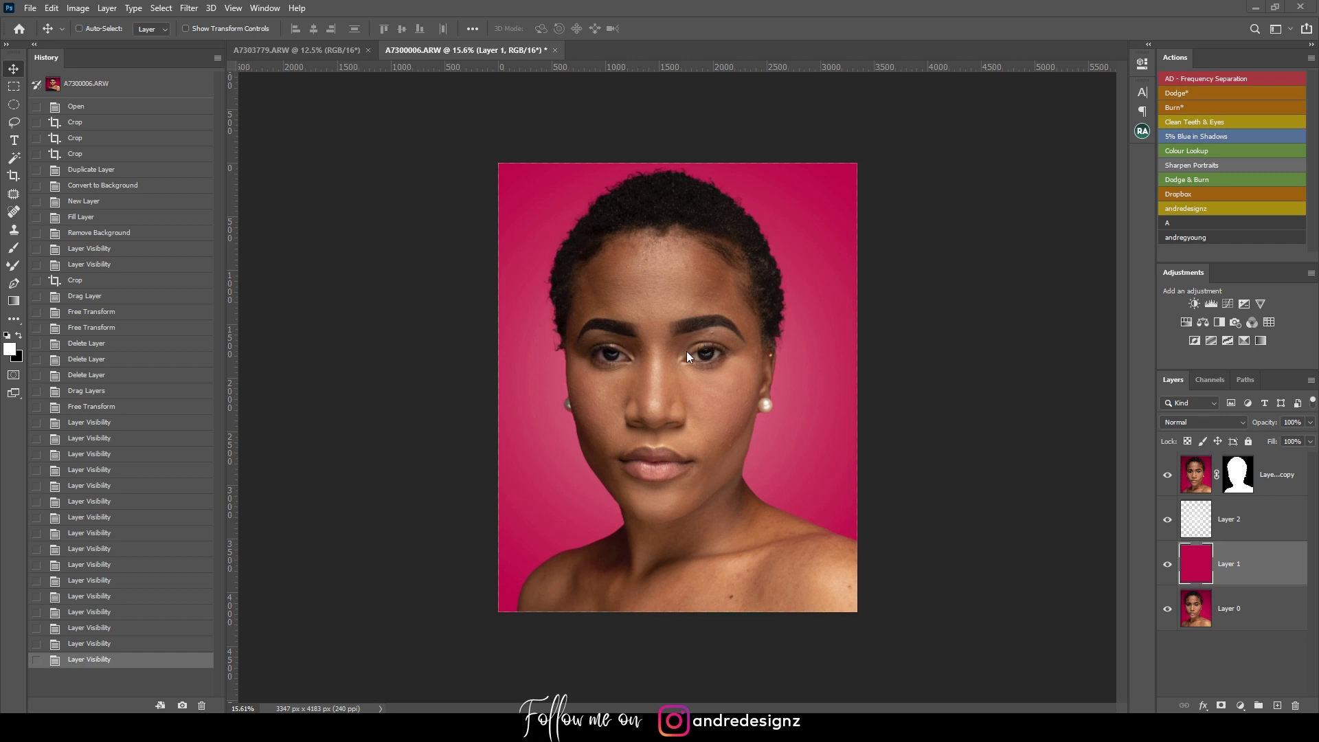
- Hide the masked portrait copy, Layer 2 and Layer 1 to examine the original photo on Layer 0
scroll(731, 352, up, 2)
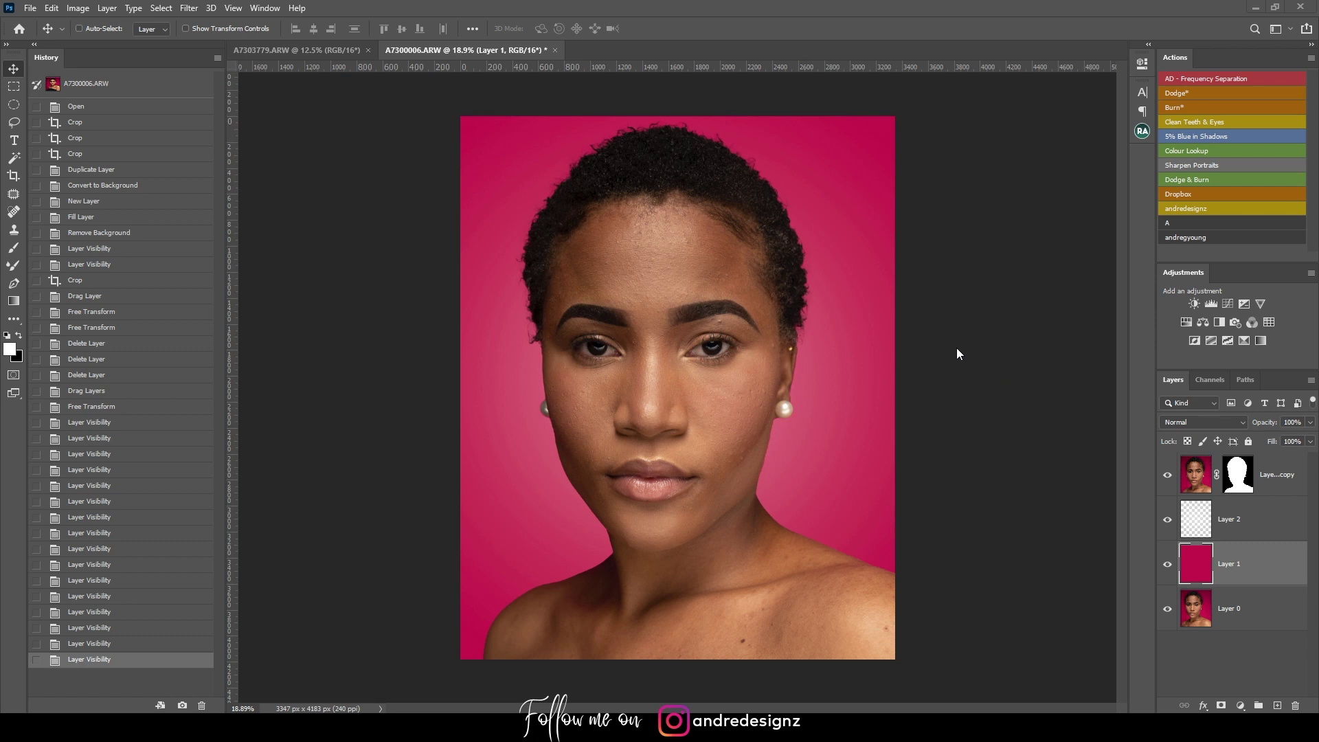
scroll(765, 459, up, 4)
scroll(822, 431, down, 6)
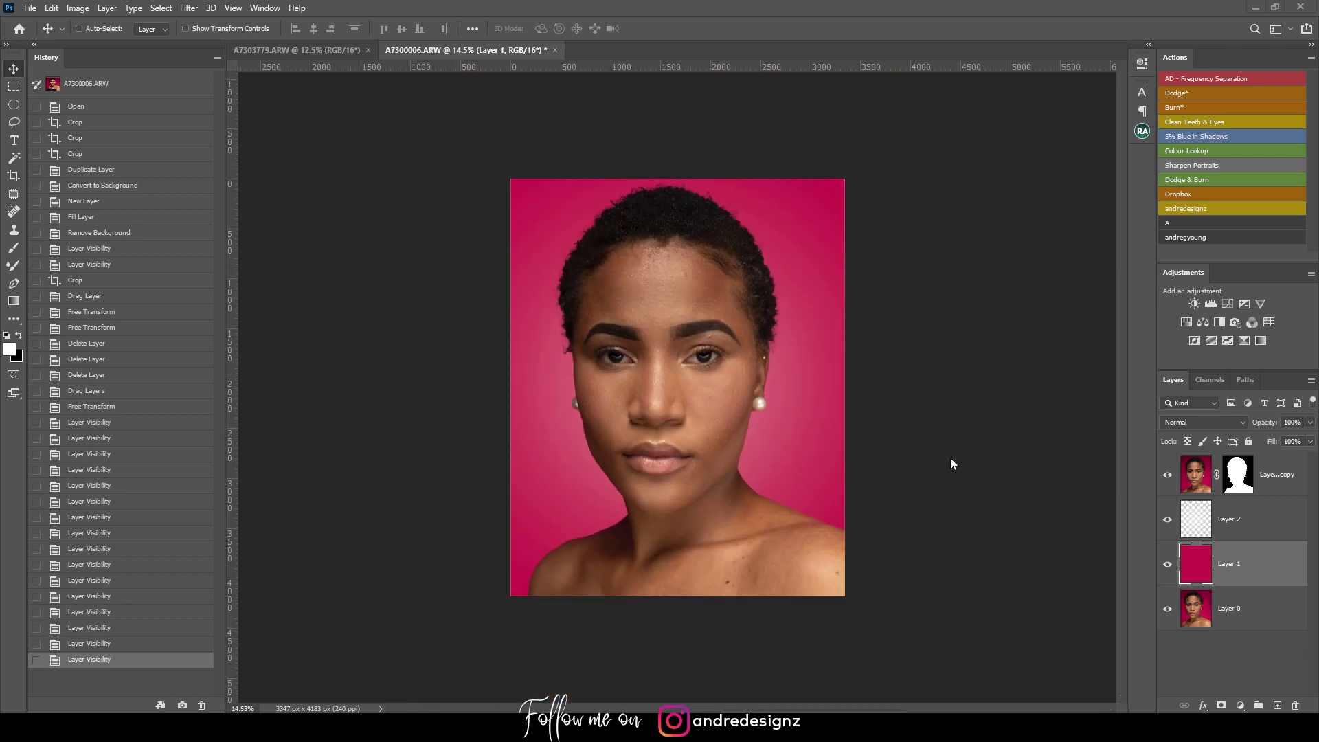
click(1168, 475)
click(1168, 520)
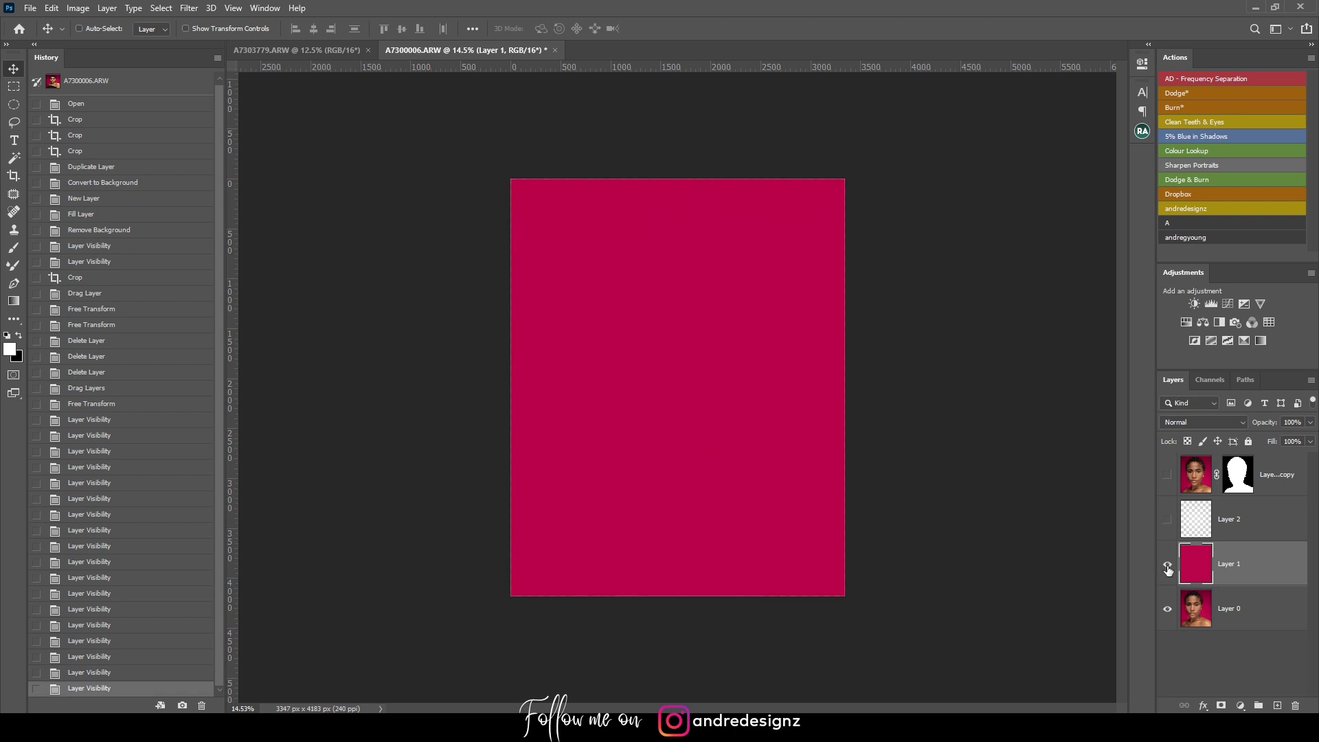
click(1168, 565)
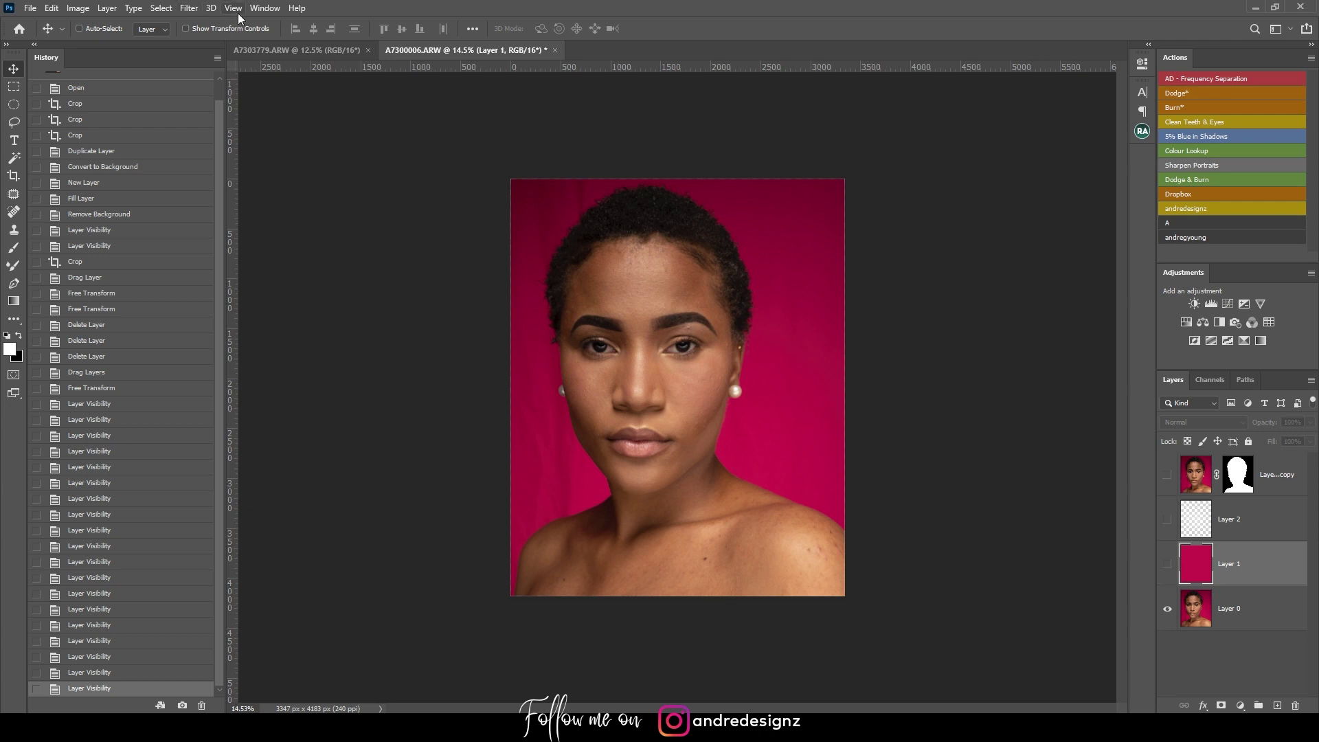
- Display the layer properties with the quick actions and switch Layer 1 on
click(265, 8)
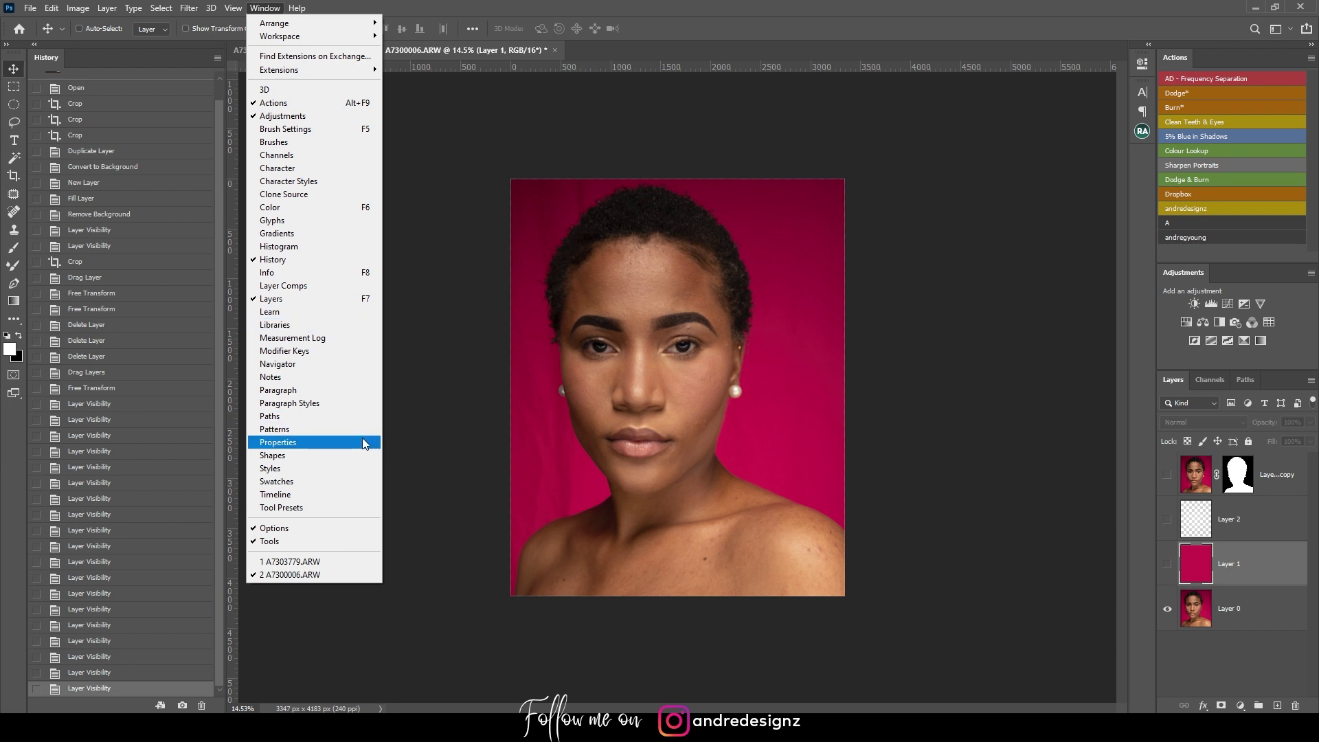
click(1142, 63)
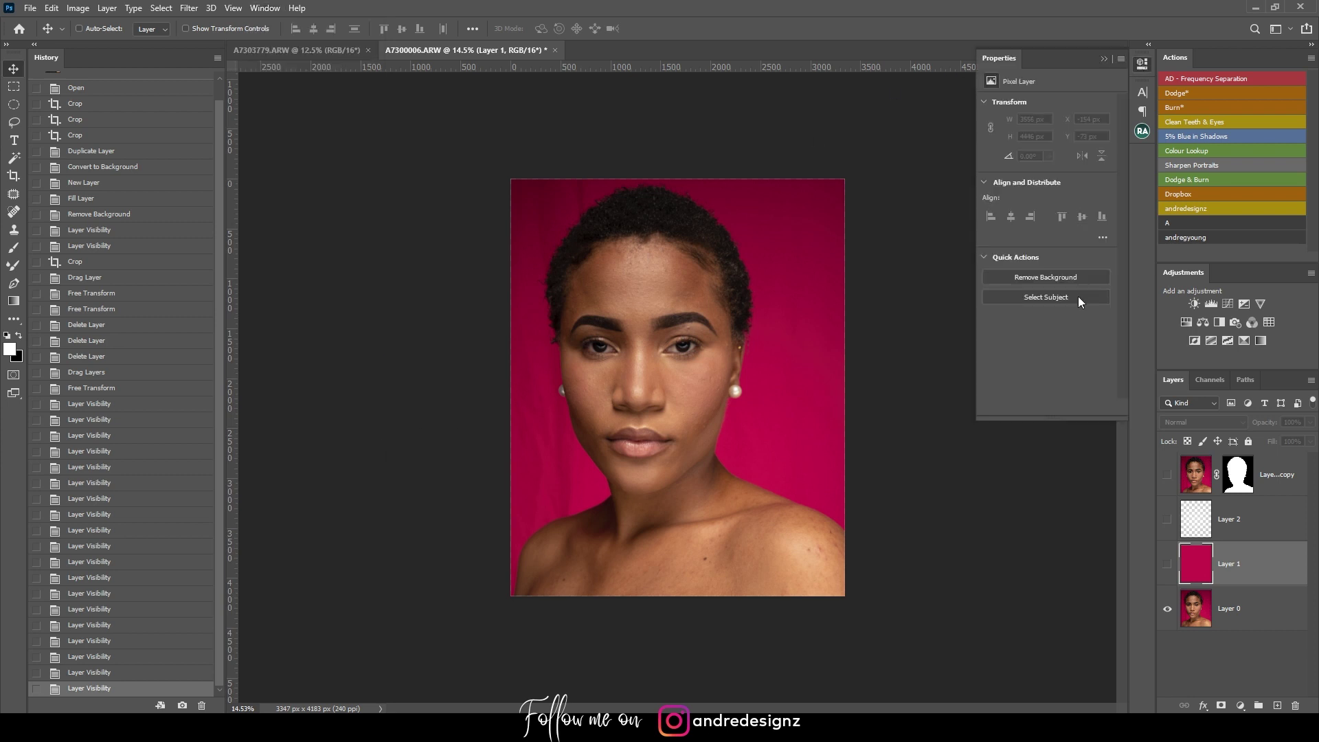
click(1168, 564)
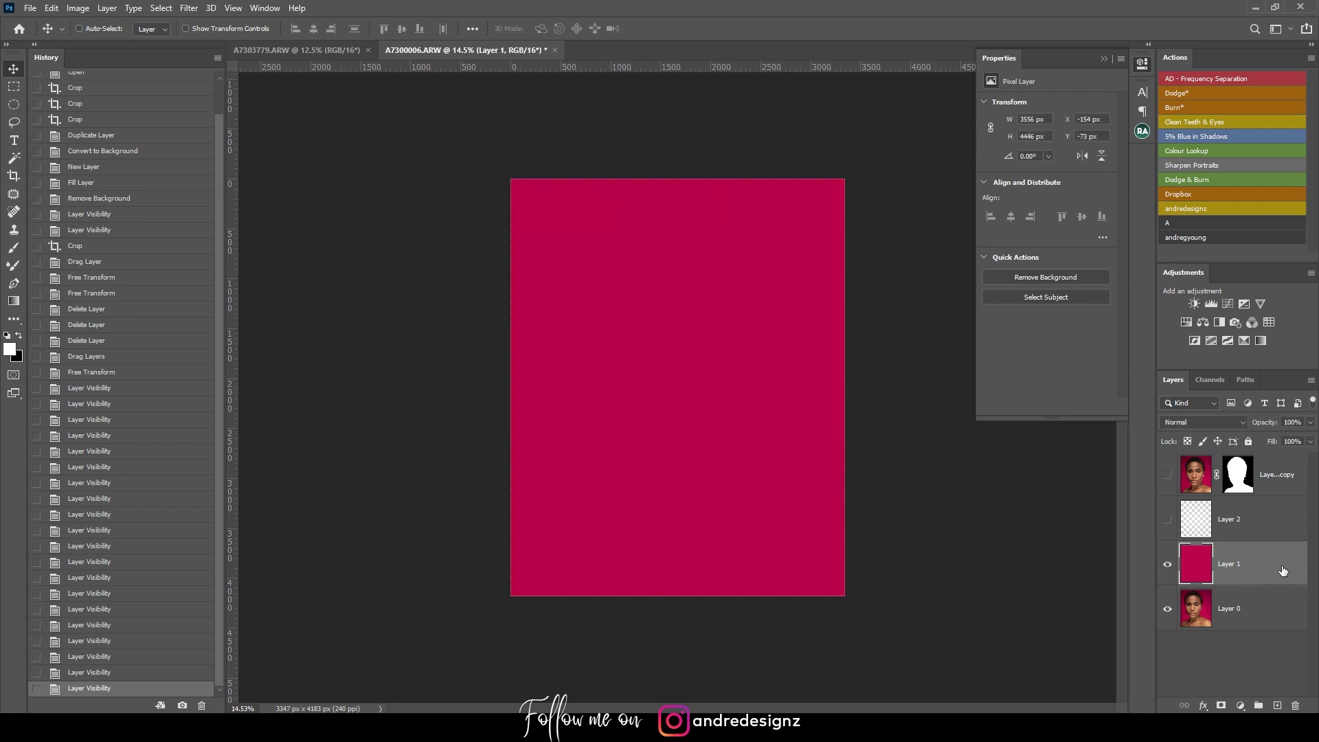
click(1167, 564)
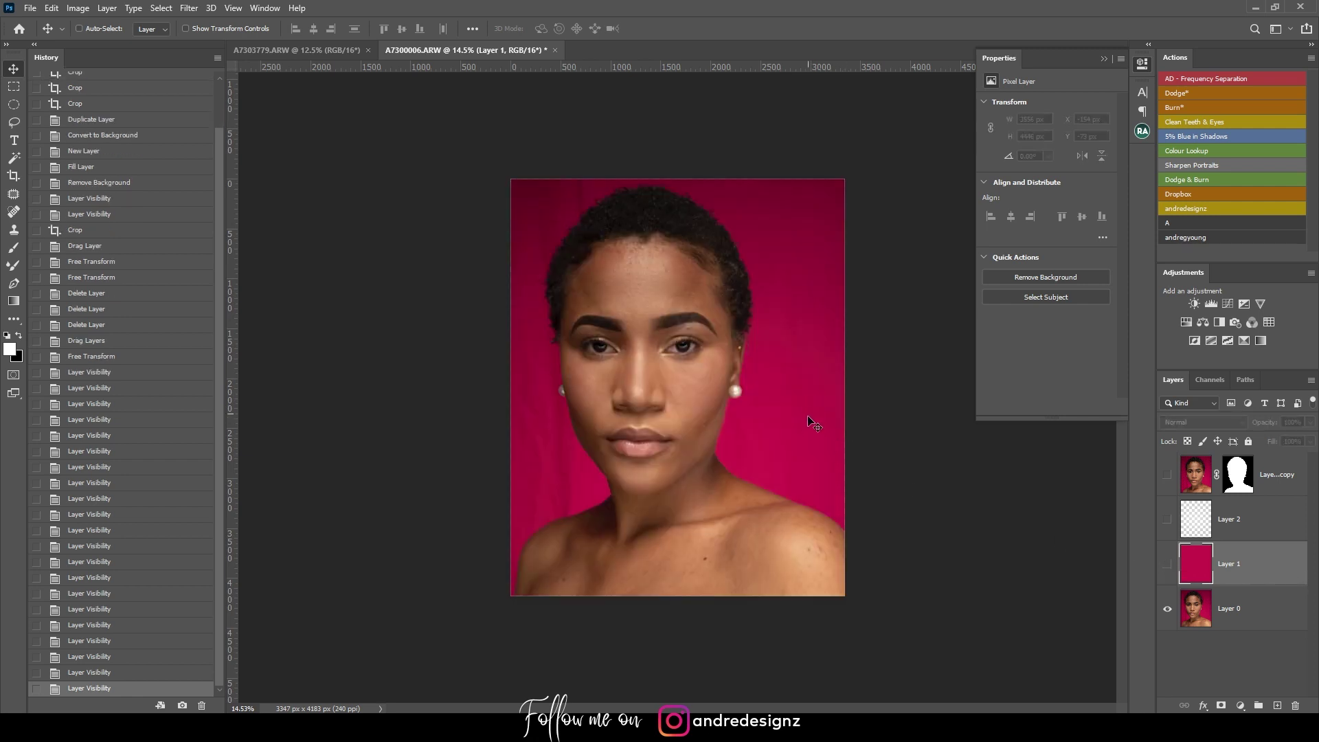
click(1168, 565)
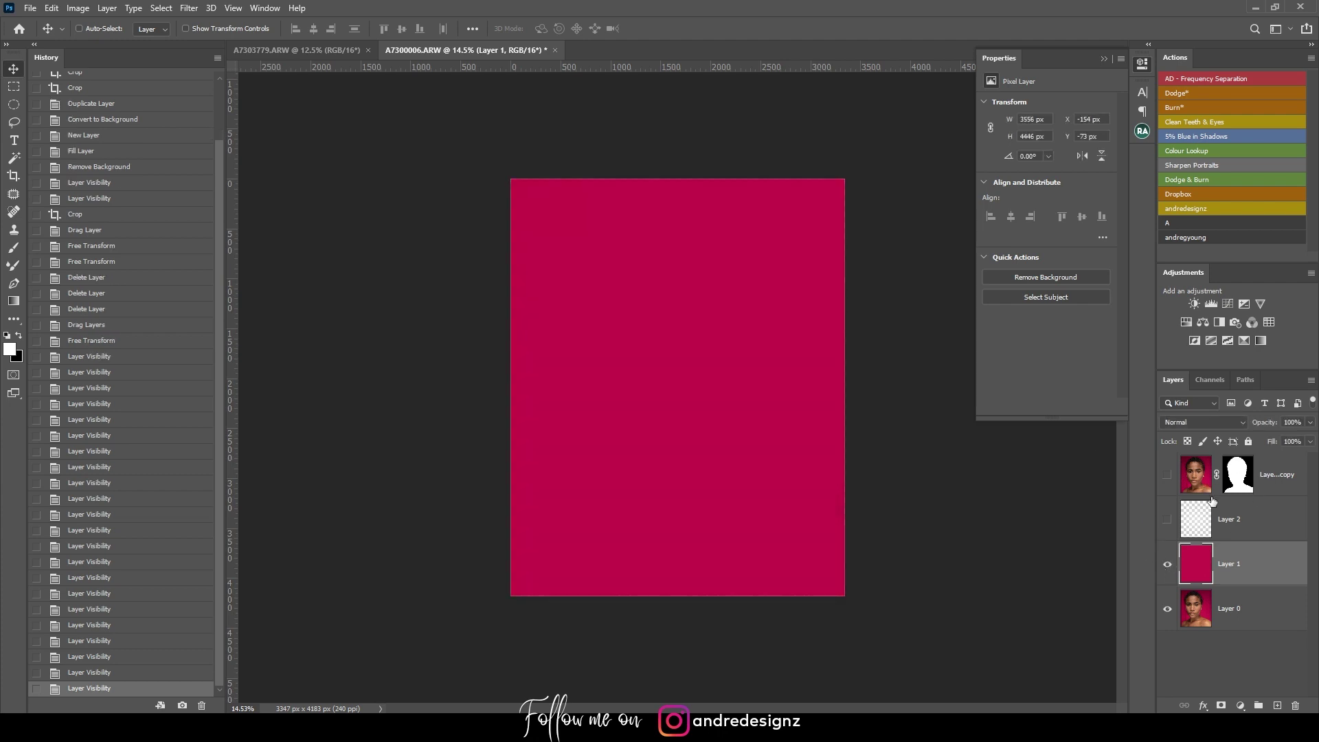
- Show the masked portrait copy, select Layer 0, and show Layer 2
click(1168, 475)
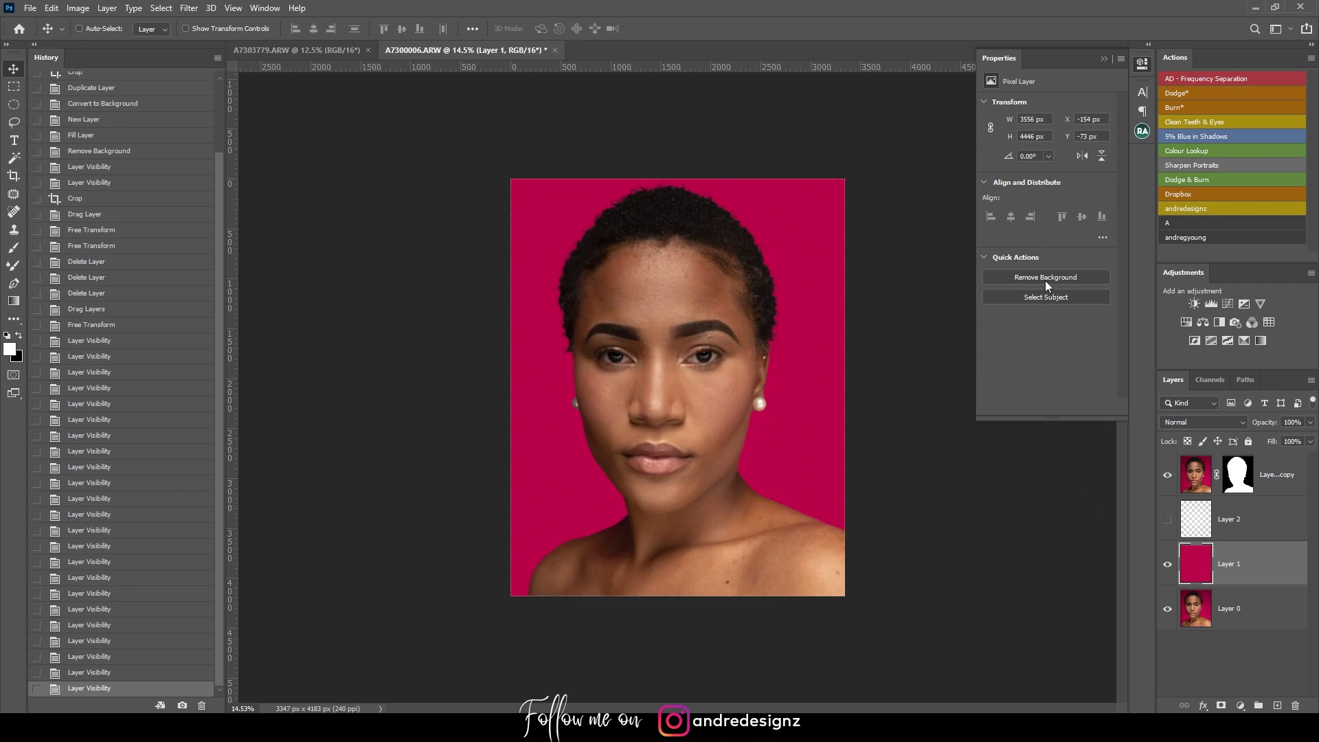
click(1237, 601)
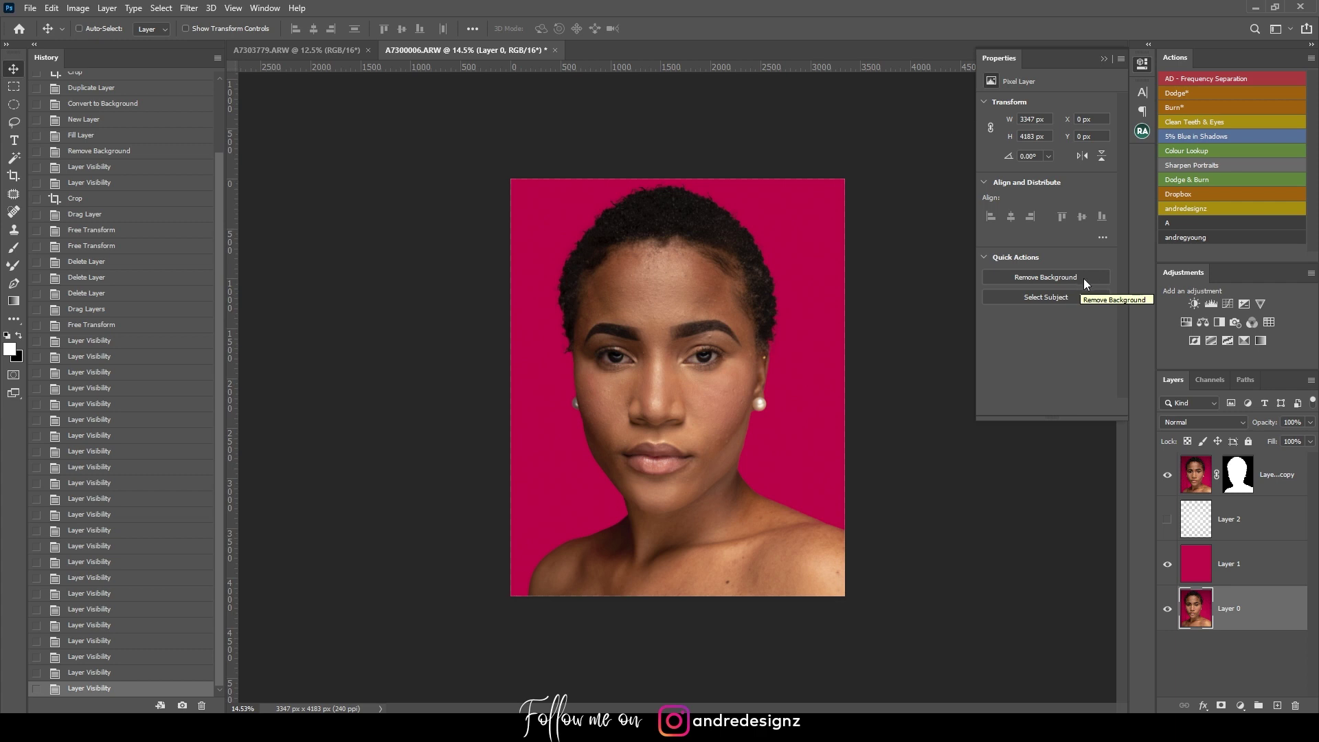
click(1168, 520)
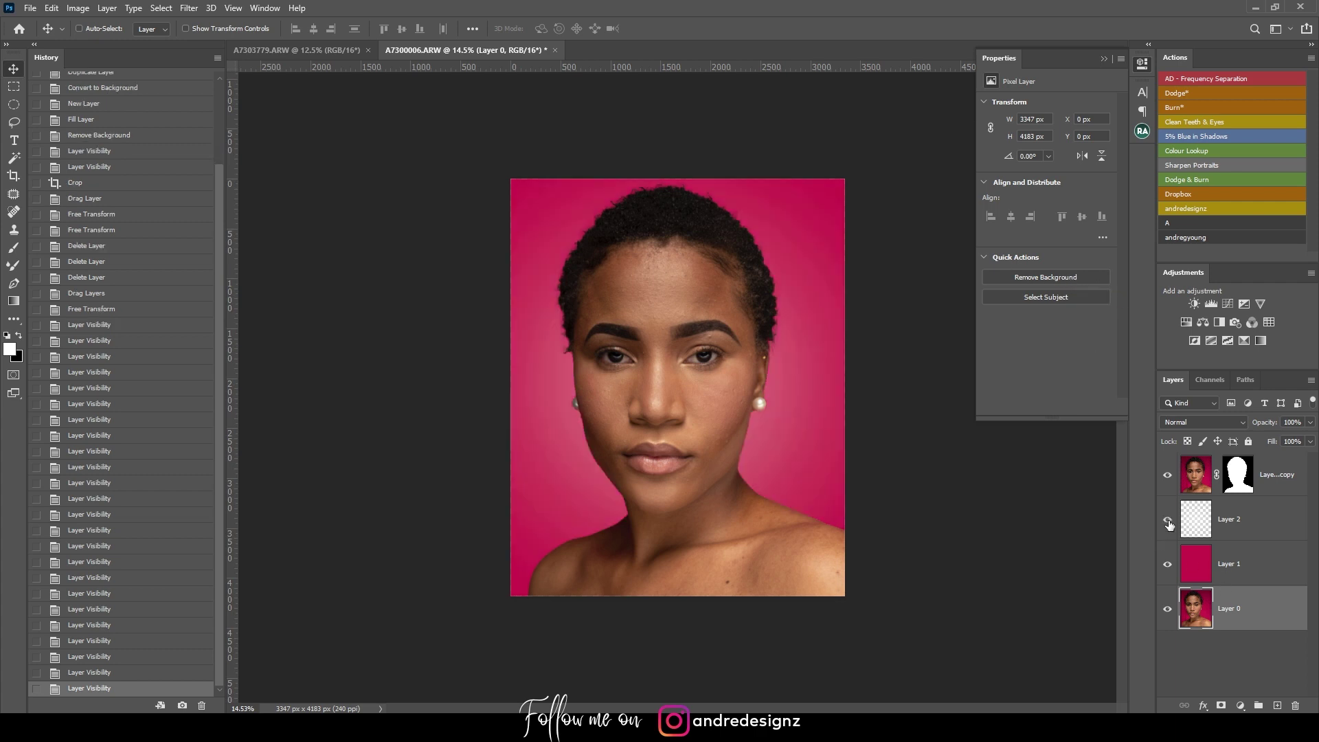
- Hide the masked portrait copy and toggle Layer 2 repeatedly to examine the painted glow over the solid background
click(1167, 476)
click(1168, 521)
click(1168, 520)
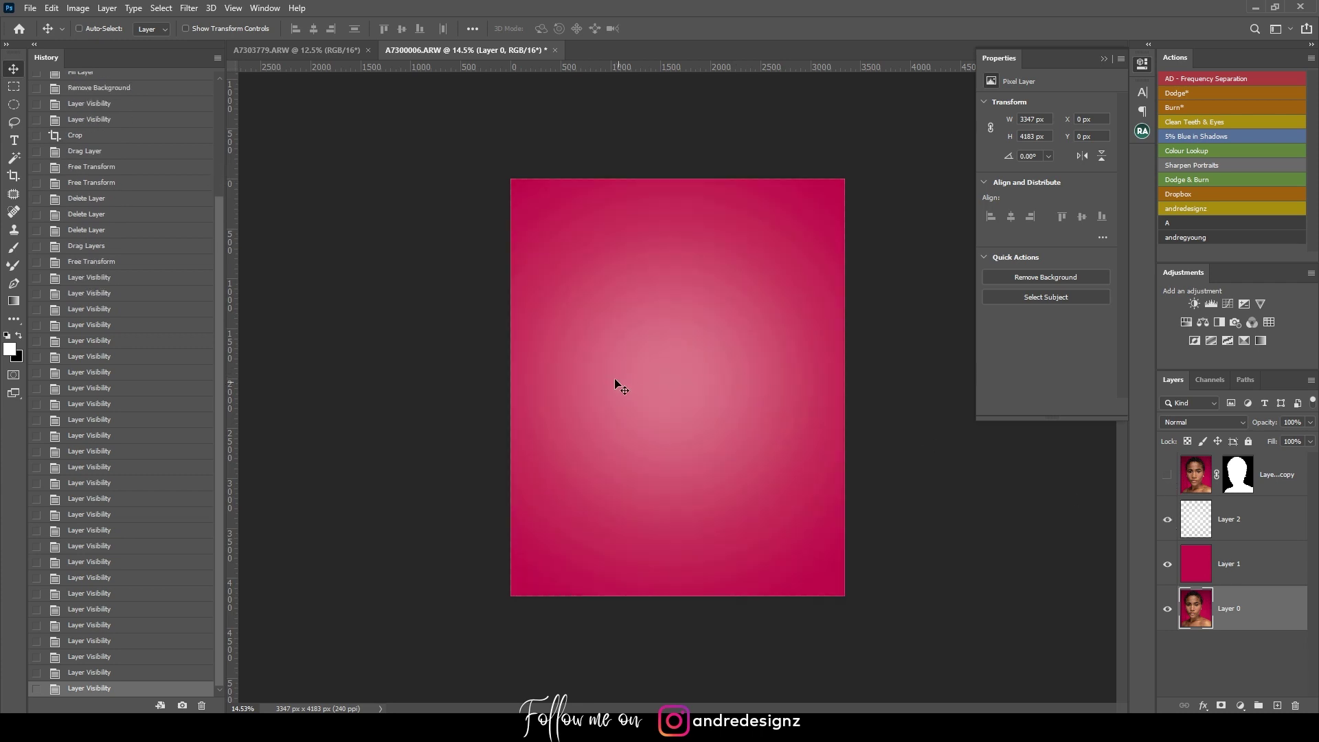
click(14, 248)
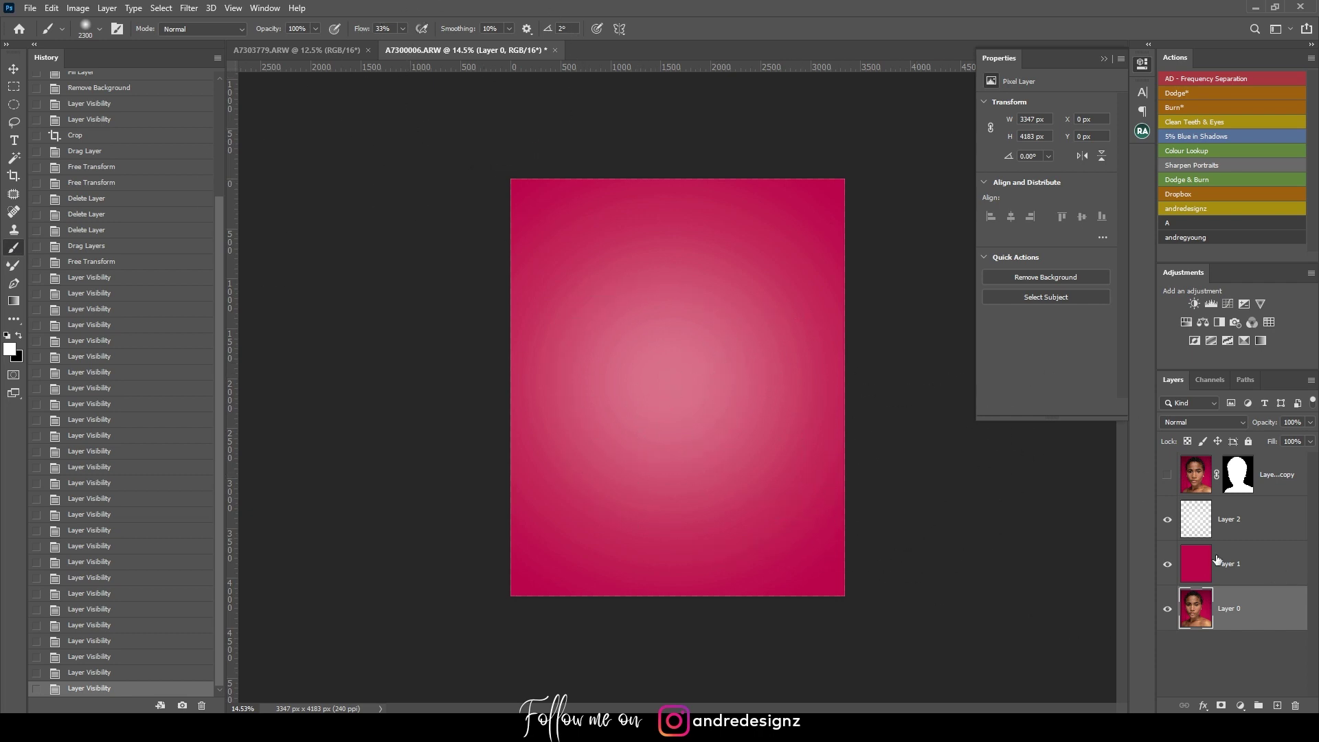
click(1170, 526)
click(1168, 522)
click(1168, 522)
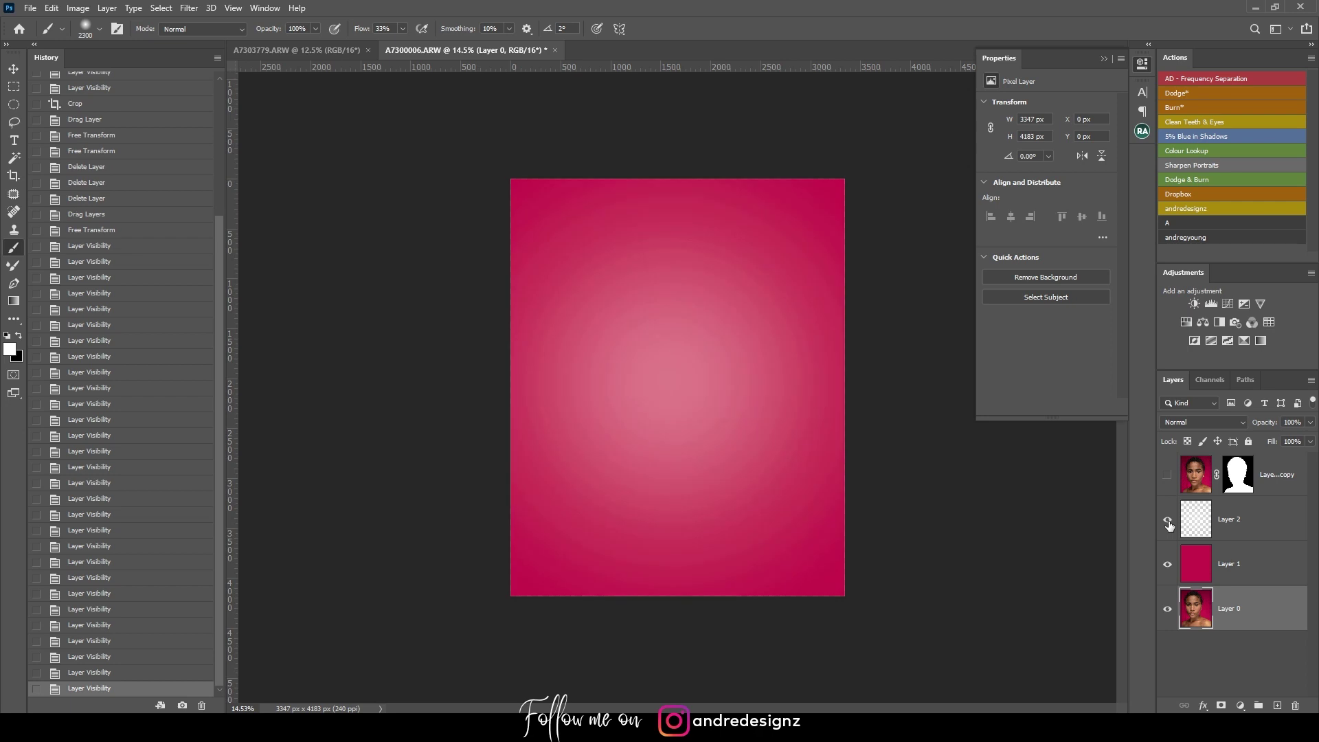
click(1168, 522)
click(1168, 522)
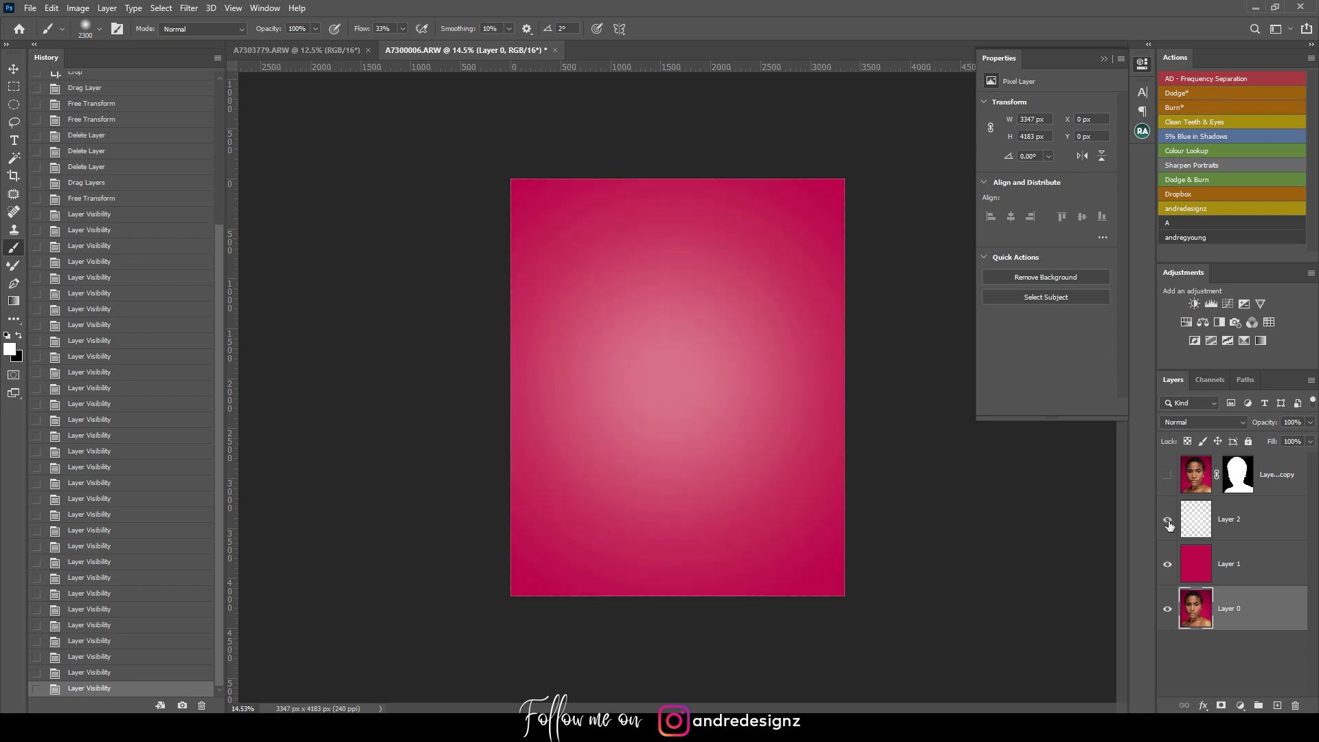
click(1168, 522)
click(1168, 523)
- Show the masked portrait copy and toggle its layer mask off and on to compare the background with and without it
click(1169, 478)
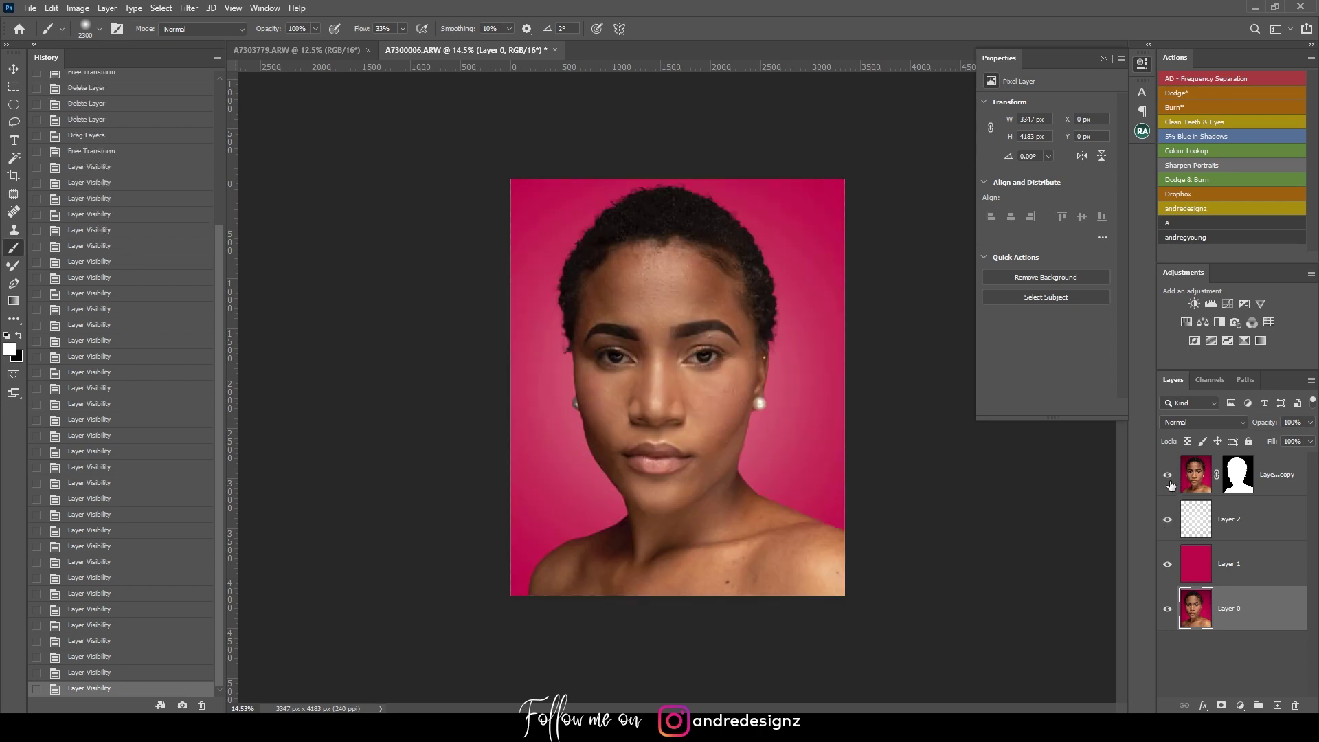
click(1169, 478)
click(1169, 478)
click(1241, 475)
click(1217, 474)
click(1217, 476)
right_click(1238, 480)
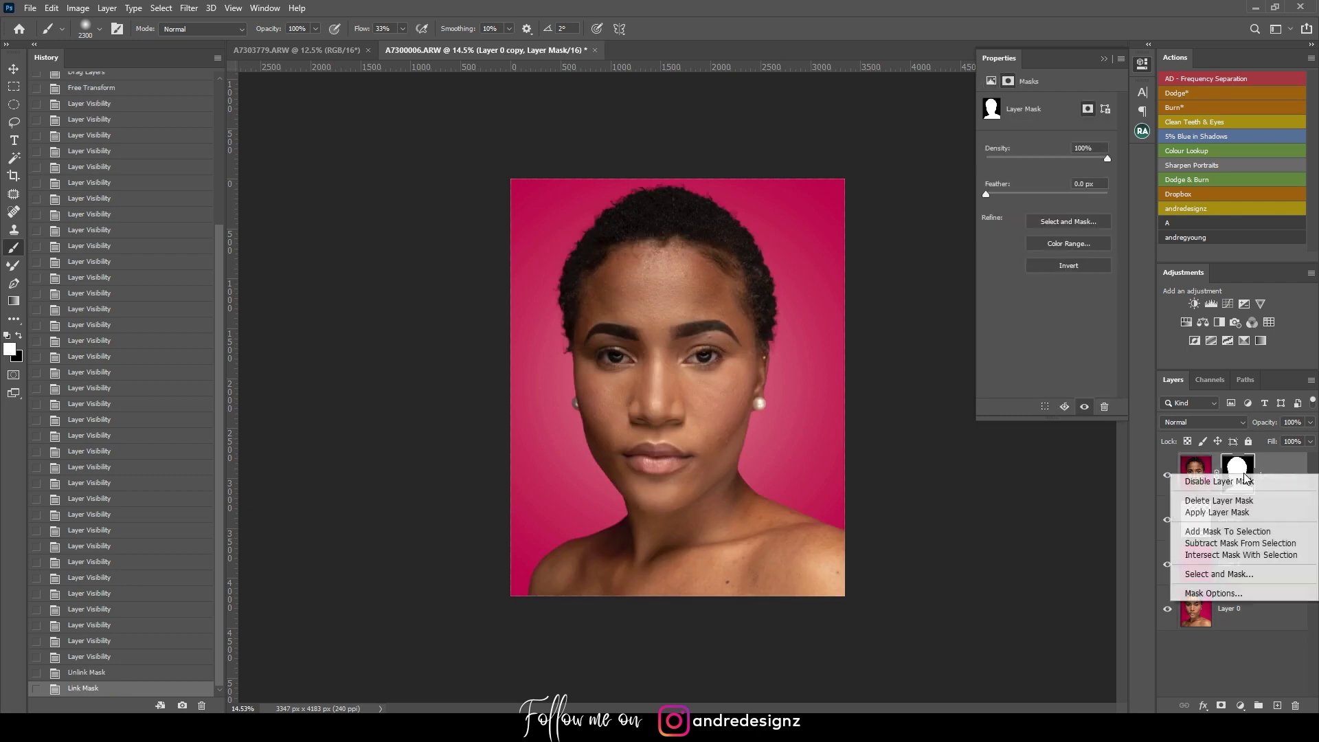
click(1239, 482)
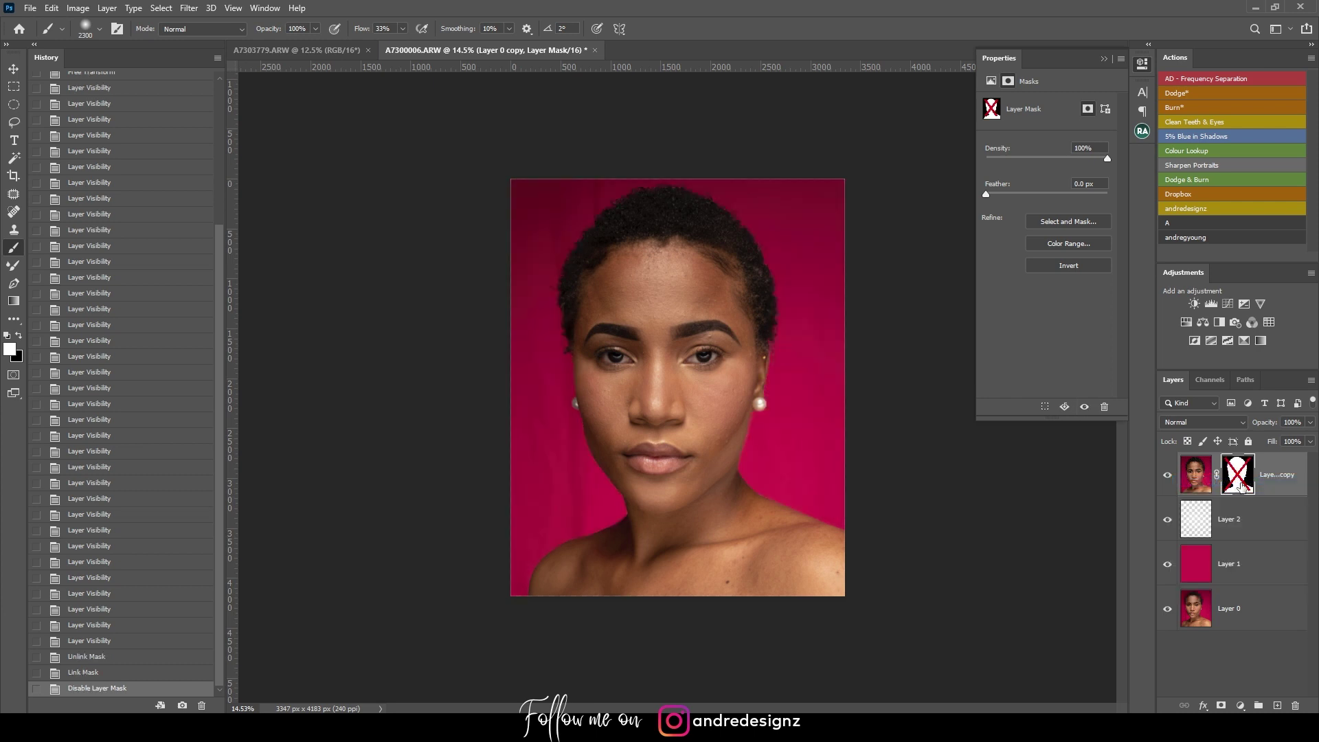
right_click(1237, 479)
click(1241, 486)
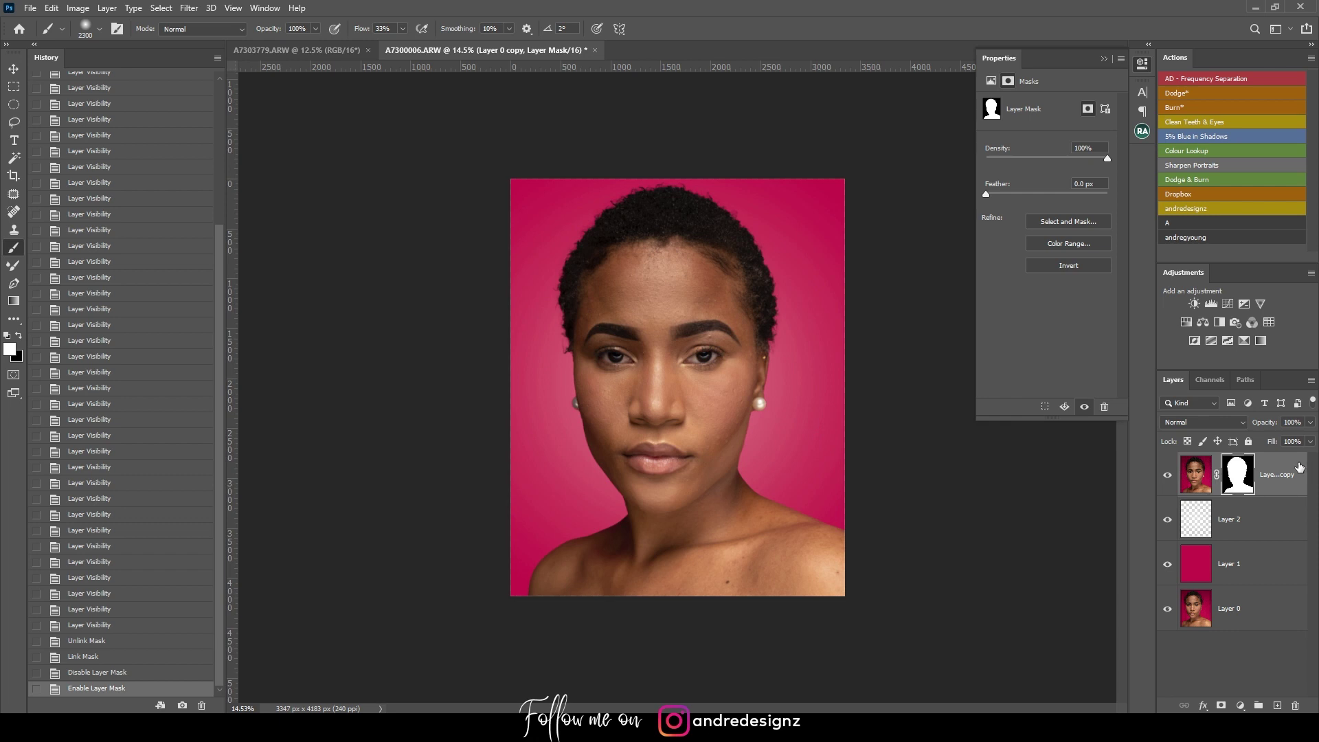
- Stamp all visible layers into a new merged layer above the masked portrait copy
key(ctrl+shift+alt+e)
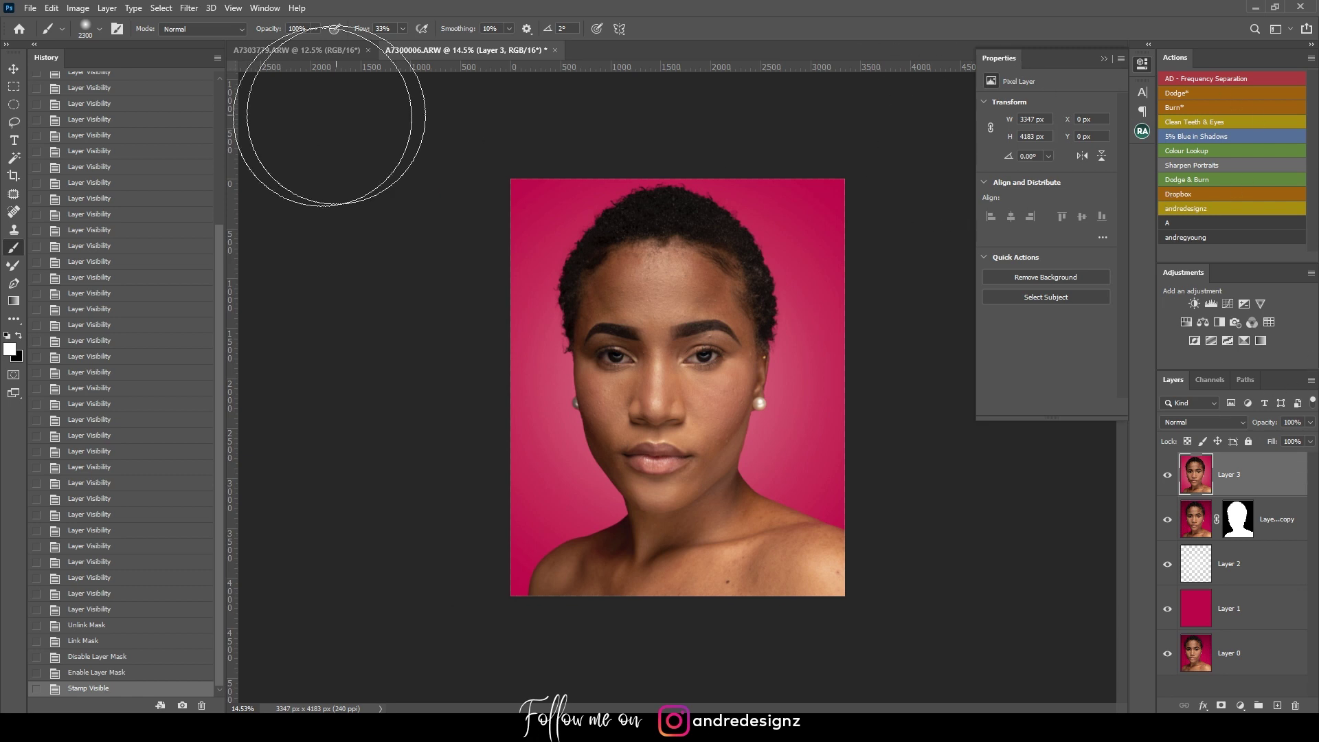
- Check the photo's exposure settings in the Camera Data section of its file info
click(32, 8)
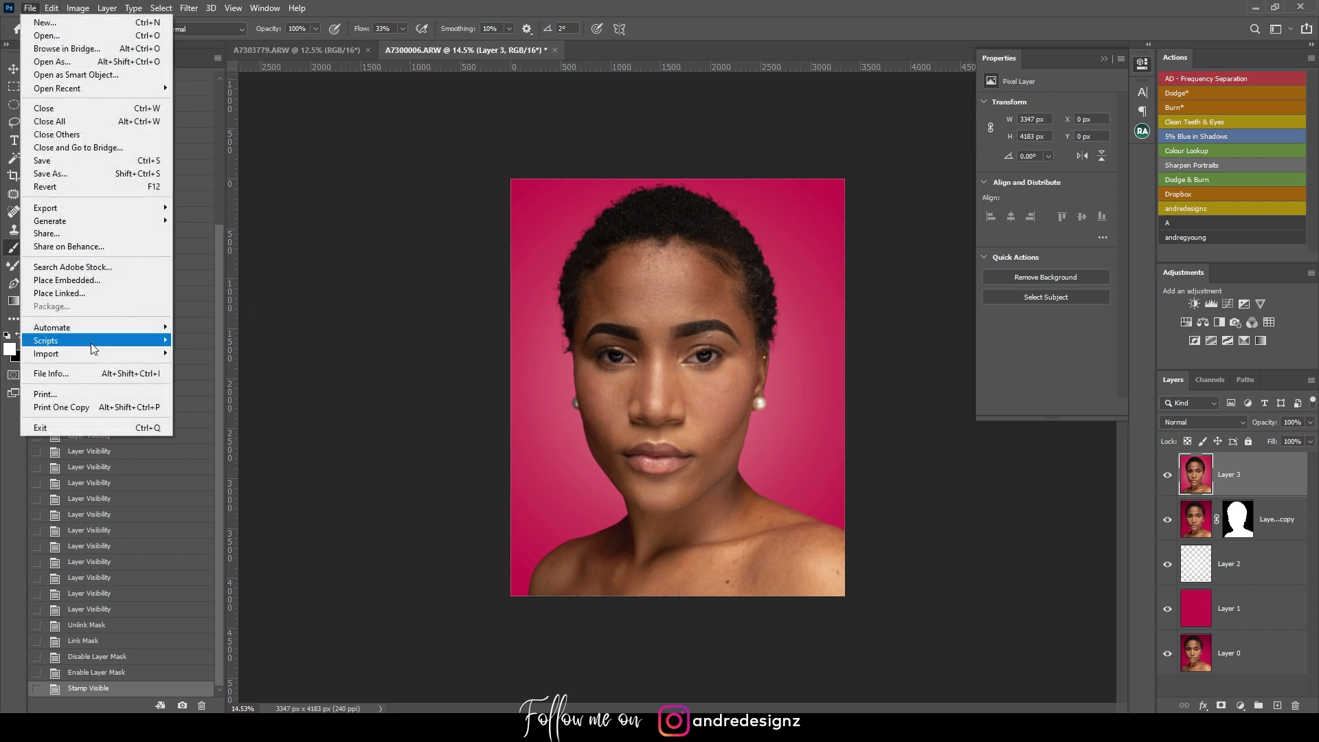
click(105, 378)
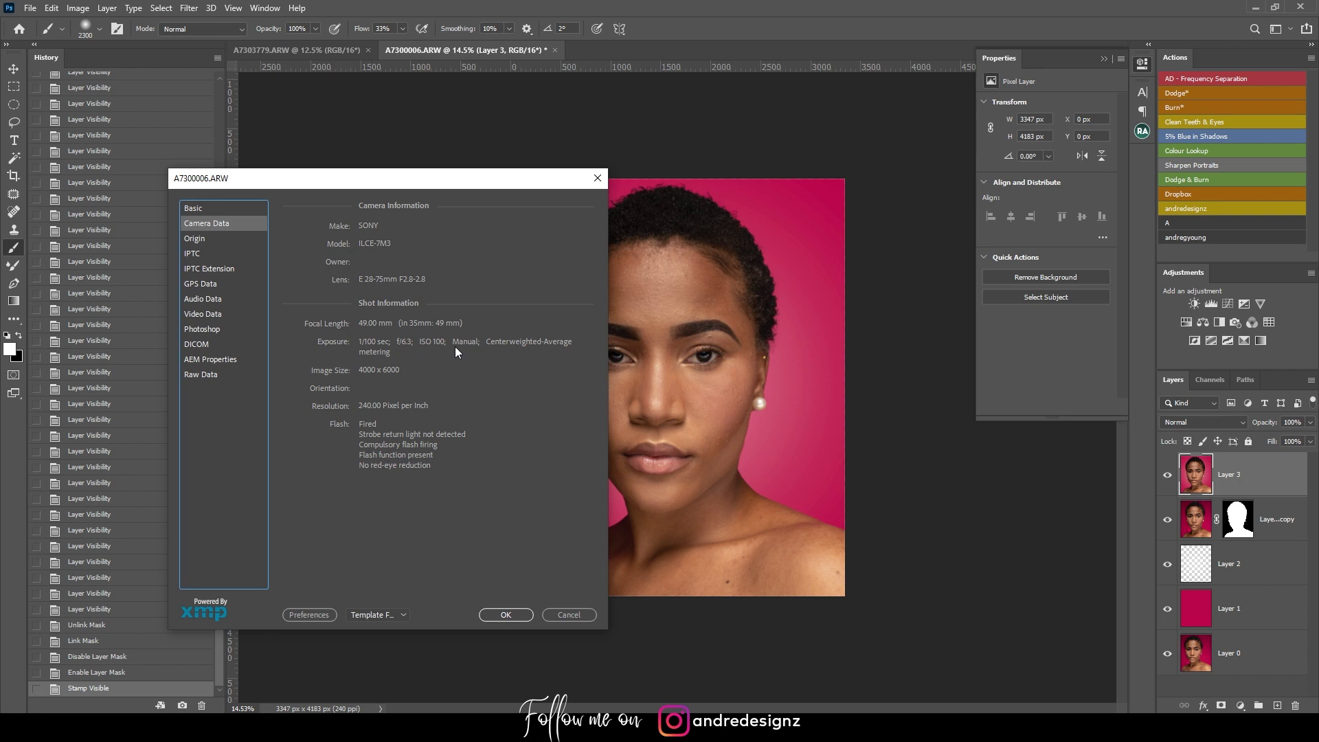
click(597, 178)
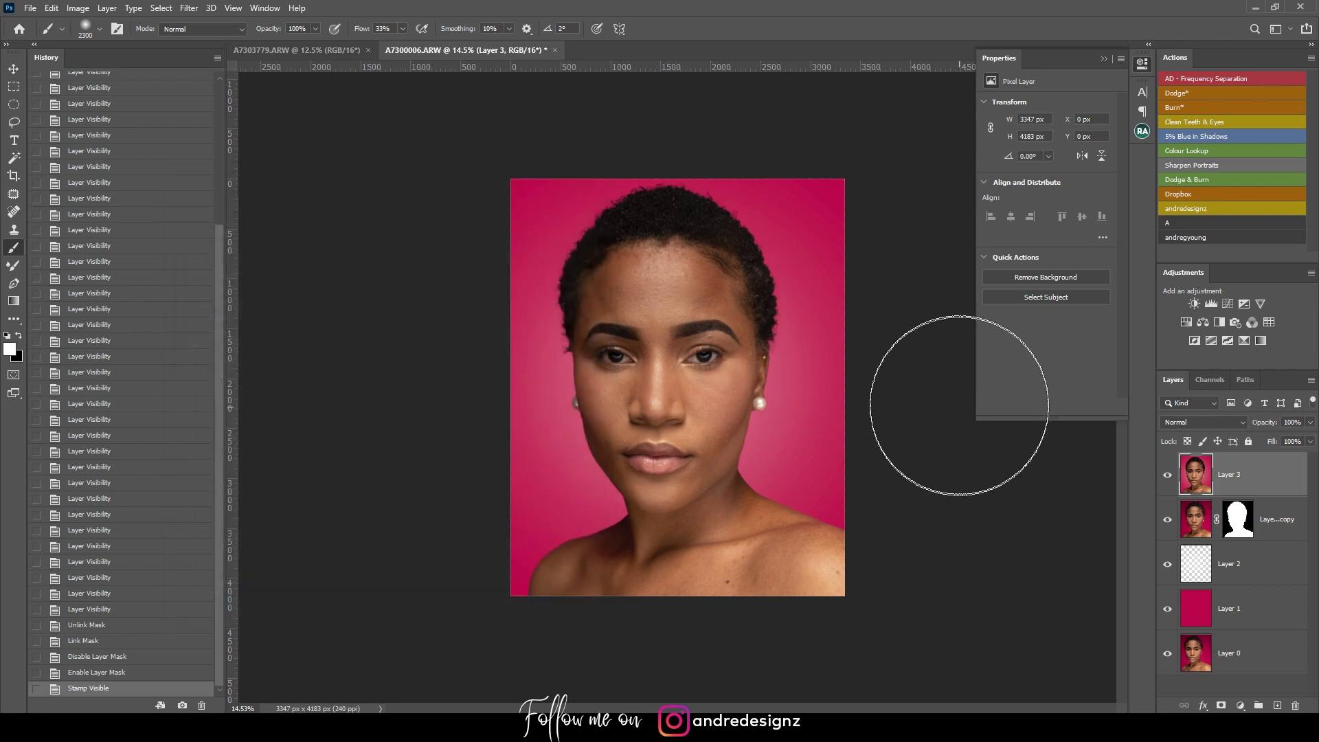
- Run the AD - Frequency Separation action on the merged layer with a Gaussian Blur radius of 6.4 pixels
alt+scroll(952, 396, up, 2)
alt+scroll(875, 353, up, 1)
alt+scroll(854, 339, down, 2)
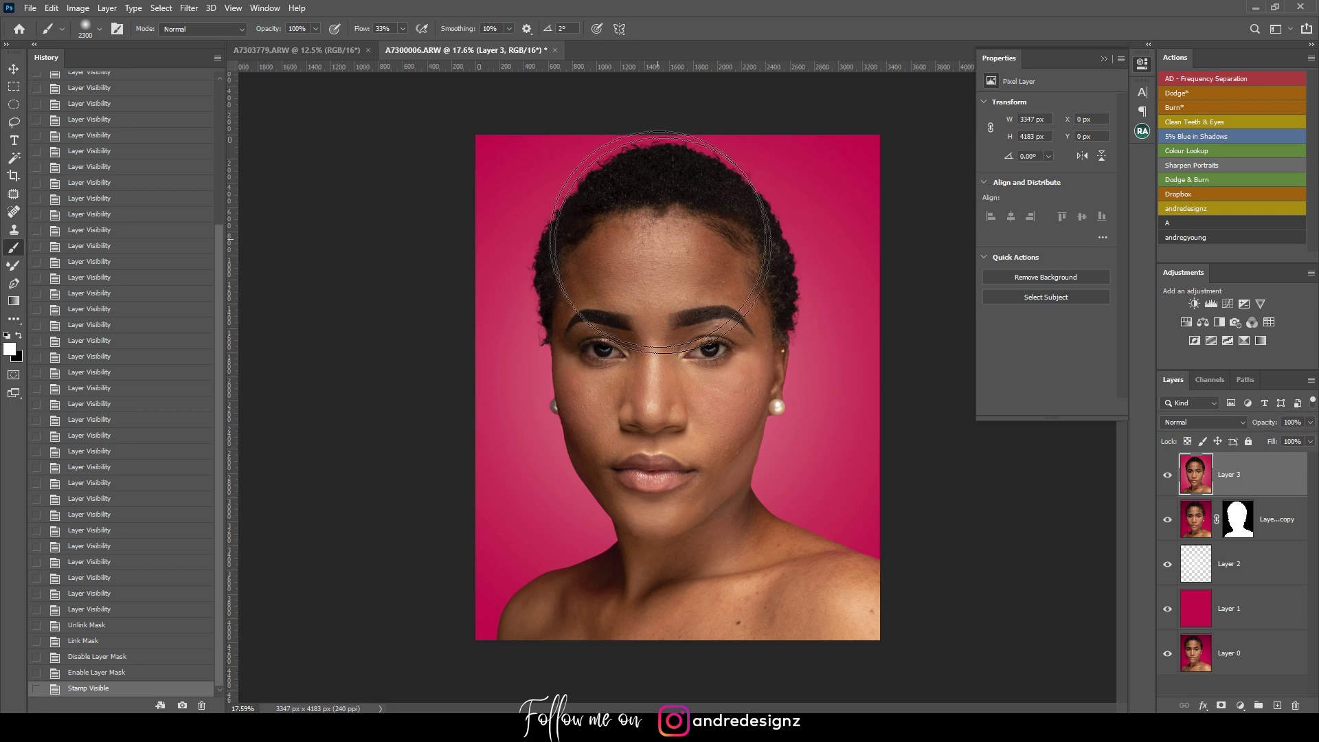
click(1194, 80)
drag(517, 134, 724, 211)
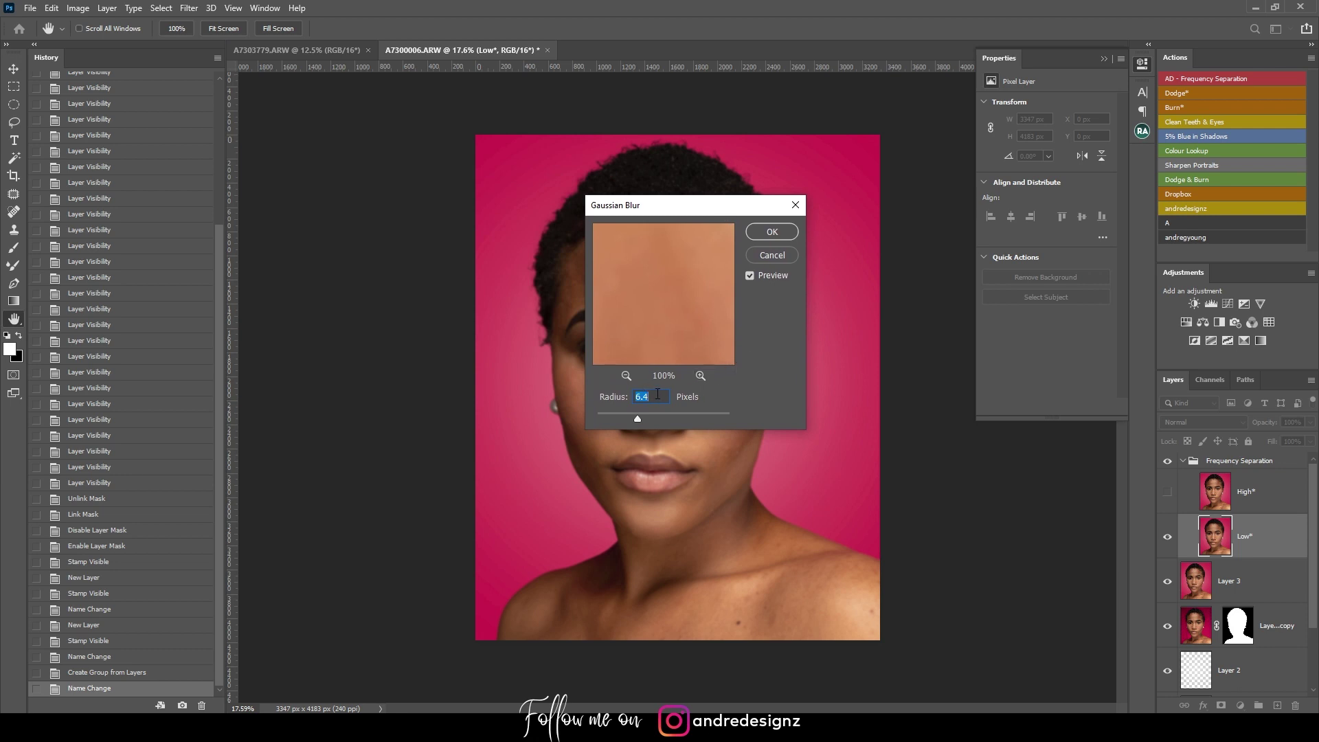
click(772, 232)
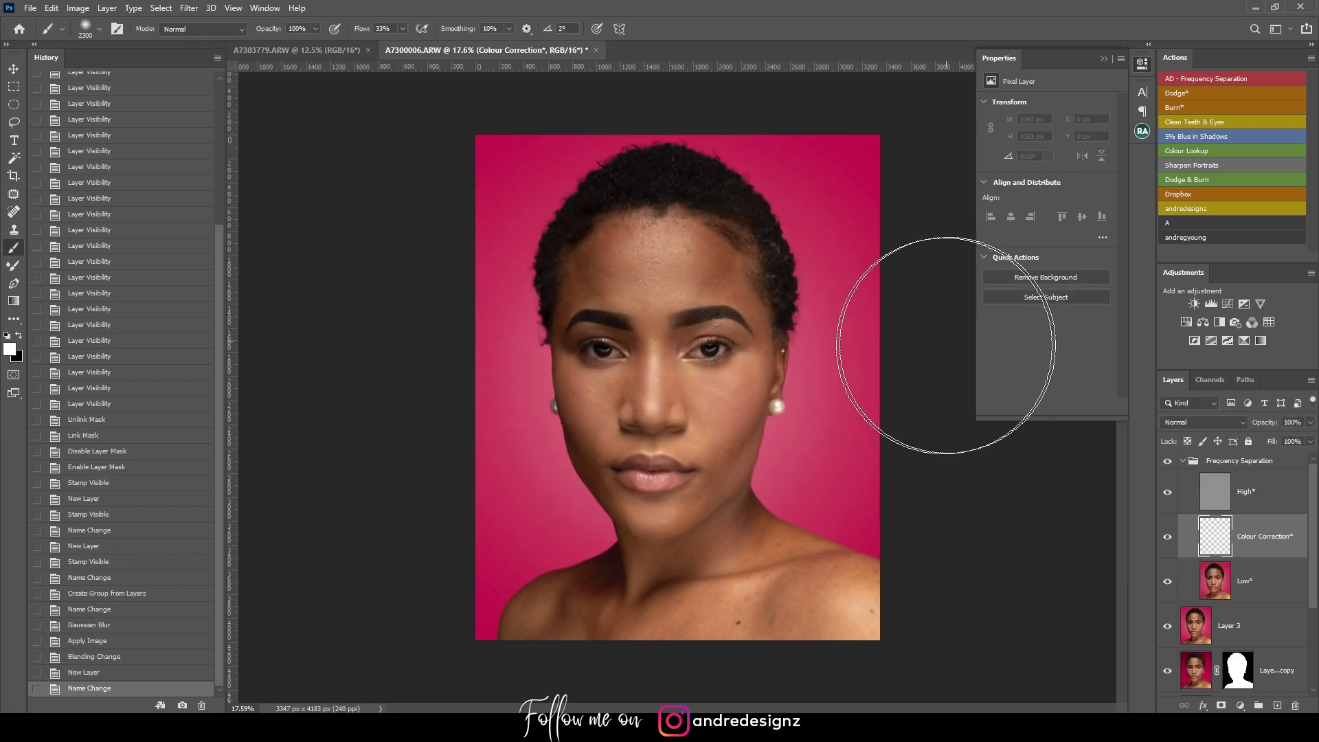
- Select the Low* layer and customize the toolbar so the Mixer Brush Tool is grouped with the Brush Tool
click(1274, 584)
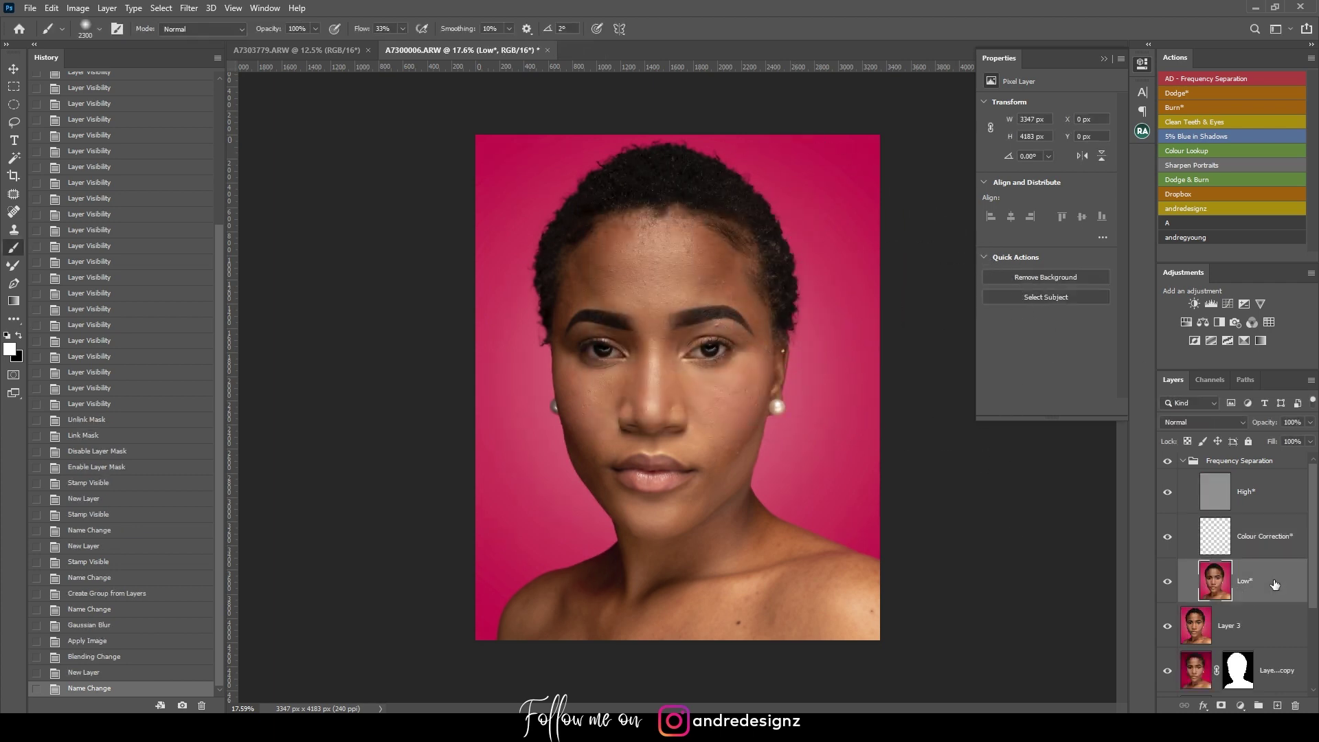
click(10, 269)
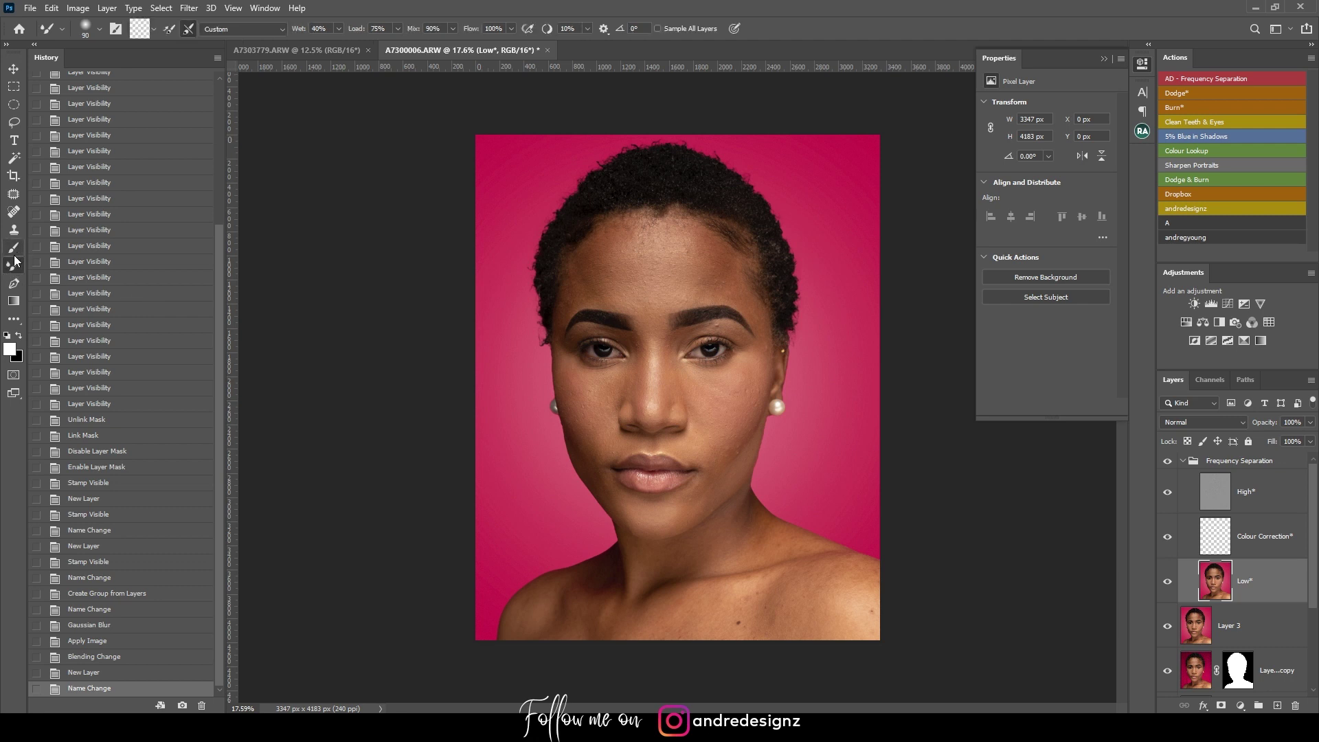
click(15, 319)
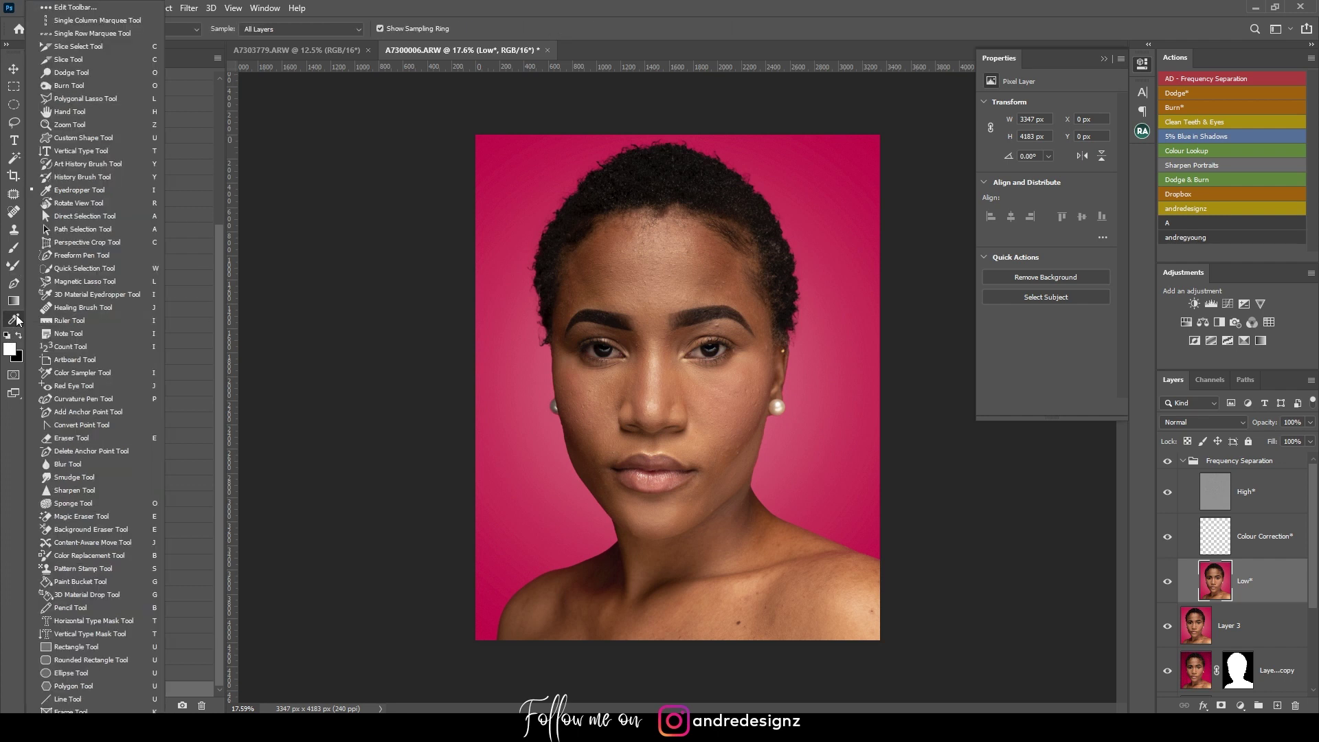
click(73, 8)
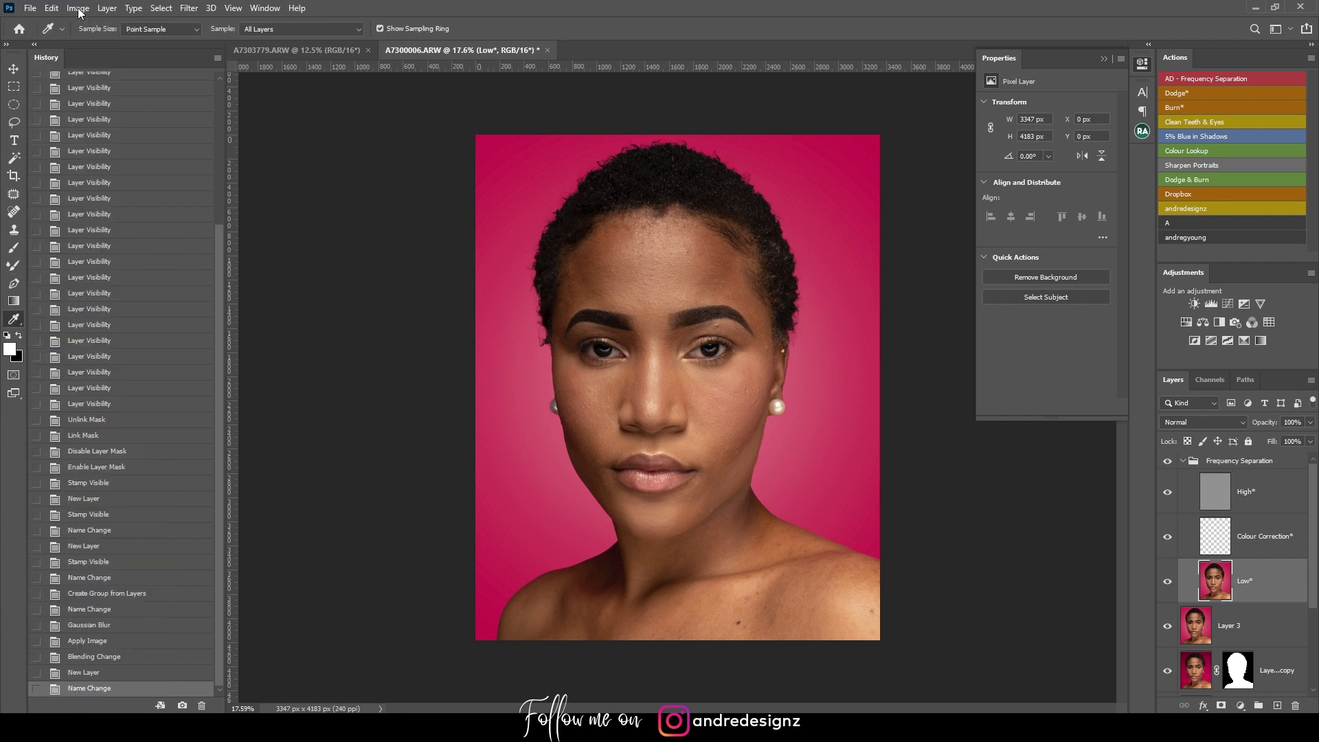
scroll(371, 307, down, 1)
scroll(371, 309, down, 3)
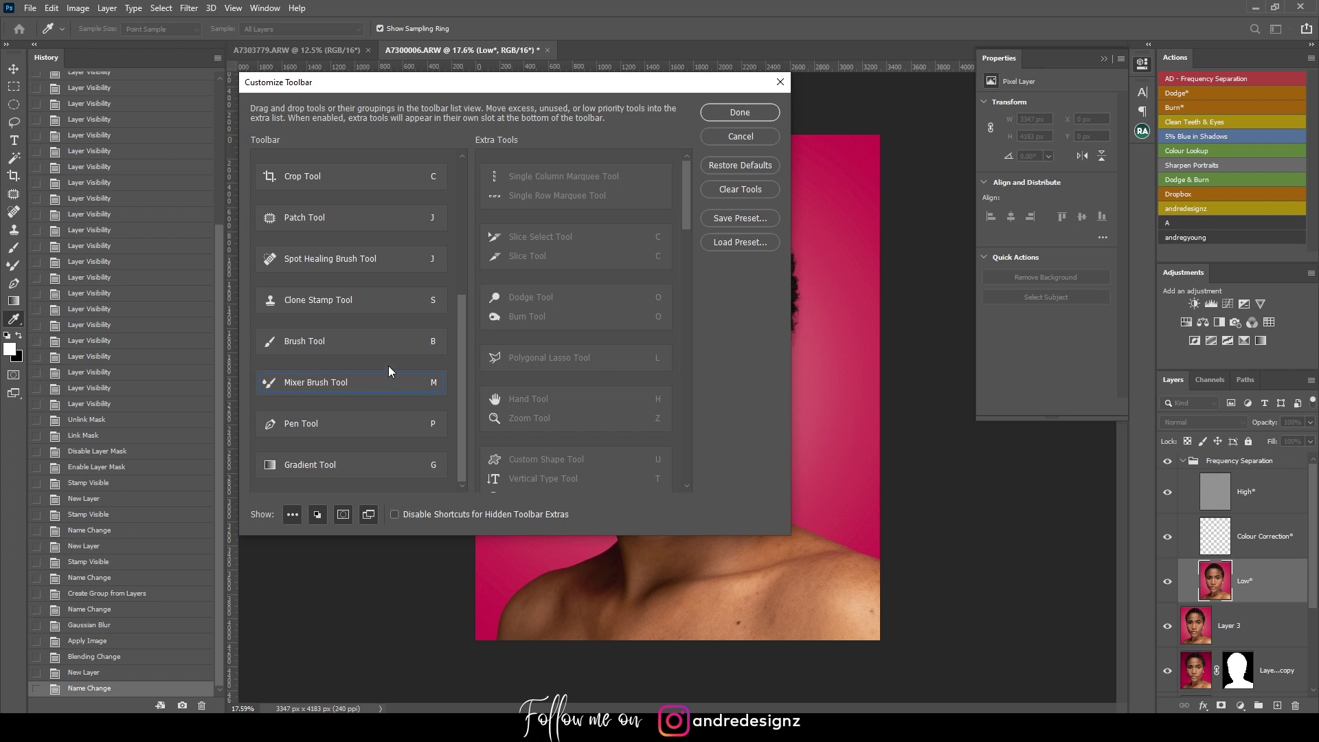
mouse_move(362, 386)
mouse_down()
mouse_move(550, 385)
mouse_move(605, 399)
mouse_move(371, 371)
mouse_move(358, 390)
mouse_up()
click(749, 112)
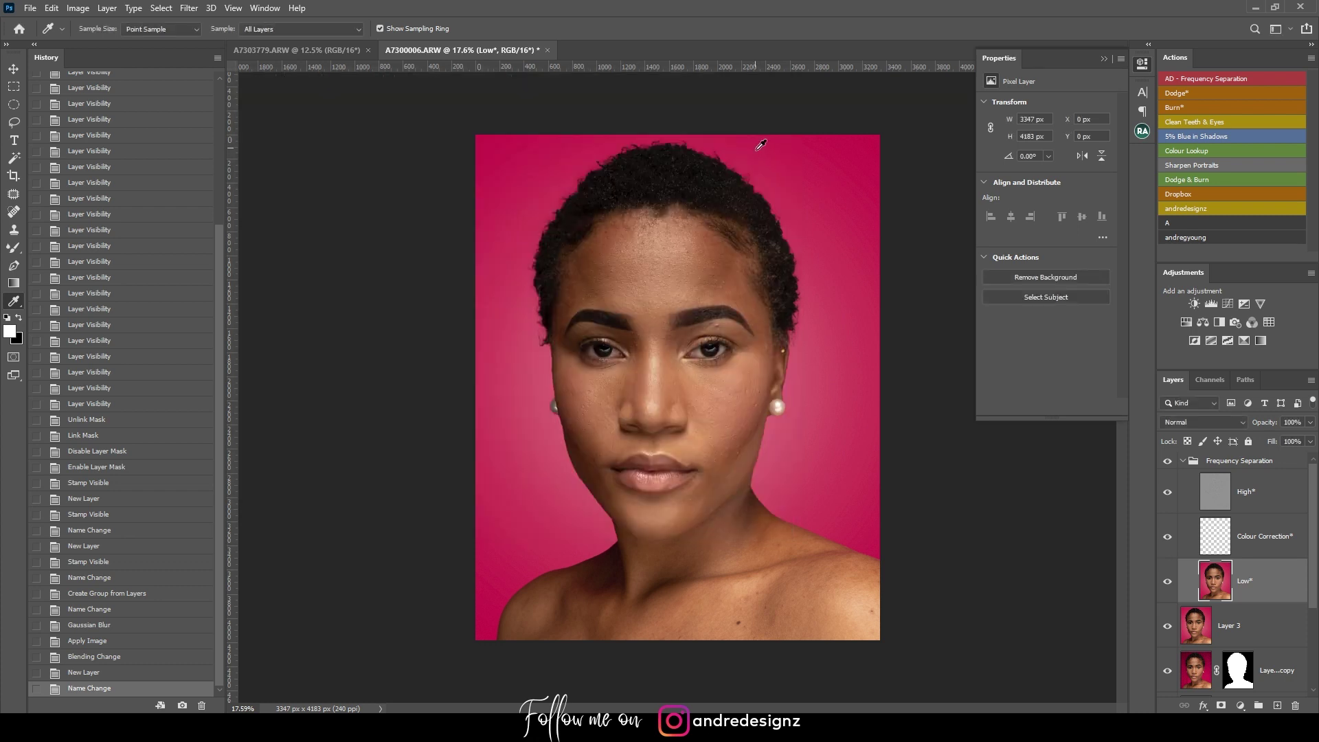
- Patch a small spot on the lower forehead with nearby skin texture on the High* layer, and clear the selection
scroll(776, 368, up, 3)
scroll(722, 349, down, 2)
click(1254, 492)
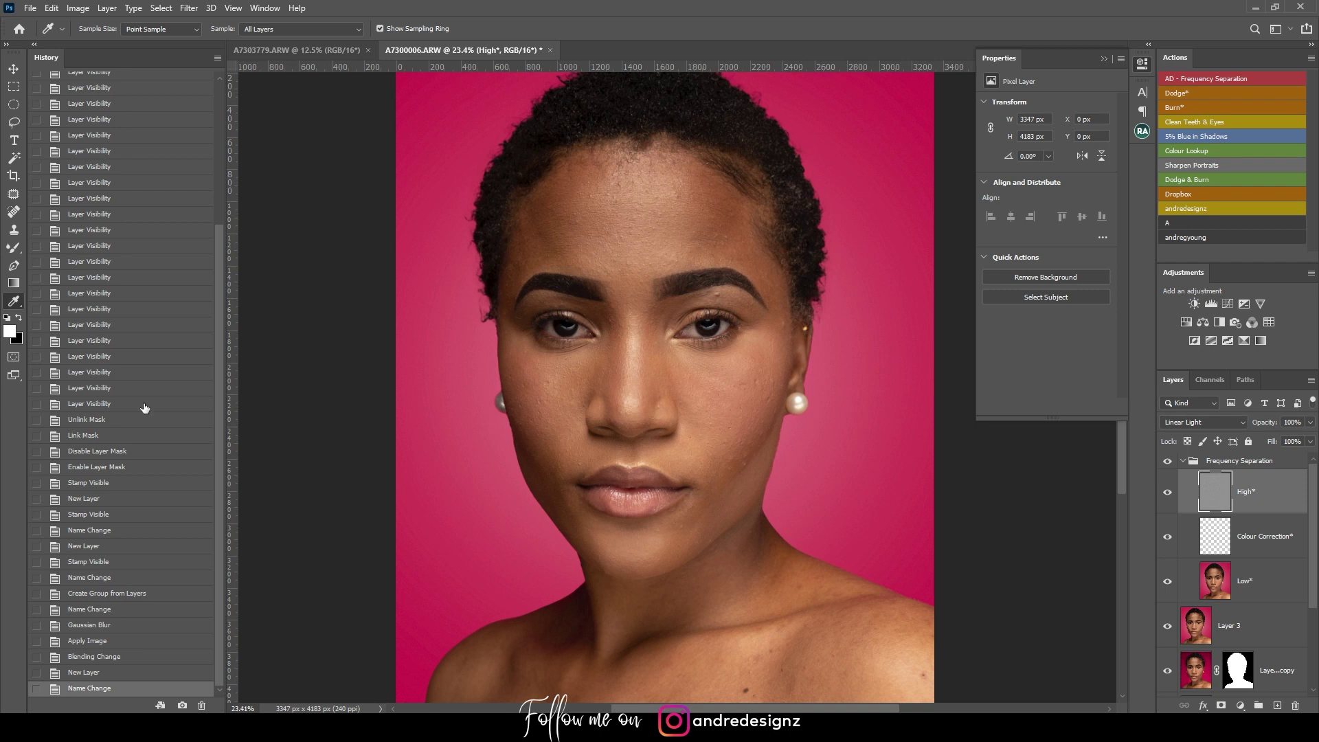
key(j)
drag(654, 277, 650, 278)
click(656, 253)
key(ctrl+d)
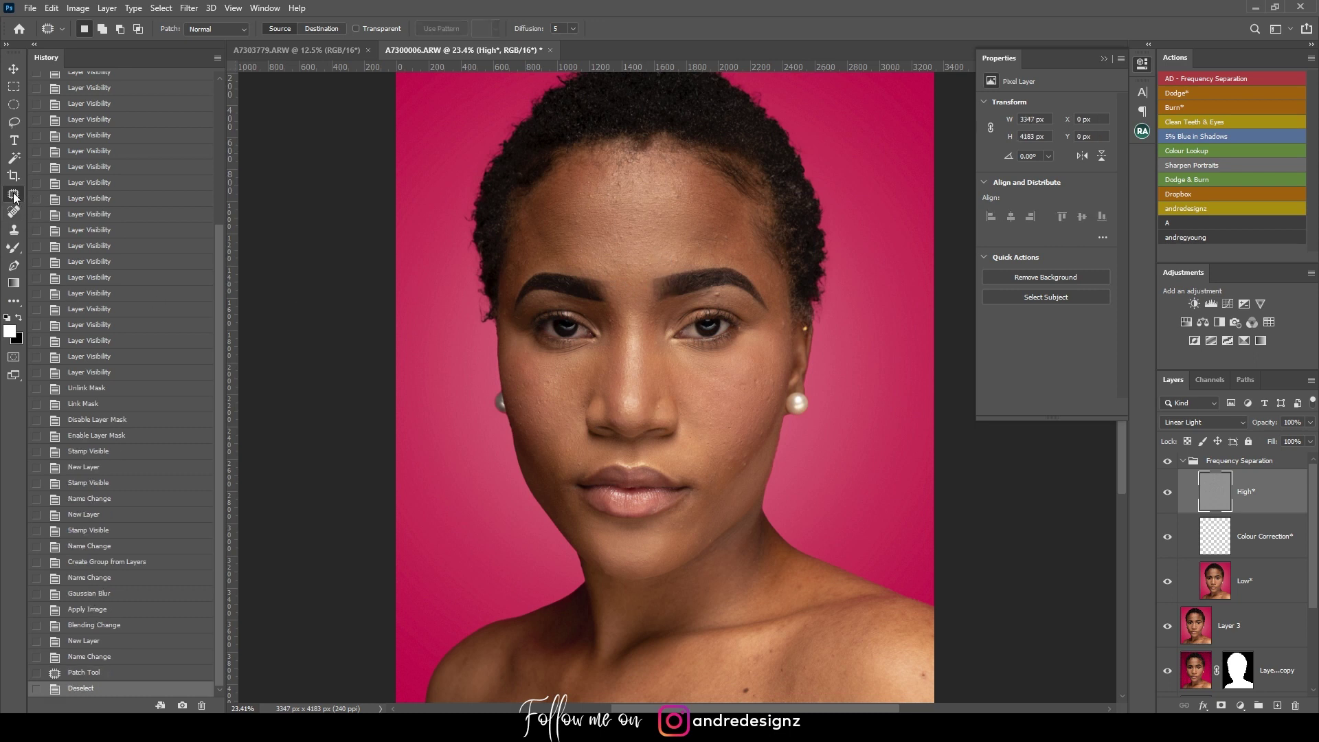
- Heal the small bumps on the upper middle of the forehead with the Spot Healing Brush at size 20 on the High* layer
click(12, 214)
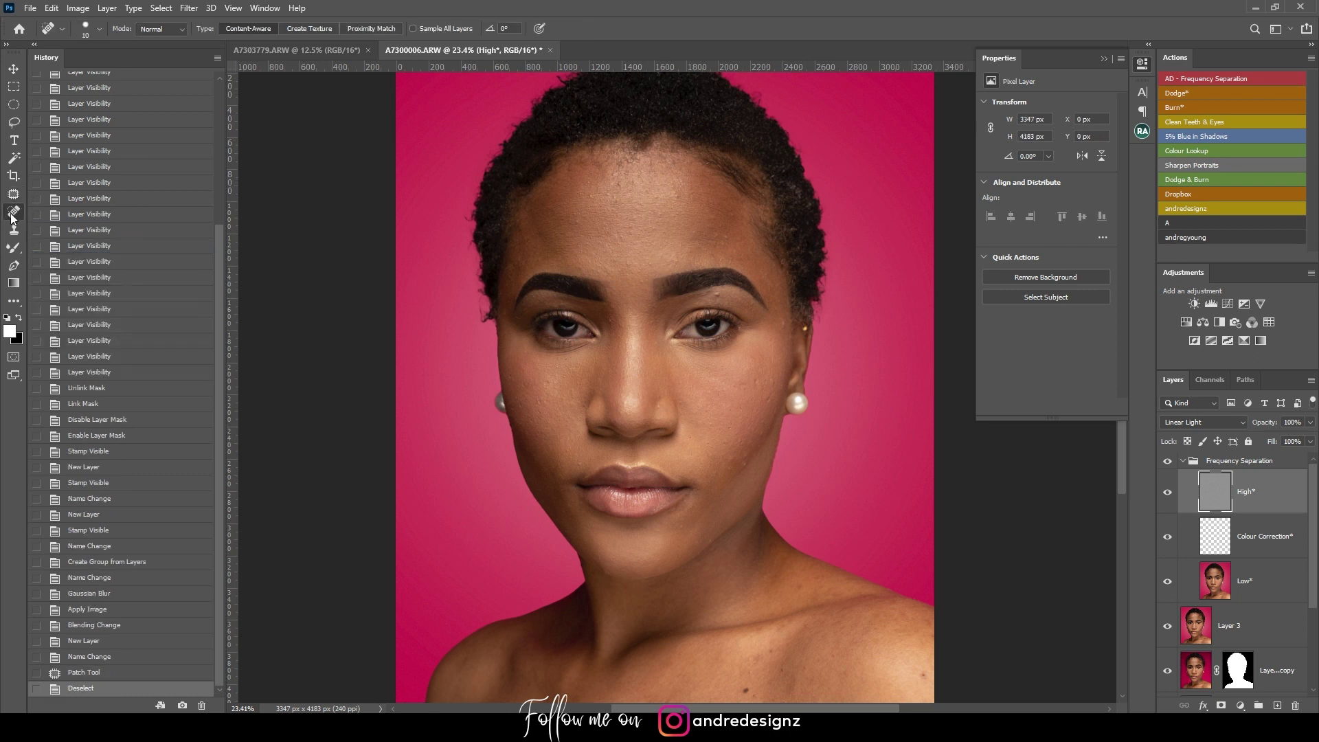
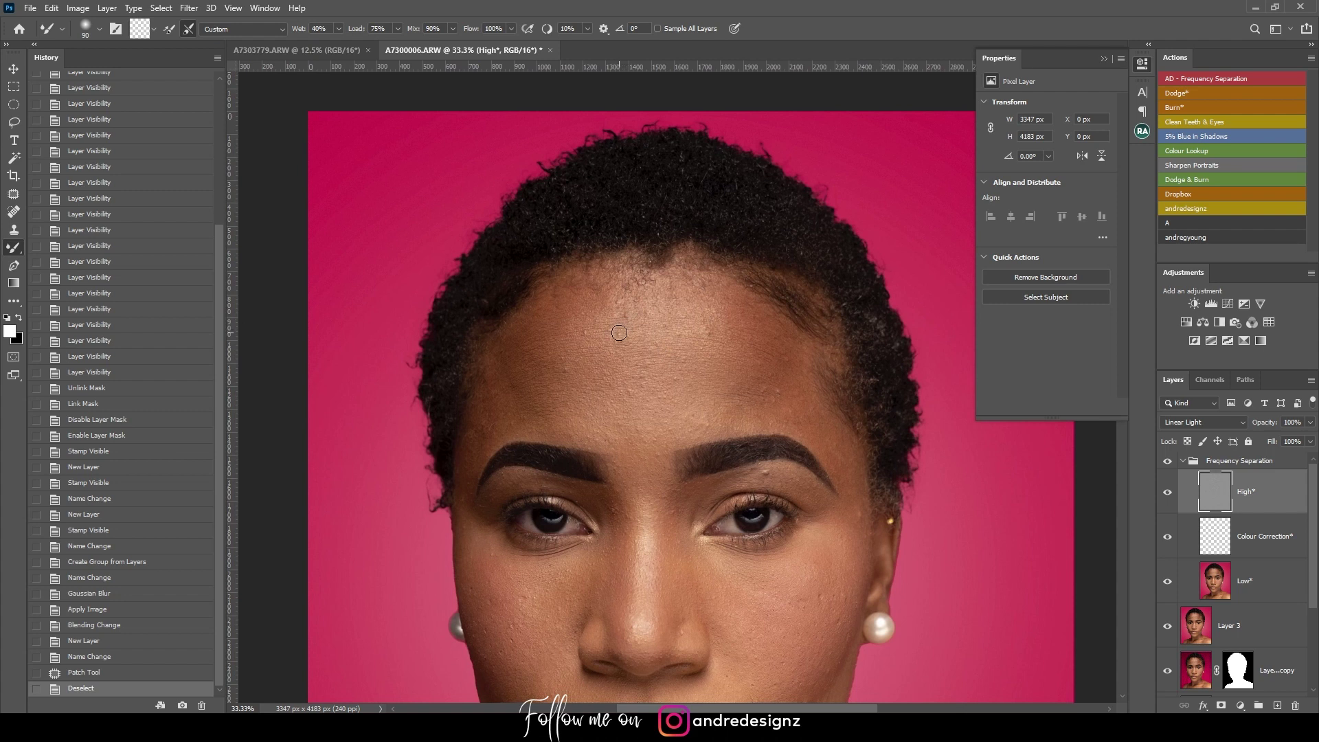
key(j)
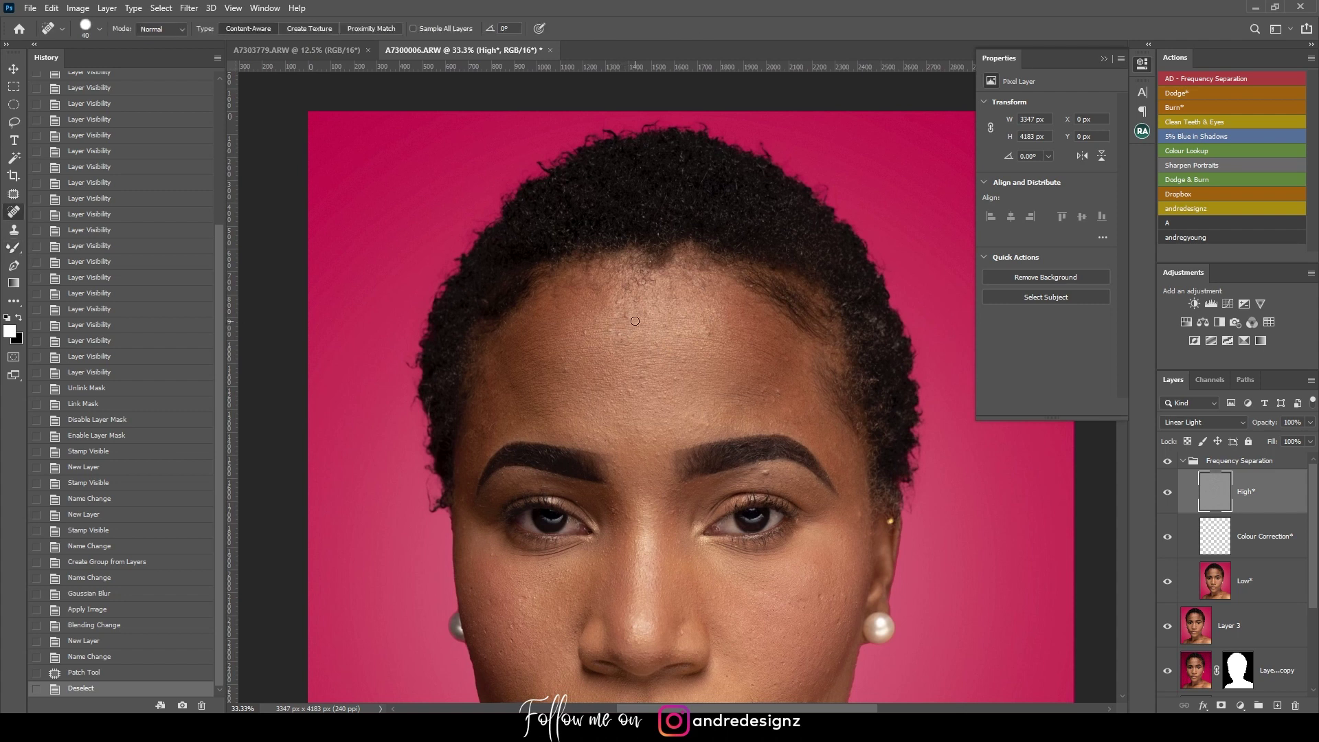
click(668, 329)
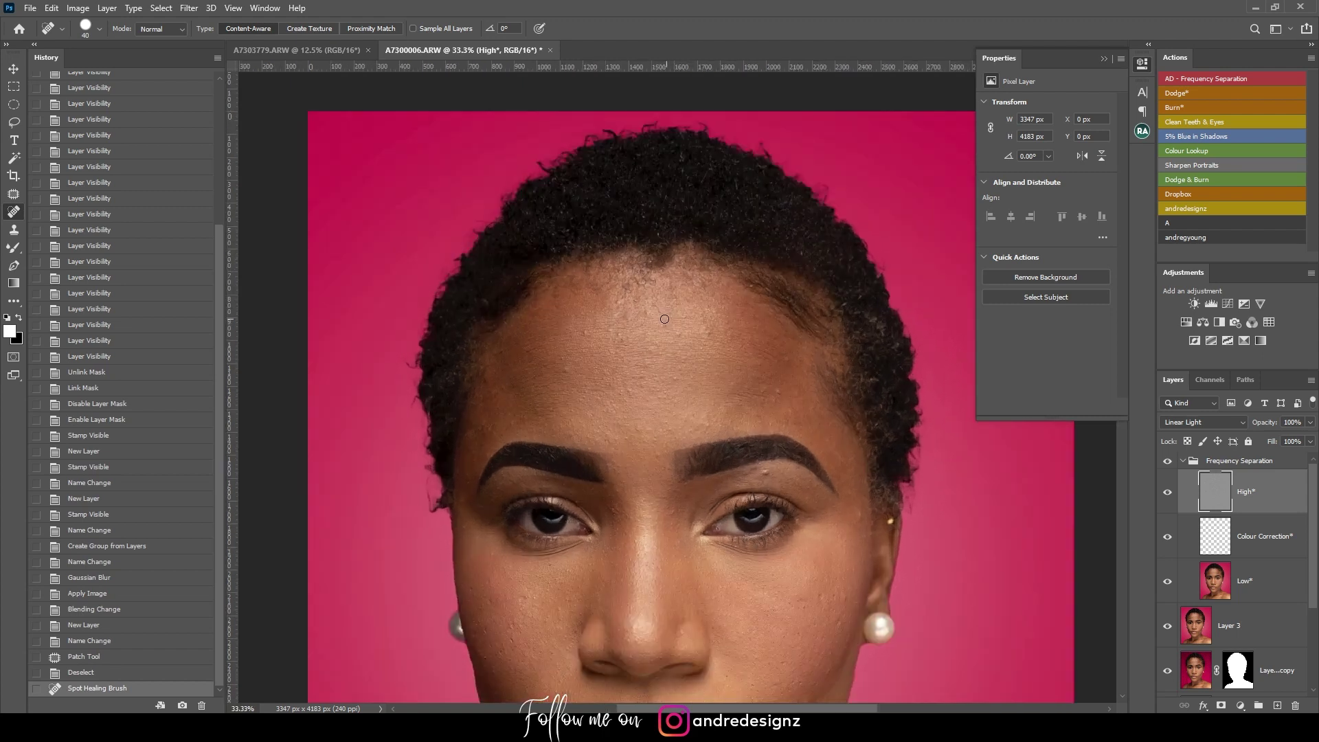
key(ctrl+plus)
key(ctrl+plus)
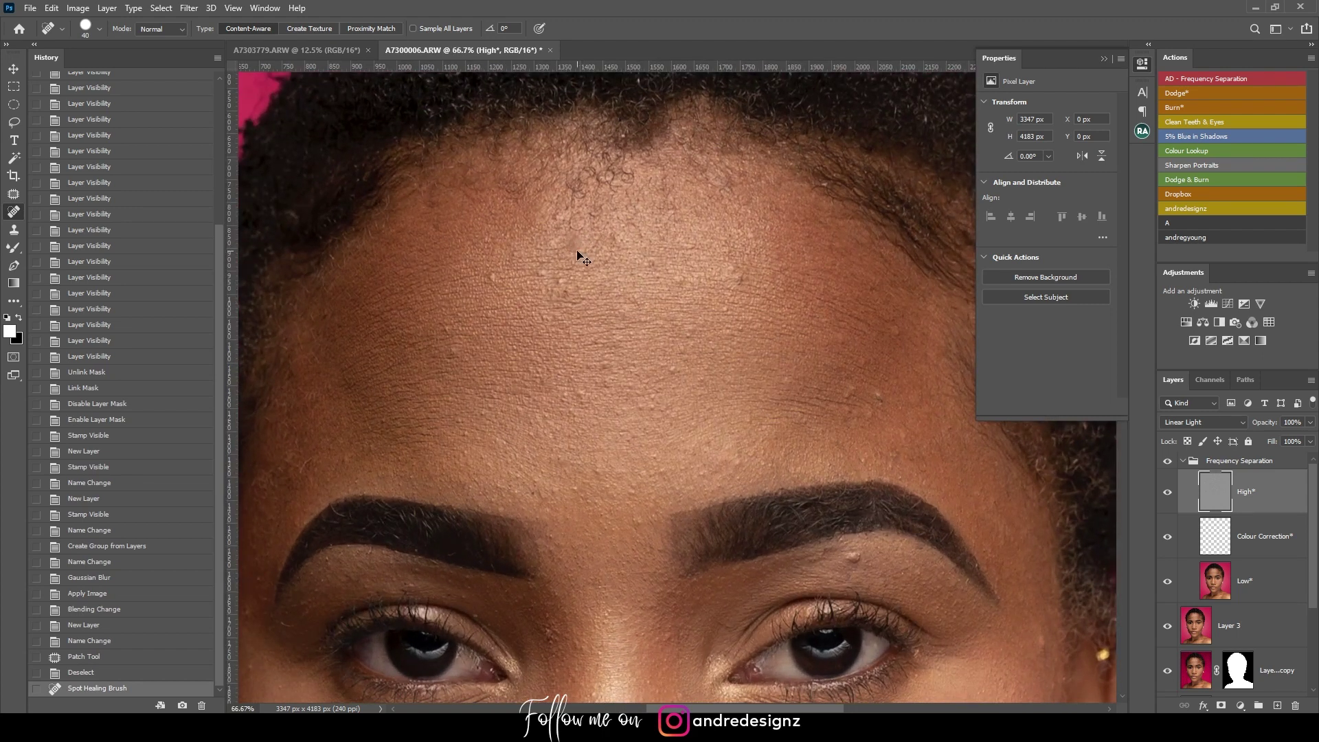
key(ctrl+z)
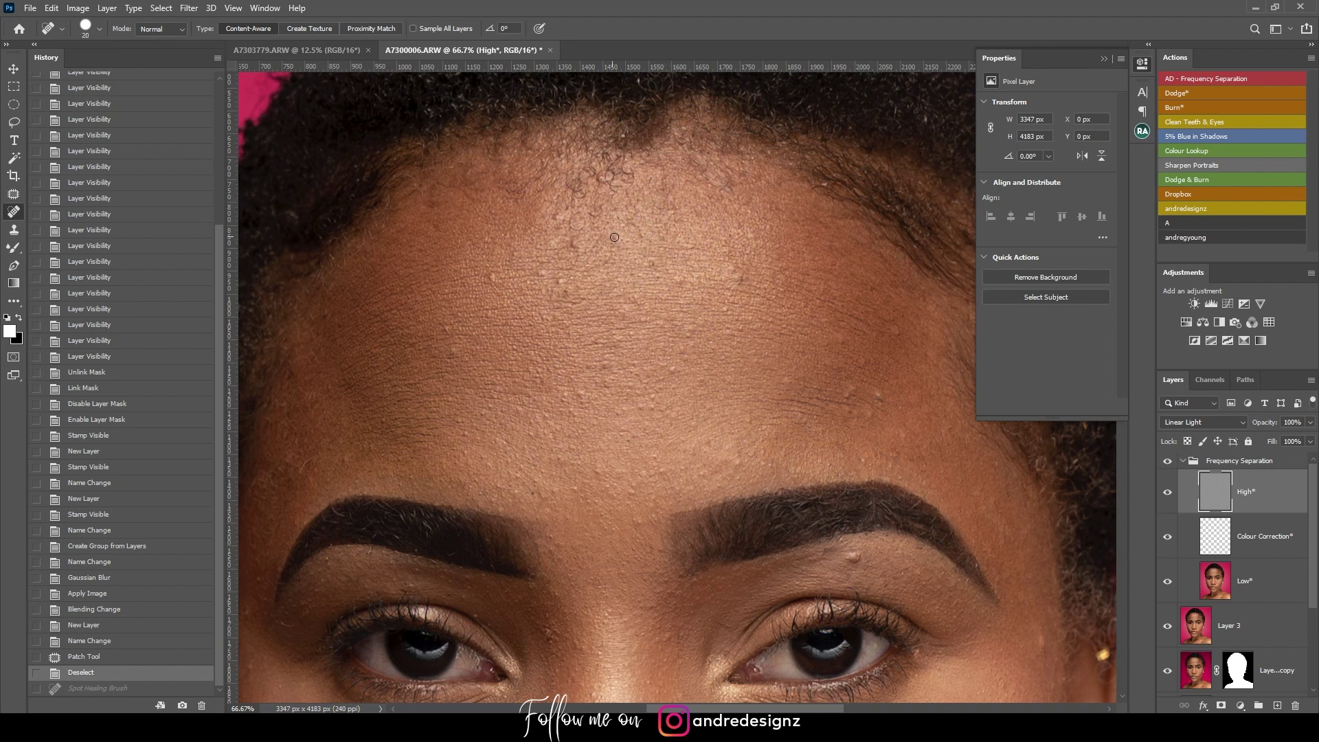
click(614, 237)
click(628, 244)
click(651, 265)
click(677, 286)
click(744, 283)
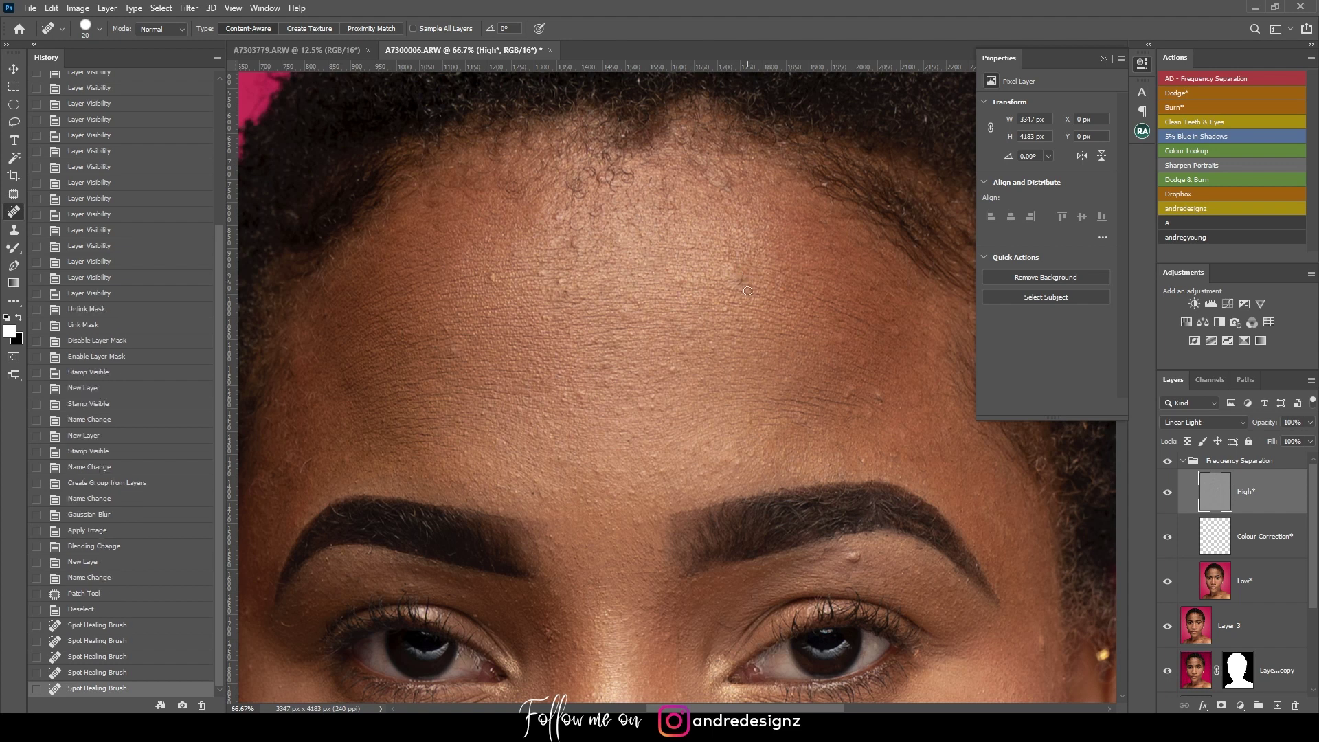
click(739, 278)
click(740, 284)
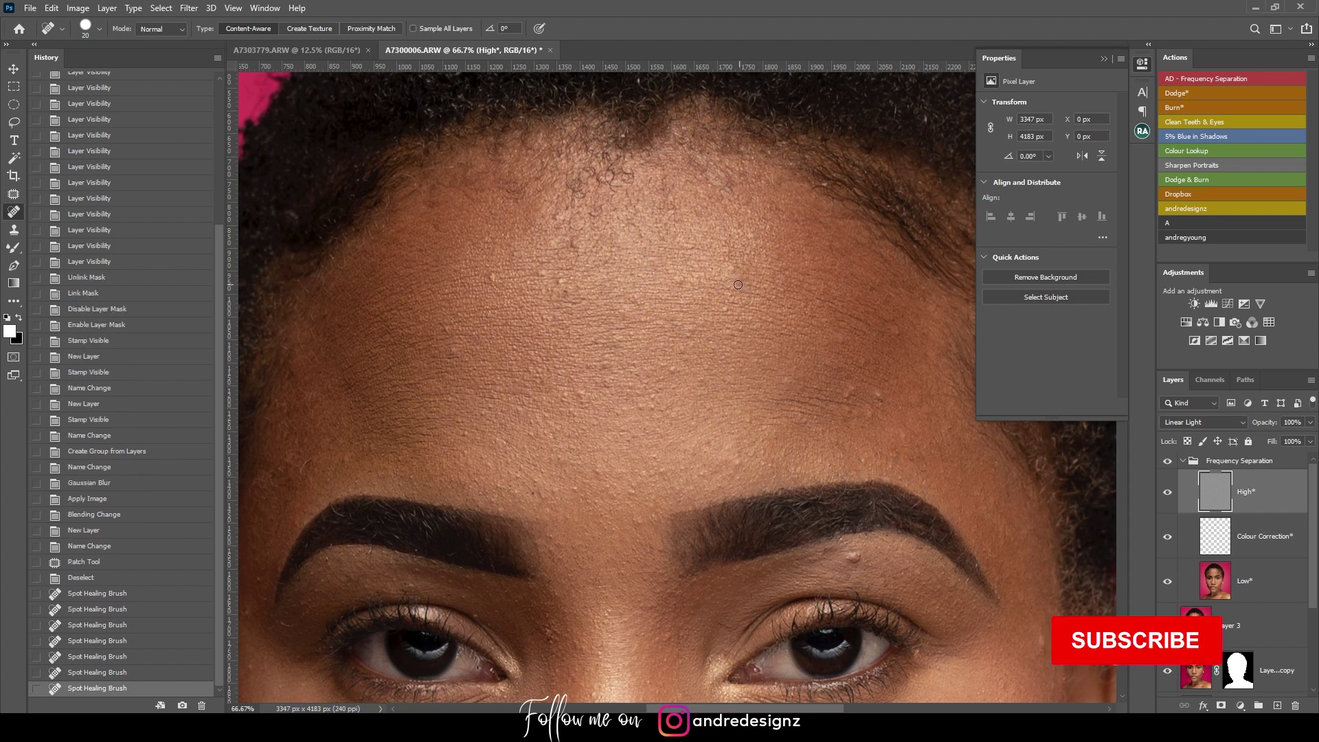
- Spot-heal the scattered bumps across the center and right half of the forehead
click(771, 318)
click(736, 331)
click(699, 351)
click(686, 354)
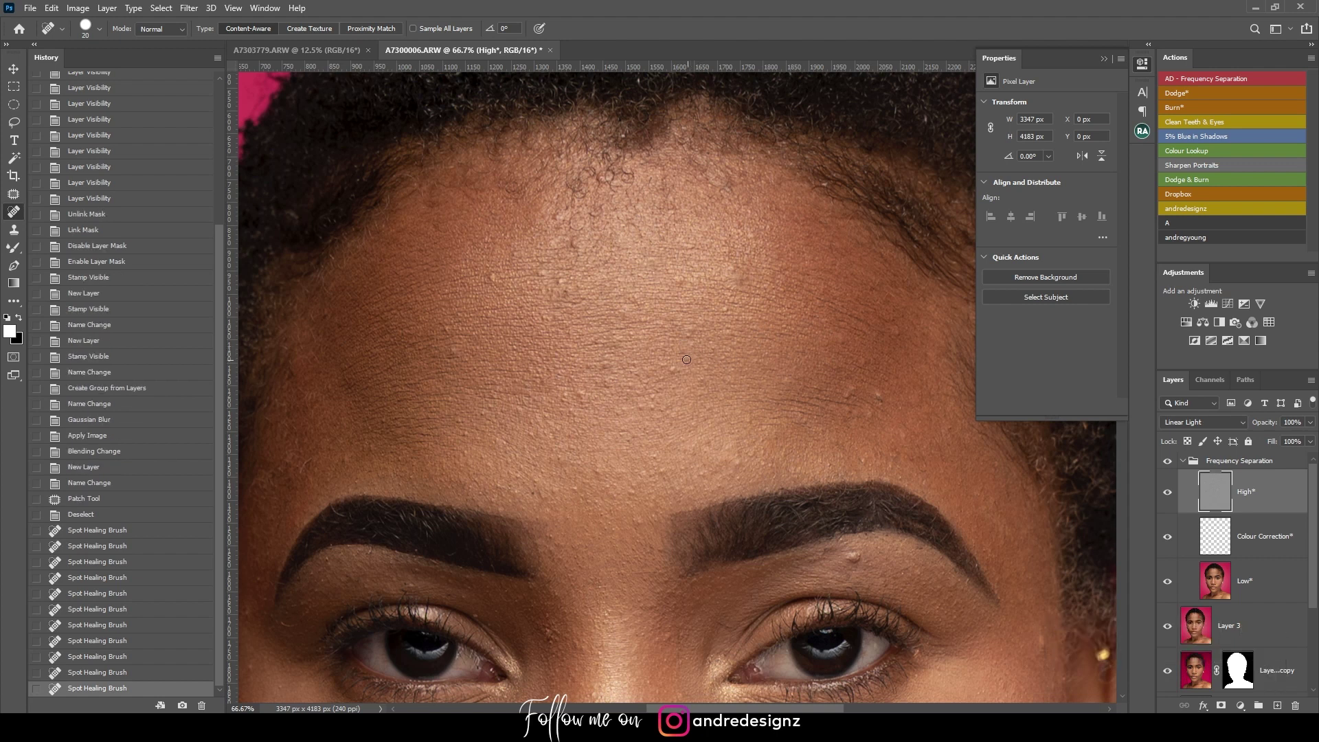
click(677, 369)
click(694, 379)
click(705, 380)
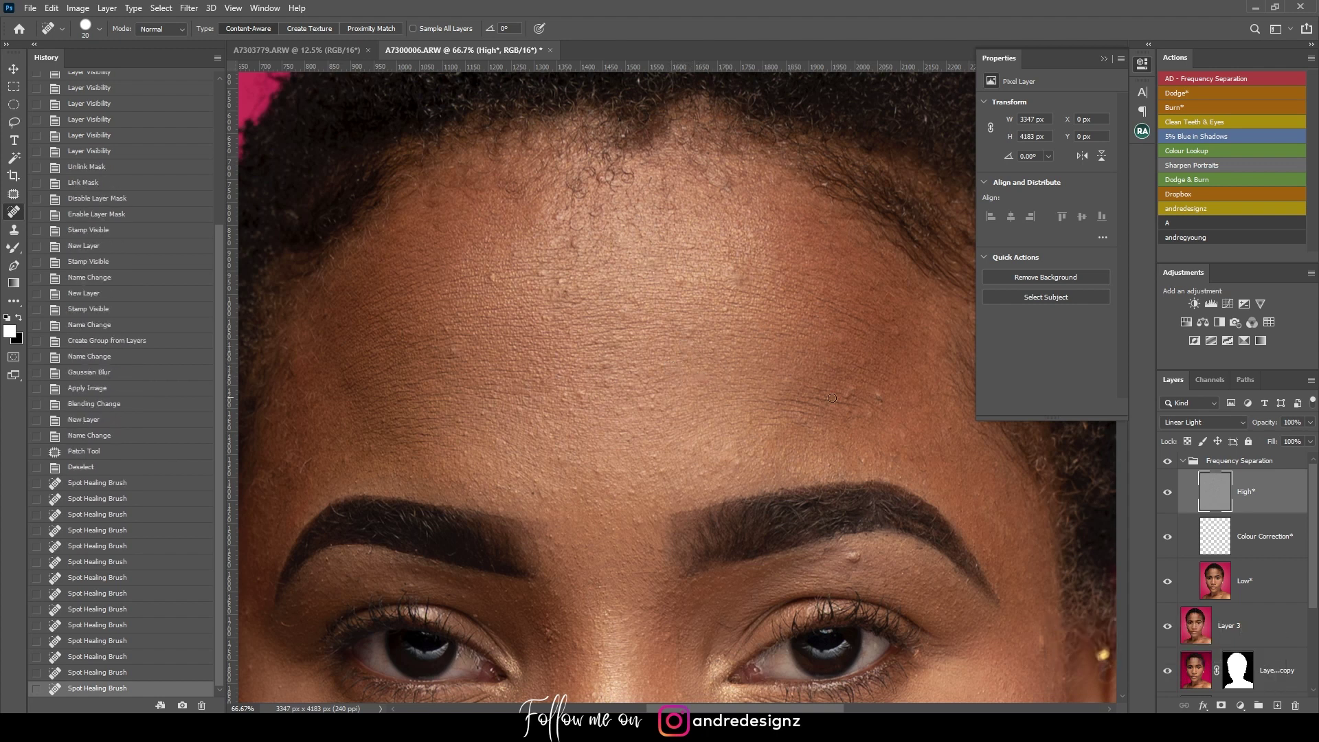
drag(888, 405, 888, 406)
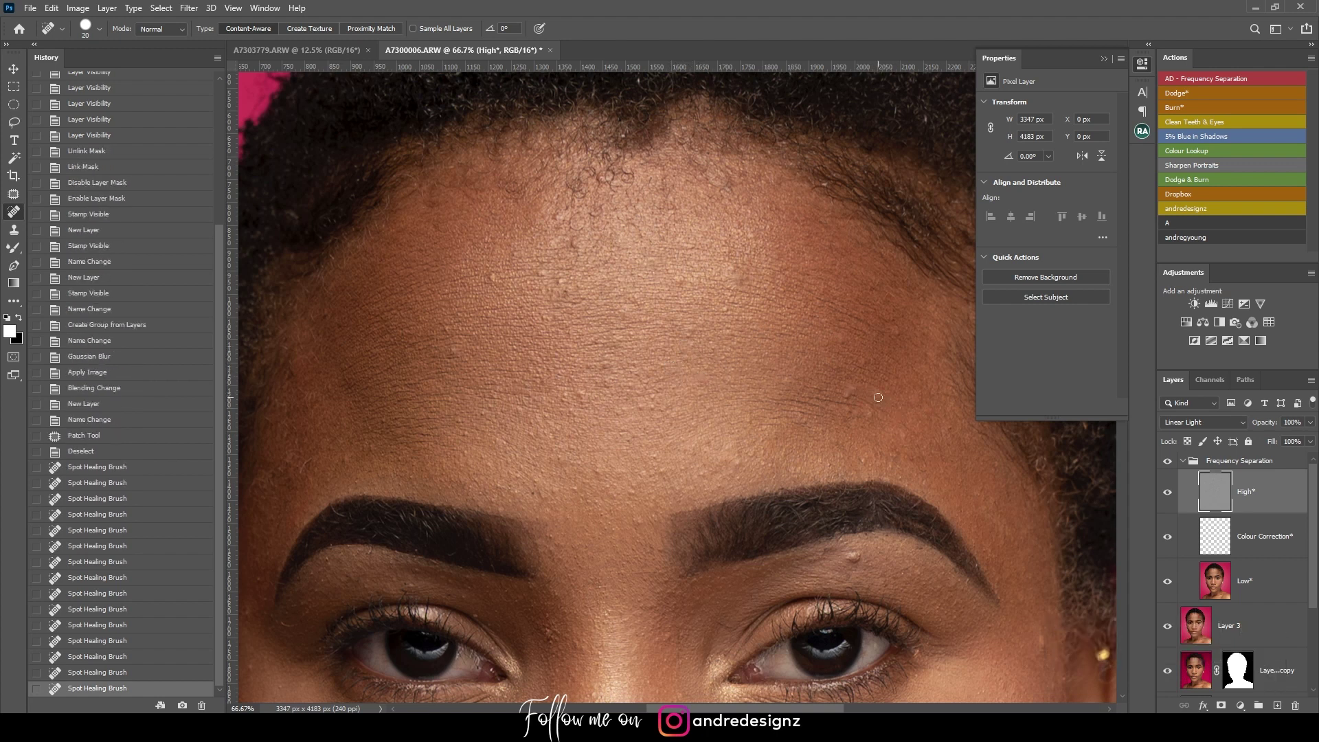
key(ctrl+z)
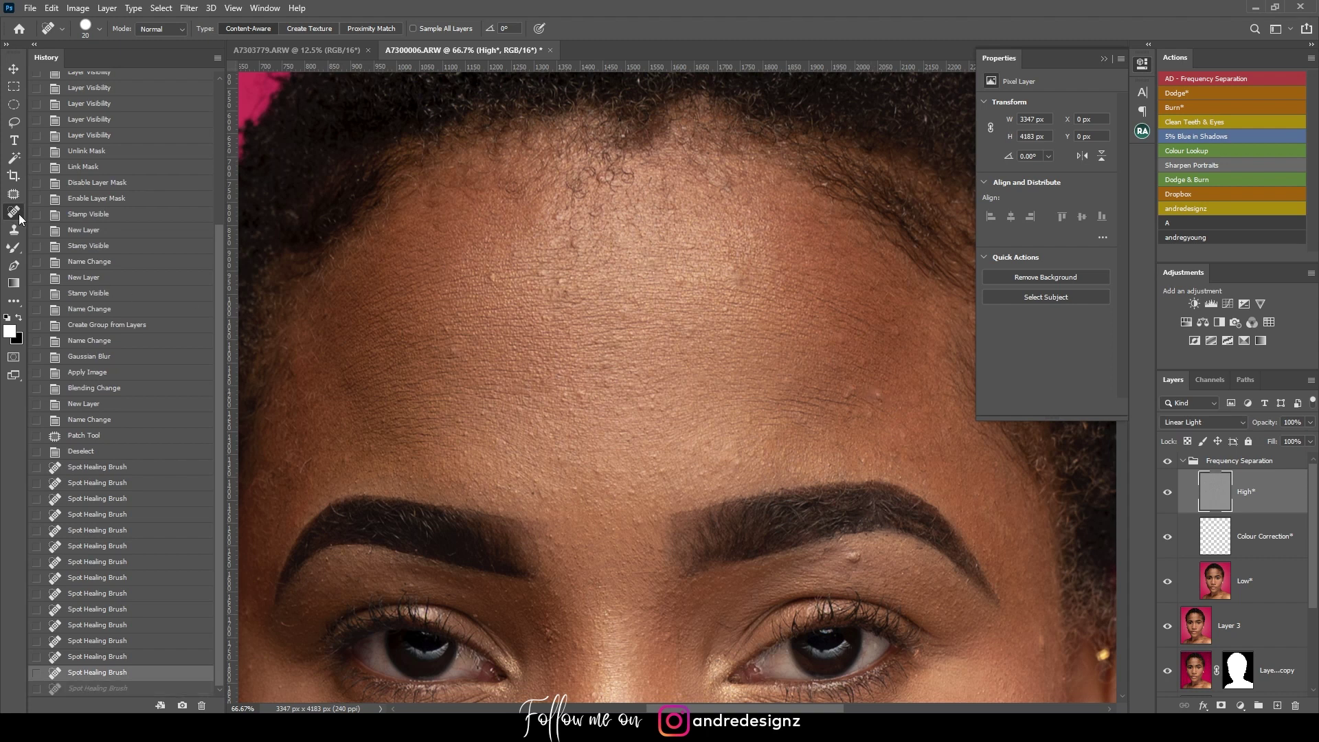
- Use the Patch Tool to replace the spots on the upper forehead, left of center, with nearby clean texture, clearing each selection
click(13, 194)
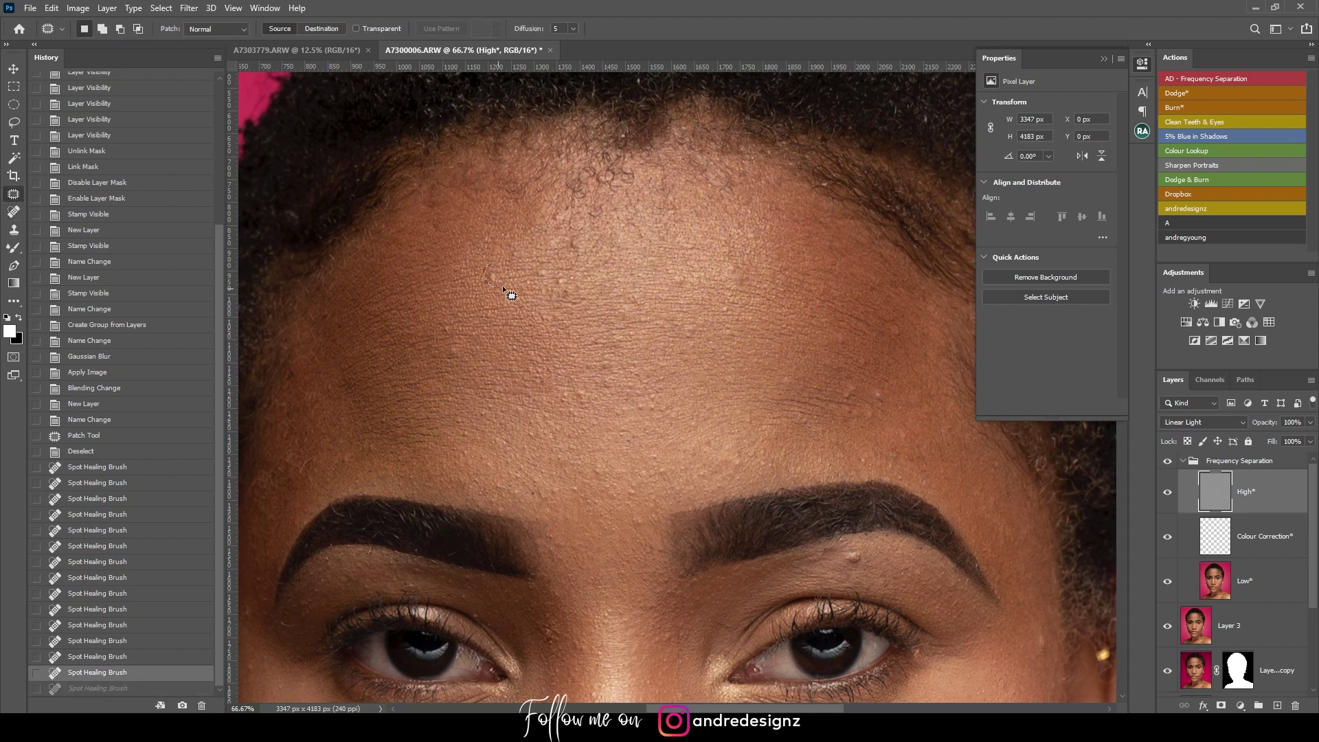
drag(503, 286, 494, 266)
drag(496, 278, 511, 303)
key(ctrl+d)
drag(518, 250, 521, 251)
mouse_move(520, 261)
mouse_down()
mouse_move(500, 264)
mouse_move(567, 285)
mouse_up()
key(ctrl+d)
key(ctrl+d)
drag(564, 281, 571, 283)
key(ctrl+d)
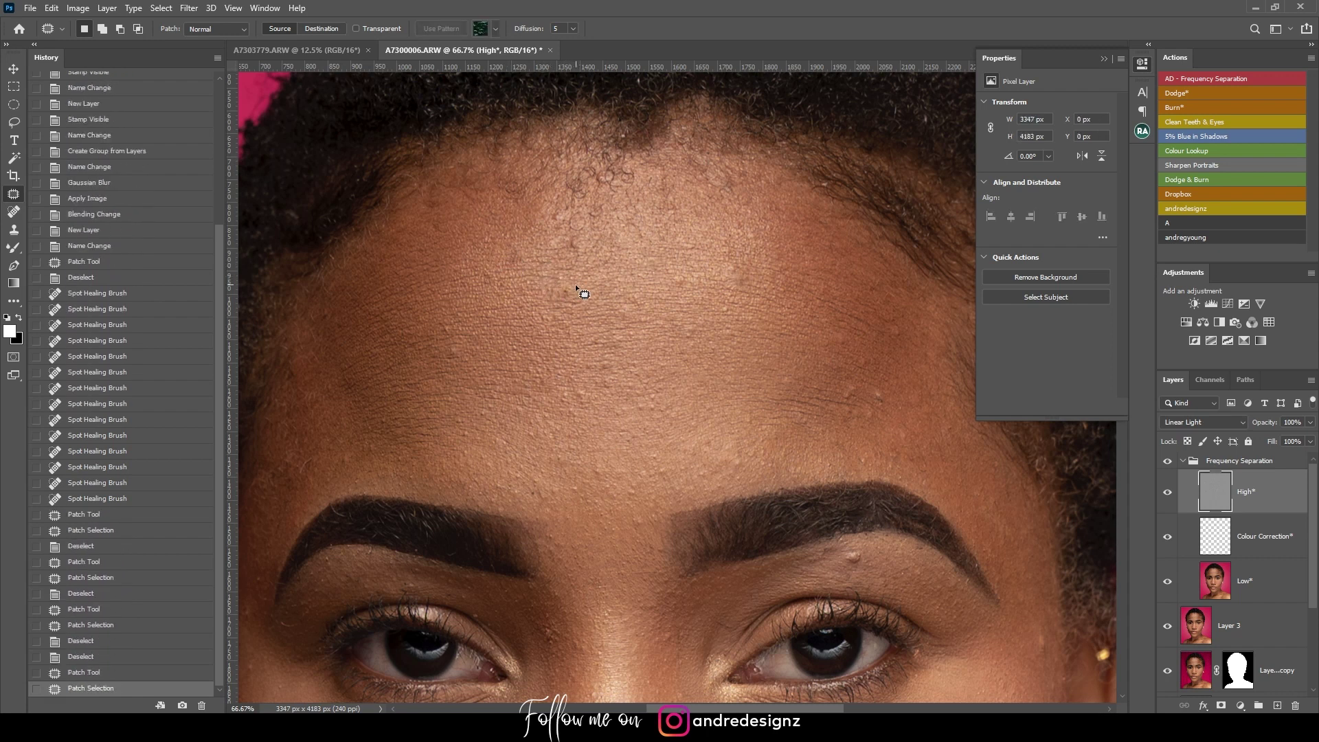
- Patch the blemishes on the left side of the forehead and deselect after each one
mouse_move(456, 346)
mouse_down()
mouse_move(457, 323)
mouse_move(463, 339)
mouse_move(429, 356)
mouse_up()
key(ctrl+d)
key(ctrl+d)
mouse_move(319, 301)
mouse_down()
mouse_move(334, 321)
mouse_move(329, 306)
mouse_up()
drag(327, 312, 346, 308)
key(ctrl+d)
drag(471, 332, 491, 322)
key(ctrl+d)
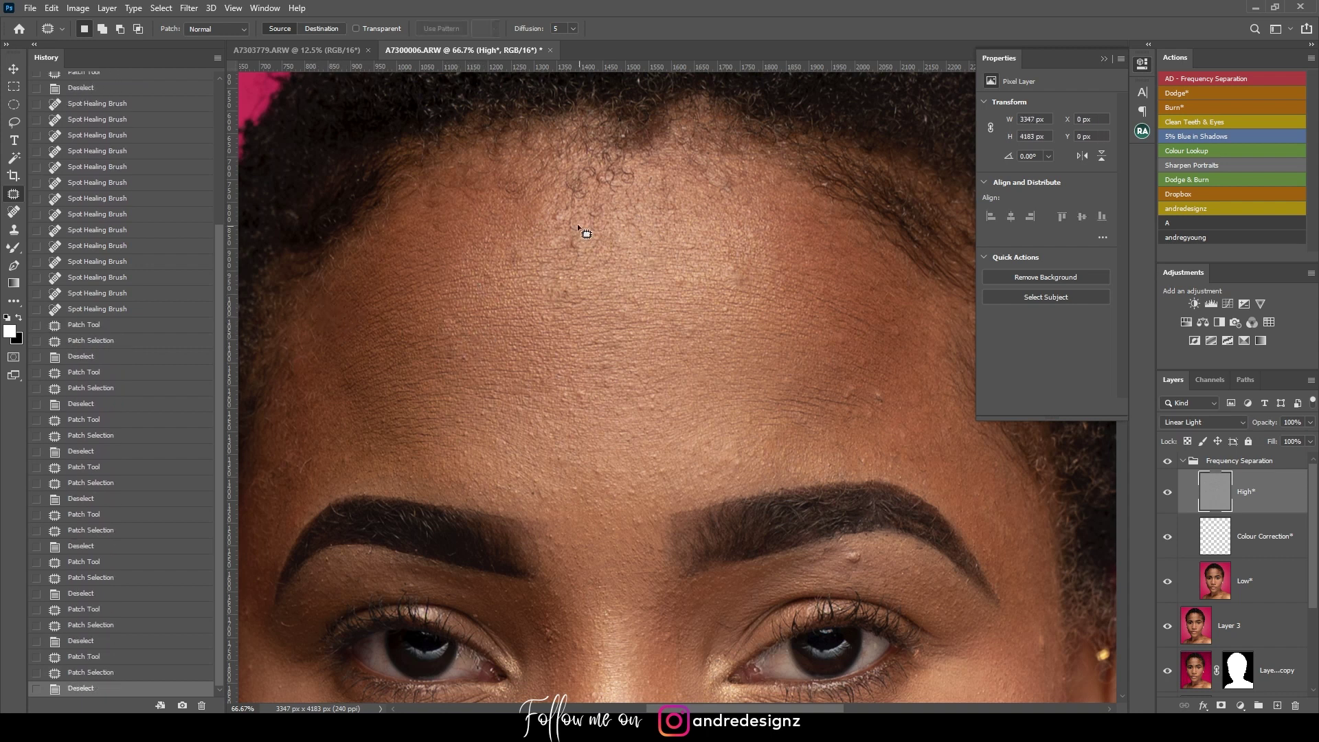
- Patch the spots just below the hairline and on the right side of the forehead with adjacent skin texture
drag(550, 223, 691, 227)
key(ctrl+d)
drag(732, 186, 749, 201)
key(ctrl+d)
key(space)
drag(761, 252, 526, 136)
drag(605, 223, 607, 224)
mouse_move(607, 224)
mouse_down()
mouse_move(670, 215)
mouse_move(665, 240)
mouse_up()
key(ctrl+d)
- Patch the bumps in the middle of the forehead and clear the selection
key(space)
drag(539, 241, 708, 295)
drag(627, 275, 627, 259)
mouse_move(624, 265)
mouse_down()
mouse_move(603, 220)
mouse_move(701, 221)
mouse_move(668, 231)
mouse_up()
key(ctrl+d)
key(ctrl+d)
key(space)
drag(580, 330, 681, 251)
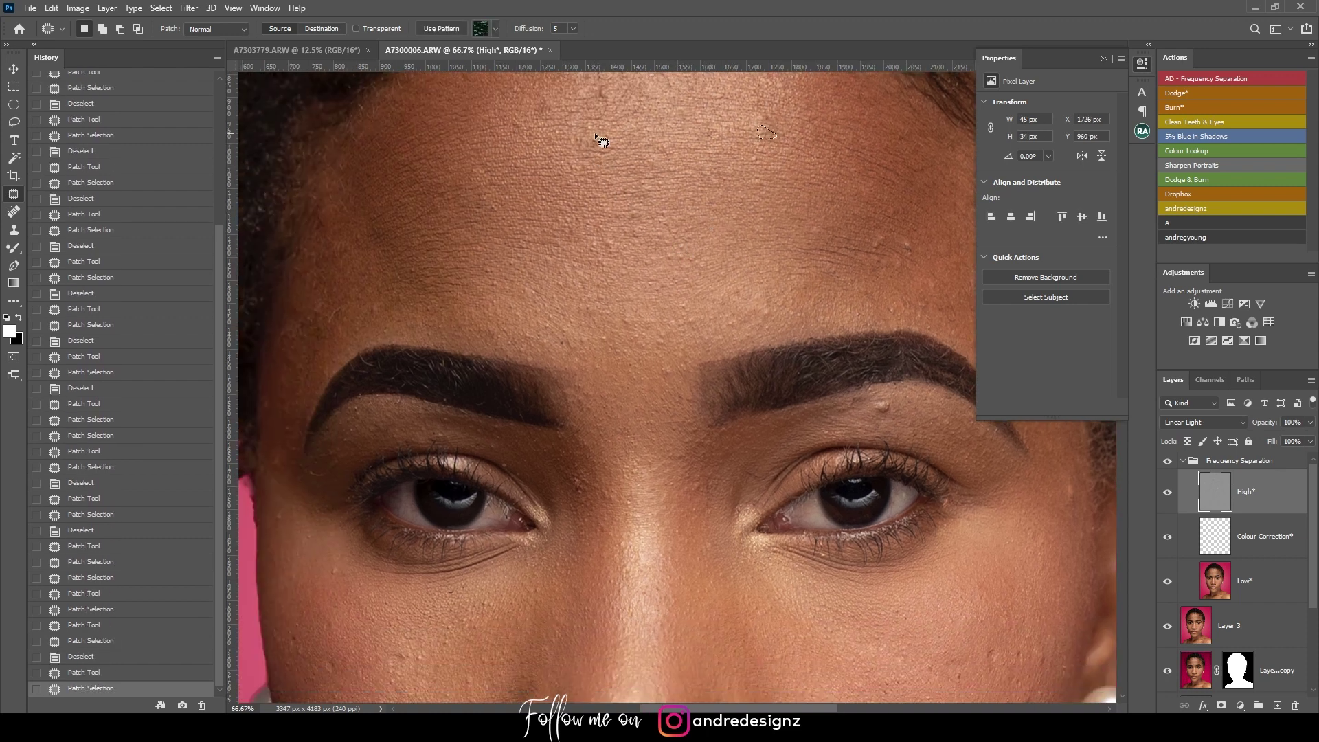
key(ctrl+d)
- Patch the remaining spots from the center hairline down to the left-center of the forehead
scroll(612, 155, up, 2)
scroll(611, 155, left, 2)
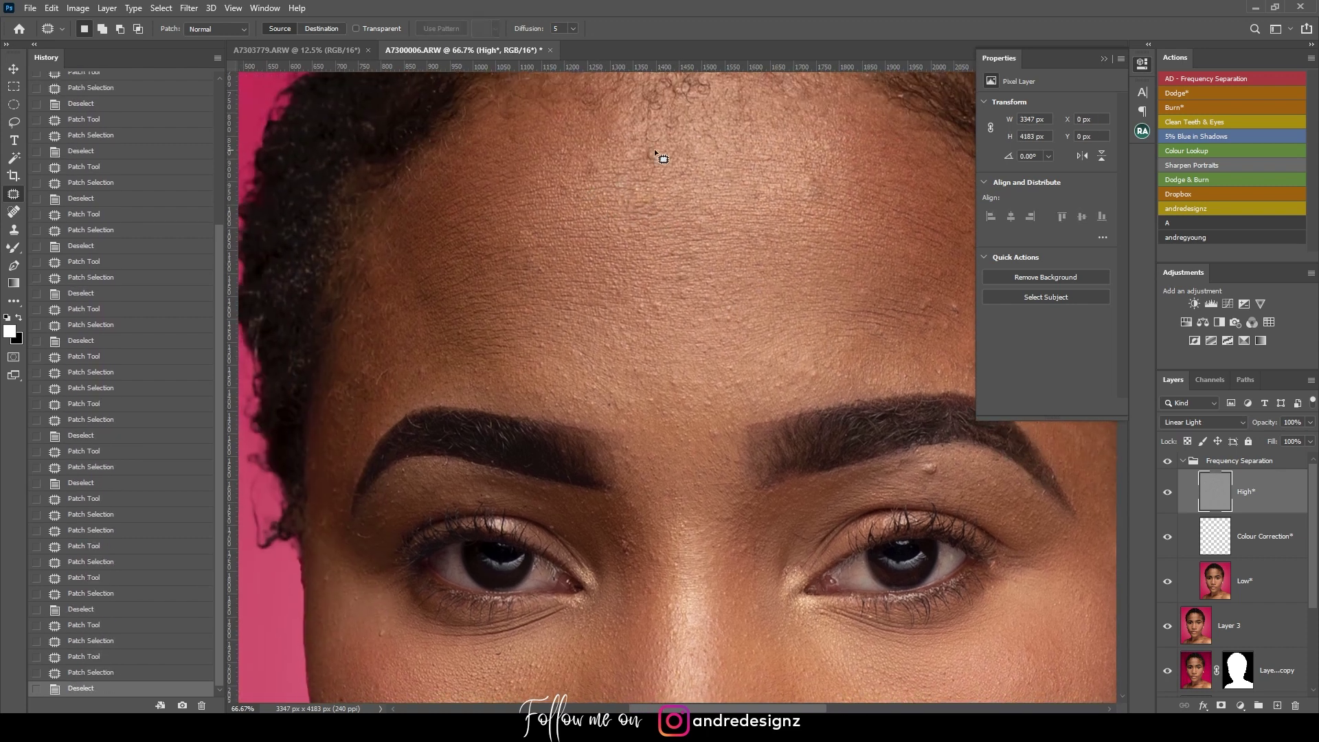
drag(666, 167, 657, 145)
drag(657, 155, 677, 167)
key(ctrl+d)
drag(619, 235, 615, 252)
key(ctrl+d)
mouse_move(530, 259)
mouse_down()
mouse_move(538, 279)
mouse_move(554, 267)
mouse_move(605, 291)
mouse_up()
key(ctrl+d)
key(ctrl+d)
- Patch the bumps on the lower middle forehead, just above the inner end of the right-hand eyebrow
drag(612, 338, 619, 232)
drag(678, 283, 682, 272)
mouse_move(680, 277)
mouse_down()
mouse_move(728, 331)
mouse_move(747, 328)
mouse_up()
key(ctrl+d)
key(ctrl+d)
key(ctrl+d)
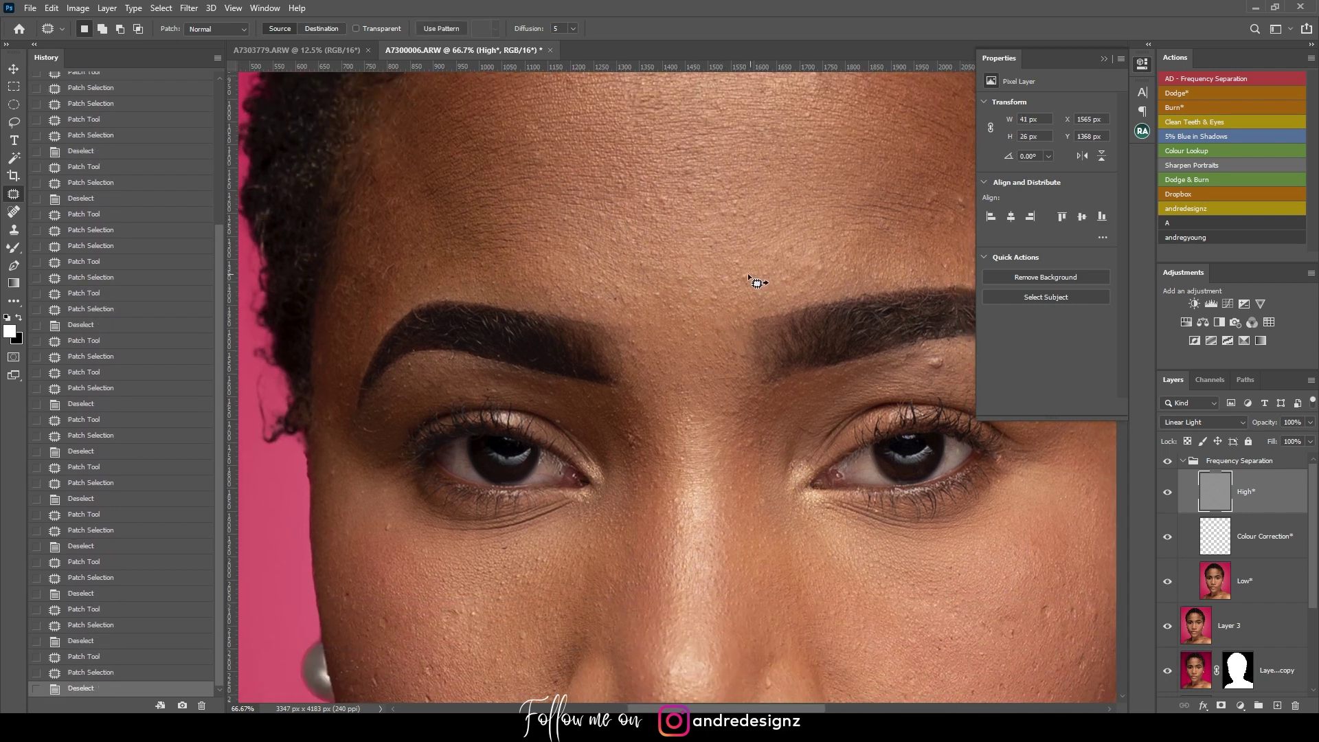
drag(754, 262, 755, 260)
drag(745, 260, 753, 262)
key(ctrl+d)
- Patch the marks on the upper right of the forehead and the raised bump above the right-hand eyebrow
mouse_move(736, 204)
mouse_down()
mouse_move(756, 218)
mouse_move(744, 205)
mouse_move(648, 286)
mouse_move(608, 352)
mouse_up()
key(ctrl+d)
mouse_move(654, 293)
mouse_down()
mouse_move(679, 291)
mouse_move(658, 280)
mouse_up()
drag(668, 284, 695, 294)
key(ctrl+d)
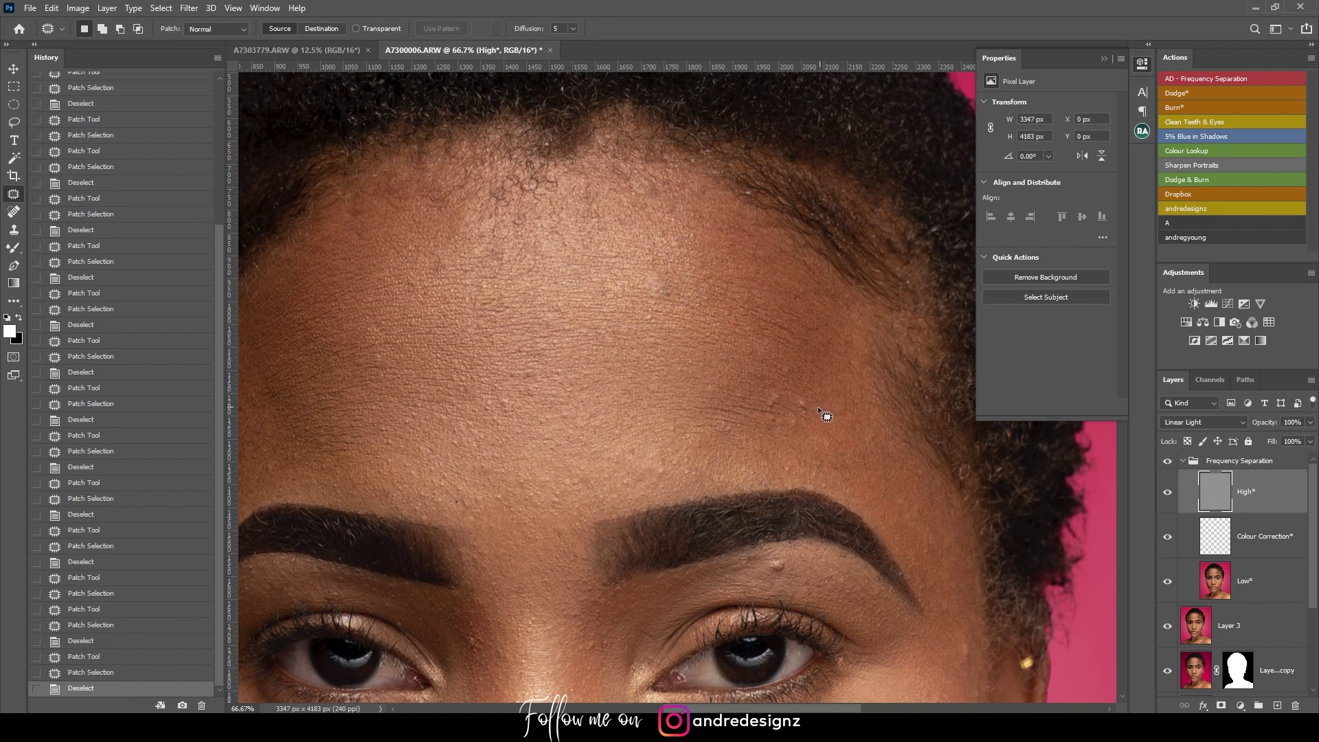
mouse_move(795, 411)
mouse_down()
mouse_move(814, 415)
mouse_move(771, 395)
mouse_move(804, 409)
mouse_move(795, 374)
mouse_up()
key(ctrl+d)
key(ctrl+d)
- Patch the spots on the outer forehead above the tail of the right-hand eyebrow
mouse_move(805, 429)
mouse_down()
mouse_move(724, 289)
mouse_move(739, 287)
mouse_move(661, 238)
mouse_up()
key(ctrl+d)
drag(745, 270, 742, 265)
drag(739, 269, 809, 301)
key(ctrl+d)
mouse_move(805, 304)
mouse_down()
mouse_move(820, 317)
mouse_move(802, 312)
mouse_up()
key(ctrl+d)
- Patch the blemishes running down the right-hand temple toward the hairline
mouse_move(802, 319)
mouse_down()
mouse_move(815, 325)
mouse_move(795, 336)
mouse_move(808, 333)
mouse_up()
key(ctrl+d)
drag(807, 338, 828, 345)
key(ctrl+d)
mouse_move(860, 387)
mouse_down()
mouse_move(857, 371)
mouse_move(839, 385)
mouse_up()
key(ctrl+d)
- Patch the bumps on the brow bone between the right-hand eyebrow and eyelid
drag(747, 359, 829, 283)
drag(778, 356, 844, 360)
key(ctrl+d)
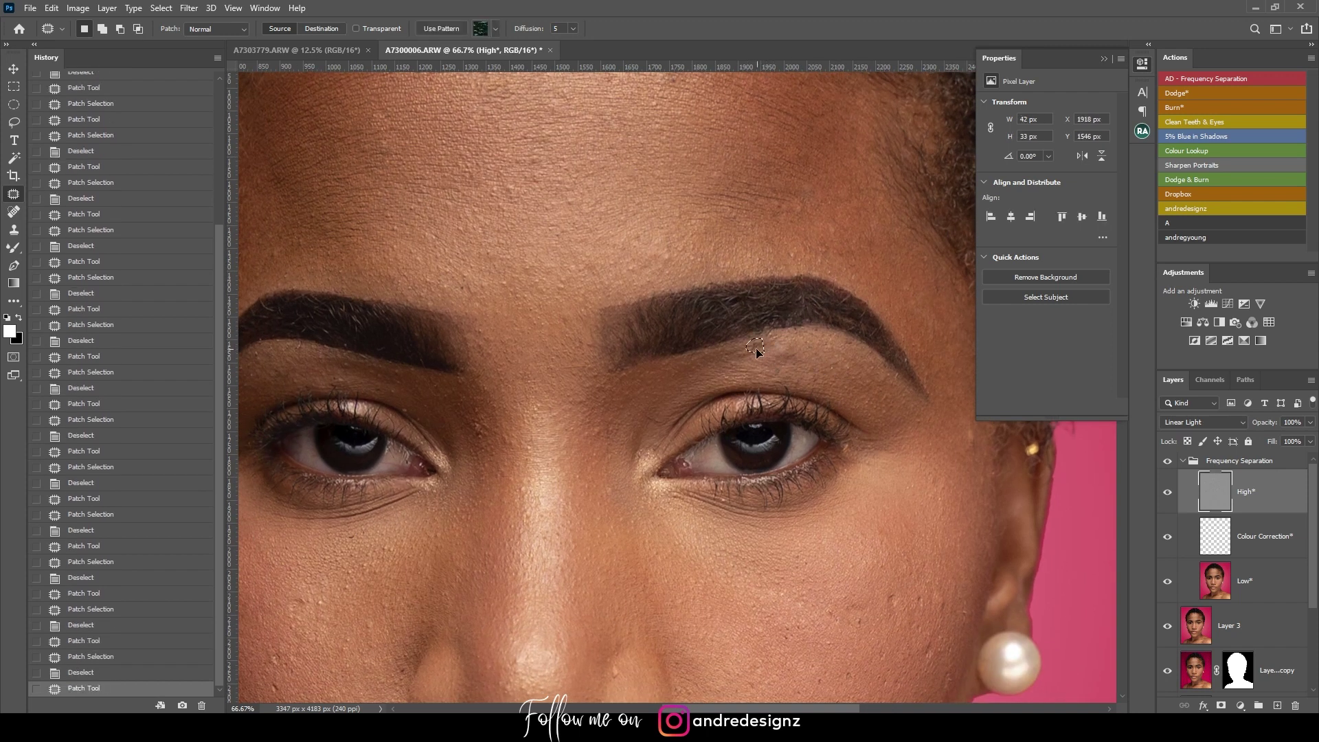
drag(799, 357, 793, 346)
drag(790, 349, 841, 361)
key(ctrl+d)
drag(839, 367, 862, 386)
key(ctrl+d)
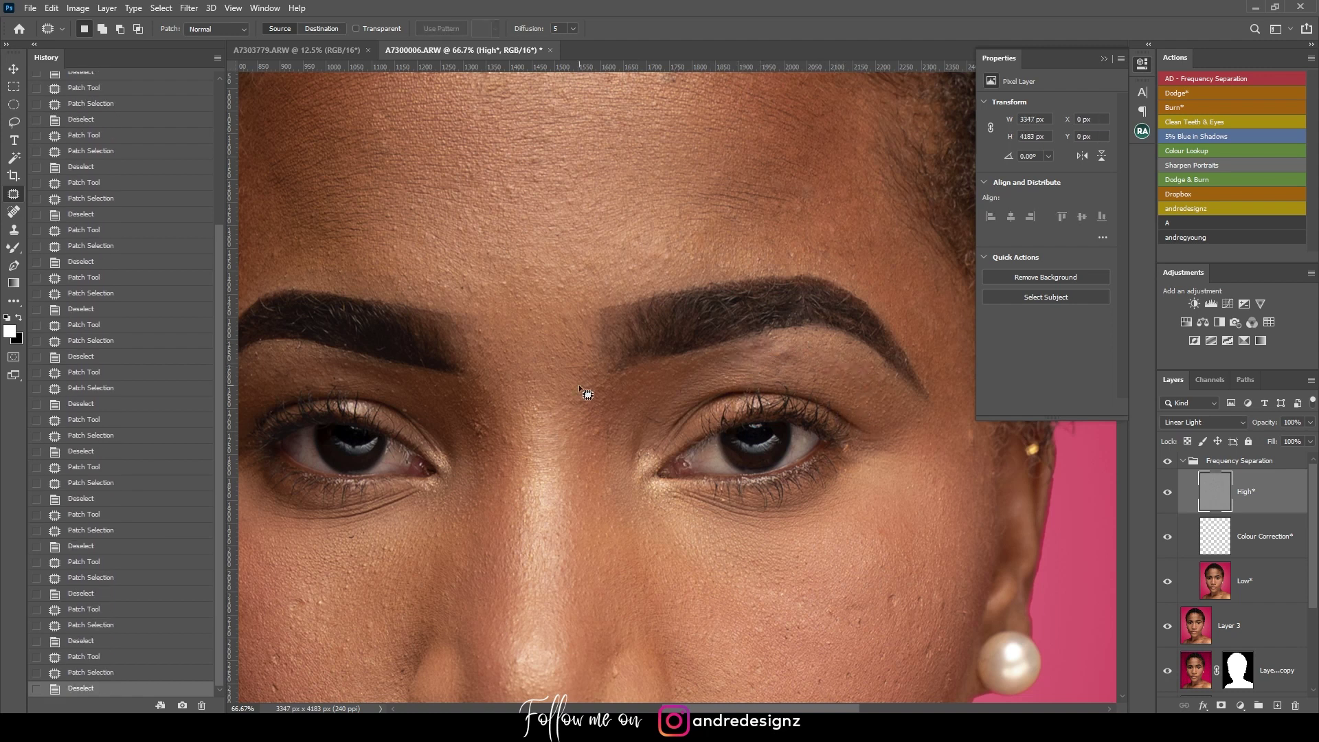
- Stamp all visible layers into a new top layer and delete the Frequency Separation group
scroll(621, 264, down, 5)
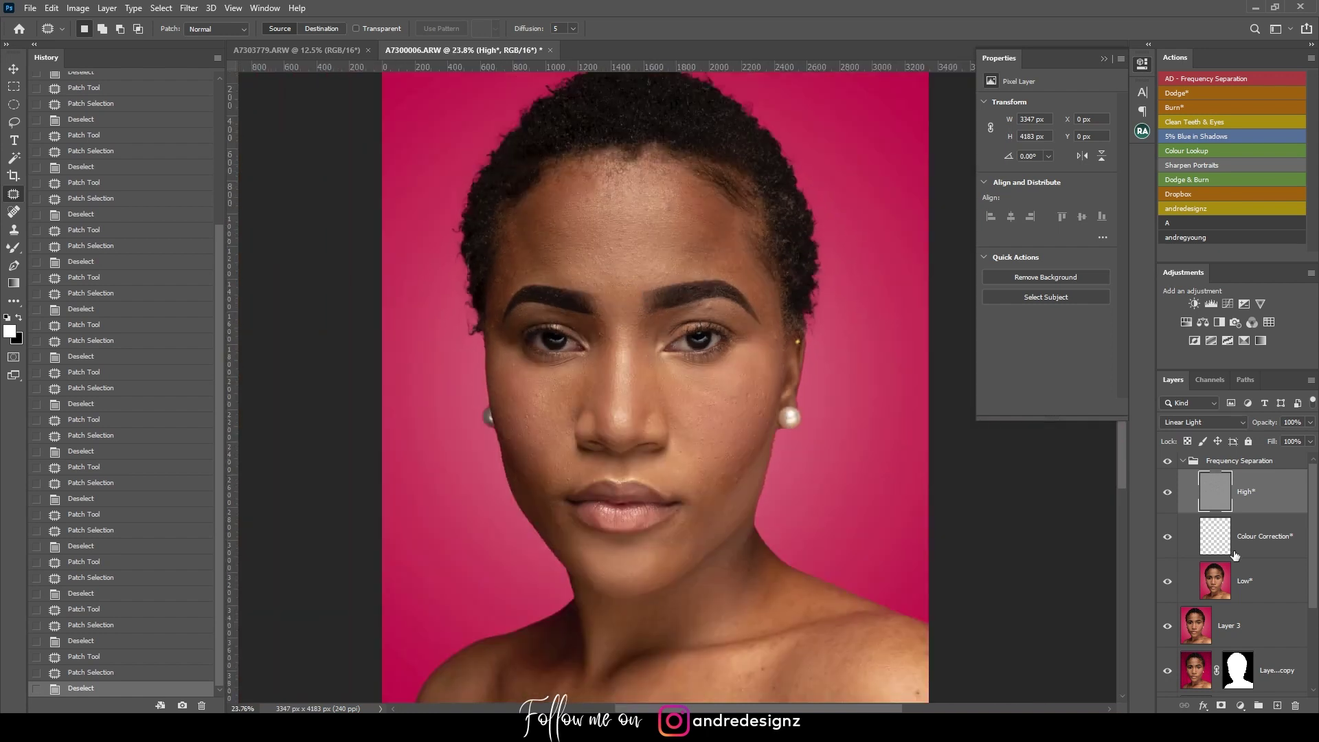
click(1247, 463)
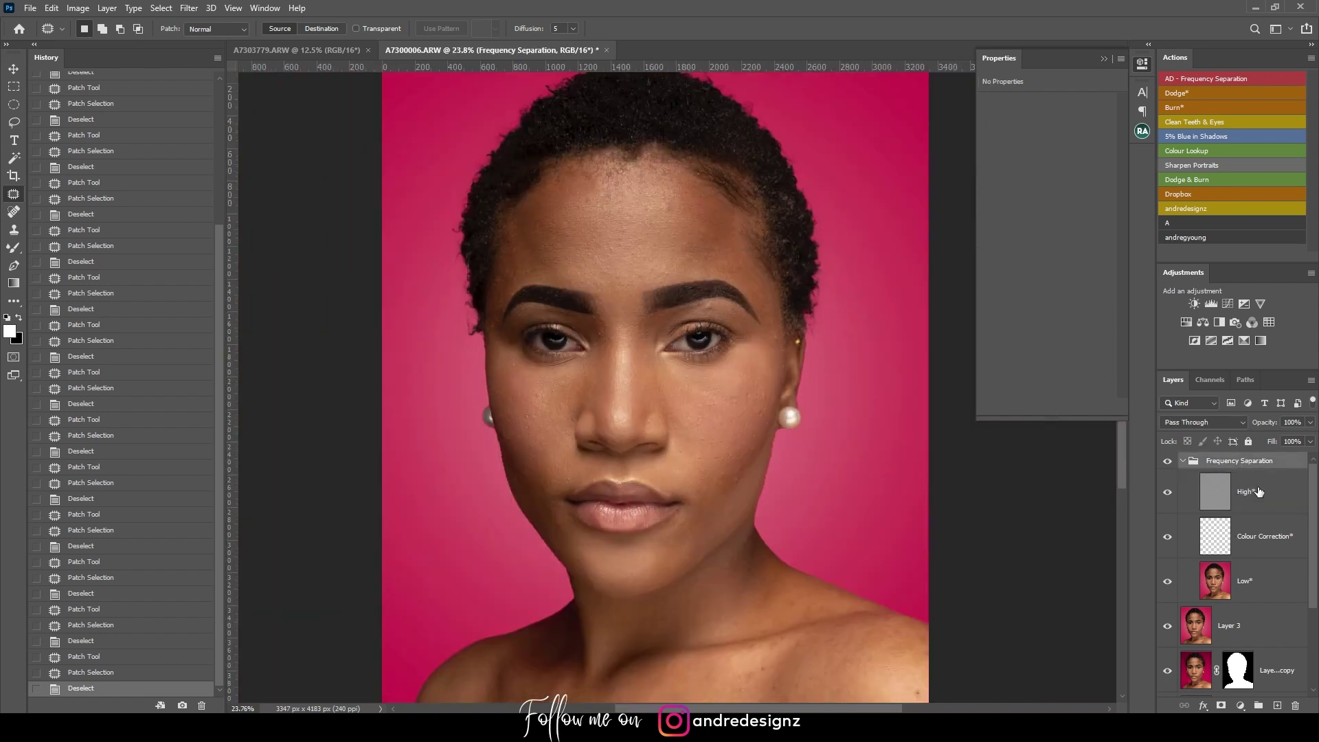
key(ctrl+shift+e)
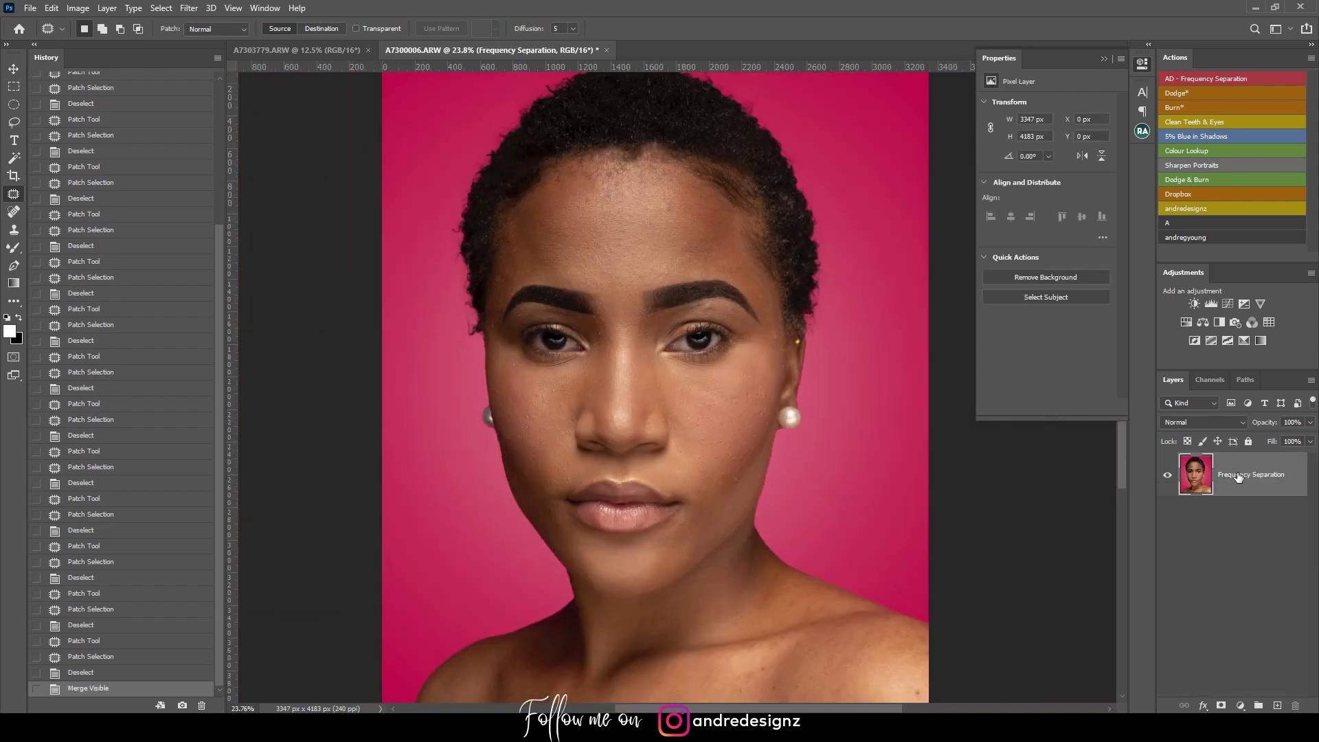
key(ctrl+z)
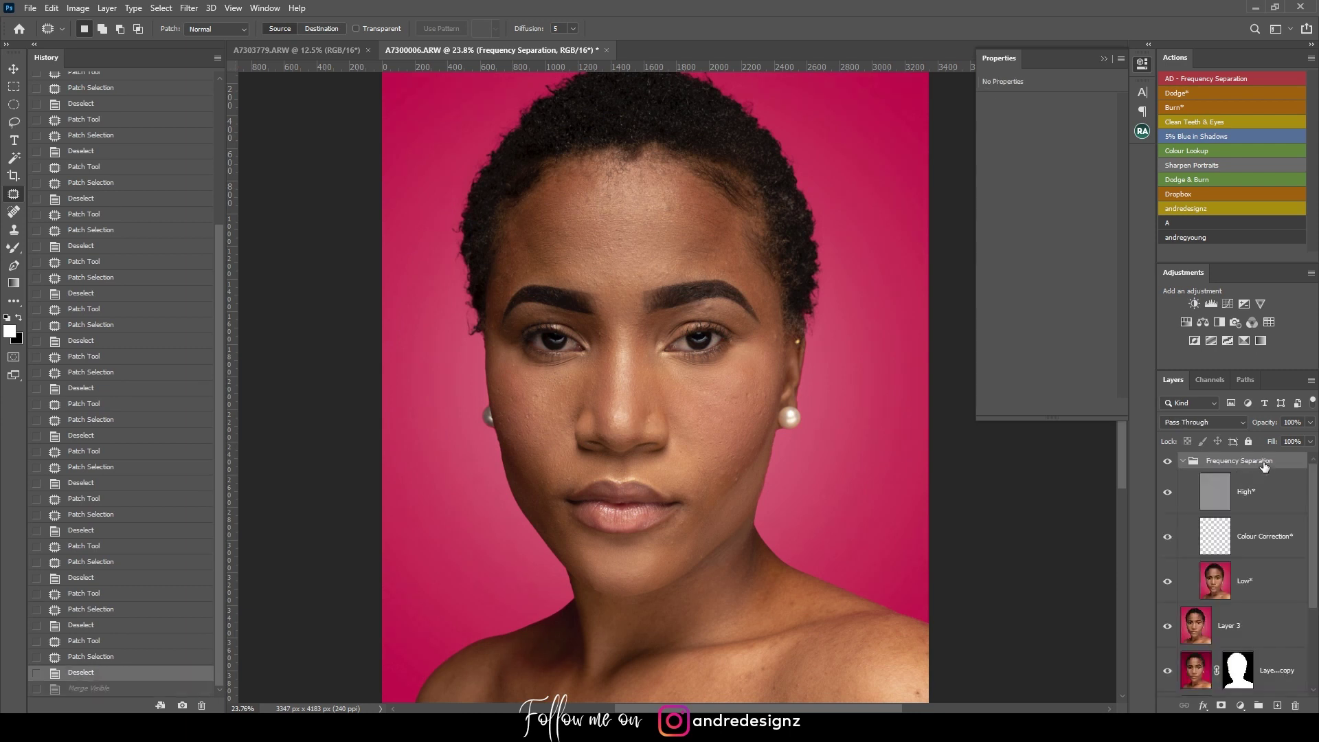
key(ctrl+shift+alt+e)
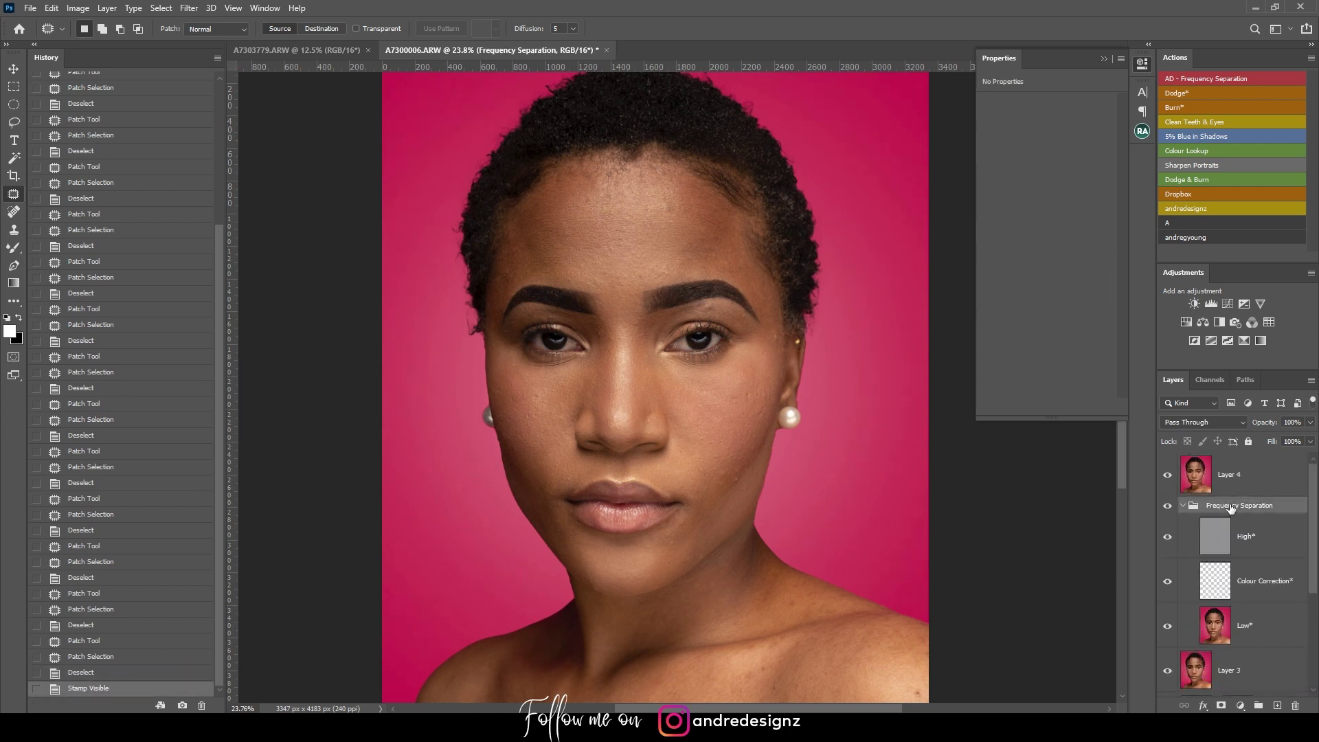
key(Delete)
- On Layer 4, patch the spots beside the right-hand ear and on the outer cheek near the pearl earring
scroll(735, 333, up, 2)
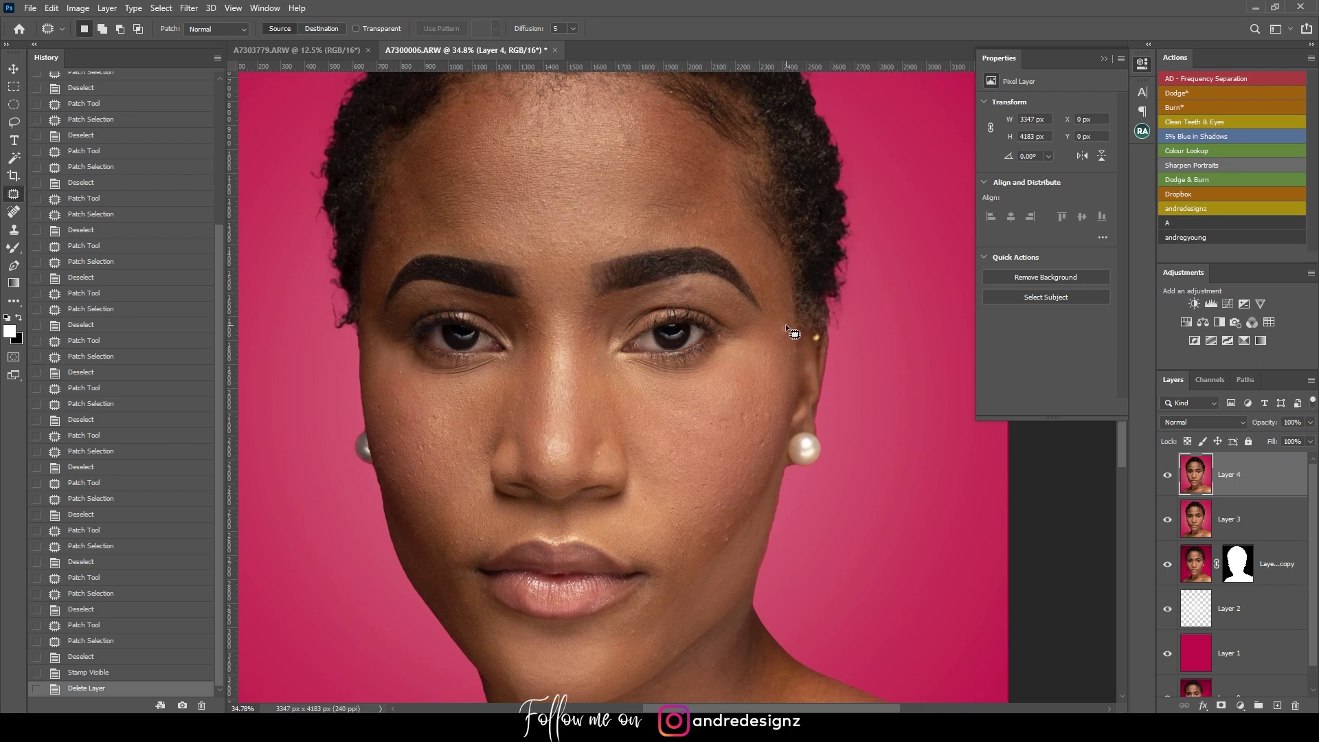
drag(793, 335, 784, 324)
drag(788, 332, 788, 366)
key(ctrl+d)
drag(757, 447, 770, 442)
drag(763, 444, 756, 472)
key(ctrl+d)
- Patch the small bumps on the lower right-hand cheek along the jaw
mouse_move(721, 533)
mouse_down()
mouse_move(725, 553)
mouse_move(731, 520)
mouse_up()
key(ctrl+d)
mouse_move(728, 528)
mouse_down()
mouse_move(752, 486)
mouse_move(749, 496)
mouse_up()
key(ctrl+d)
drag(752, 490, 751, 503)
key(ctrl+d)
- Patch the blemishes on the right-hand cheek below the eye and beside the nose
drag(747, 407, 746, 417)
mouse_move(747, 417)
mouse_down()
mouse_move(748, 429)
mouse_move(776, 417)
mouse_move(767, 441)
mouse_move(728, 431)
mouse_up()
key(ctrl+d)
key(ctrl+d)
mouse_move(728, 432)
mouse_down()
mouse_move(742, 472)
mouse_move(781, 347)
mouse_up()
key(ctrl+d)
key(ctrl+d)
drag(674, 323, 691, 323)
key(ctrl+d)
- Patch the row of bumps on the left-hand cheek, clearing each selection
mouse_move(594, 336)
mouse_down()
mouse_move(712, 355)
mouse_move(743, 327)
mouse_up()
key(ctrl+d)
mouse_move(620, 316)
mouse_down()
mouse_move(653, 323)
mouse_move(619, 355)
mouse_up()
key(ctrl+d)
mouse_move(614, 356)
mouse_down()
mouse_move(624, 368)
mouse_move(600, 374)
mouse_move(608, 365)
mouse_up()
key(ctrl+d)
drag(604, 369, 634, 375)
key(ctrl+d)
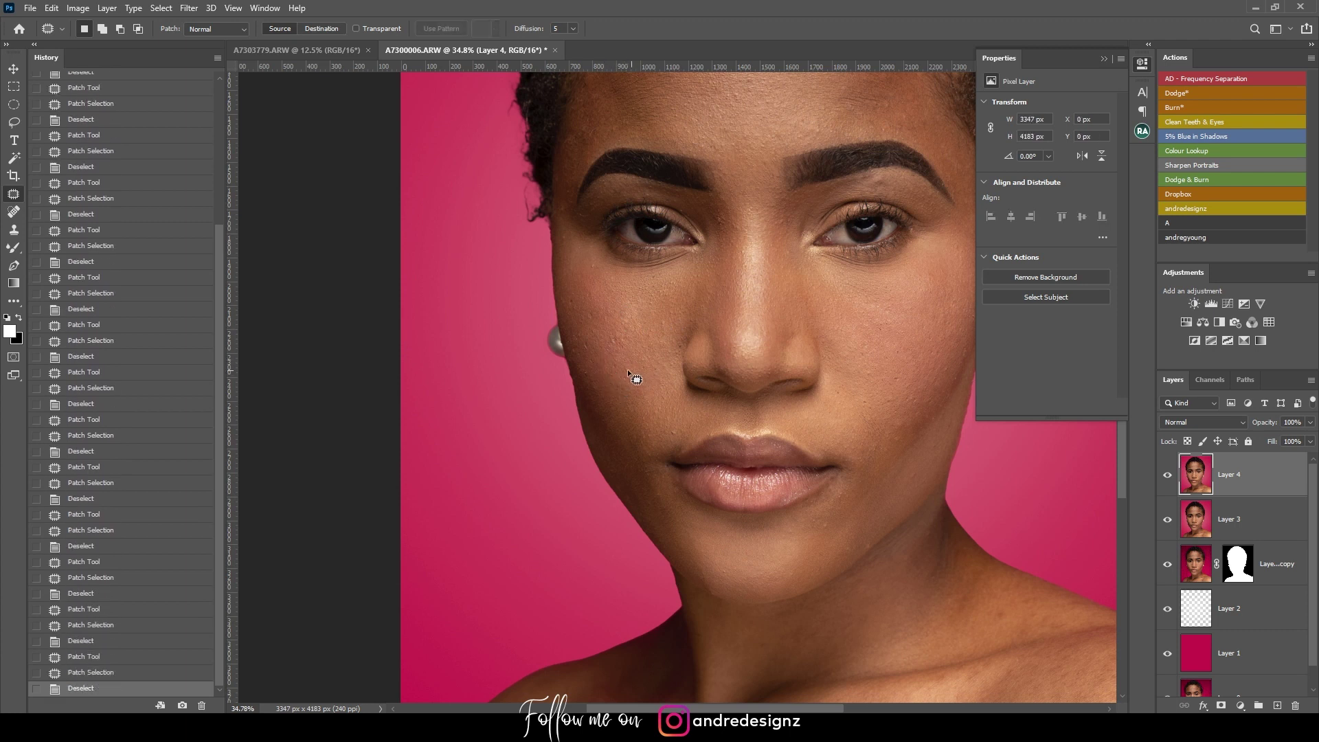
- Patch the spot at the left-hand corner of the mouth with nearby skin and deselect
drag(673, 441, 678, 430)
drag(677, 432, 693, 410)
key(ctrl+d)
- Patch the spot on the left-hand temple above the eyebrow with clean forehead skin and clear the selection
scroll(729, 245, up, 5)
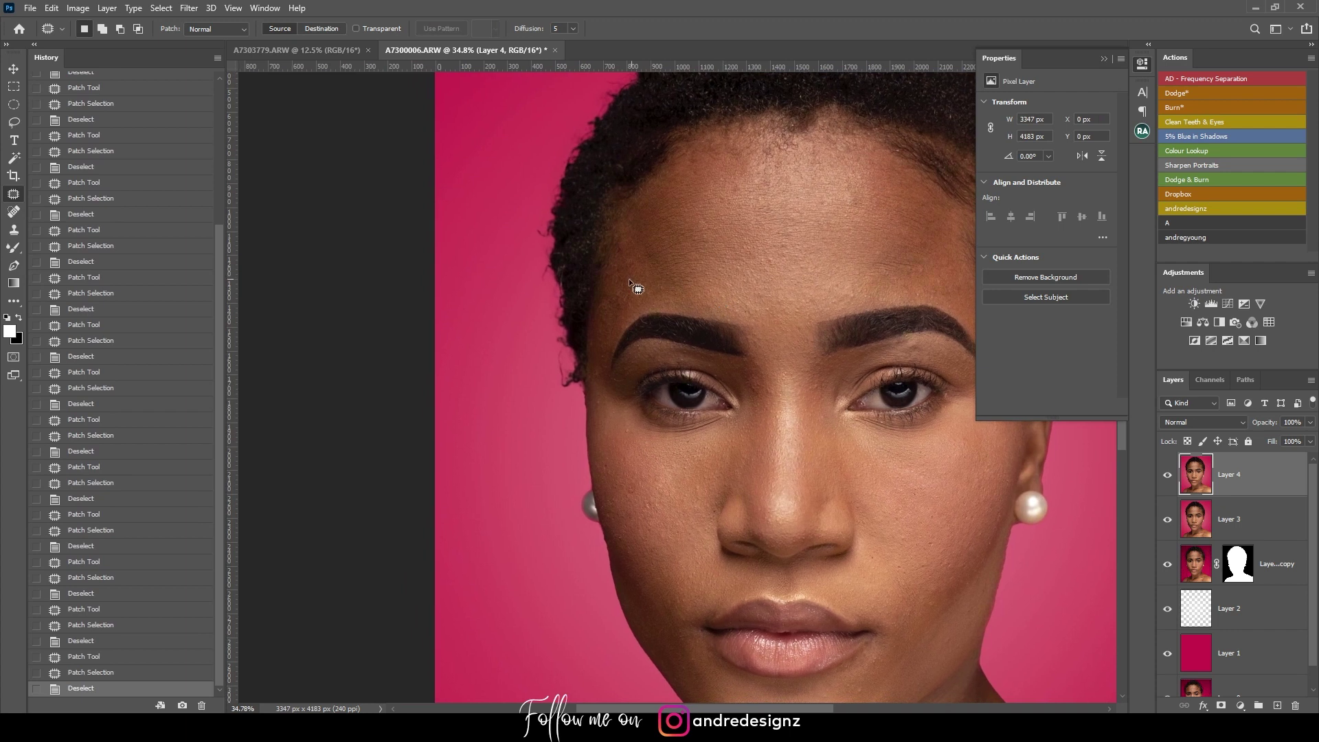
mouse_move(607, 307)
mouse_down()
mouse_move(725, 229)
mouse_move(748, 195)
mouse_move(756, 207)
mouse_up()
key(ctrl+d)
key(ctrl+d)
key(ctrl+d)
mouse_move(856, 197)
mouse_down()
mouse_move(864, 226)
mouse_move(831, 205)
mouse_move(852, 218)
mouse_move(801, 230)
mouse_move(715, 280)
mouse_move(670, 248)
mouse_up()
key(ctrl+d)
key(ctrl+d)
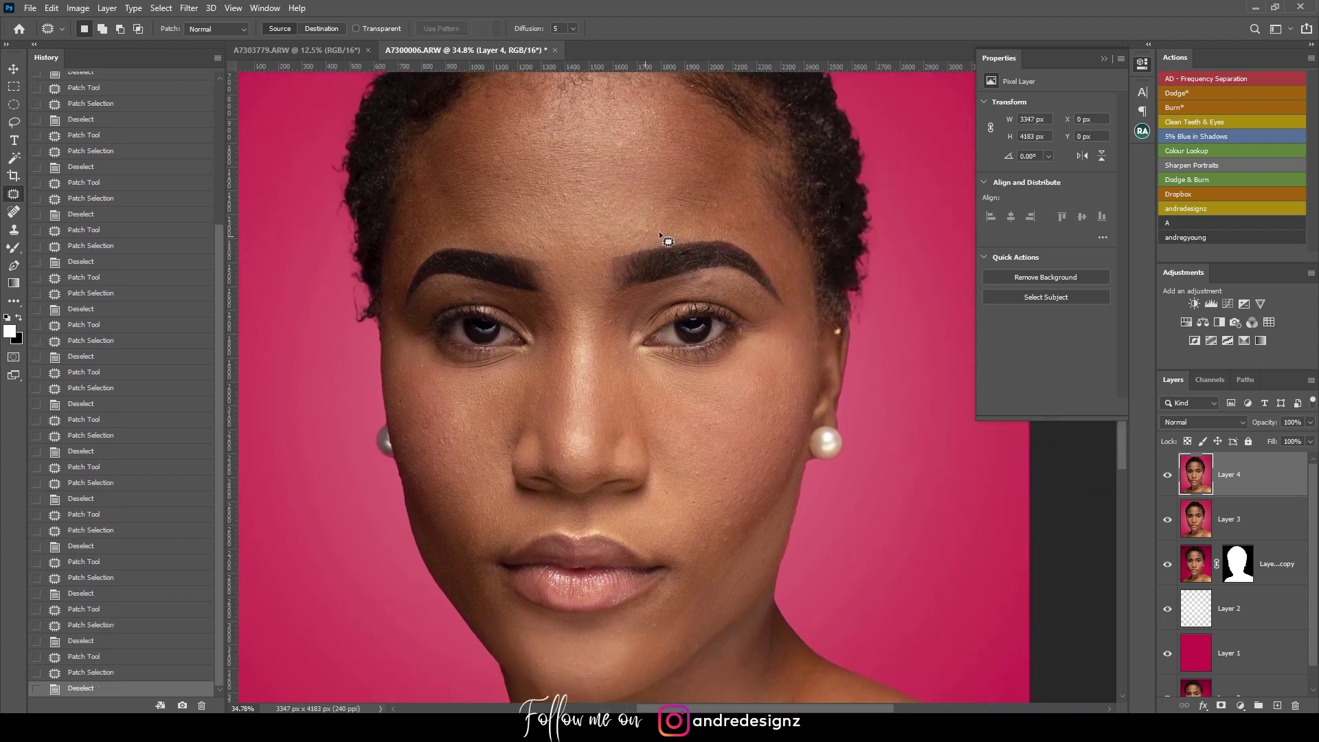
- Patch the small blemishes beside the right-hand eye with nearby skin, clearing the selection each time
drag(719, 290, 717, 277)
mouse_move(716, 282)
mouse_down()
mouse_move(739, 298)
mouse_move(702, 277)
mouse_up()
key(ctrl+d)
drag(699, 278, 716, 284)
key(ctrl+d)
mouse_move(713, 284)
mouse_down()
mouse_move(701, 283)
mouse_move(733, 300)
mouse_up()
key(ctrl+d)
- Patch the spots on the right-hand cheek, from the lower cheek up to the area outside the eye, and deselect
drag(717, 385, 663, 278)
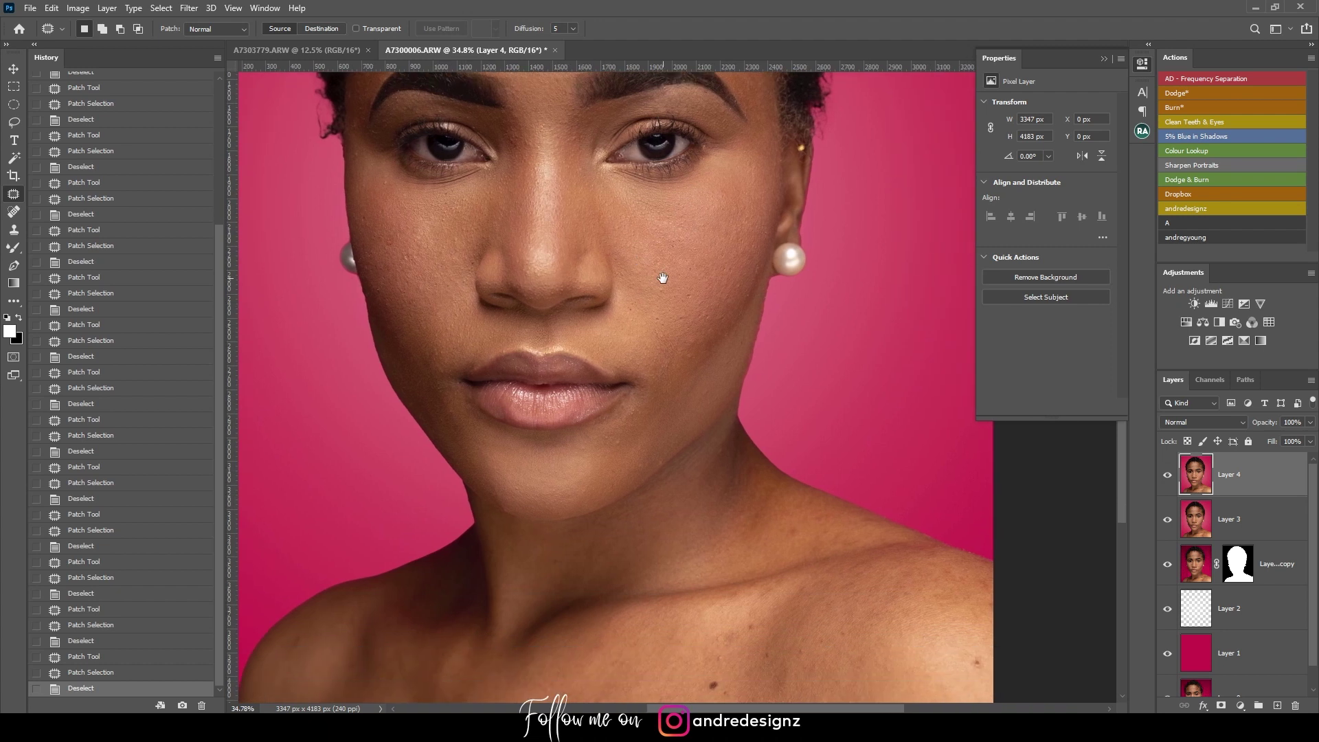
drag(692, 353, 709, 362)
key(ctrl+d)
scroll(698, 392, up, 5)
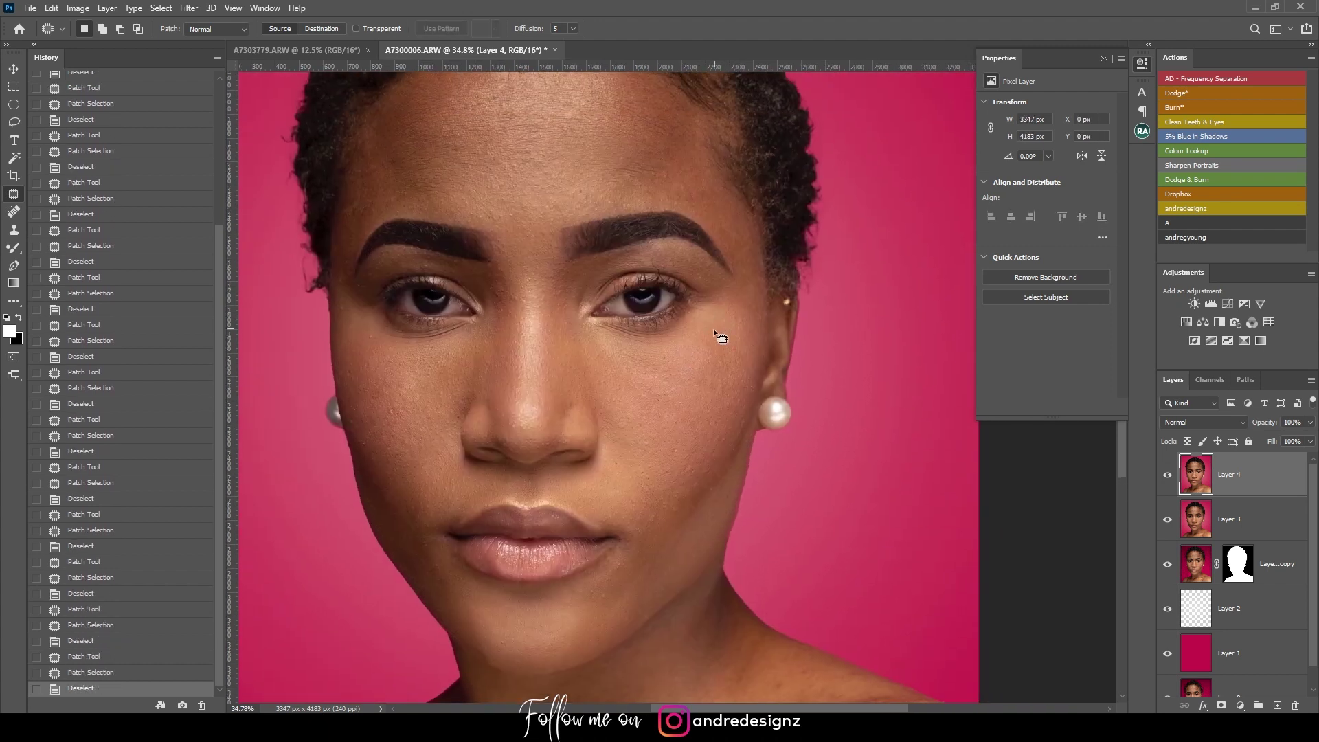
mouse_move(700, 342)
mouse_down()
mouse_move(726, 358)
mouse_move(750, 325)
mouse_up()
key(ctrl+d)
drag(741, 336, 745, 351)
key(ctrl+d)
- Patch the small spot between the nose and upper lip and clear the selection
mouse_move(674, 398)
mouse_down()
mouse_move(692, 318)
mouse_move(672, 271)
mouse_move(689, 229)
mouse_up()
mouse_move(530, 303)
mouse_down()
mouse_move(518, 333)
mouse_move(528, 318)
mouse_up()
drag(518, 321, 528, 349)
key(ctrl+d)
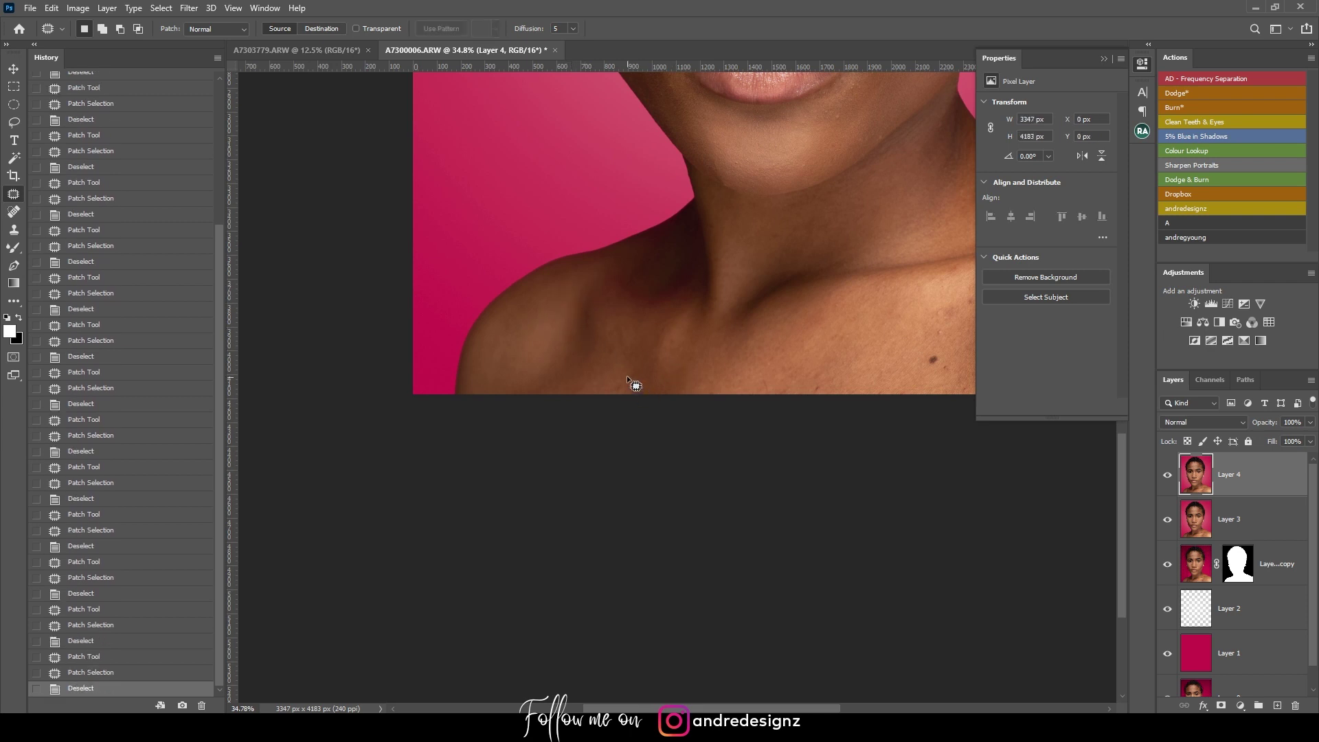
- Patch the dark spots on the chest below the right-hand collarbone, leaving the mole and clearing each selection
scroll(686, 383, right, 5)
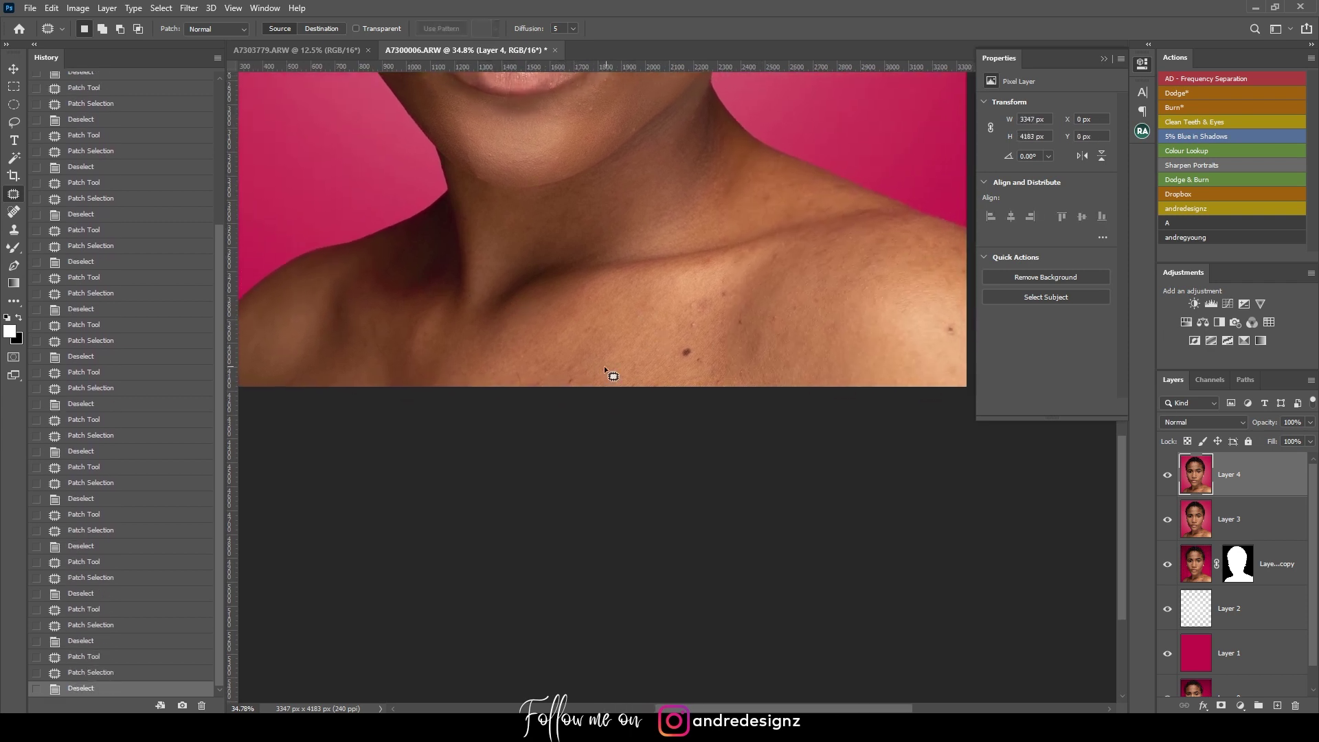
mouse_move(729, 282)
mouse_down()
mouse_move(734, 310)
mouse_move(732, 283)
mouse_up()
drag(702, 301, 665, 321)
key(ctrl+d)
mouse_move(757, 310)
mouse_down()
mouse_move(836, 335)
mouse_move(845, 309)
mouse_up()
key(ctrl+d)
drag(852, 278, 857, 282)
mouse_move(839, 282)
mouse_down()
mouse_move(687, 376)
mouse_move(720, 383)
mouse_up()
drag(715, 384, 703, 410)
key(ctrl+d)
- Patch the marks across the chest and right-hand shoulder with clean neighbouring skin, deselecting after each one
drag(559, 332, 736, 352)
mouse_move(734, 321)
mouse_down()
mouse_move(755, 371)
mouse_move(756, 358)
mouse_up()
drag(756, 358, 770, 342)
key(ctrl+d)
mouse_move(762, 349)
mouse_down()
mouse_move(784, 352)
mouse_move(717, 371)
mouse_move(723, 413)
mouse_up()
key(ctrl+d)
drag(726, 422, 758, 425)
key(ctrl+d)
drag(801, 336, 795, 329)
mouse_move(794, 338)
mouse_down()
mouse_move(782, 366)
mouse_move(774, 352)
mouse_up()
key(ctrl+d)
drag(772, 357, 772, 375)
key(ctrl+d)
- Patch the remaining small blemishes on the upper chest and neck, clearing the selection after each
drag(699, 328, 697, 332)
mouse_move(692, 328)
mouse_down()
mouse_move(710, 321)
mouse_move(700, 309)
mouse_move(712, 292)
mouse_up()
key(ctrl+d)
mouse_move(709, 299)
mouse_down()
mouse_move(723, 294)
mouse_move(691, 286)
mouse_move(721, 305)
mouse_move(718, 278)
mouse_up()
key(ctrl+d)
key(ctrl+d)
drag(714, 283, 712, 300)
key(ctrl+d)
mouse_move(767, 236)
mouse_down()
mouse_move(773, 258)
mouse_move(814, 222)
mouse_move(783, 272)
mouse_up()
key(ctrl+d)
drag(726, 345, 721, 350)
mouse_move(716, 348)
mouse_down()
mouse_move(740, 320)
mouse_move(671, 357)
mouse_move(694, 351)
mouse_up()
key(ctrl+d)
drag(692, 352, 710, 330)
key(ctrl+d)
- Patch the bumps on the left-hand side and upper part of the forehead and clear the selections
drag(692, 201, 684, 411)
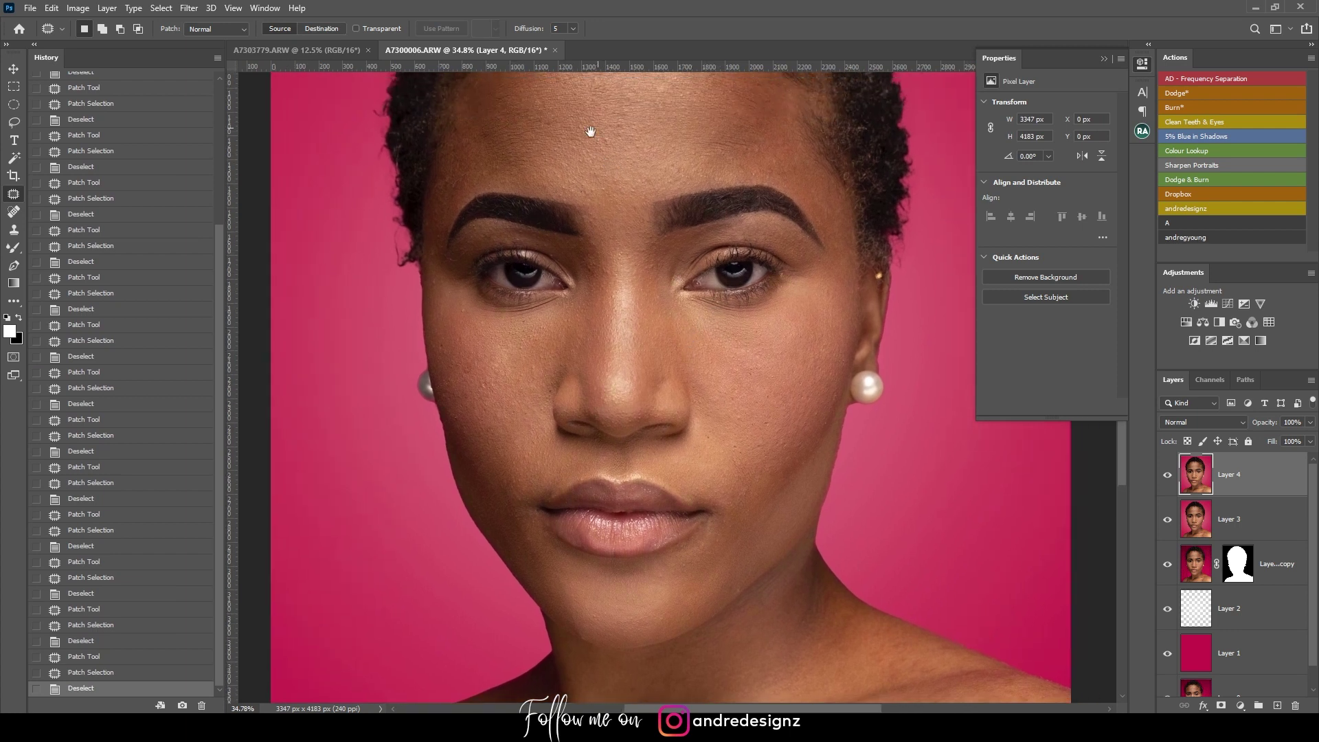
drag(591, 131, 637, 260)
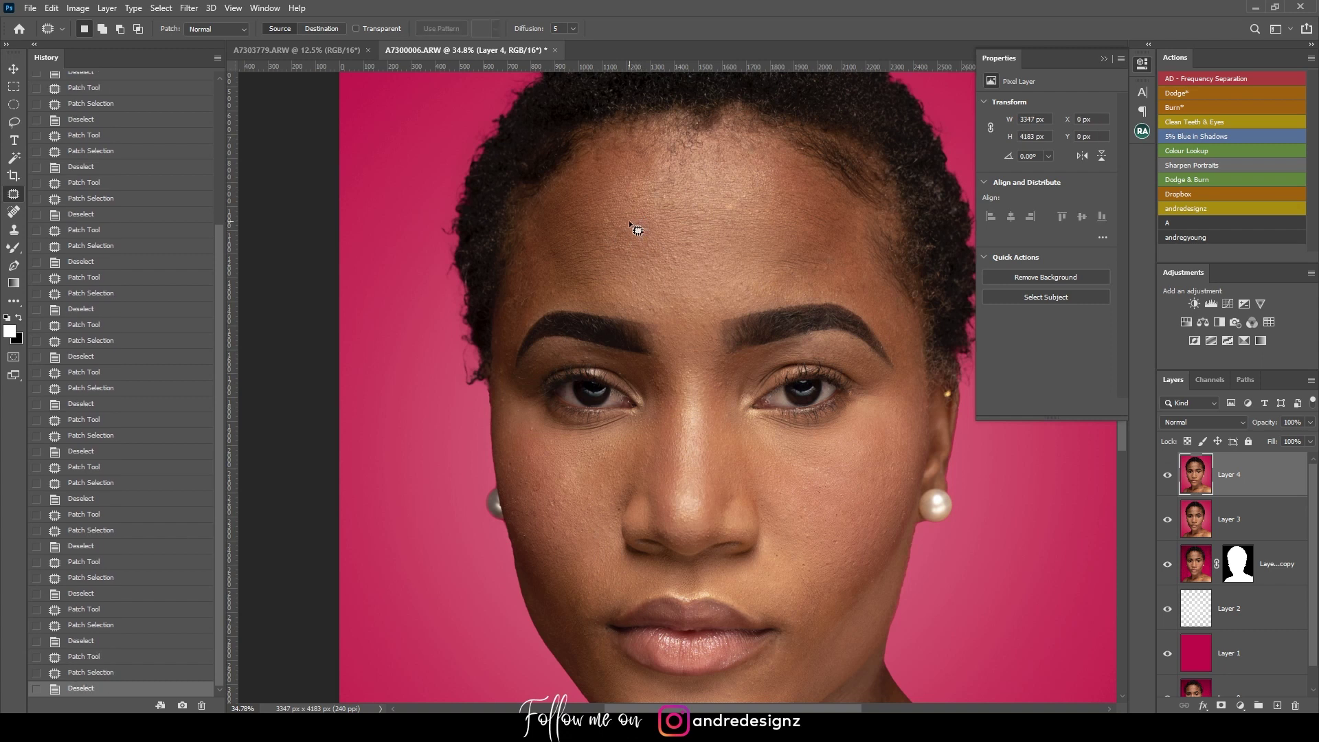
mouse_move(632, 237)
mouse_down()
mouse_move(636, 222)
mouse_move(694, 230)
mouse_up()
key(ctrl+d)
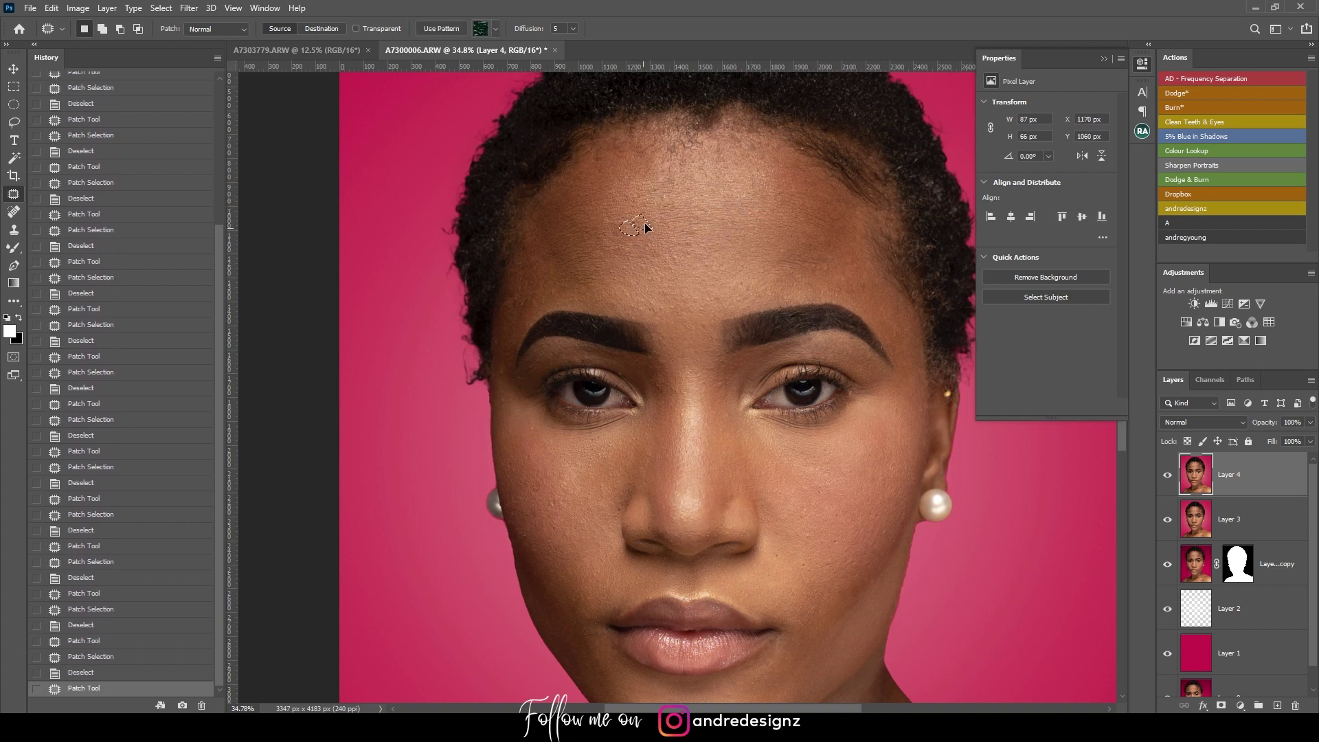
drag(743, 172, 733, 158)
drag(731, 164, 738, 171)
key(ctrl+d)
- Patch the blemishes in the middle of the forehead above the right-hand eyebrow and deselect
drag(748, 226, 733, 219)
mouse_move(739, 223)
mouse_down()
mouse_move(756, 232)
mouse_move(764, 215)
mouse_move(736, 199)
mouse_up()
key(ctrl+d)
key(ctrl+d)
drag(738, 203, 758, 198)
key(ctrl+d)
key(ctrl+d)
key(ctrl+d)
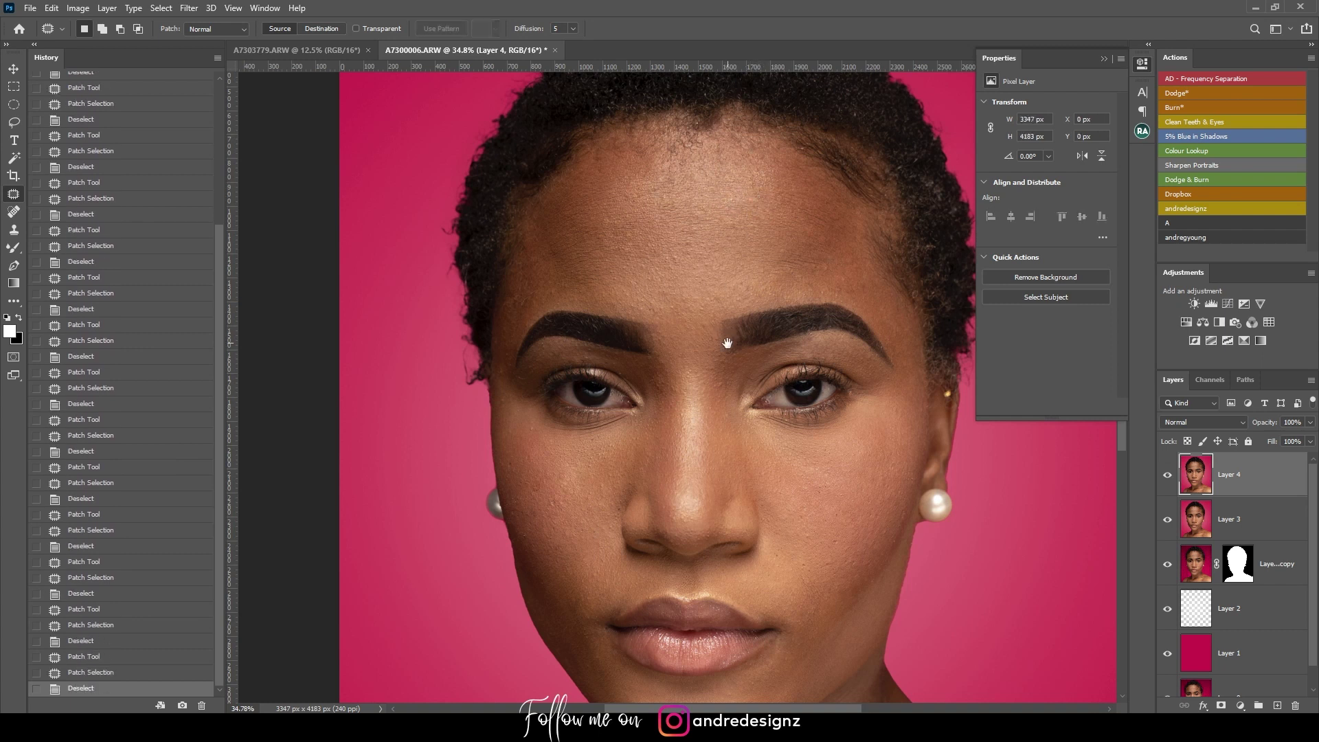
- Patch the spot on the nose bridge and the blemish on the left-hand cheek below the eye, clearing each selection
scroll(730, 337, down, 3)
drag(670, 299, 677, 277)
drag(671, 292, 679, 323)
key(ctrl+d)
drag(545, 379, 557, 384)
drag(549, 387, 568, 388)
key(ctrl+d)
- Patch the mark on the chest beside the mole and the spots along the chin's left-hand edge
drag(779, 649, 579, 281)
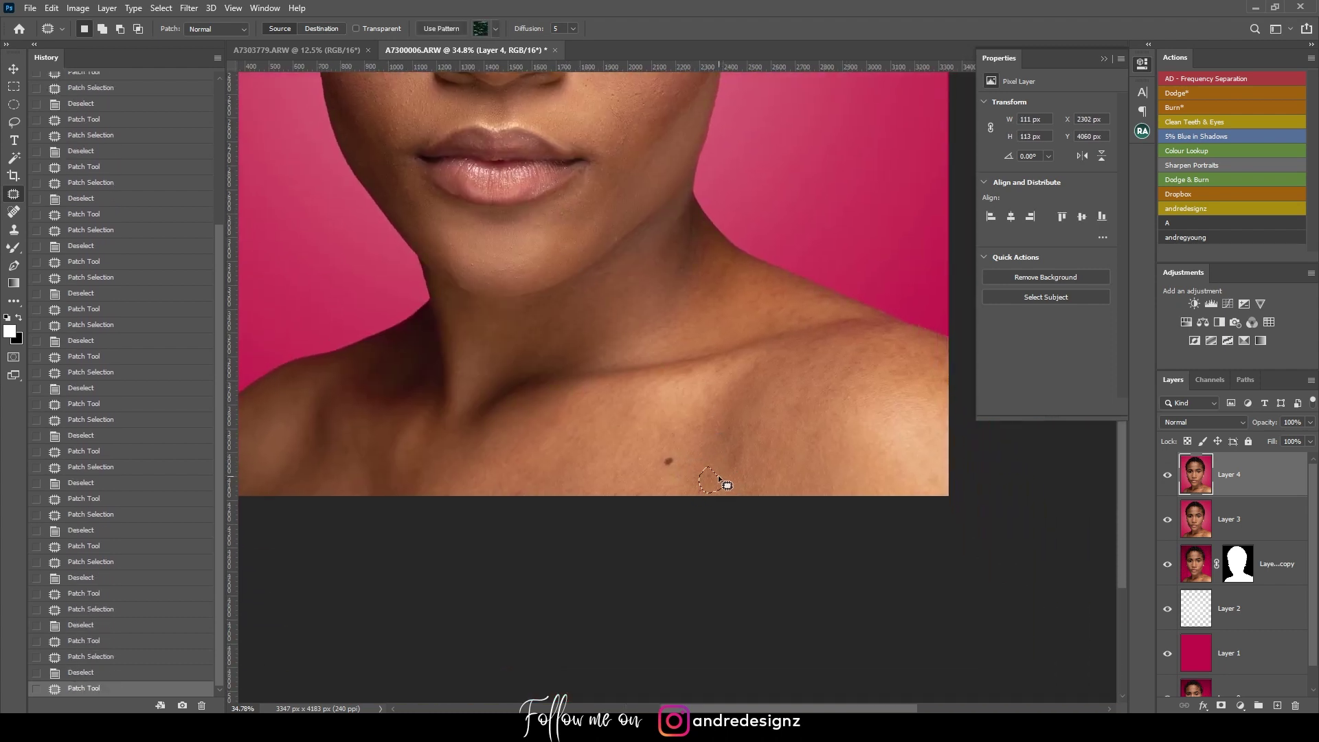
scroll(782, 454, up, 3)
scroll(782, 453, left, 5)
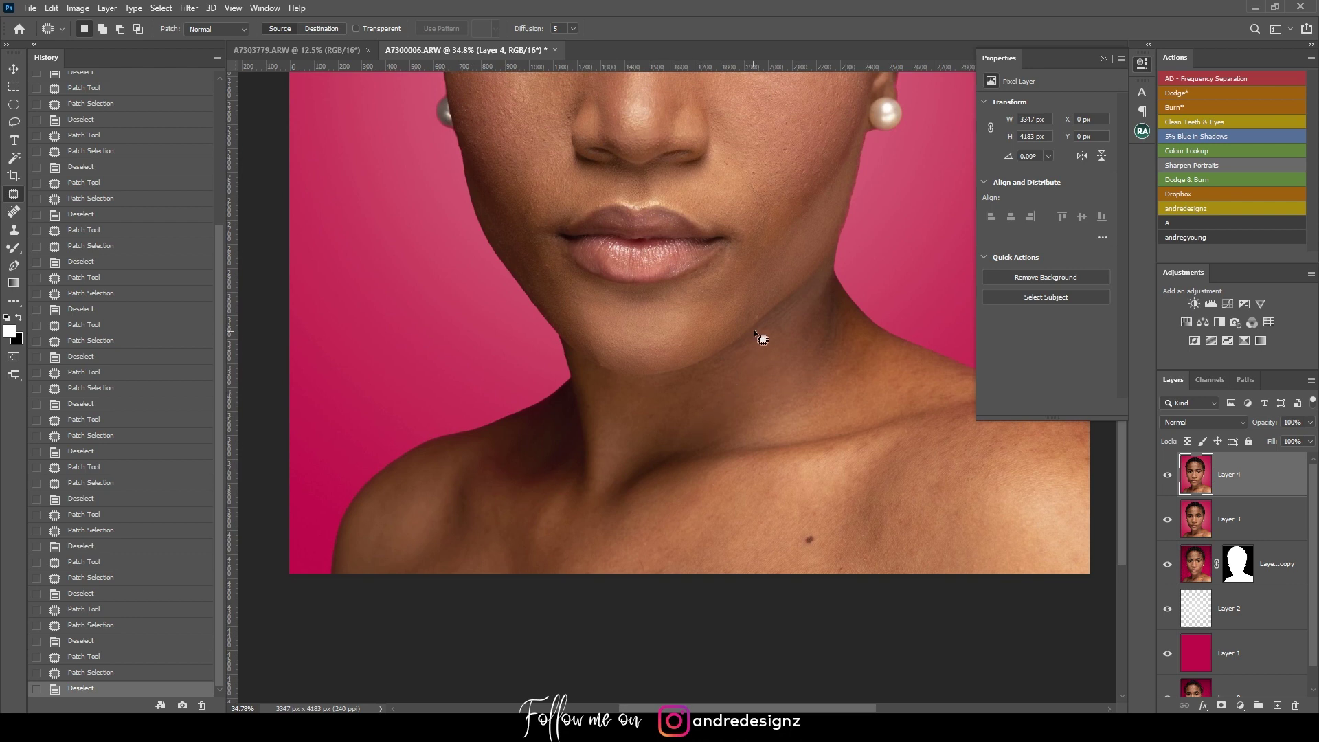
scroll(762, 338, up, 1)
scroll(762, 338, left, 3)
drag(641, 383, 662, 364)
key(ctrl+d)
drag(657, 361, 677, 365)
key(ctrl+d)
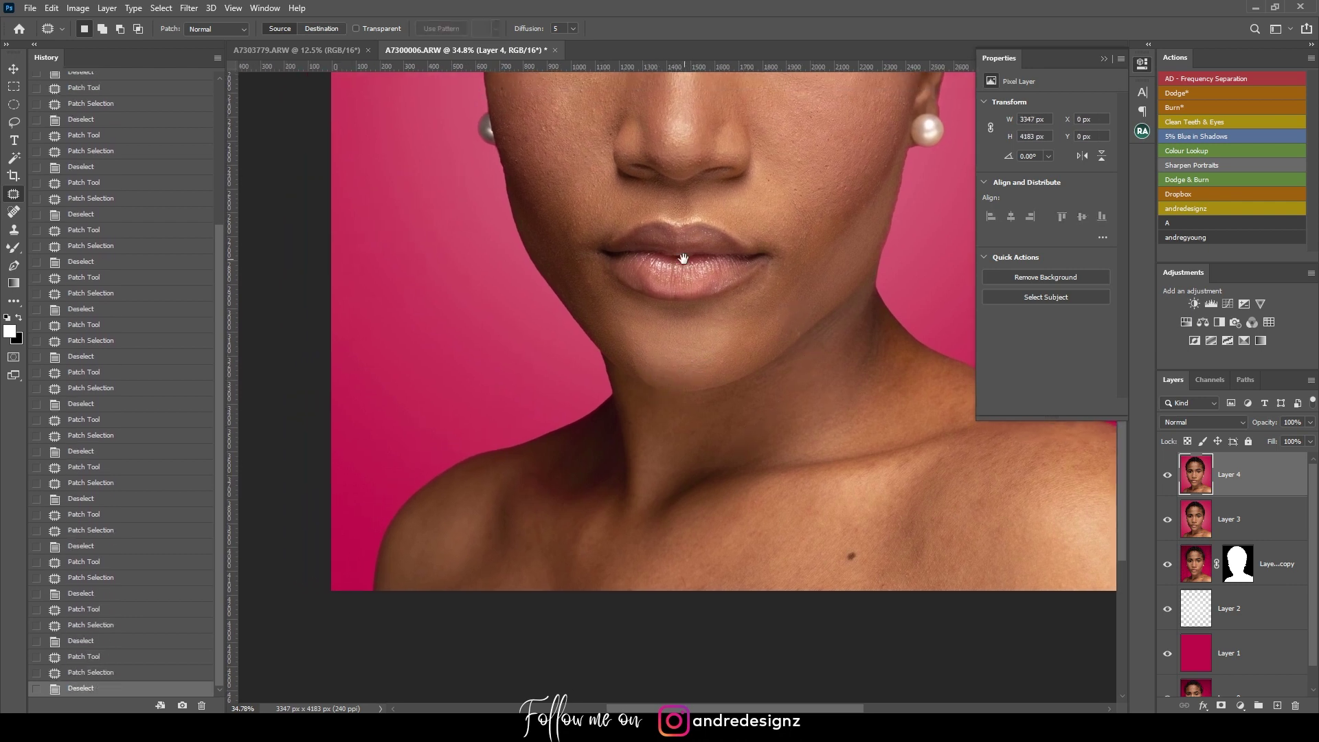
- Patch the small spots beside the nose under the left-hand eye and clear the selections
scroll(685, 344, up, 5)
scroll(686, 344, left, 2)
scroll(698, 310, left, 2)
drag(703, 316, 698, 313)
mouse_move(694, 315)
mouse_down()
mouse_move(694, 333)
mouse_move(696, 313)
mouse_up()
key(ctrl+d)
drag(692, 319, 697, 338)
key(ctrl+d)
scroll(734, 297, down, 3)
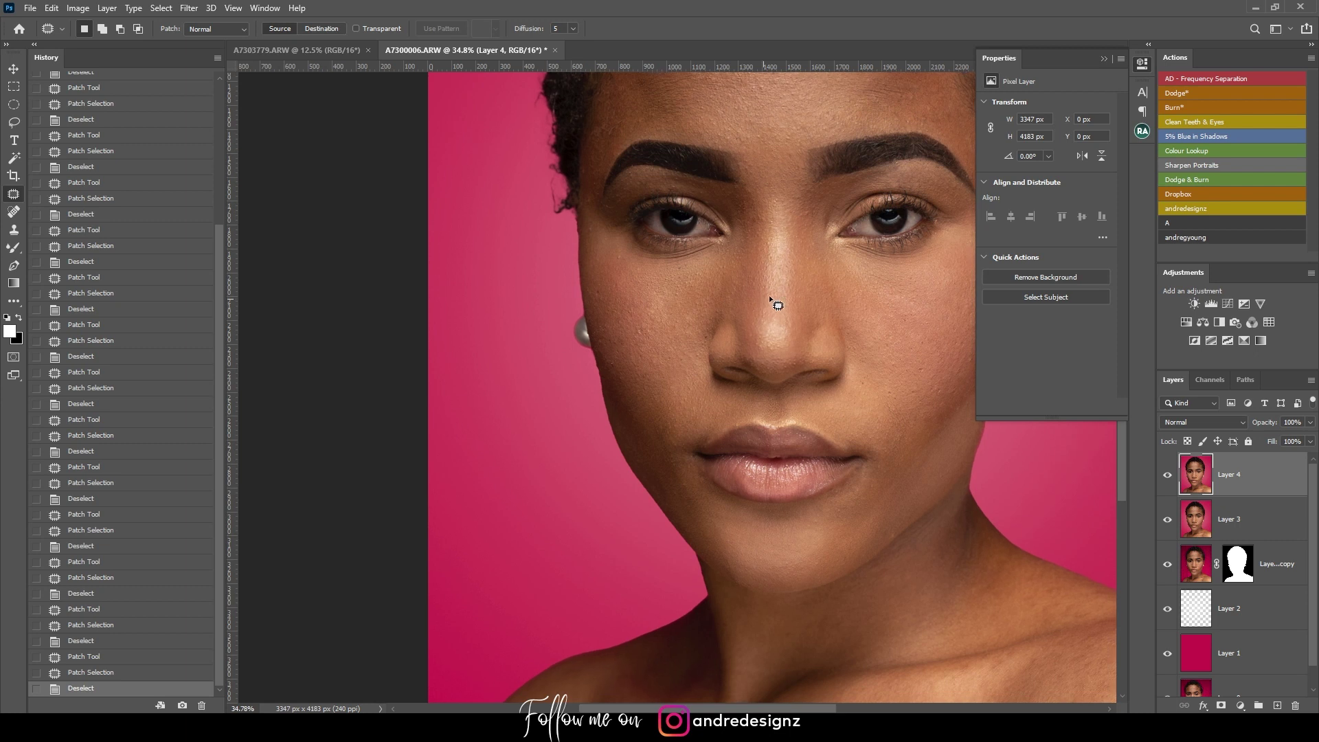
- Run the AD - Frequency Separation action with a Gaussian Blur radius of 6.4 pixels
key(ctrl+plus)
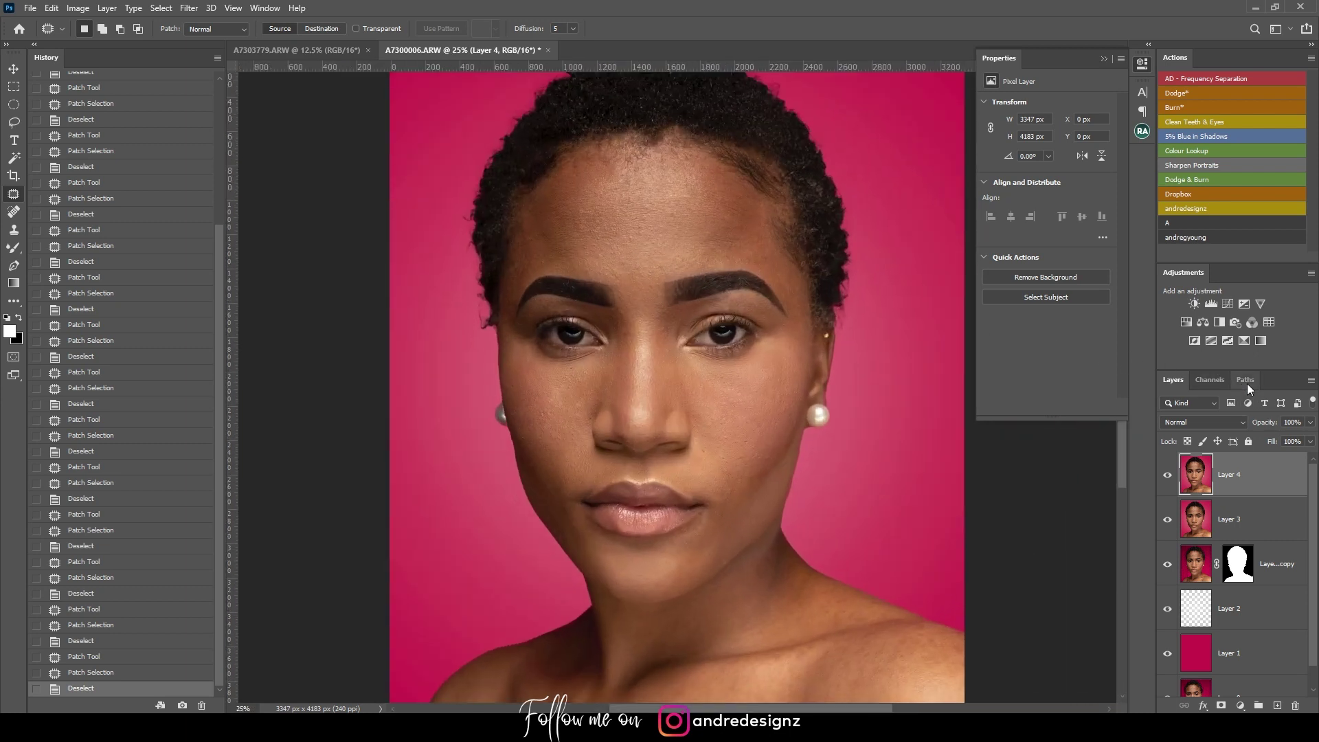
click(1204, 78)
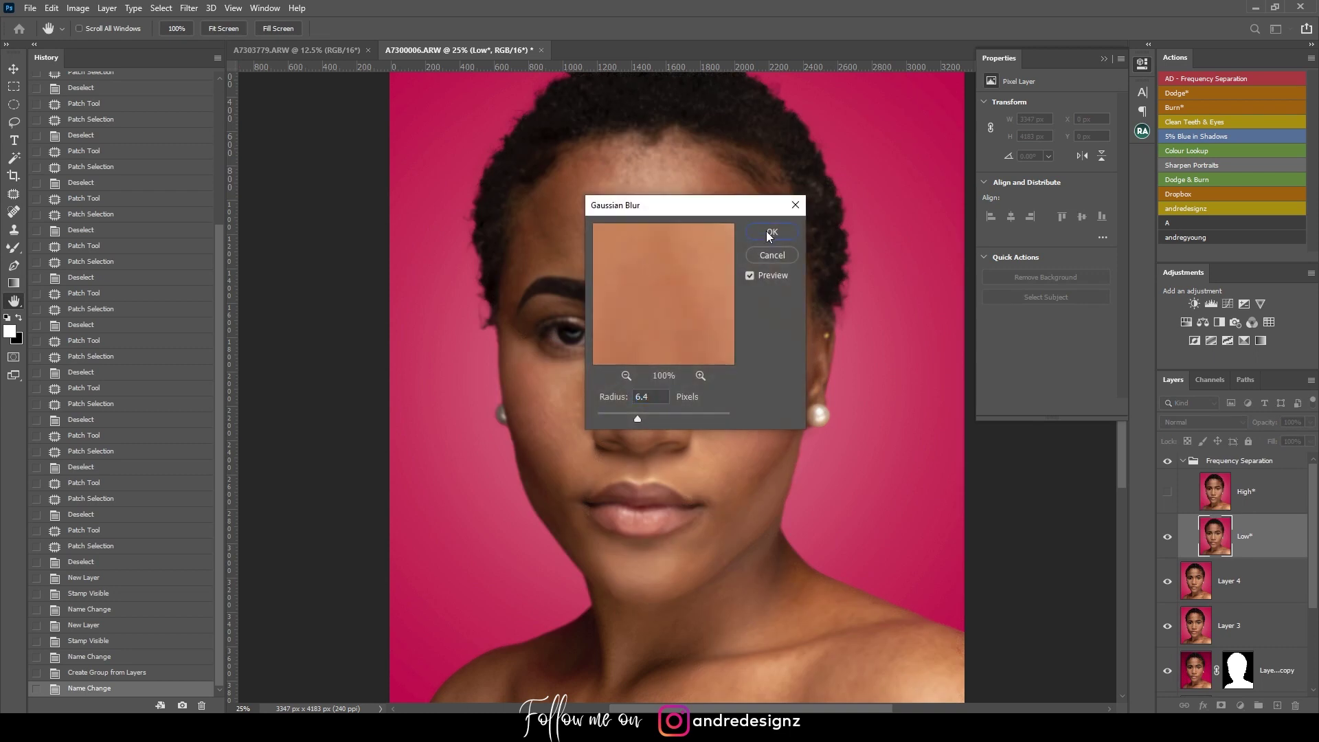
click(770, 228)
- Select the Low* layer and set up the Mixer Brush with Wet at 9%
click(1235, 584)
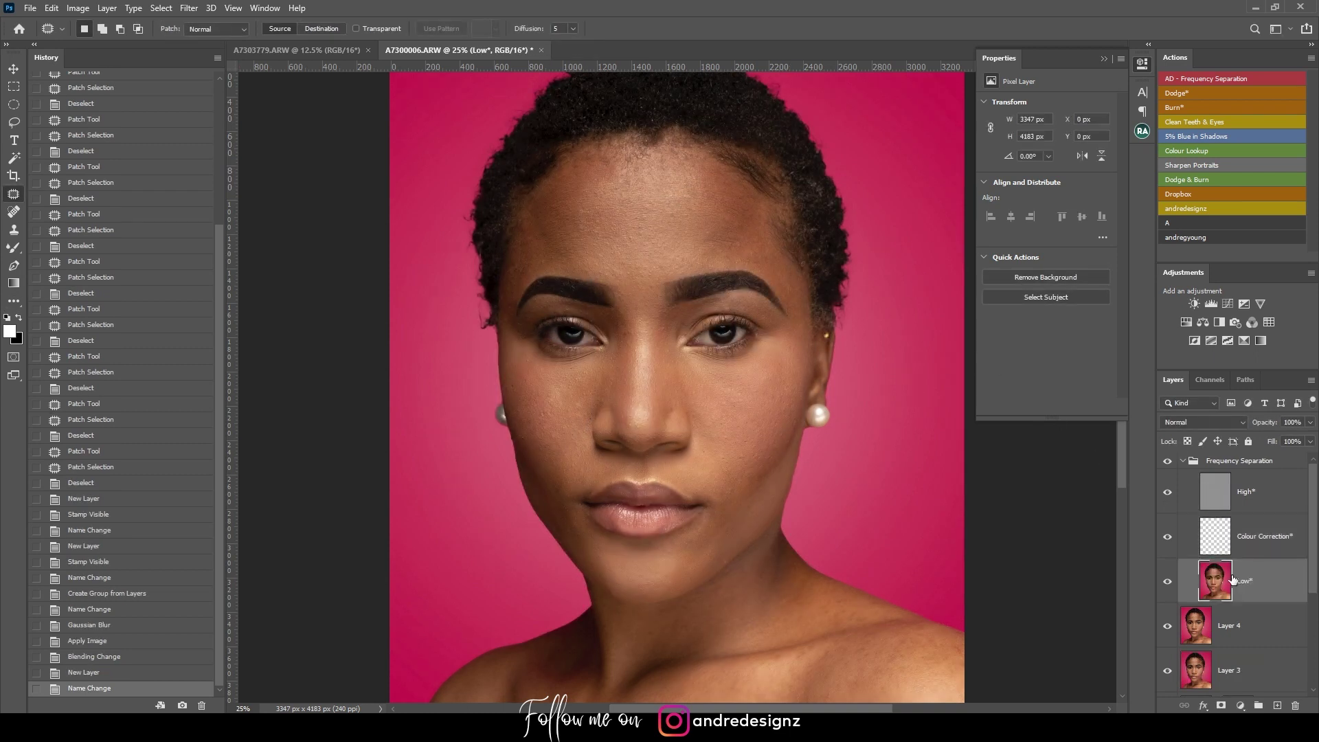
click(13, 250)
click(339, 30)
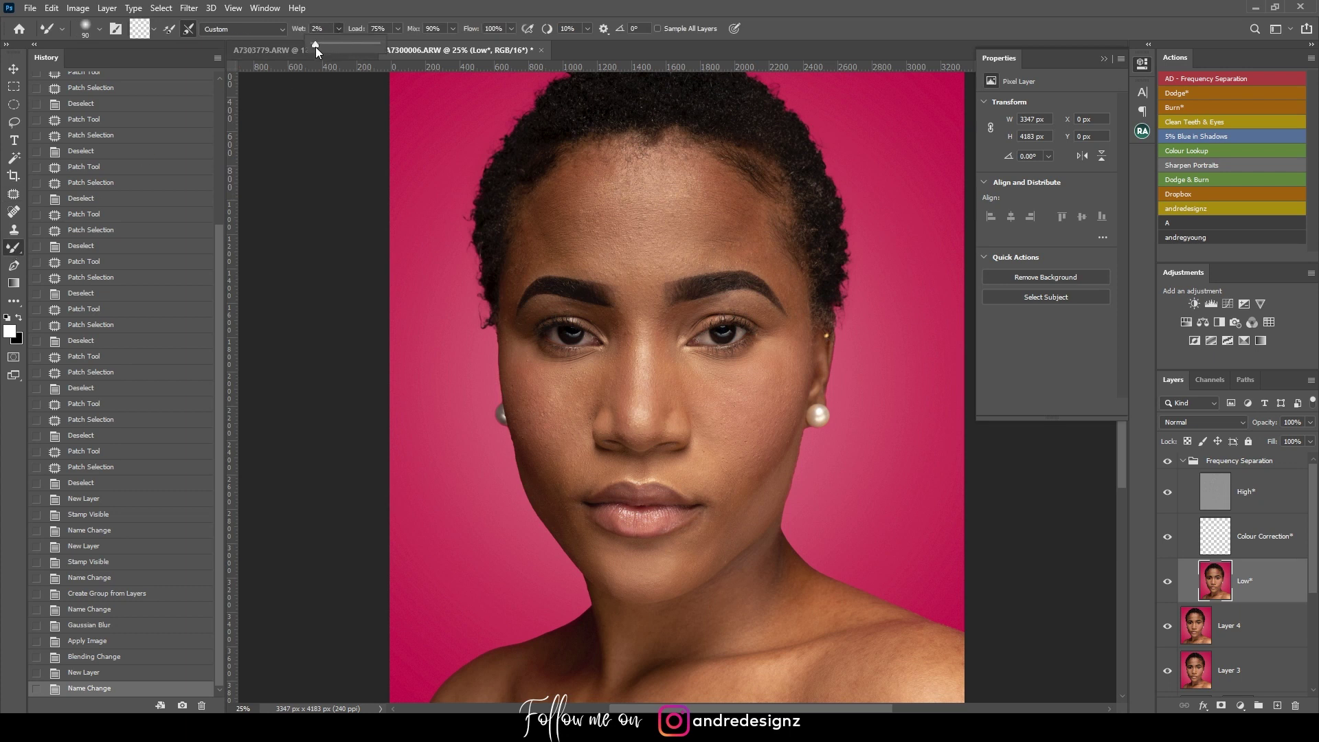
click(393, 18)
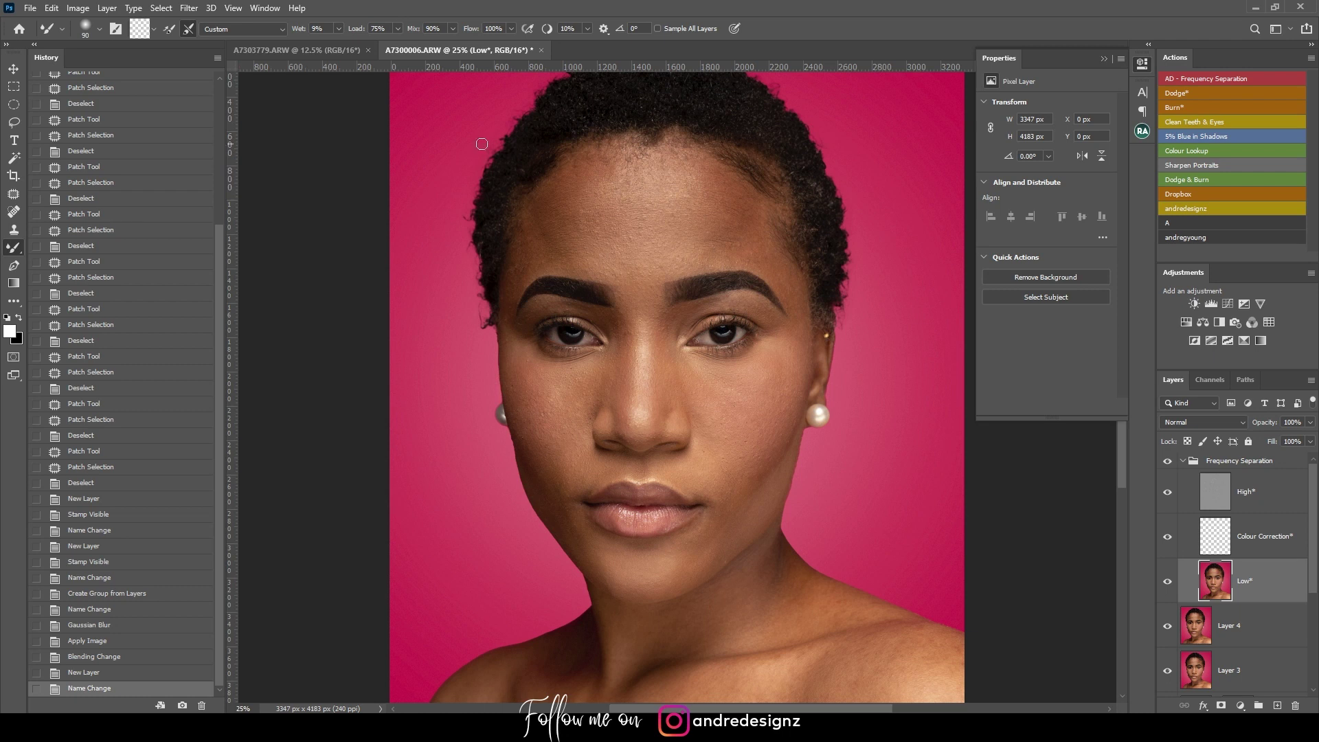
- Blend the forehead's uneven tones with a 600-pixel Mixer Brush and toggle the Frequency Separation group to compare
key(ctrl+plus)
key(ctrl+minus)
key(bracketright)
key(bracketright)
key(bracketright)
key(bracketright)
drag(593, 221, 592, 240)
mouse_move(592, 180)
mouse_down()
mouse_move(605, 256)
mouse_move(693, 202)
mouse_move(696, 182)
mouse_move(745, 225)
mouse_move(739, 246)
mouse_move(700, 193)
mouse_move(781, 262)
mouse_move(717, 215)
mouse_move(683, 163)
mouse_move(702, 269)
mouse_move(670, 172)
mouse_move(621, 210)
mouse_move(632, 225)
mouse_move(644, 172)
mouse_up()
mouse_move(631, 262)
mouse_down()
mouse_move(670, 192)
mouse_move(660, 306)
mouse_up()
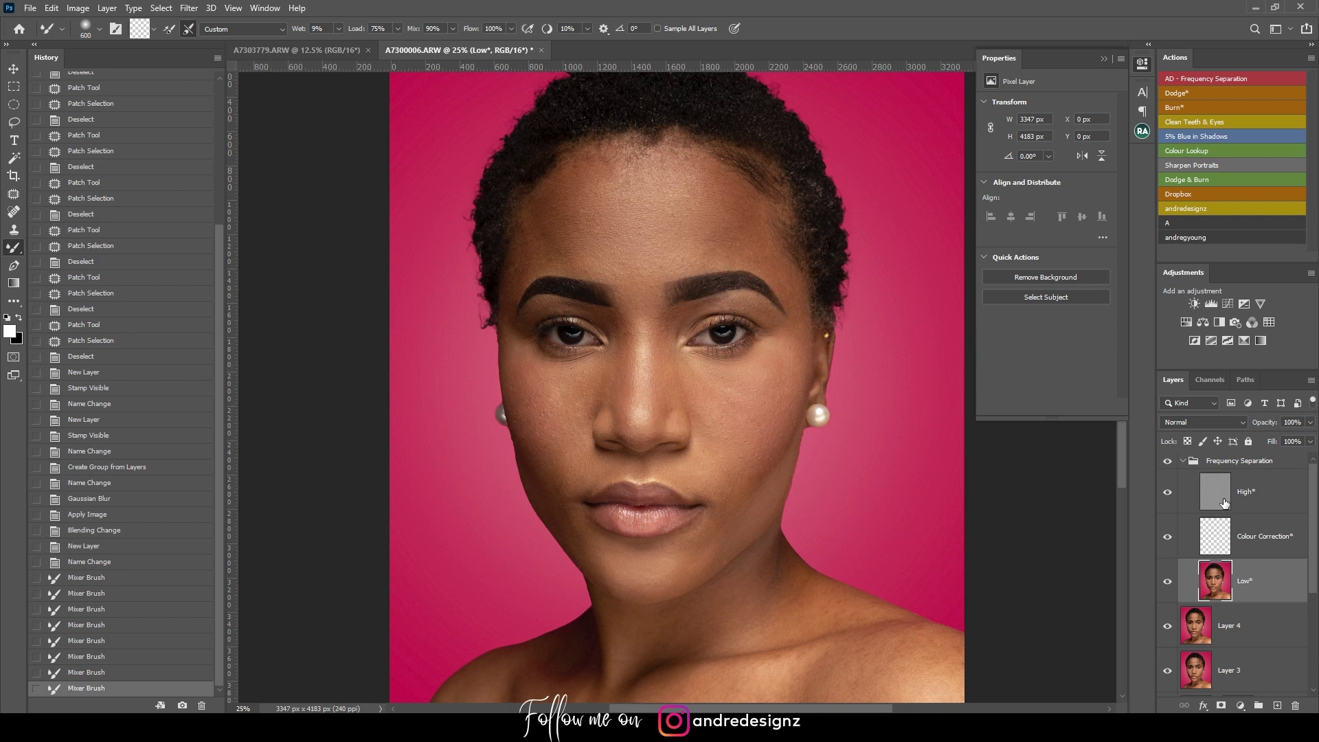
click(1167, 462)
click(1166, 462)
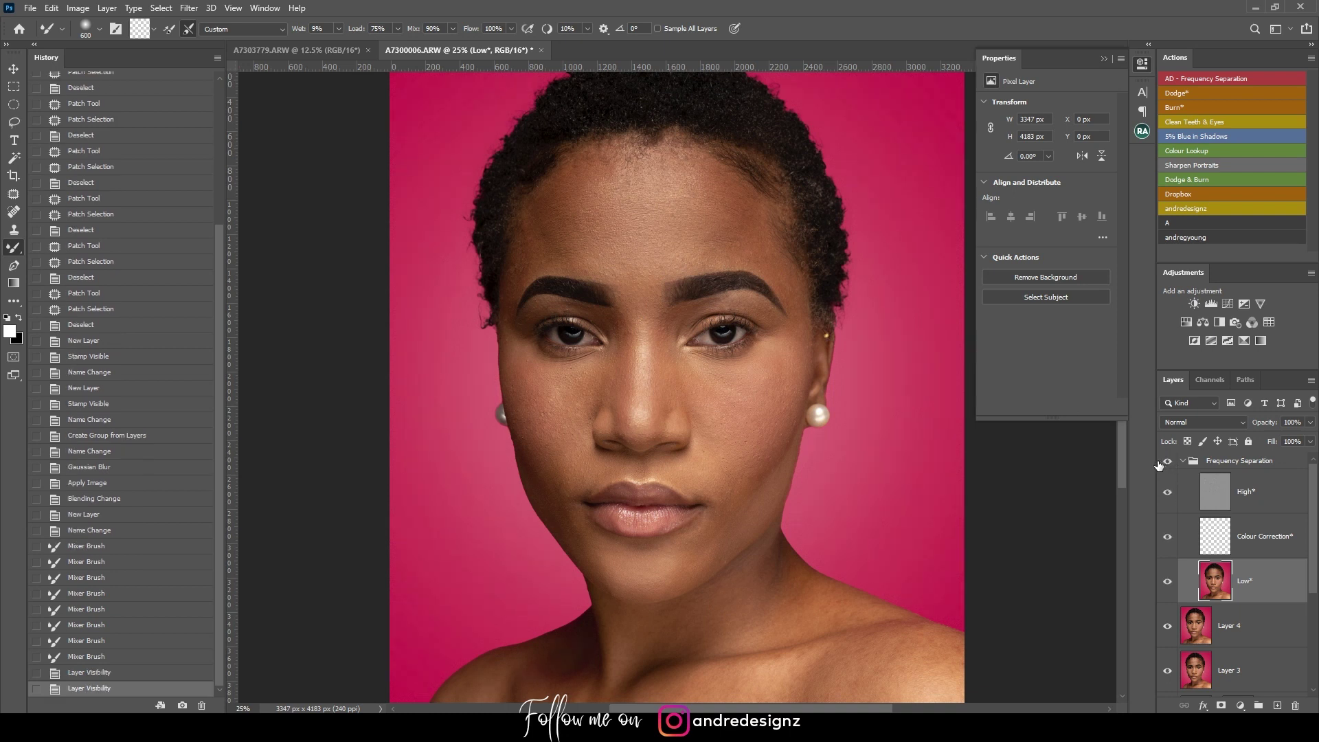
- Blend the centre of the forehead, and smooth the nose and its sides with the Mixer Brush reduced to 300 pixels
mouse_move(653, 183)
mouse_down()
mouse_move(671, 184)
mouse_move(617, 217)
mouse_move(691, 250)
mouse_up()
key(bracketleft)
key(bracketleft)
key(bracketleft)
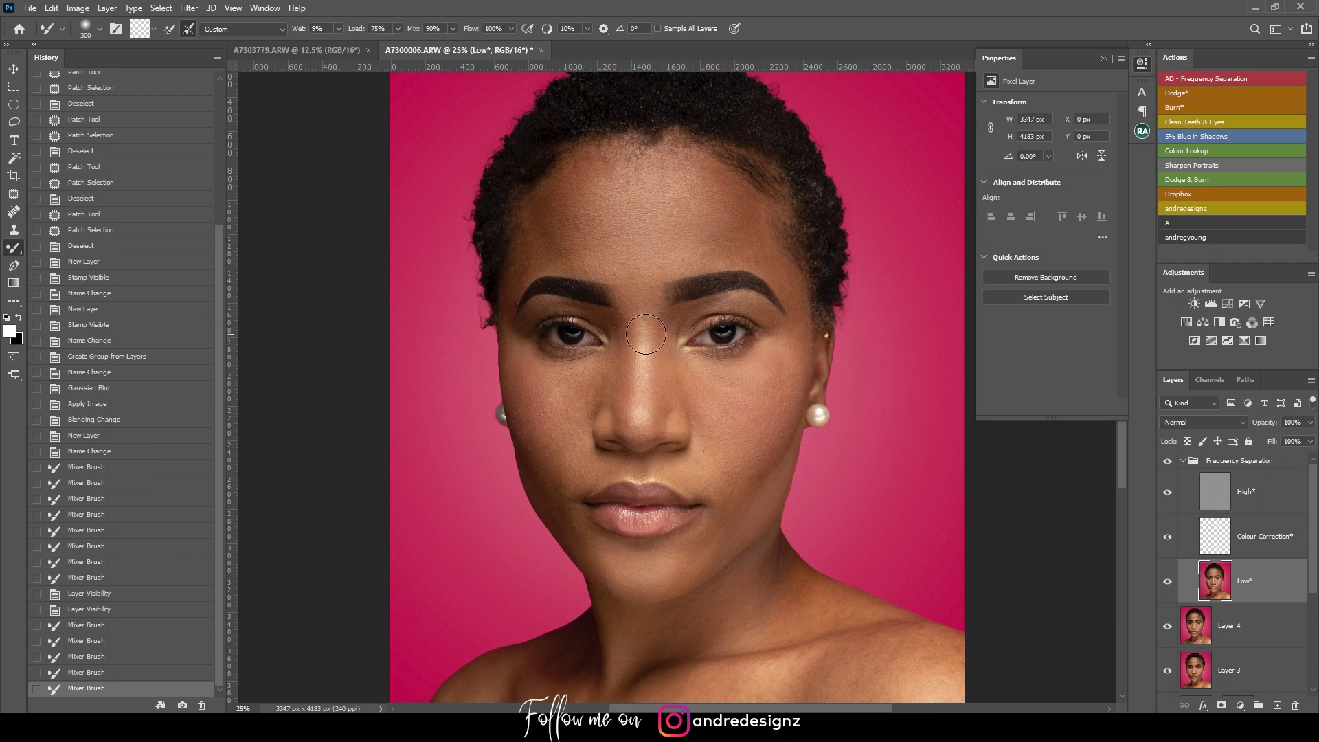
drag(641, 297, 638, 328)
mouse_move(638, 408)
mouse_down()
mouse_move(644, 368)
mouse_move(622, 317)
mouse_up()
drag(637, 373, 620, 426)
mouse_move(623, 323)
mouse_down()
mouse_move(644, 385)
mouse_move(670, 406)
mouse_up()
drag(670, 336, 679, 396)
- Blend the skin around the right-hand brow and on both sides of the forehead with the Mixer Brush
mouse_move(629, 269)
mouse_down()
mouse_move(650, 260)
mouse_move(802, 320)
mouse_move(789, 330)
mouse_up()
drag(633, 175, 543, 208)
drag(665, 160, 756, 235)
- Blend the tones of the left-hand cheek down to the jaw, using a larger and a smaller Mixer Brush
key(bracketright)
key(bracketright)
mouse_move(534, 398)
mouse_down()
mouse_move(574, 413)
mouse_move(561, 391)
mouse_move(562, 415)
mouse_move(602, 388)
mouse_move(550, 401)
mouse_move(589, 414)
mouse_move(561, 430)
mouse_move(540, 420)
mouse_move(586, 499)
mouse_up()
key(bracketleft)
key(bracketleft)
mouse_move(557, 424)
mouse_down()
mouse_move(560, 470)
mouse_move(539, 403)
mouse_move(579, 515)
mouse_move(530, 416)
mouse_move(571, 518)
mouse_up()
- Enlarge the Mixer Brush and blend the tones of the right-hand cheek below the eye
key(bracketright)
key(bracketright)
mouse_move(779, 386)
mouse_down()
mouse_move(746, 468)
mouse_move(764, 359)
mouse_move(738, 457)
mouse_move(746, 383)
mouse_move(728, 430)
mouse_up()
drag(719, 391, 708, 410)
mouse_move(777, 363)
mouse_down()
mouse_move(760, 411)
mouse_move(794, 329)
mouse_move(758, 458)
mouse_up()
- Blend the right-hand lower cheek and jawline with the Mixer Brush reduced to 250 pixels
key(bracketleft)
key(bracketleft)
mouse_move(737, 384)
mouse_down()
mouse_move(728, 448)
mouse_move(783, 488)
mouse_move(780, 436)
mouse_move(741, 537)
mouse_up()
mouse_move(773, 448)
mouse_down()
mouse_move(747, 541)
mouse_move(759, 508)
mouse_move(722, 555)
mouse_up()
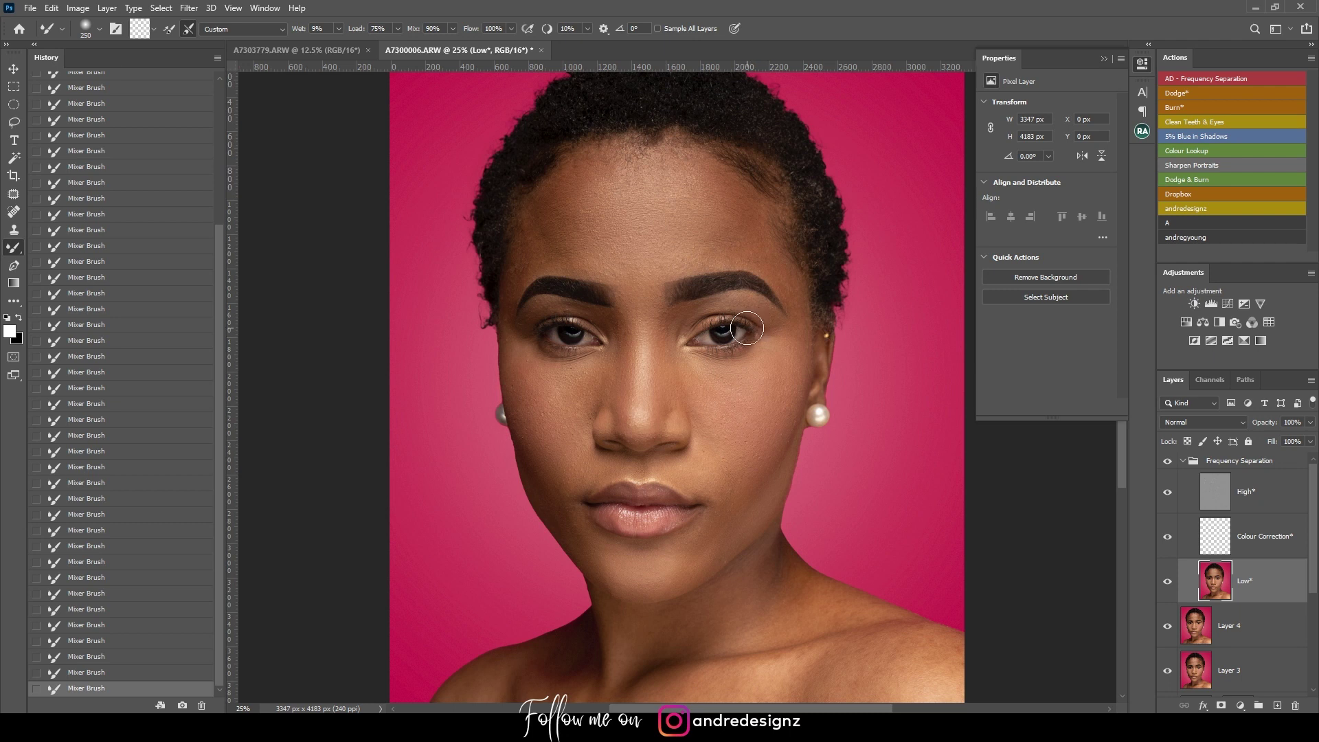
- Examine the blended skin around the eyes, nose and cheeks at closer magnification
key(ctrl+minus)
key(ctrl+plus)
key(ctrl+plus)
key(ctrl+plus)
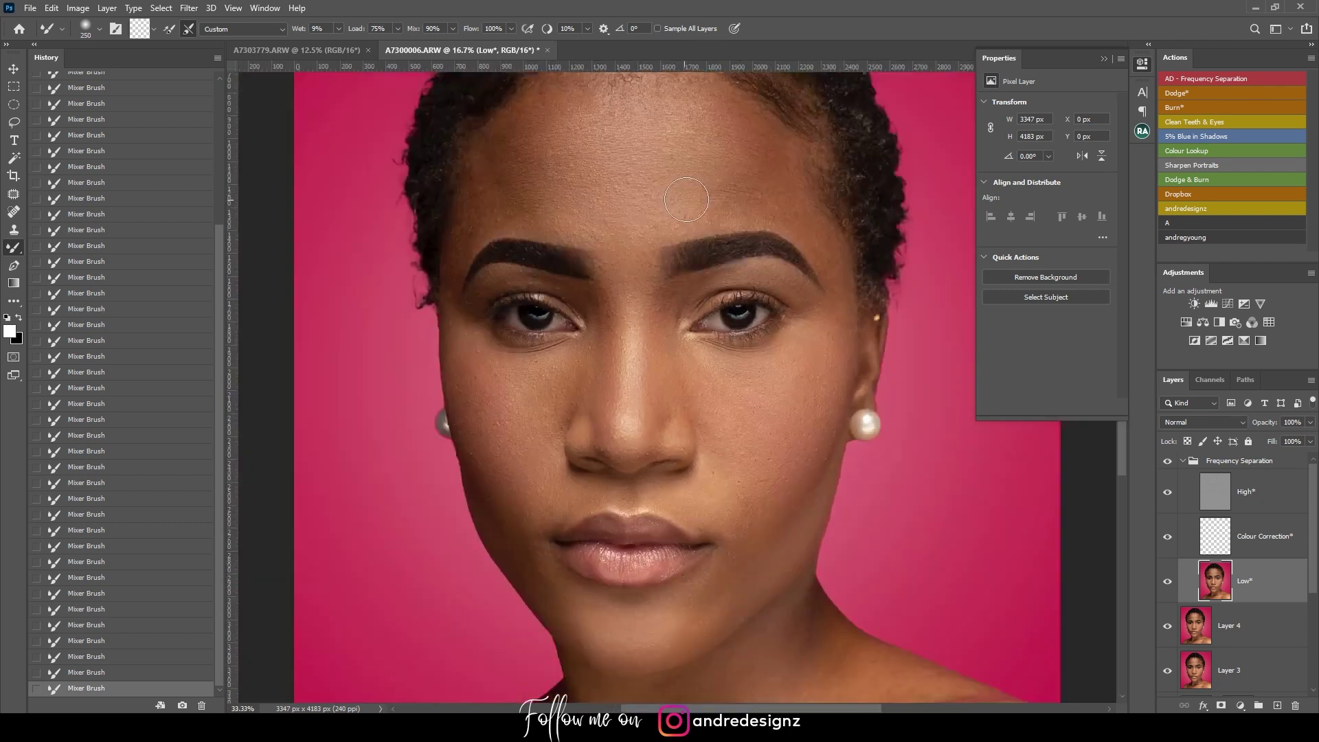
key(ctrl+minus)
key(ctrl+minus)
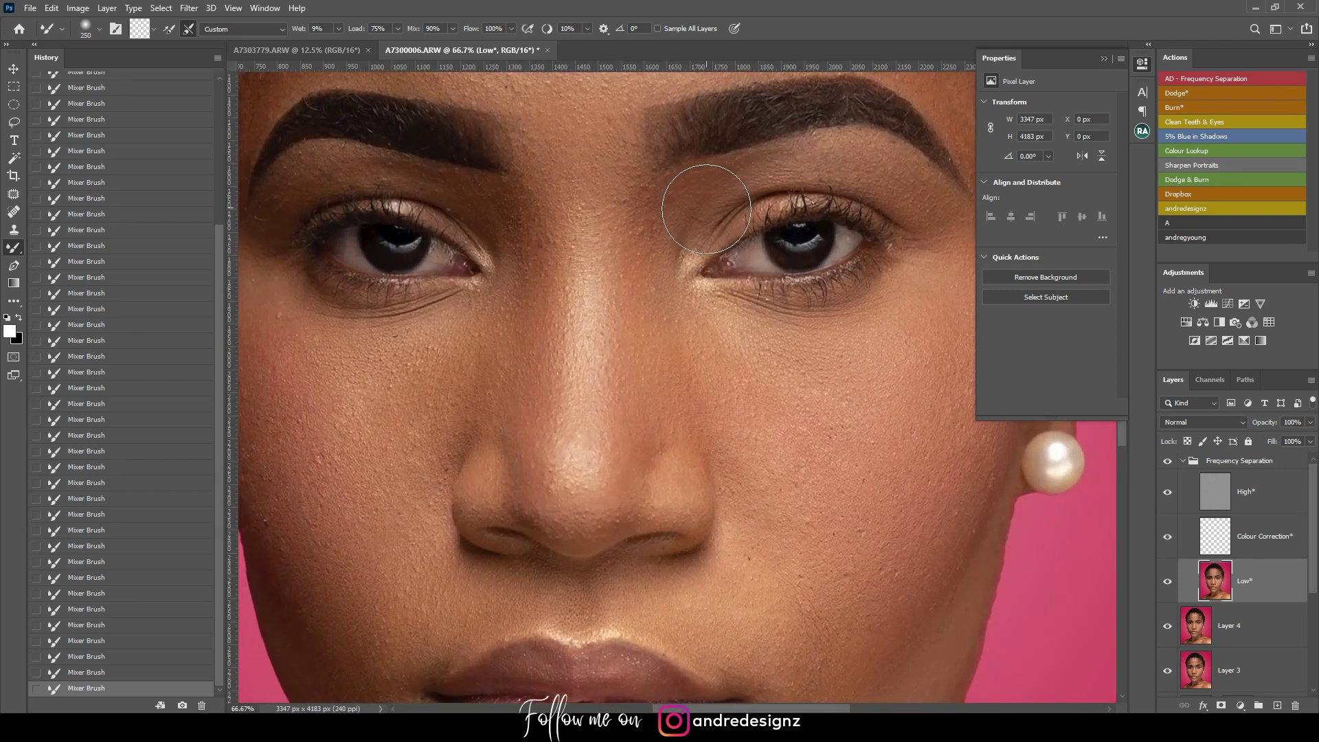
key(ctrl+minus)
key(ctrl+plus)
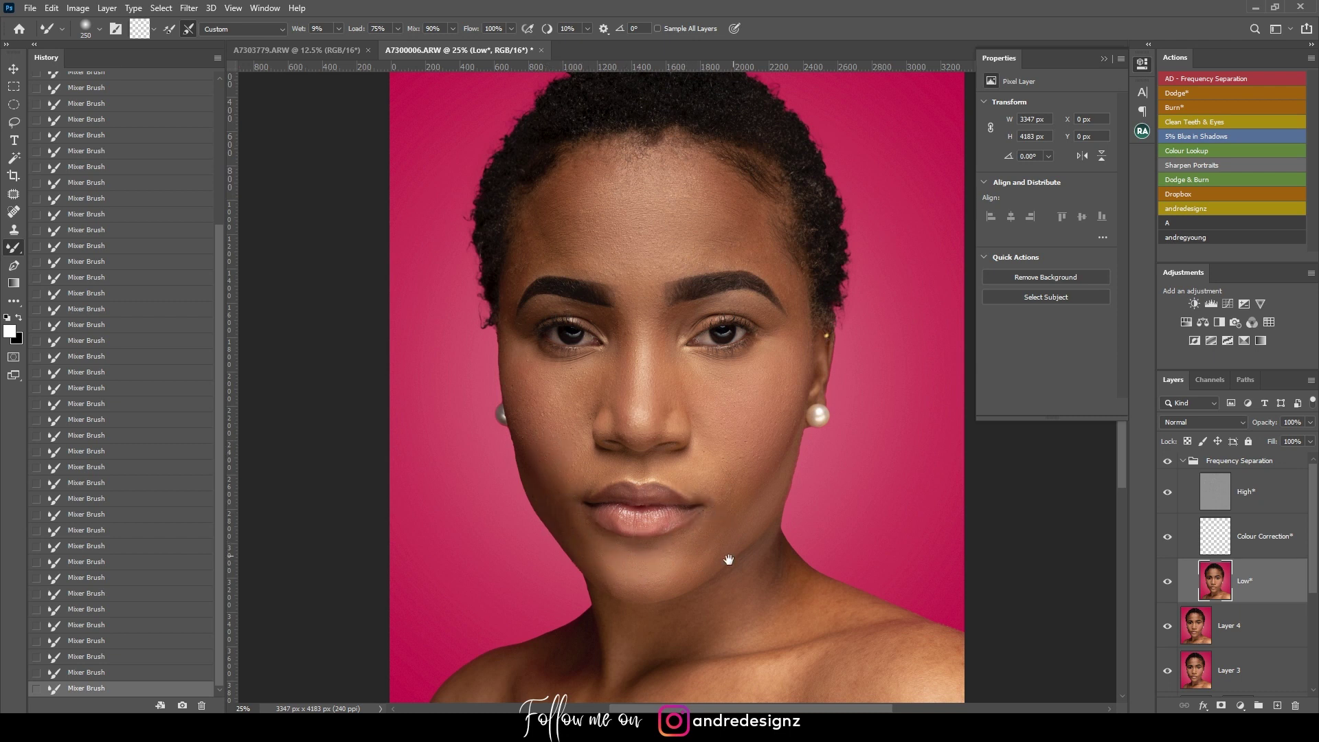
- Enlarge the Mixer Brush to 500 pixels and blend the skin tones of the neck and shoulders
drag(728, 560, 736, 303)
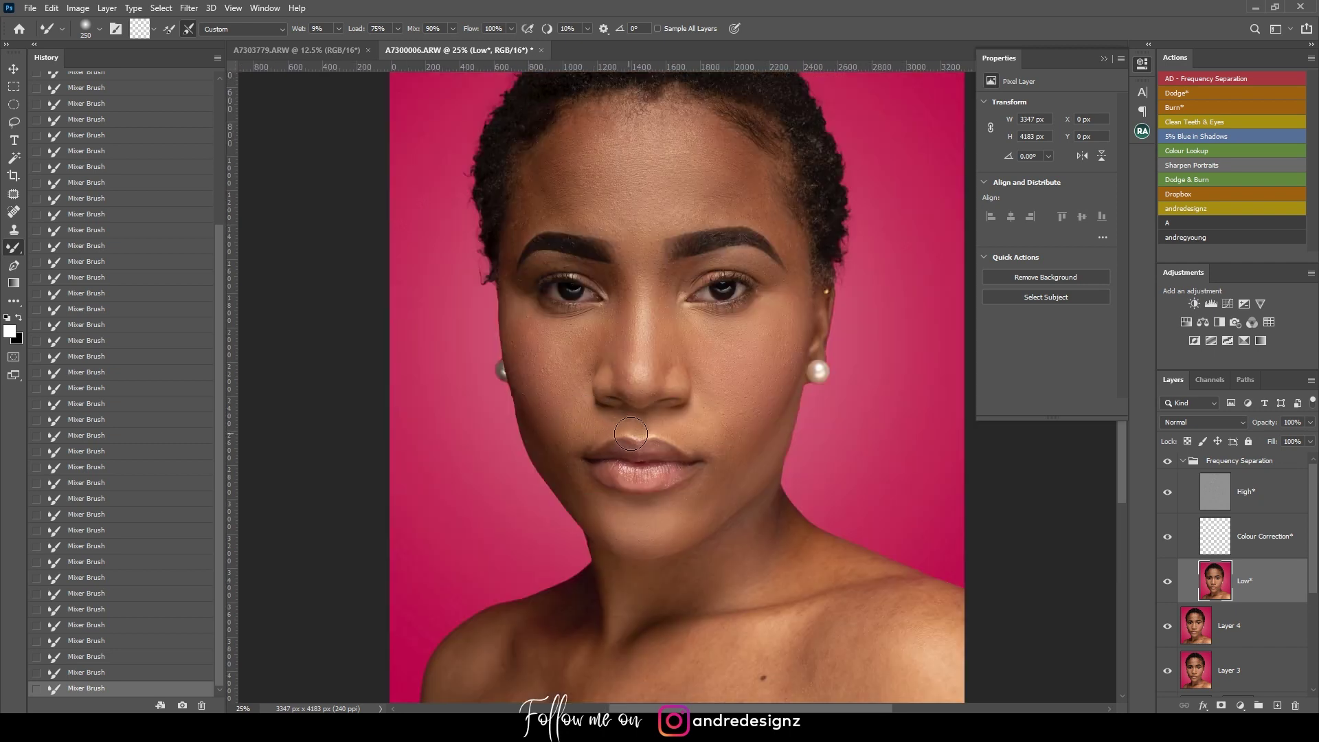
scroll(694, 433, down, 1)
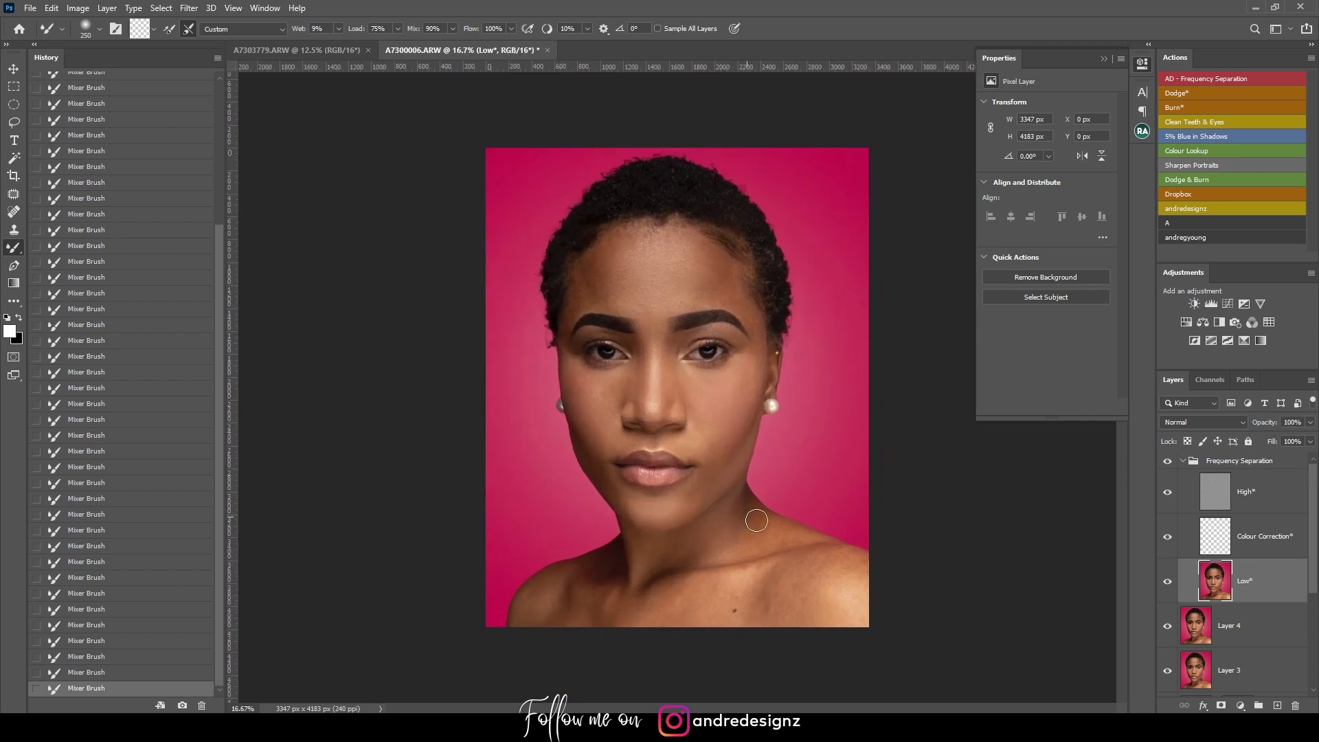
key(bracketright)
key(bracketright)
key(bracketleft)
key(bracketright)
key(bracketright)
- Compare the retouch with the original by showing only Layer 0 and restoring all layers
scroll(1194, 566, down, 5)
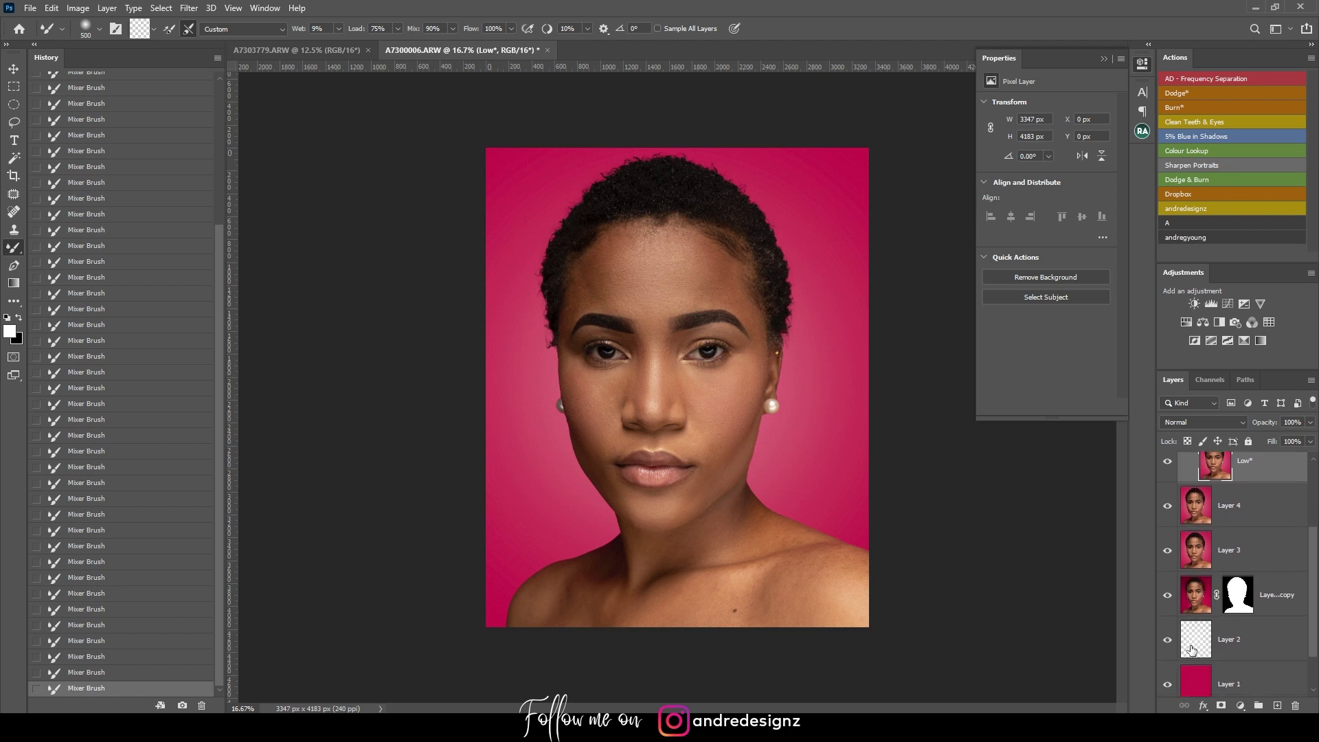
alt+click(1167, 680)
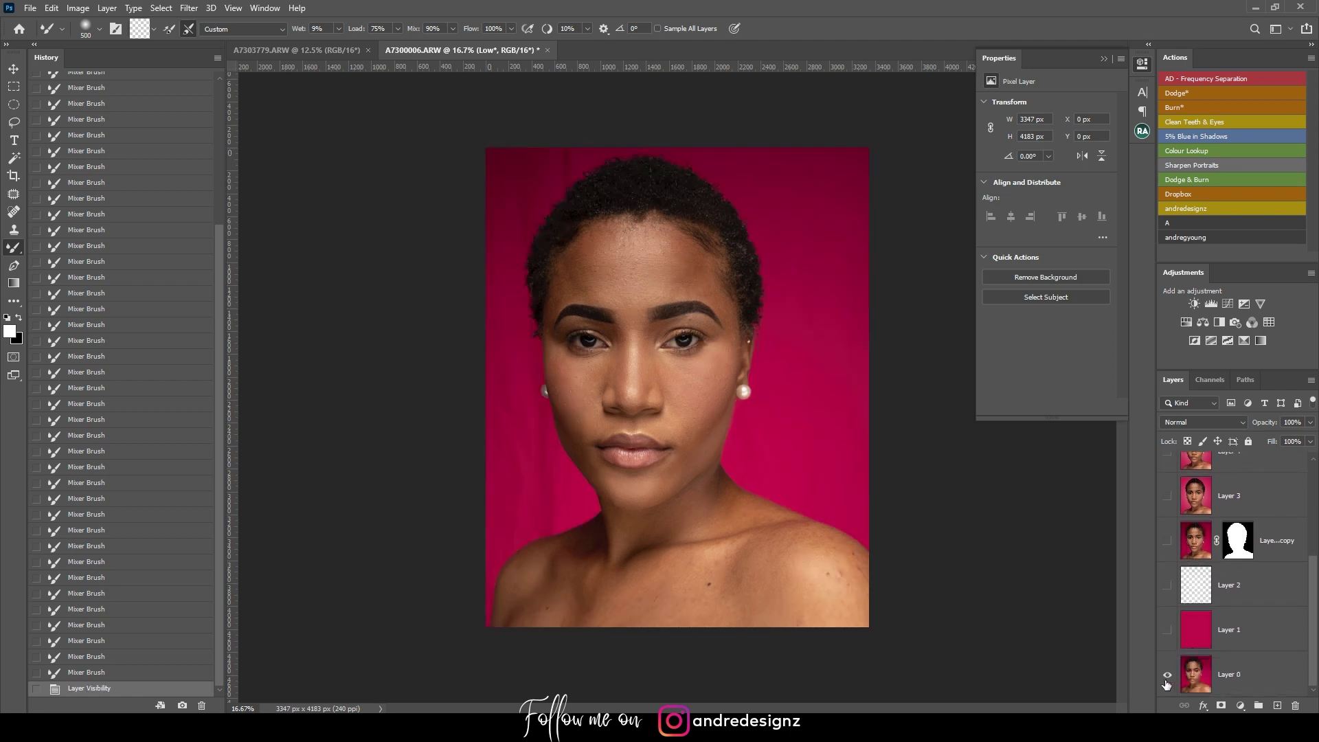
alt+click(1168, 680)
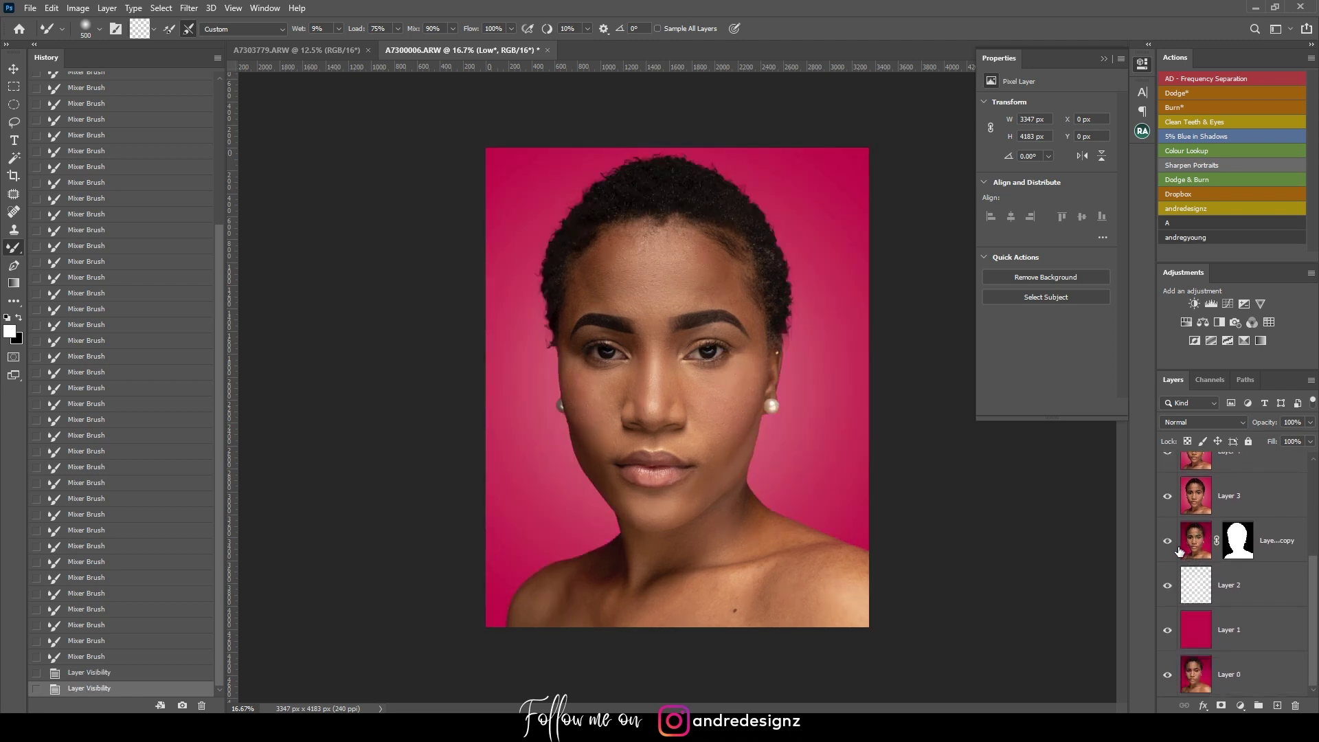
- Compare the portrait with and without the Frequency Separation group at closer magnification
scroll(1176, 541, up, 4)
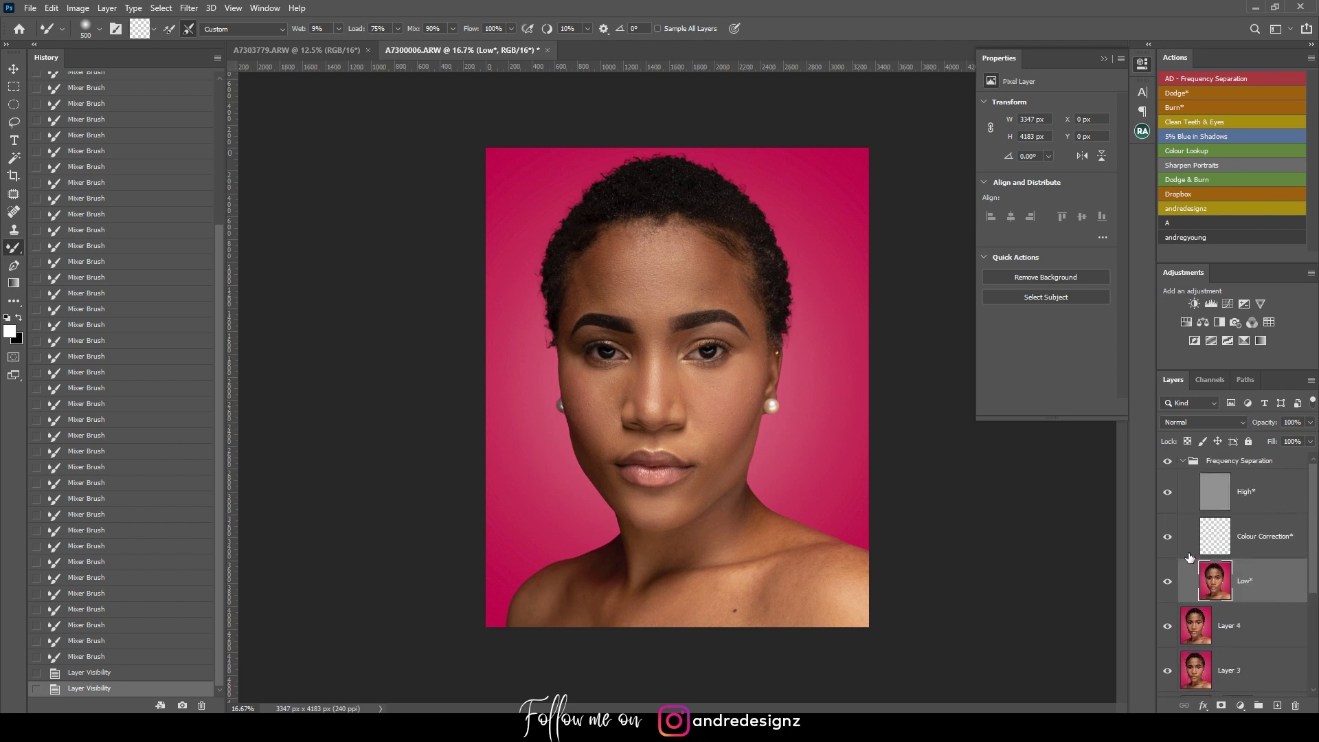
click(1169, 466)
key(ctrl+plus)
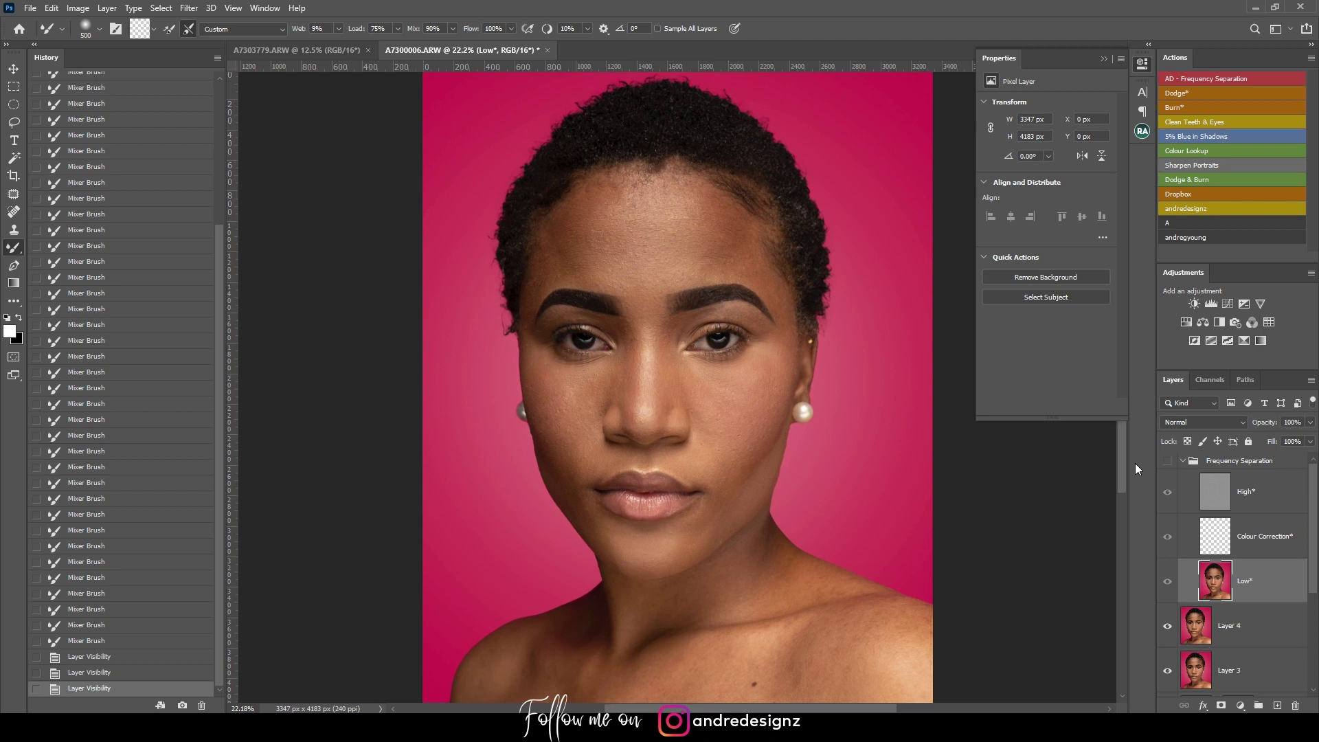
click(1168, 465)
click(1168, 465)
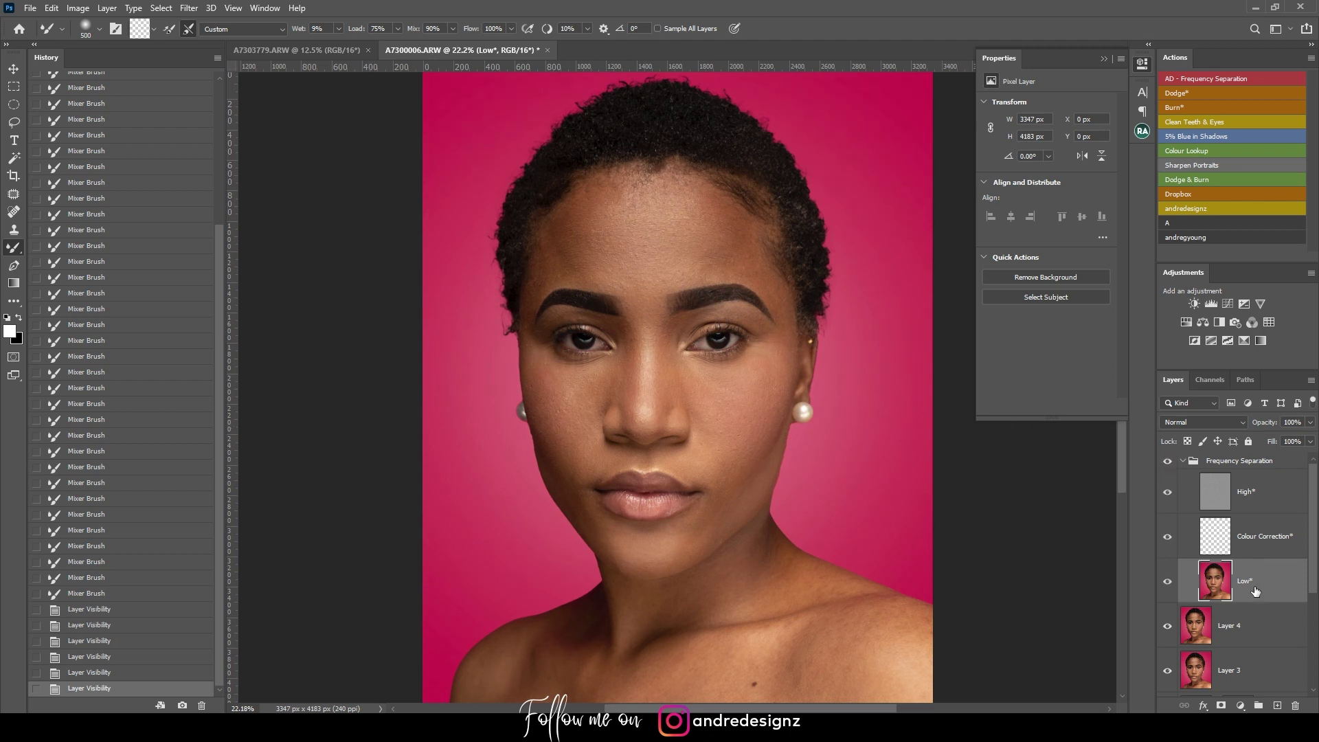
- Blend the skin tones of both cheeks and the forehead with the Mixer Brush, reducing it to 300 pixels after the right-hand cheek
mouse_move(736, 368)
mouse_down()
mouse_move(772, 379)
mouse_move(743, 427)
mouse_move(770, 350)
mouse_move(759, 436)
mouse_move(708, 408)
mouse_move(723, 468)
mouse_move(761, 442)
mouse_move(732, 475)
mouse_move(593, 406)
mouse_move(662, 426)
mouse_move(724, 491)
mouse_move(673, 556)
mouse_move(761, 459)
mouse_up()
key(bracketleft)
key(bracketleft)
mouse_move(560, 431)
mouse_down()
mouse_move(614, 361)
mouse_move(600, 412)
mouse_up()
drag(569, 228, 536, 286)
drag(634, 203, 596, 258)
drag(624, 198, 565, 291)
drag(750, 223, 792, 289)
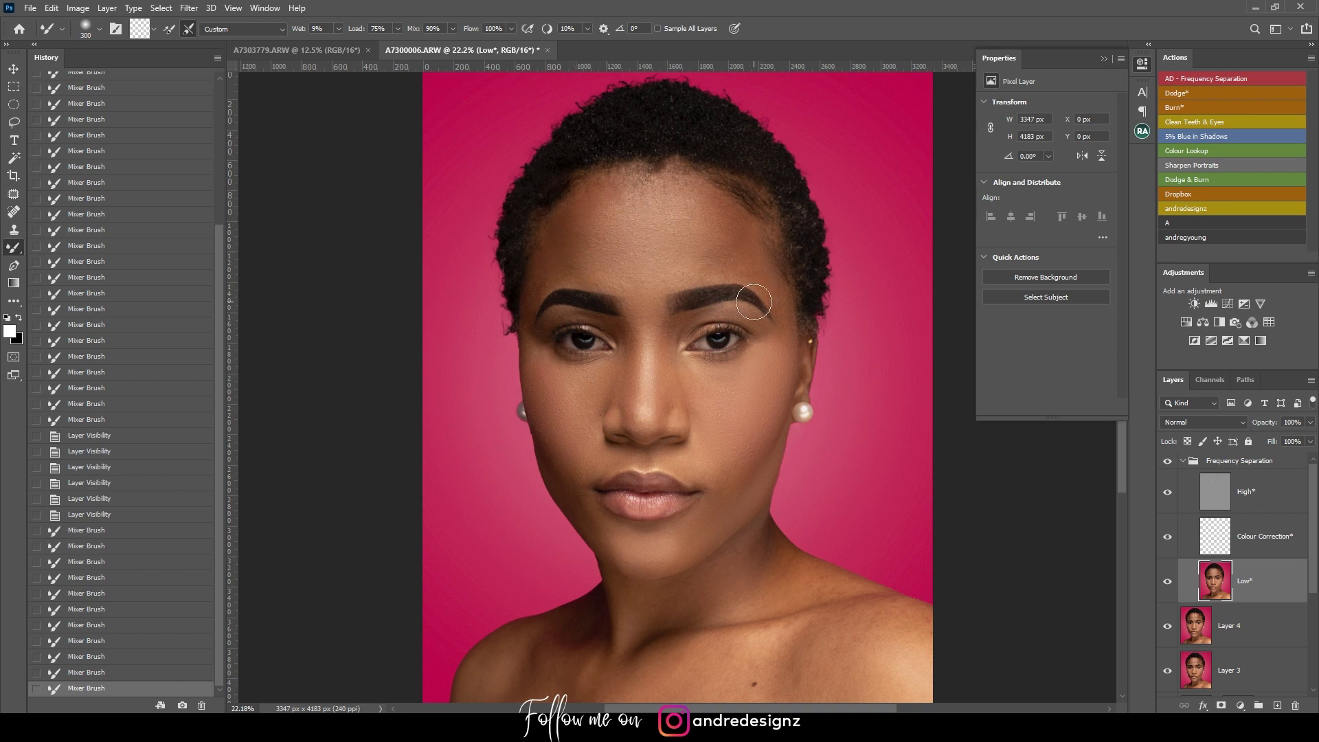
- Collapse the Frequency Separation group, add a Dodge* layer above it with the saved action, and switch to the Brush tool
scroll(755, 300, down, 3)
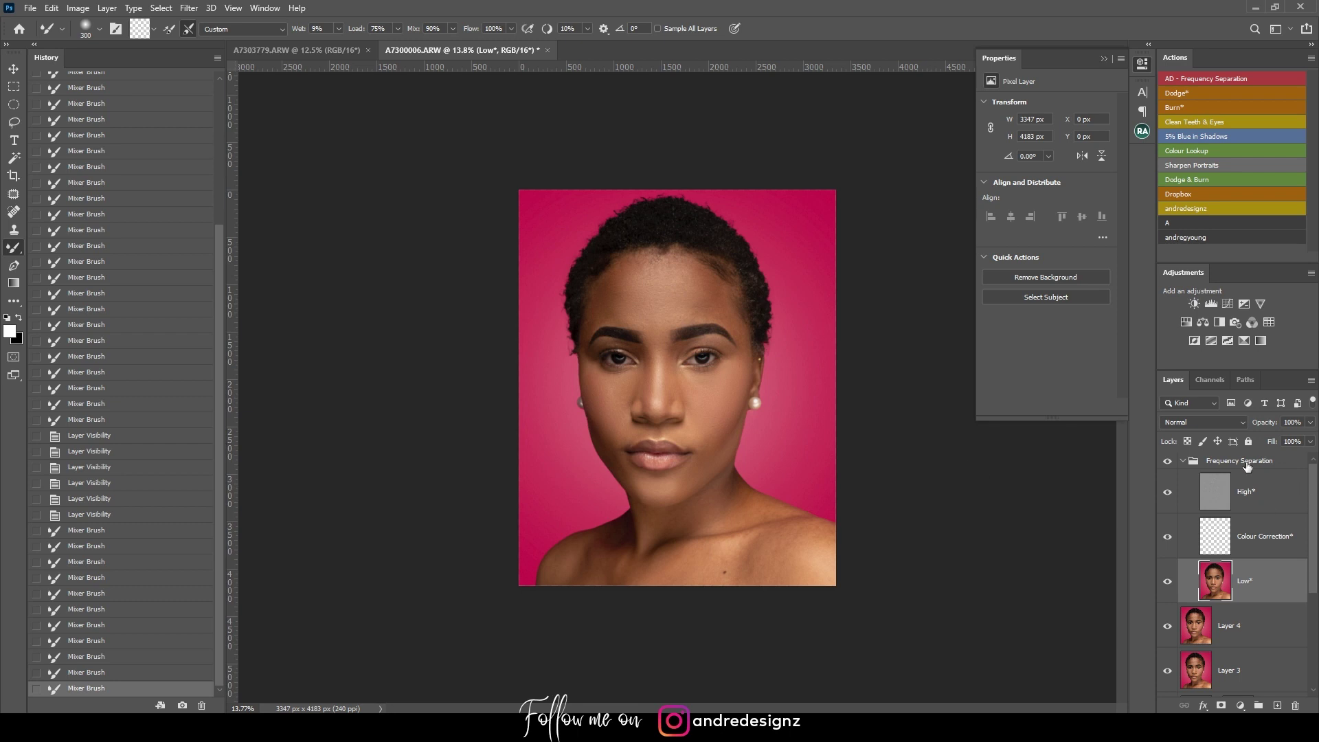
click(1184, 461)
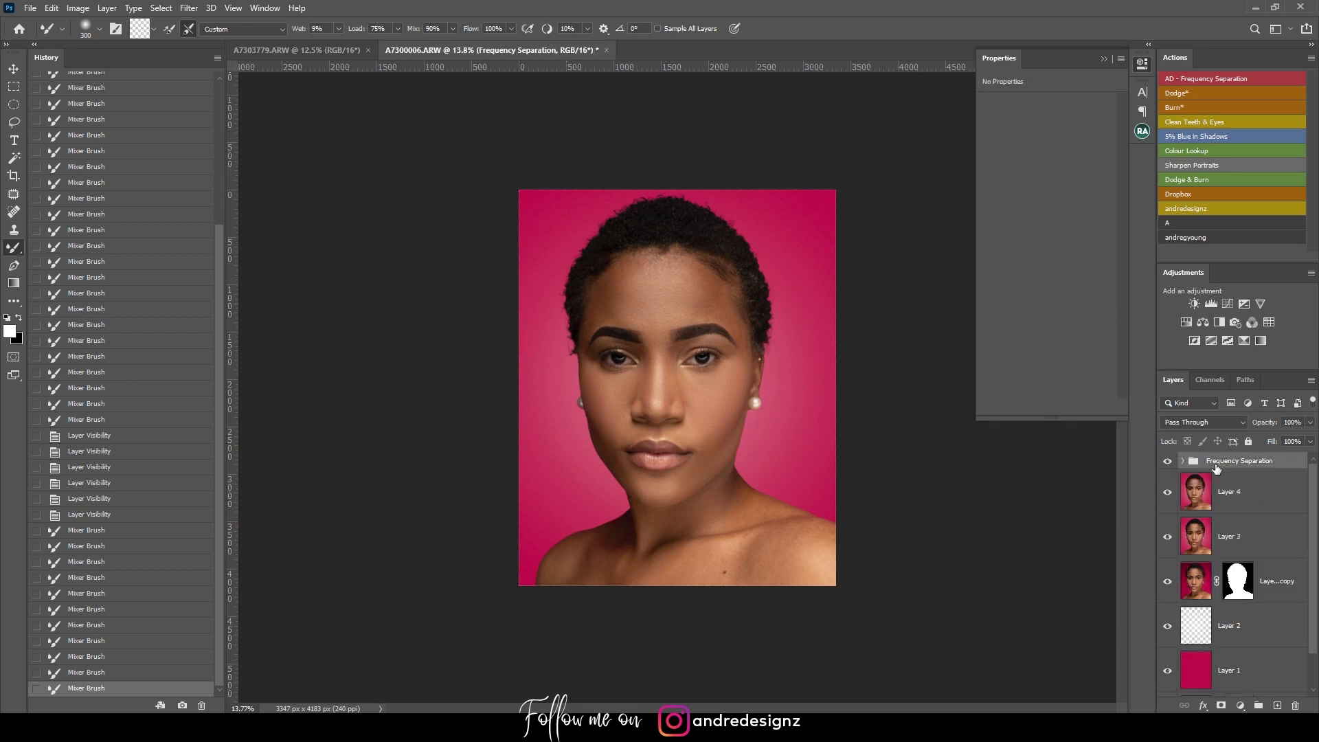
click(1196, 93)
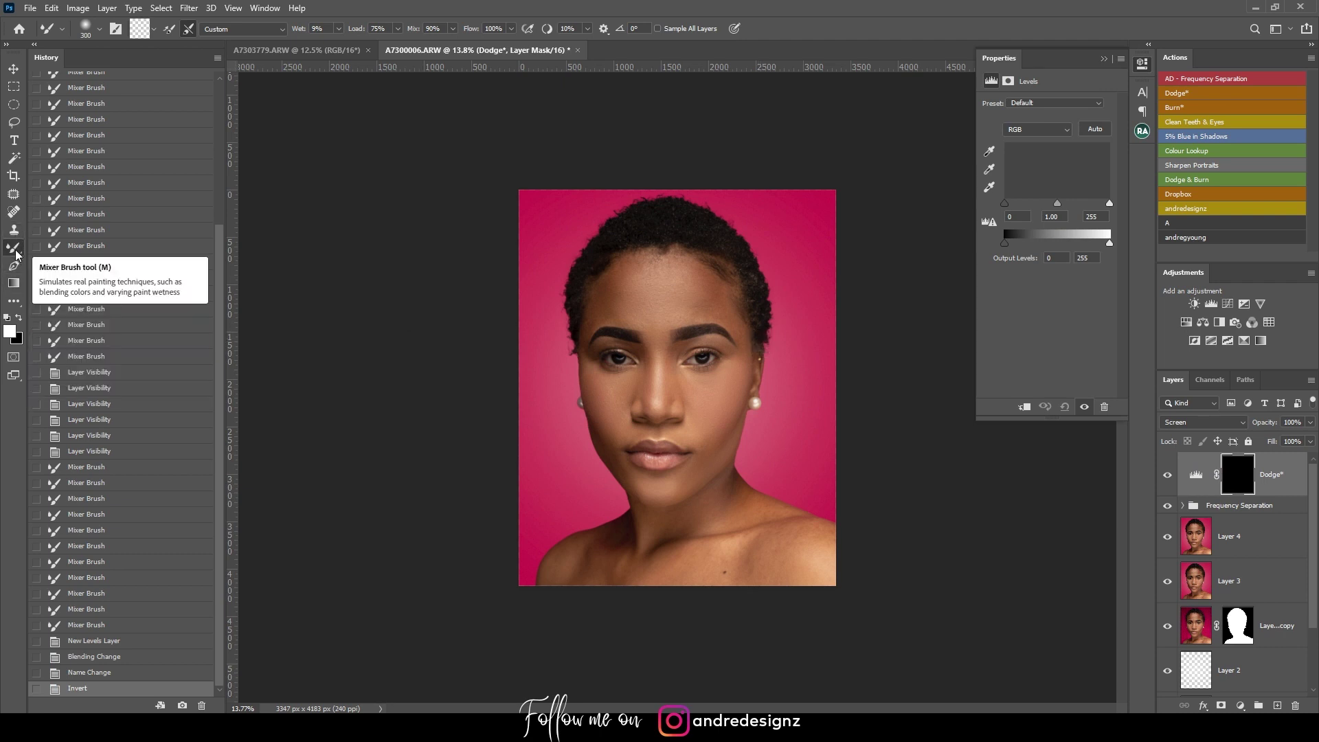
right_click(17, 253)
click(65, 252)
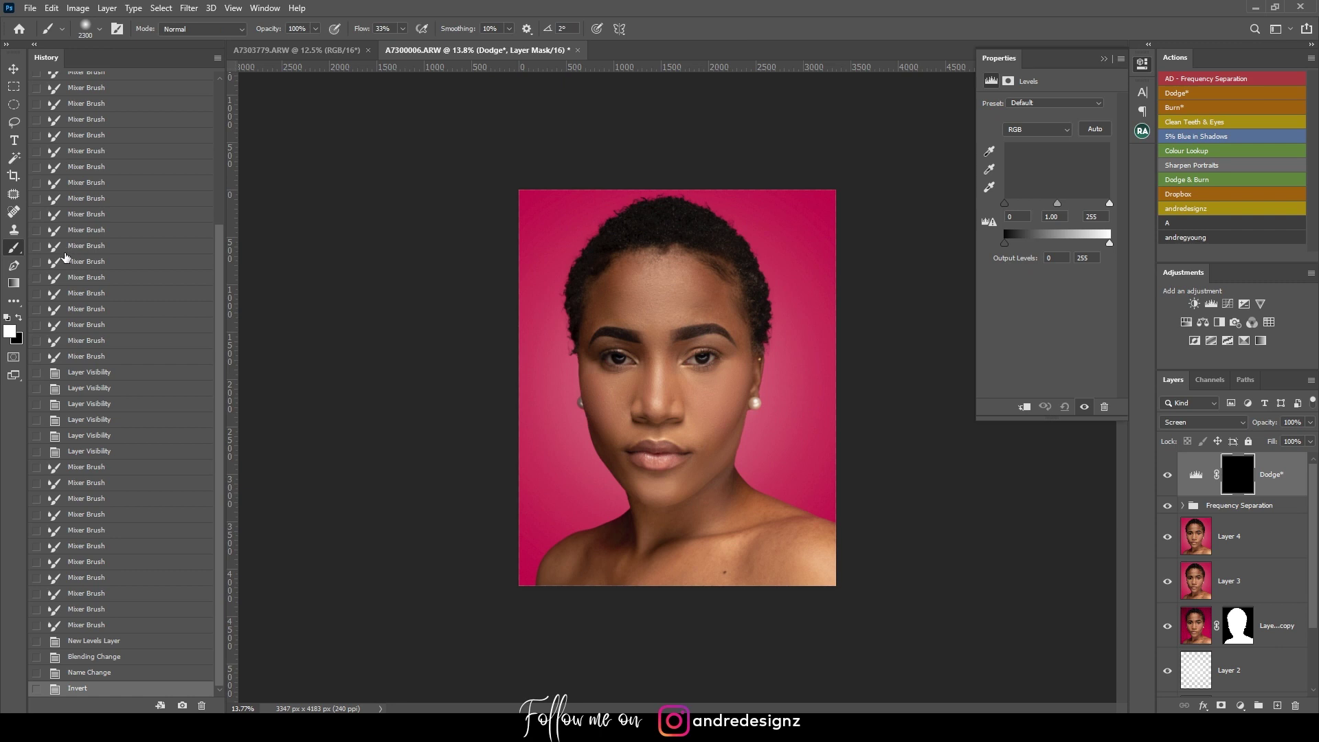
- Customize the toolbar so the Mixer Brush Tool has its own slot, separate from the Brush Tool
click(14, 301)
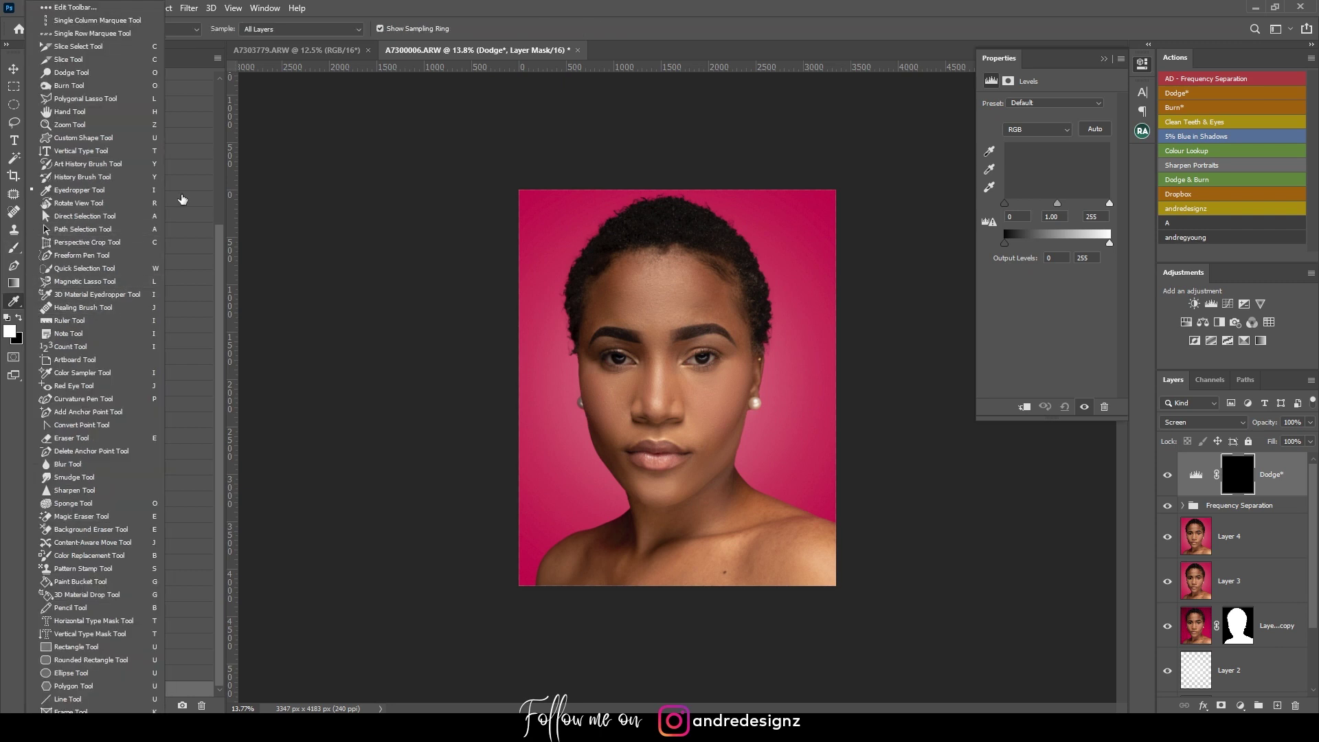
click(75, 7)
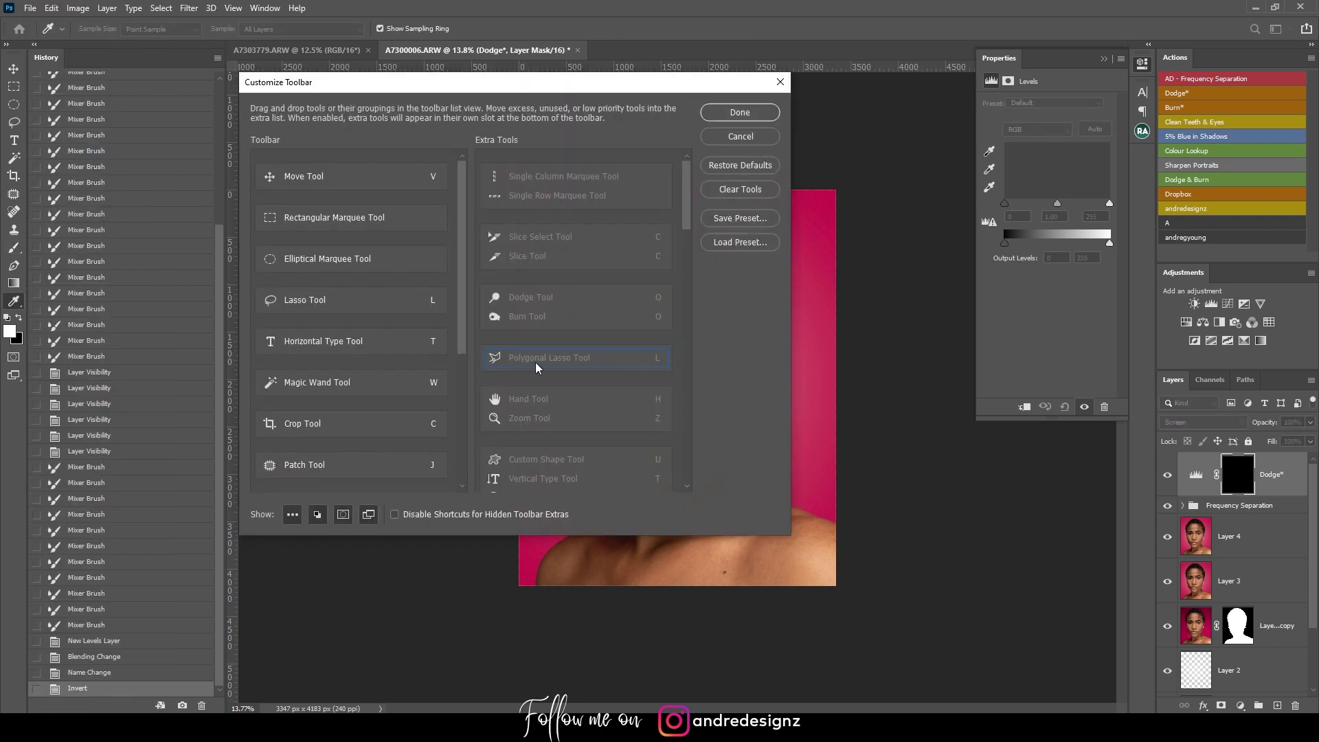
scroll(455, 375, down, 5)
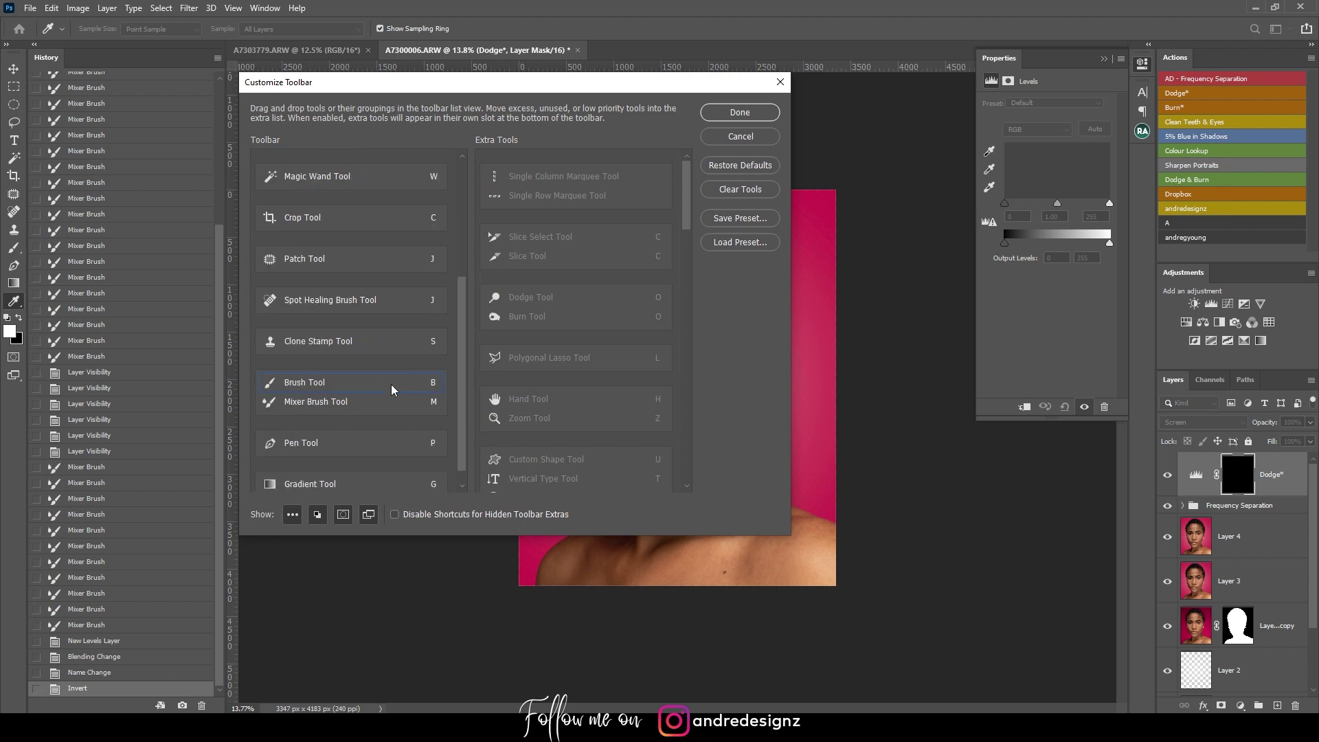
drag(351, 406, 357, 427)
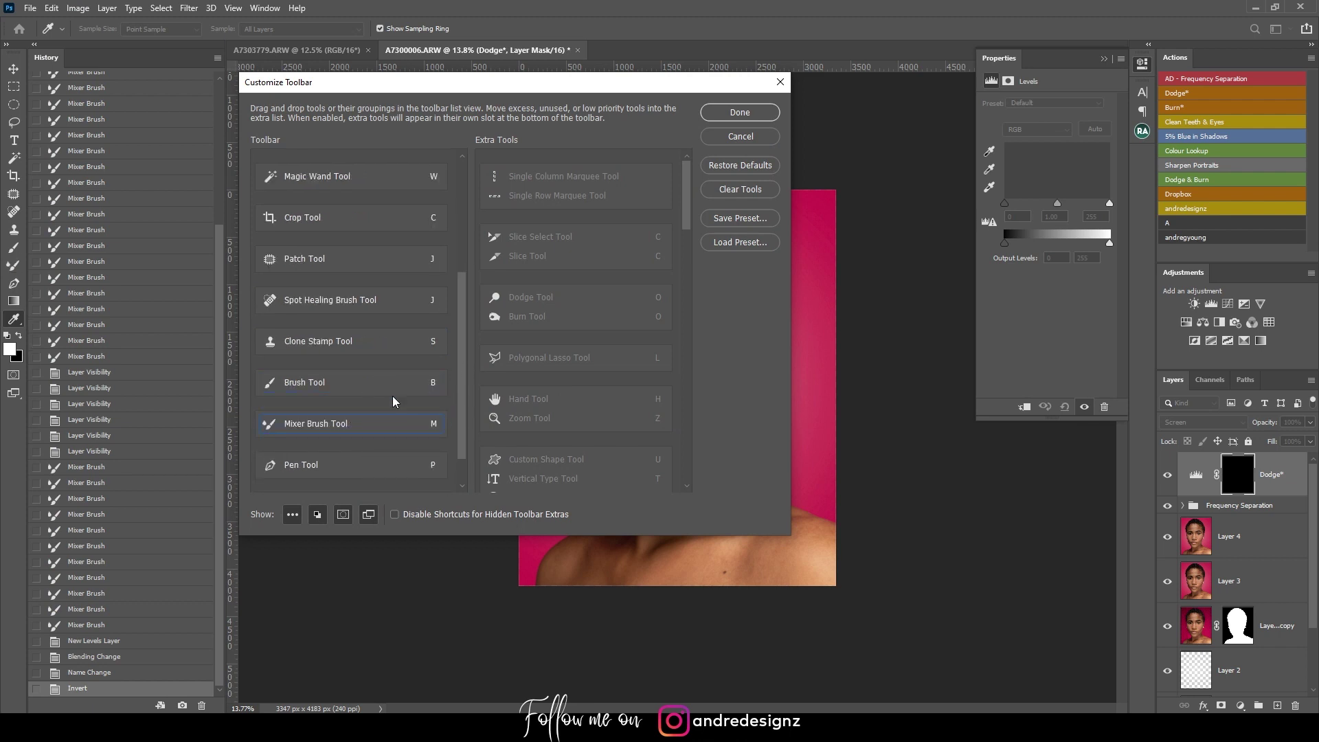
click(740, 112)
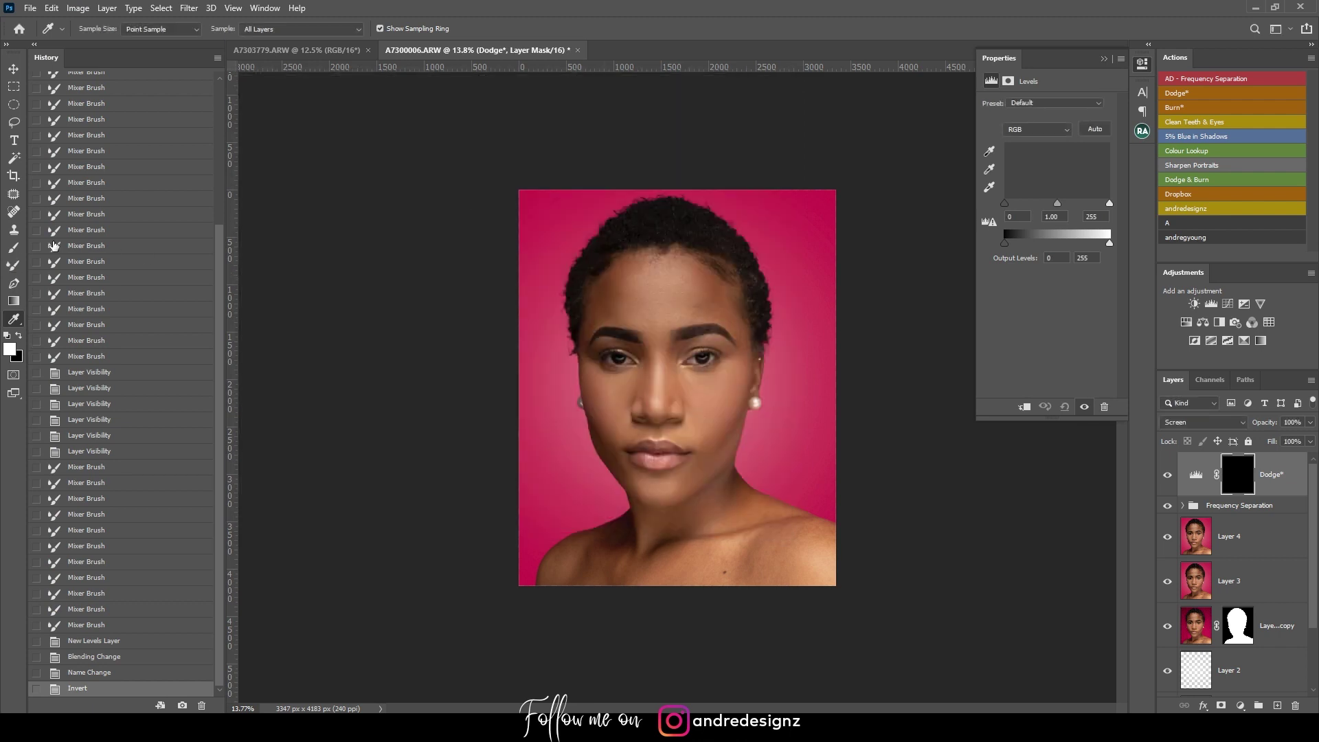
- Brighten the skin between the eyebrows on the Dodge* mask with a 200-pixel brush at 1% flow and check the layer's effect
click(14, 248)
click(402, 28)
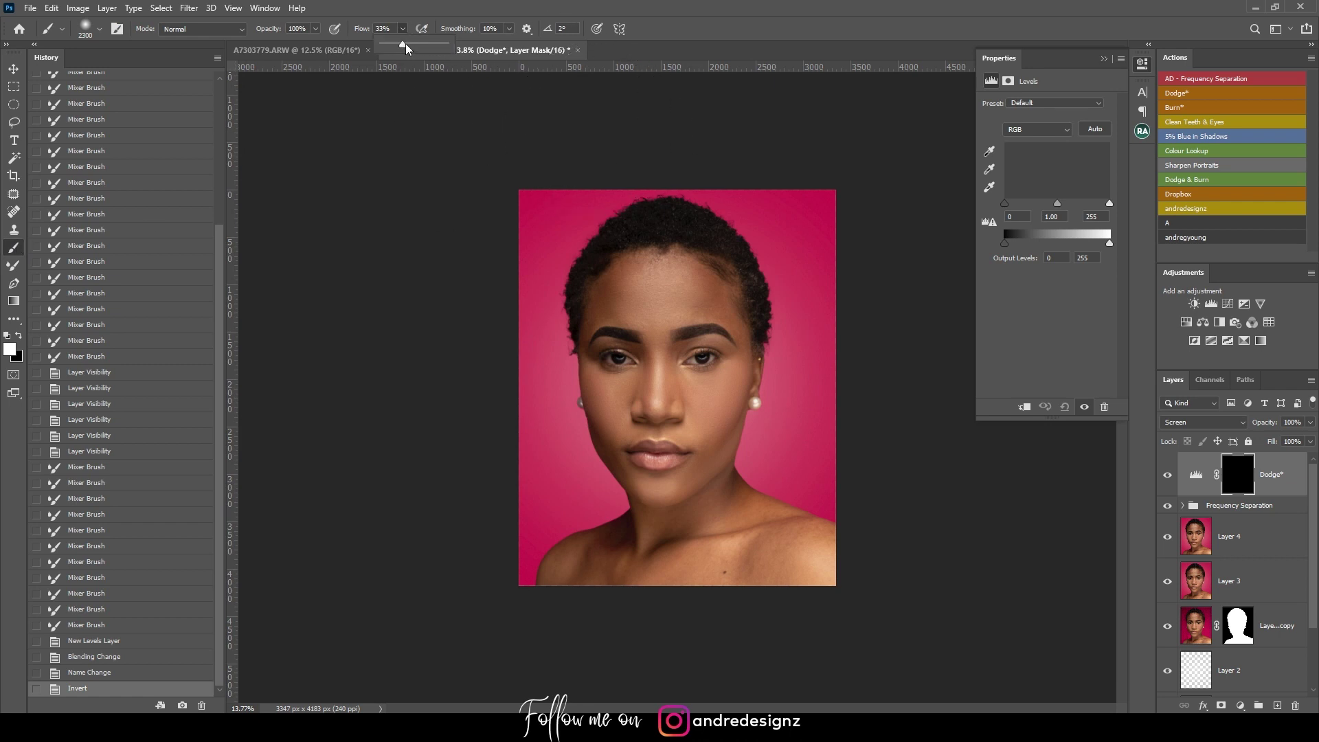
click(848, 141)
scroll(750, 302, down, 5)
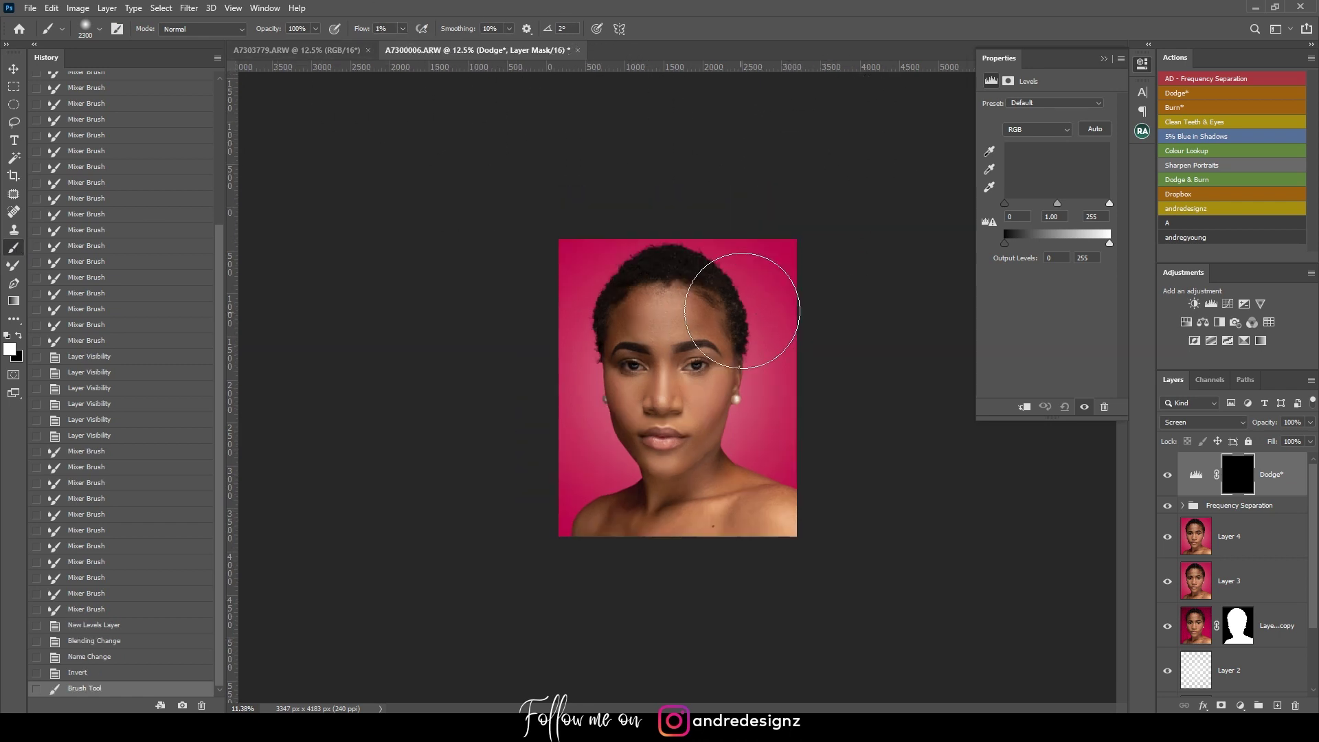
alt+scroll(666, 302, up, 4)
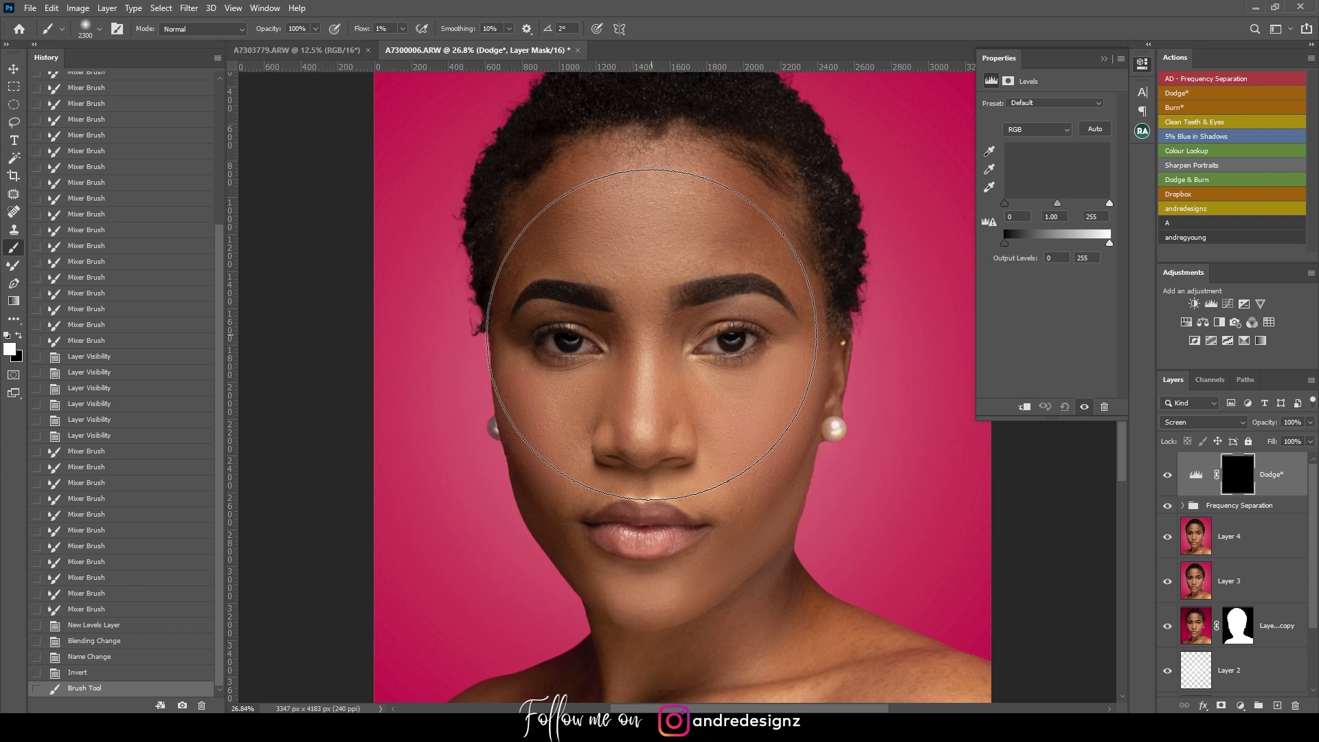
key(bracketleft)
key(bracketleft)
key(bracketleft)
key(bracketleft)
key(bracketleft)
key(bracketleft)
key(bracketleft)
key(bracketleft)
key(bracketleft)
key(bracketleft)
key(bracketleft)
key(bracketleft)
key(bracketleft)
key(bracketleft)
key(bracketleft)
key(bracketleft)
key(bracketleft)
key(bracketleft)
key(bracketleft)
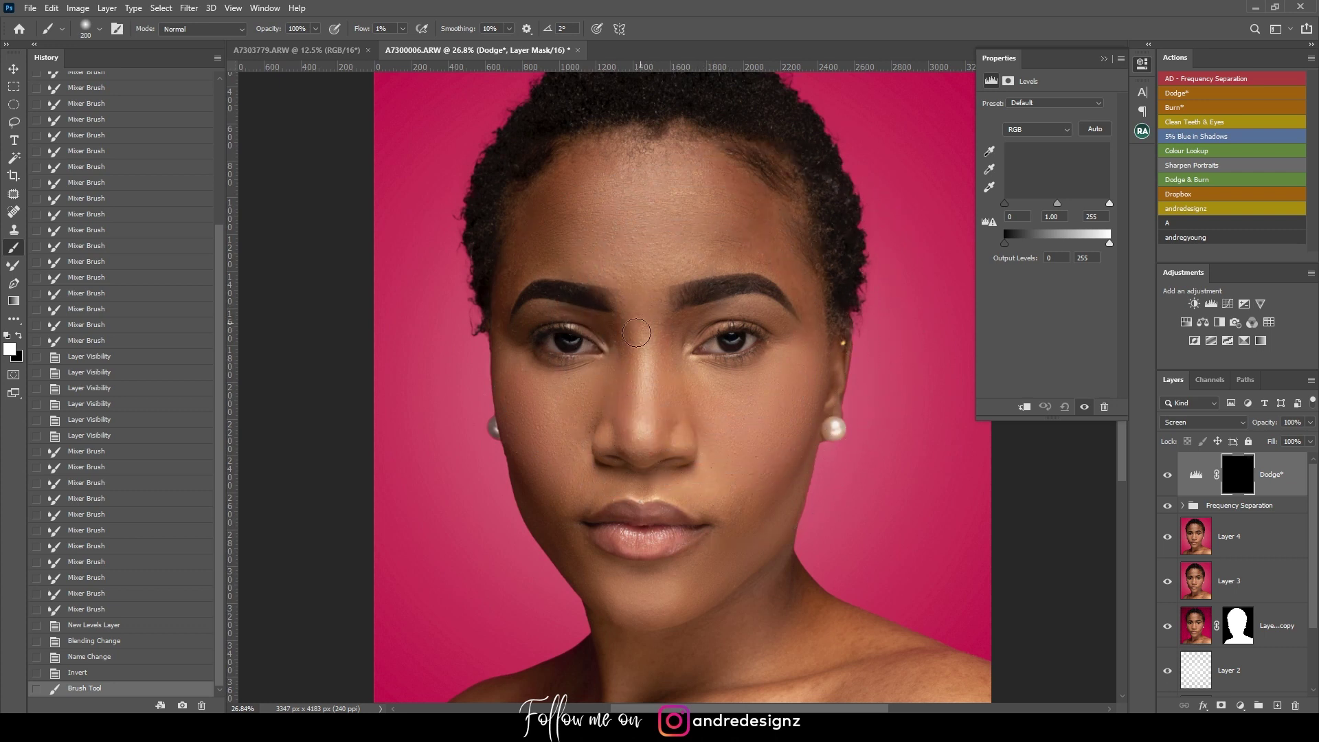
click(646, 284)
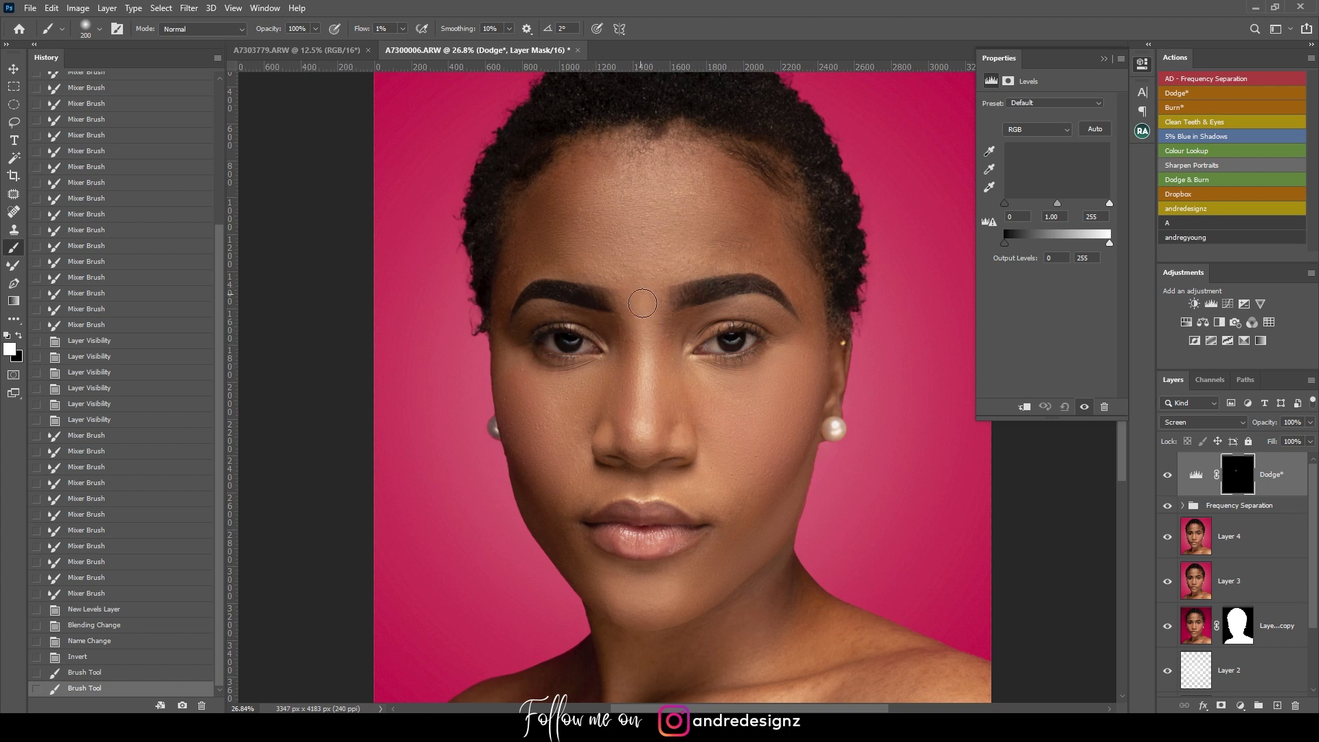
click(652, 312)
click(1168, 474)
click(1168, 474)
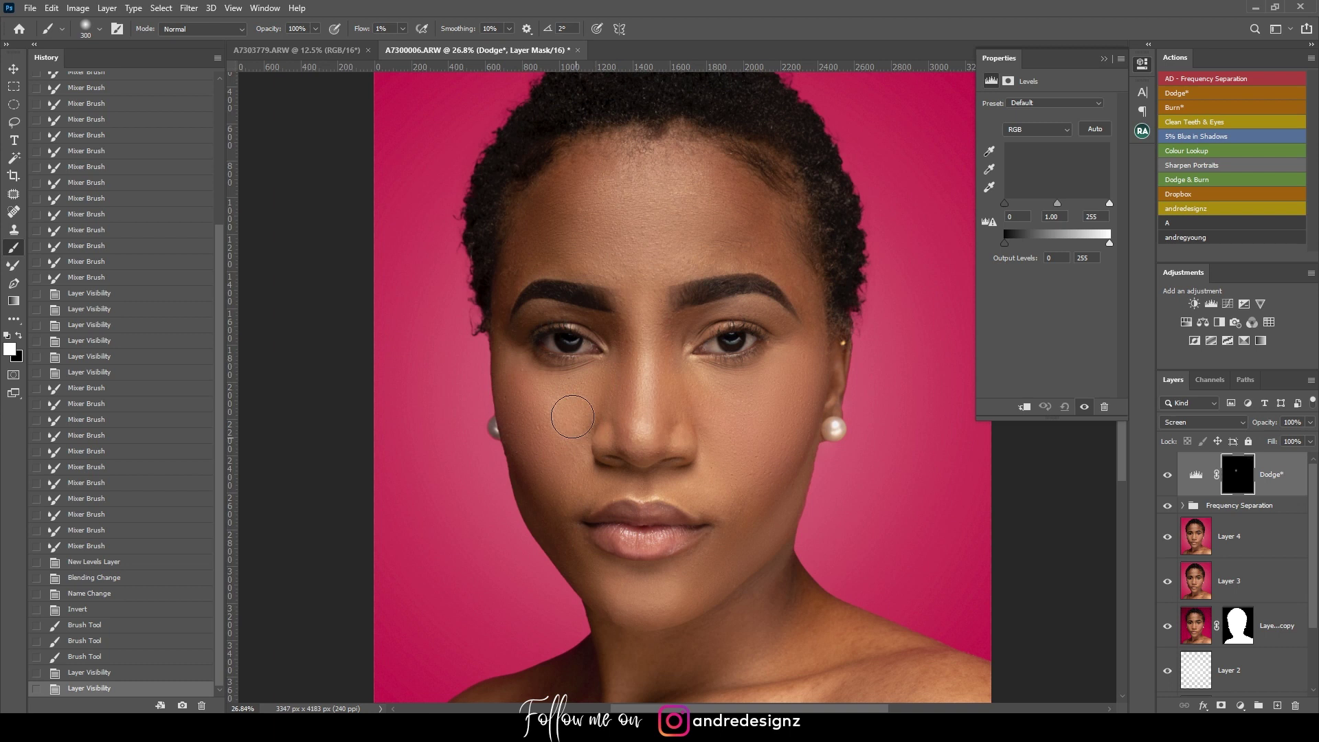
- Brighten both cheeks below the eyes on the Dodge* mask with a 300-pixel brush
drag(567, 460, 600, 426)
mouse_move(775, 400)
mouse_down()
mouse_move(750, 438)
mouse_move(711, 406)
mouse_move(754, 377)
mouse_up()
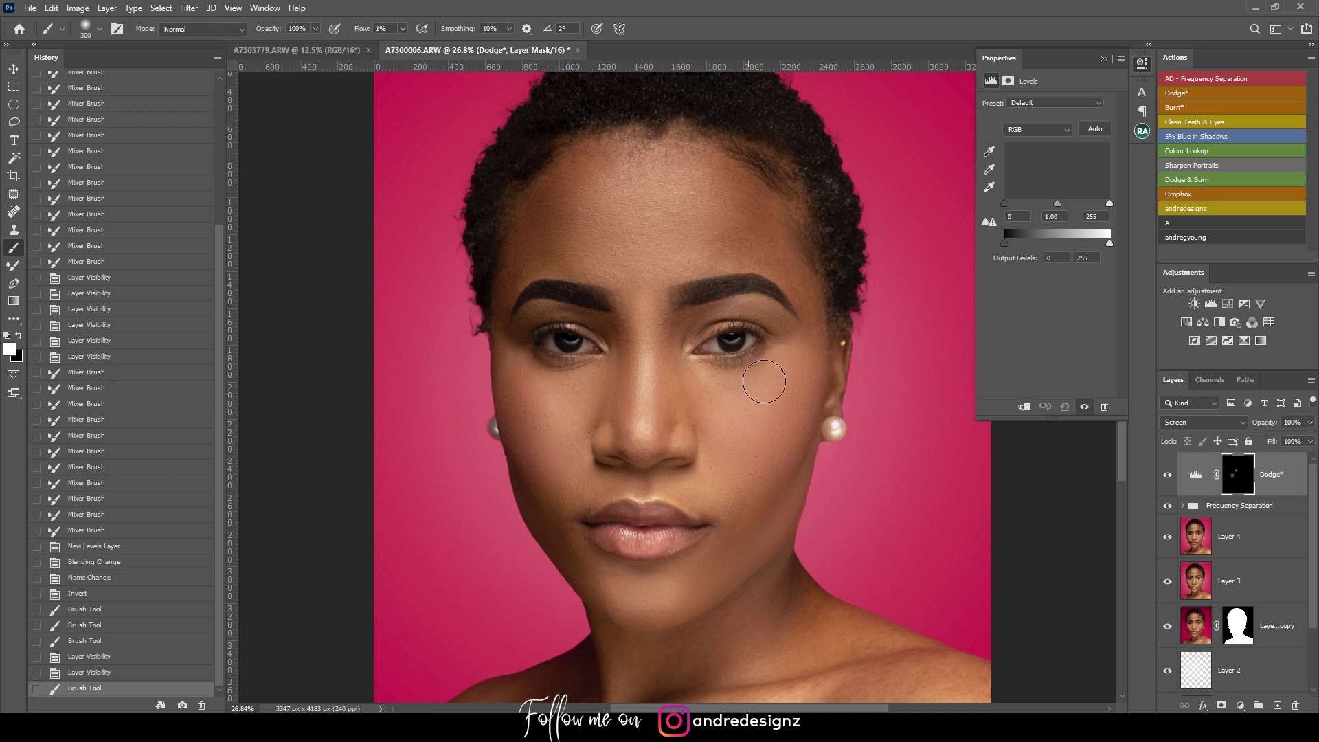
mouse_move(722, 430)
mouse_down()
mouse_move(760, 359)
mouse_move(771, 395)
mouse_move(760, 372)
mouse_up()
- Brighten the centre of the forehead with a larger brush and the chin with a 250-pixel brush on the Dodge* mask
key(bracketright)
key(bracketright)
mouse_move(659, 183)
mouse_down()
mouse_move(639, 213)
mouse_move(659, 176)
mouse_move(613, 201)
mouse_move(618, 218)
mouse_move(674, 158)
mouse_move(635, 172)
mouse_move(659, 234)
mouse_move(642, 227)
mouse_move(652, 206)
mouse_move(639, 247)
mouse_up()
key(bracketleft)
key(bracketleft)
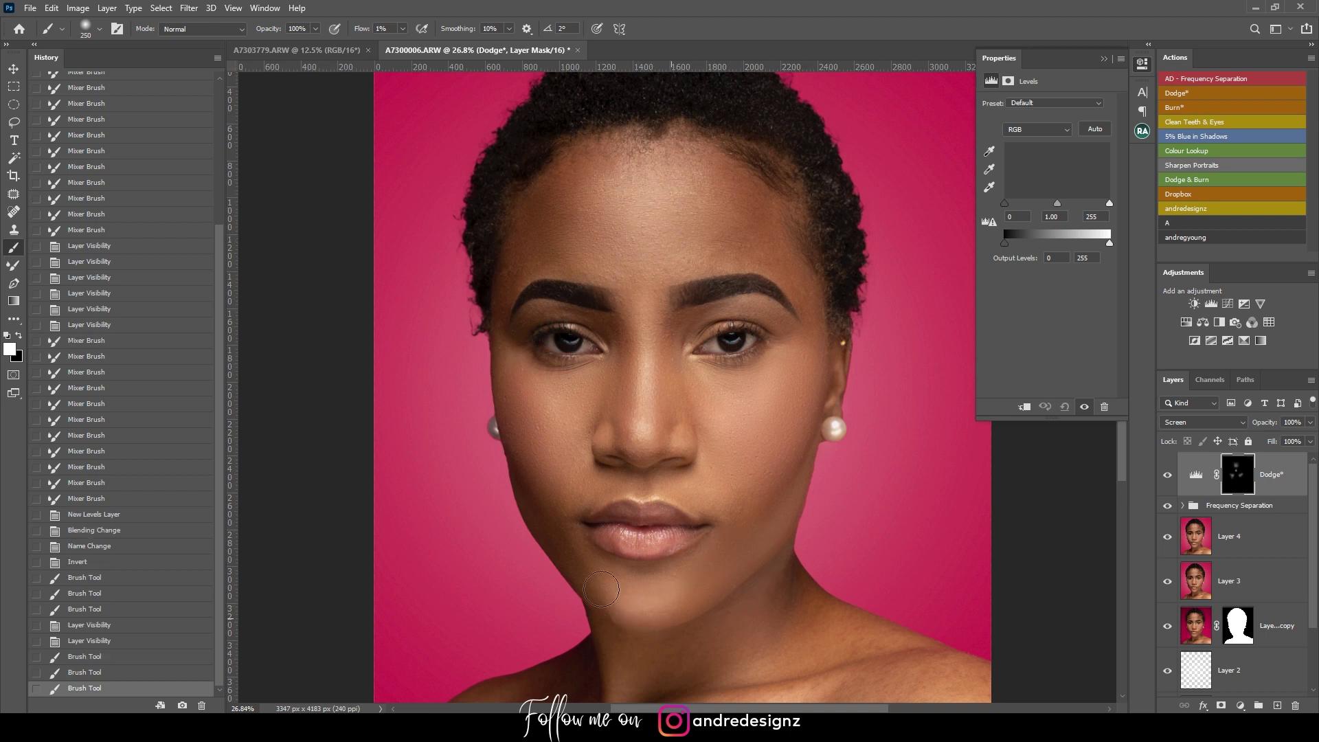
drag(626, 615, 560, 573)
scroll(560, 573, down, 3)
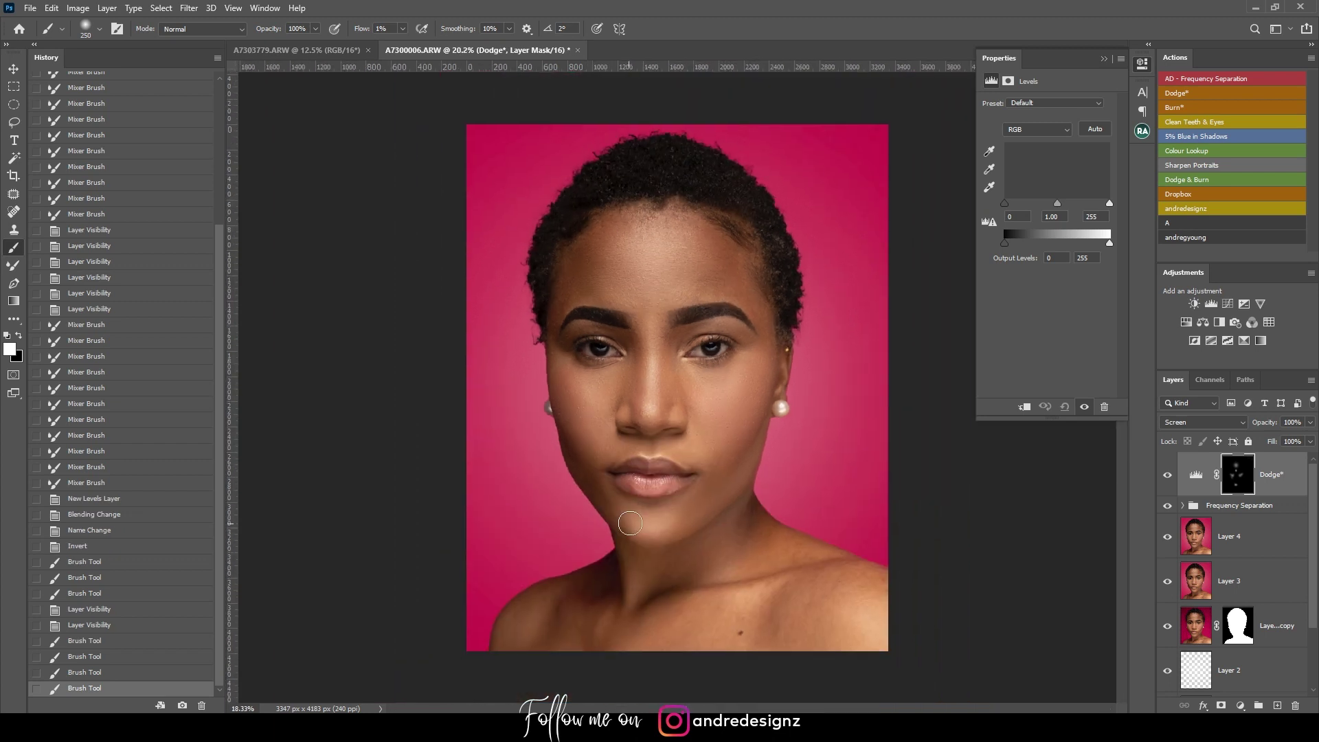
- Compare the portrait with the Dodge* layer hidden and shown
scroll(622, 530, up, 2)
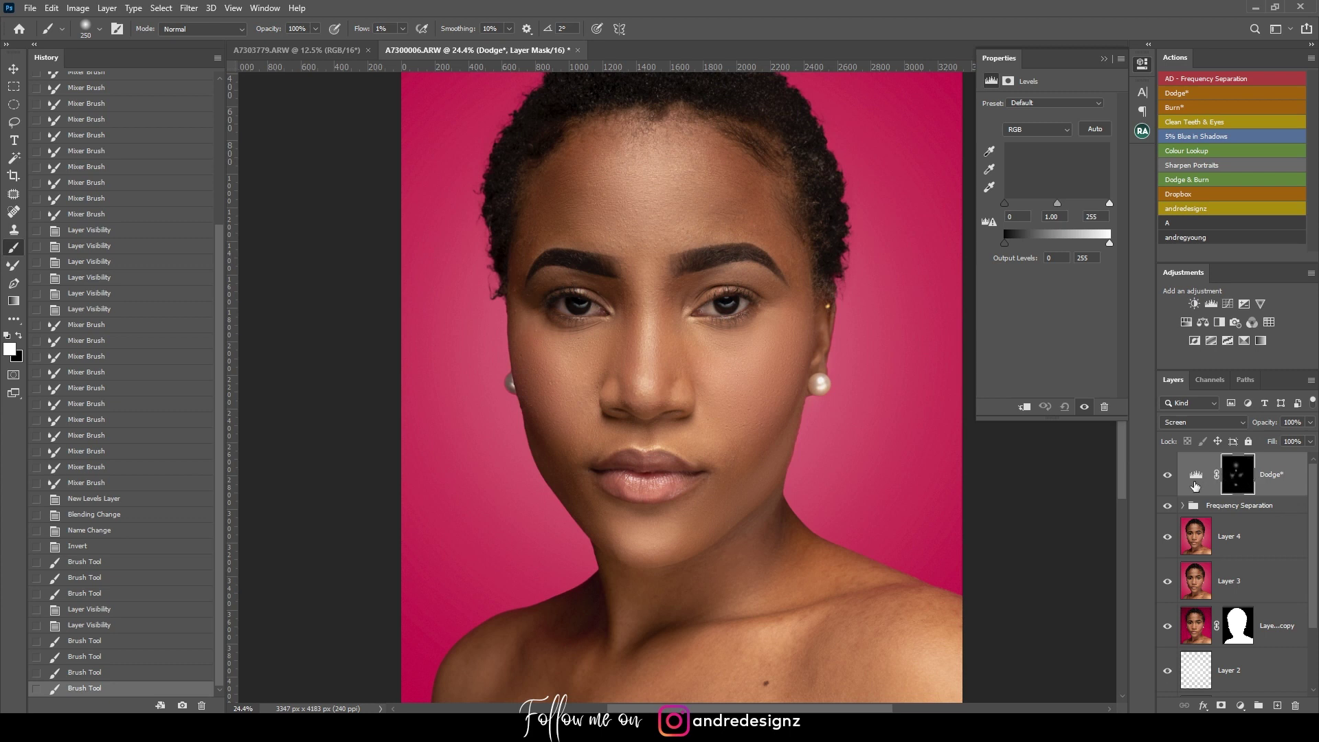
click(1168, 476)
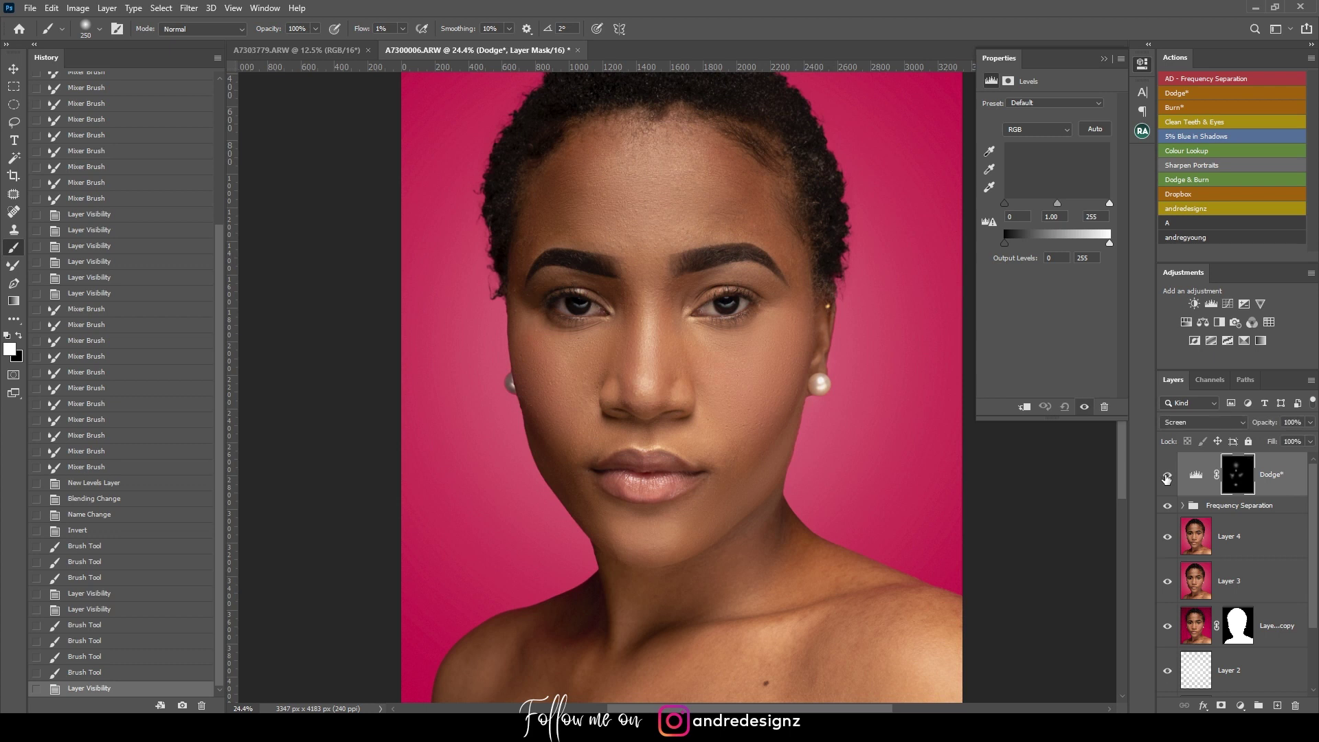
click(1168, 476)
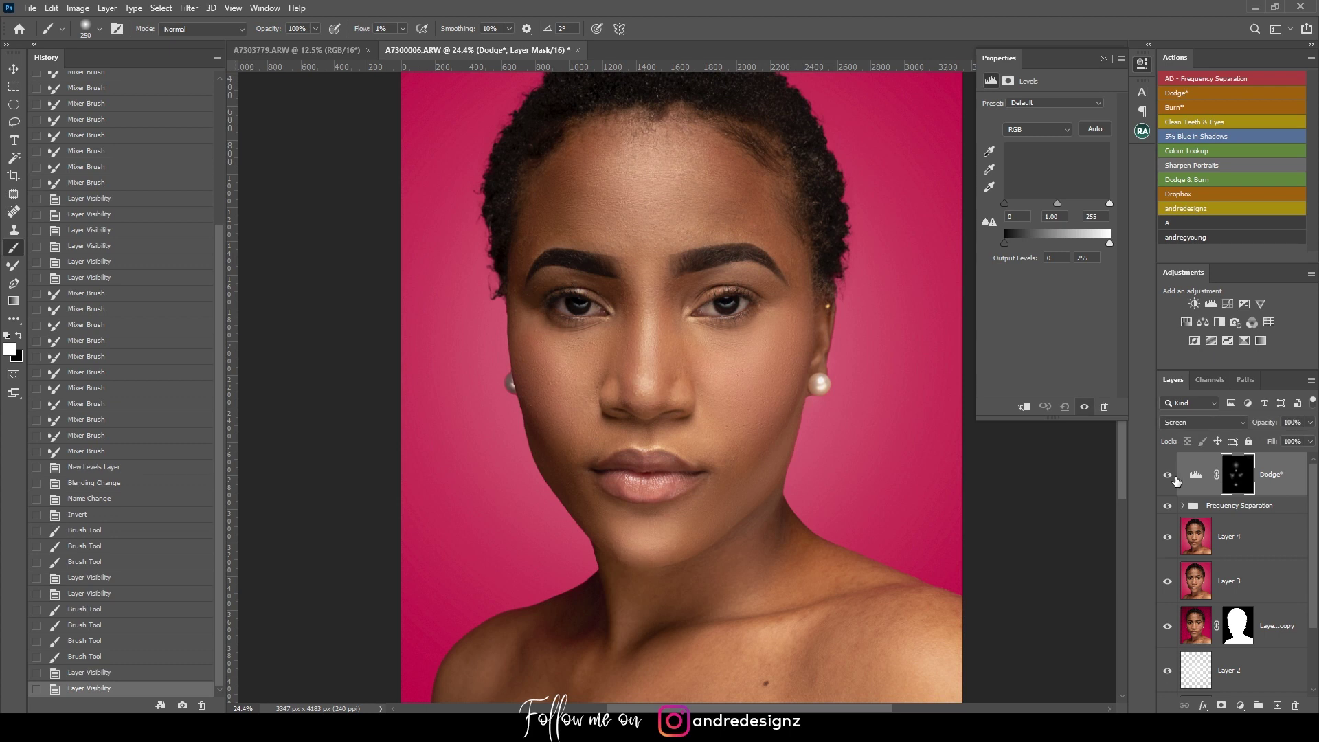
- Add a Burn* layer with the saved action and darken the sides of the upper nose bridge with a 200-pixel brush
click(1179, 108)
key(bracketleft)
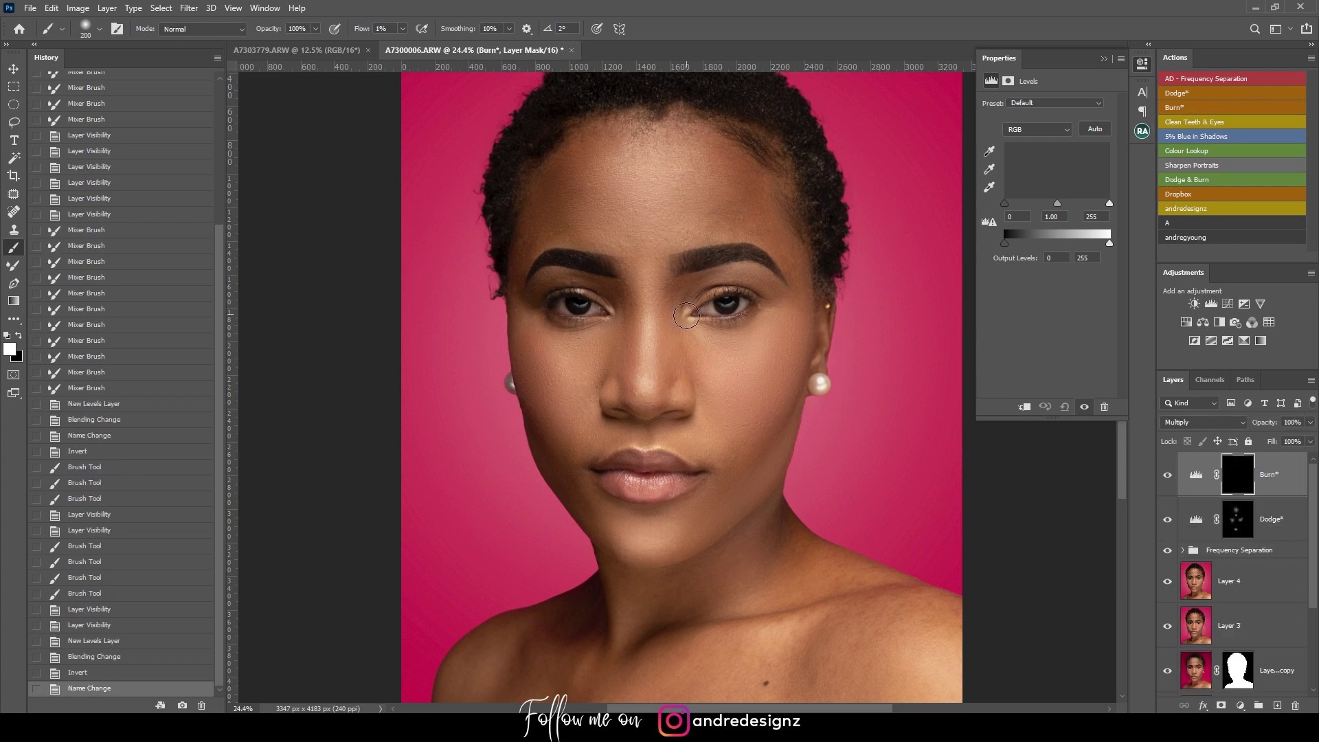
mouse_move(674, 285)
mouse_down()
mouse_move(645, 359)
mouse_move(624, 287)
mouse_up()
click(626, 263)
- Enlarge the brush to 400 pixels and darken the cheek hollows, jawline and sides of the forehead on the Burn* mask
key(bracketright)
key(bracketright)
key(bracketright)
key(bracketright)
key(bracketright)
drag(732, 506, 749, 484)
drag(791, 433, 765, 463)
drag(556, 425, 574, 426)
drag(530, 373, 554, 429)
drag(572, 508, 576, 514)
drag(573, 158, 575, 171)
mouse_move(763, 203)
mouse_down()
mouse_move(785, 235)
mouse_move(727, 228)
mouse_up()
- Darken the upper chest below the collarbone on the Burn* mask with the 400-pixel brush
scroll(726, 228, down, 2)
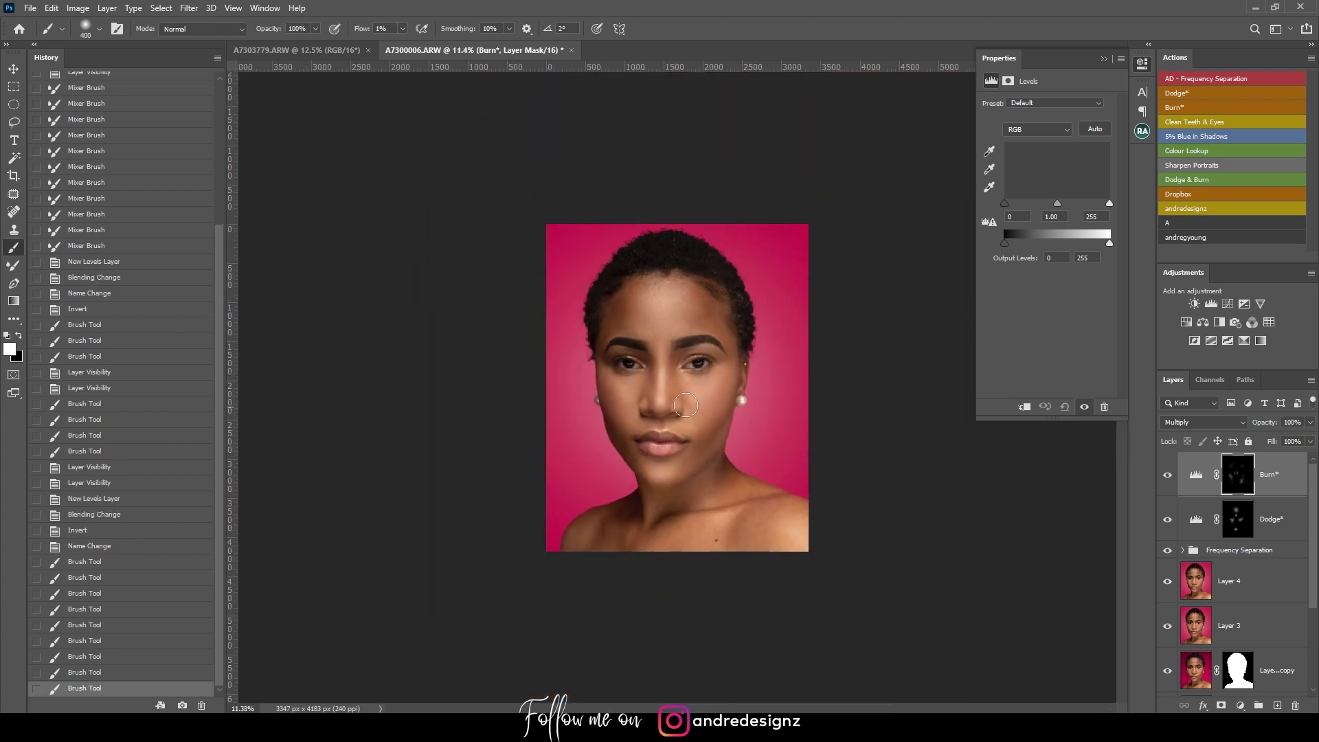
scroll(662, 273, up, 4)
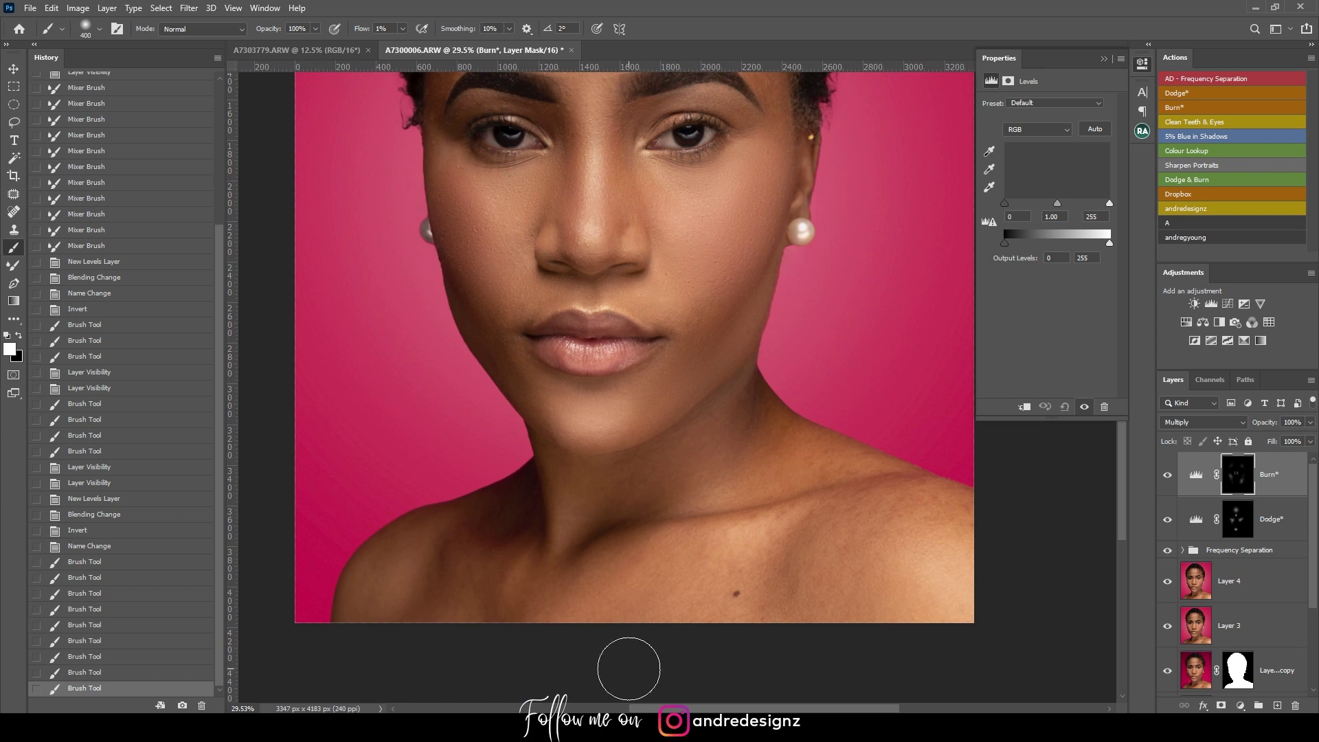
drag(657, 549, 711, 544)
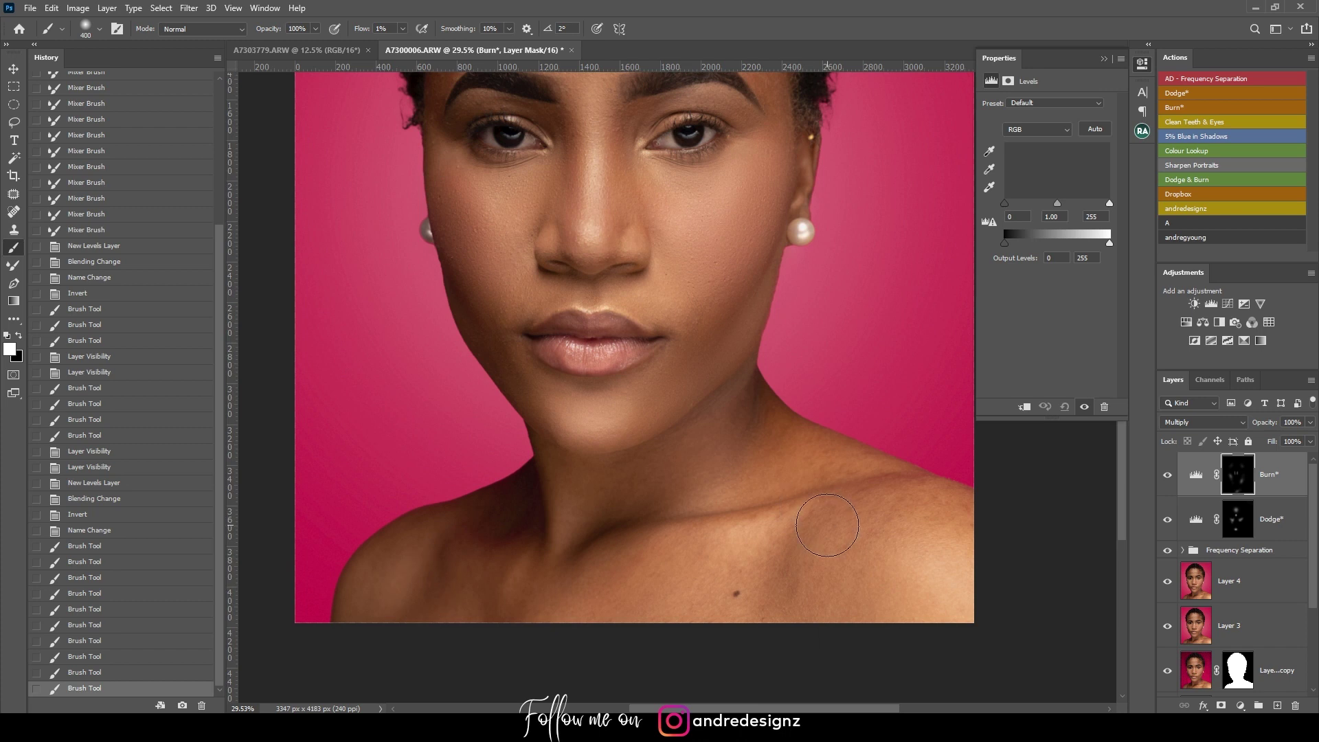
- Add a second Dodge* layer and brighten the dark patch on the right-hand lower cheek, reducing the brush to 175 pixels
scroll(790, 390, up, 7)
drag(769, 275, 745, 454)
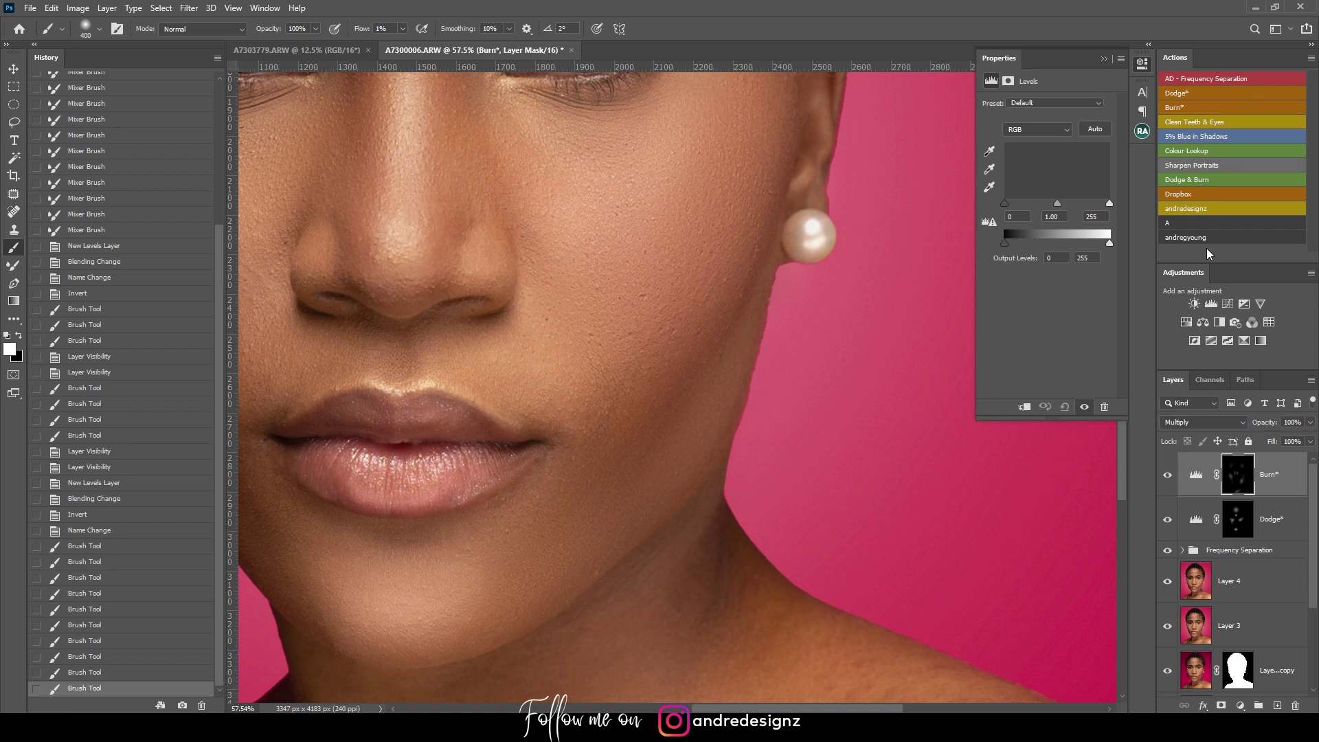
click(1197, 95)
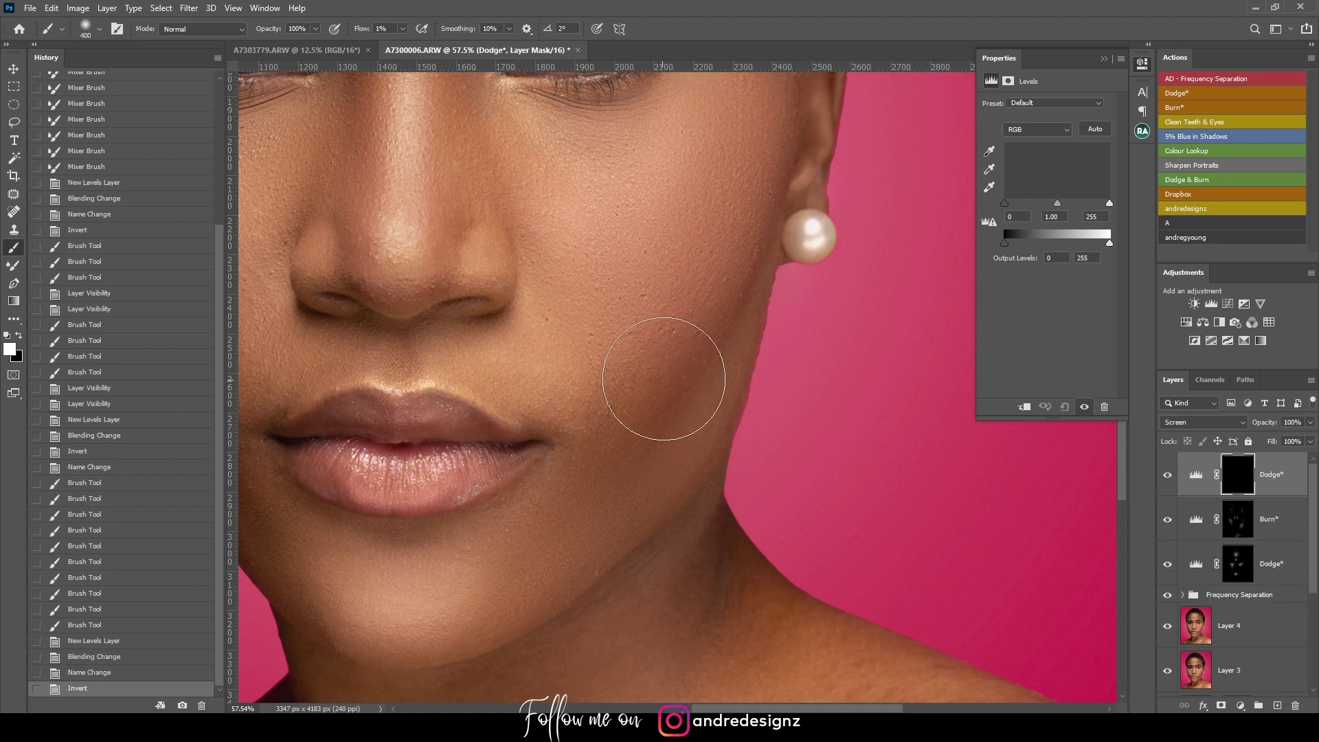
mouse_move(667, 403)
mouse_down()
mouse_move(686, 351)
mouse_move(632, 447)
mouse_up()
key(bracketleft)
key(bracketleft)
key(bracketleft)
mouse_move(737, 307)
mouse_down()
mouse_move(683, 414)
mouse_move(583, 532)
mouse_move(563, 526)
mouse_move(521, 543)
mouse_up()
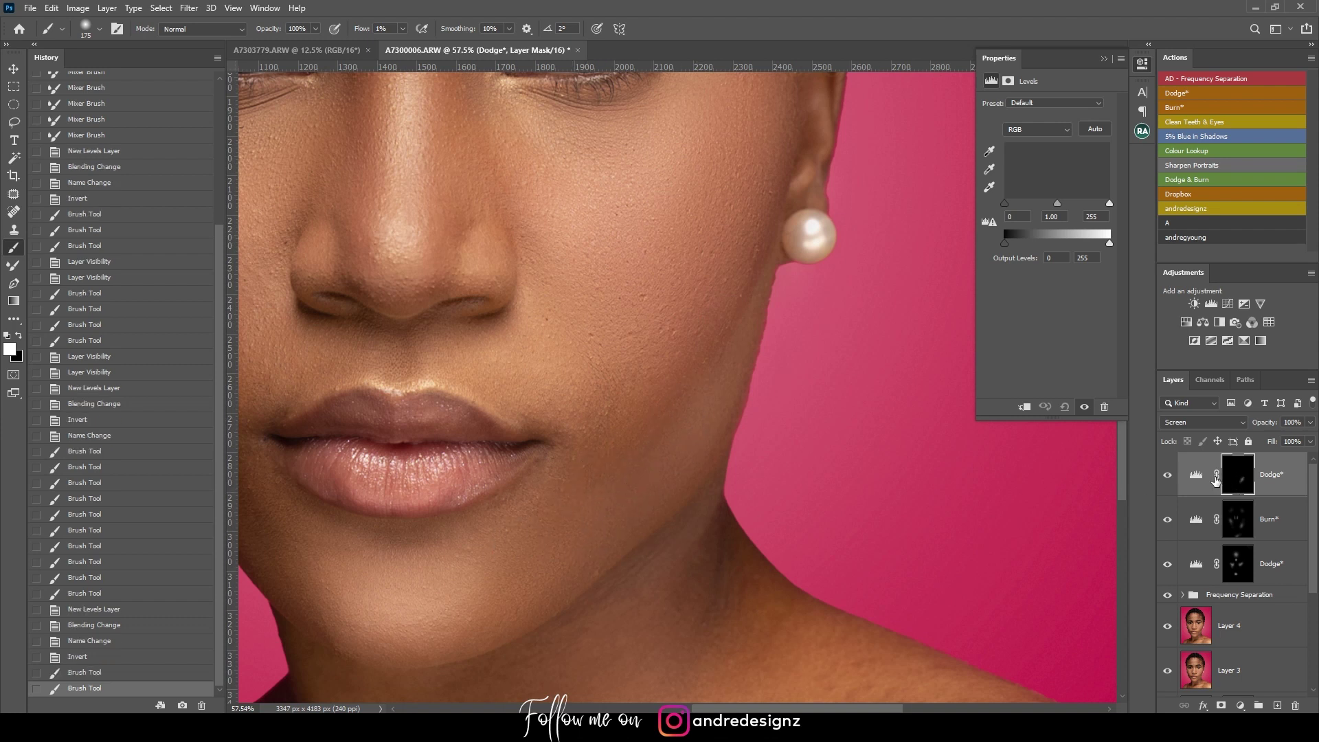
- Compare the portrait with the newest Dodge* layer hidden and shown, and brighten the skin below the right-hand mouth corner on its mask
click(1166, 477)
click(1166, 477)
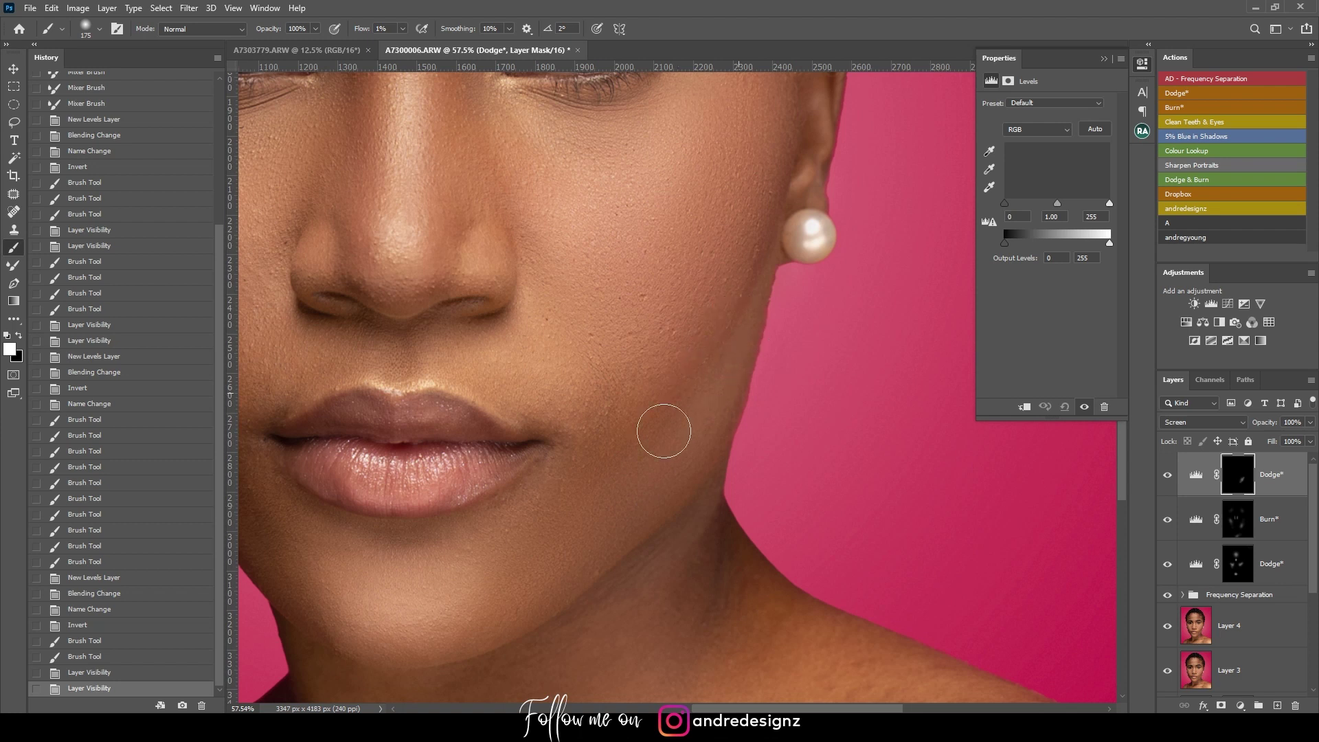
mouse_move(564, 542)
mouse_down()
mouse_move(547, 517)
mouse_move(557, 510)
mouse_up()
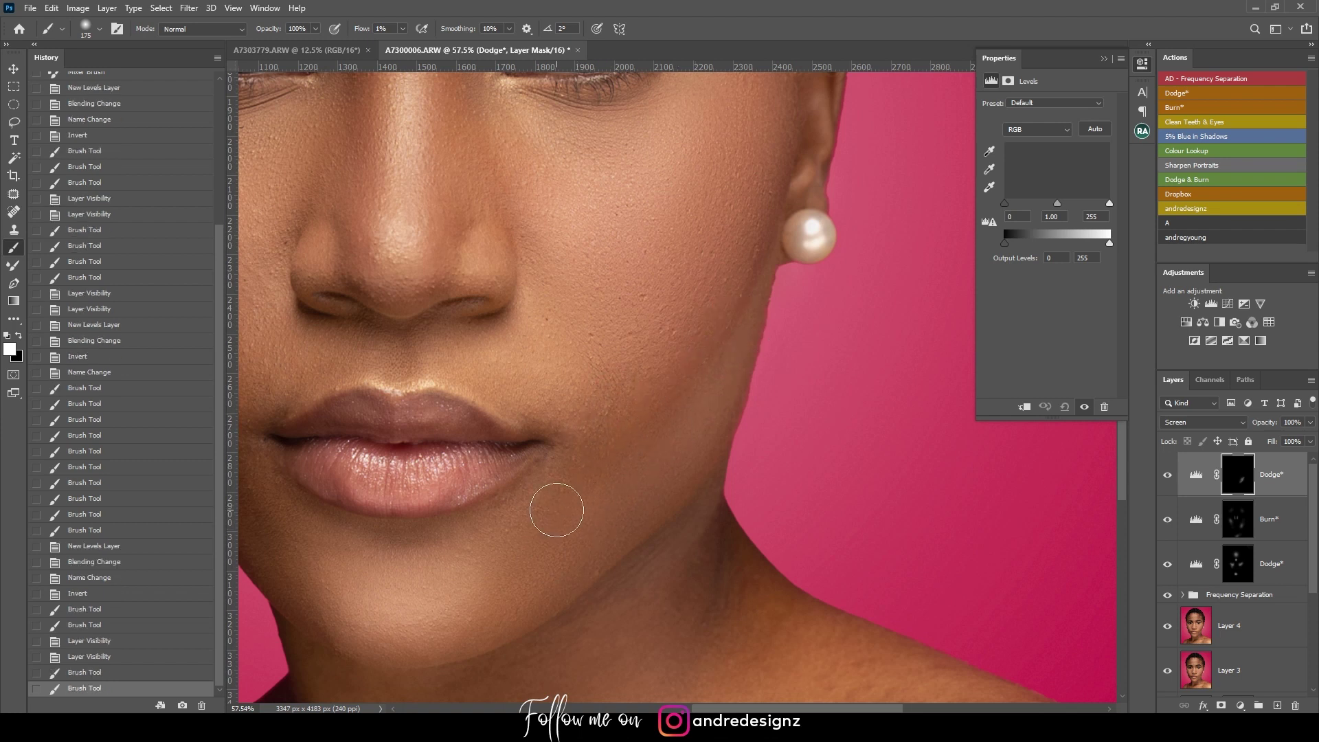
scroll(558, 514, down, 3)
scroll(553, 526, up, 5)
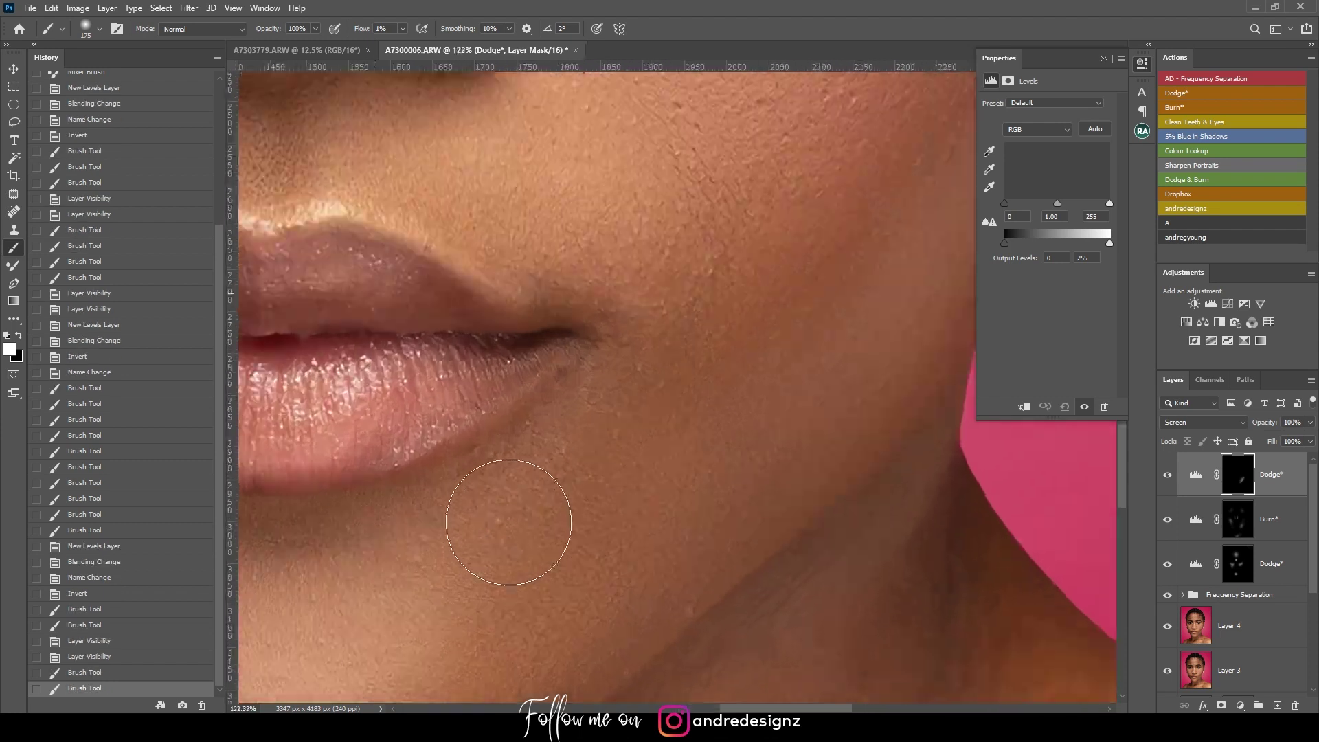
scroll(508, 523, down, 1)
scroll(530, 477, down, 2)
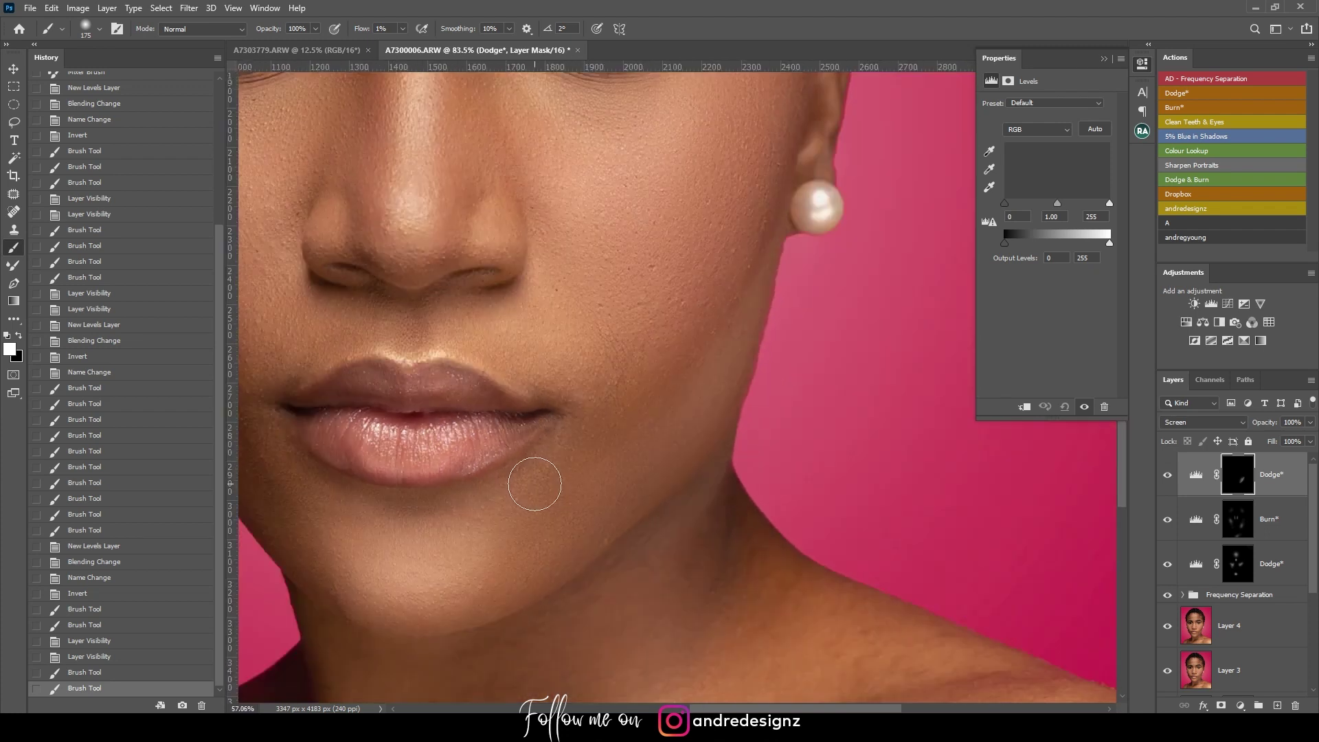
scroll(534, 484, down, 3)
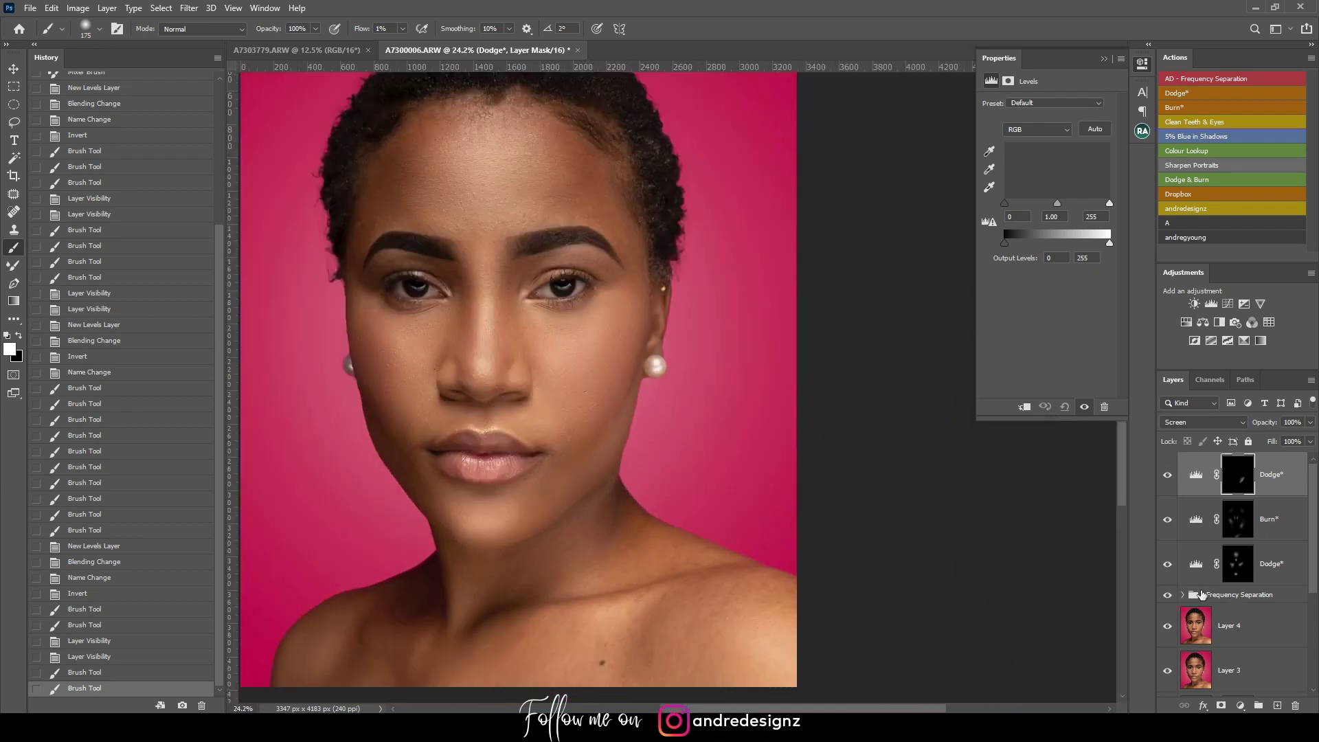
- Lasso the uneven patch on the right-hand lower cheek of the Low* layer and smooth it with a 27.7-pixel Gaussian Blur
click(1185, 598)
scroll(1279, 581, down, 4)
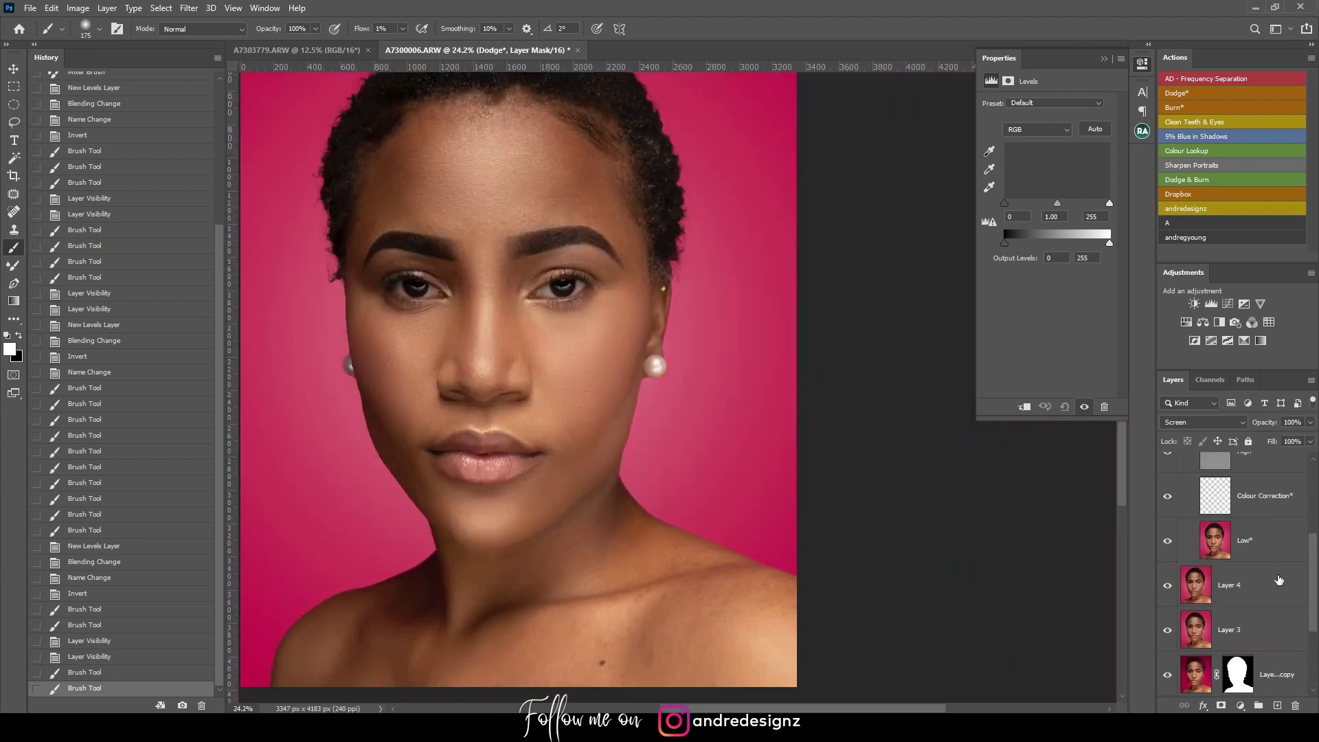
click(1268, 546)
scroll(821, 438, up, 5)
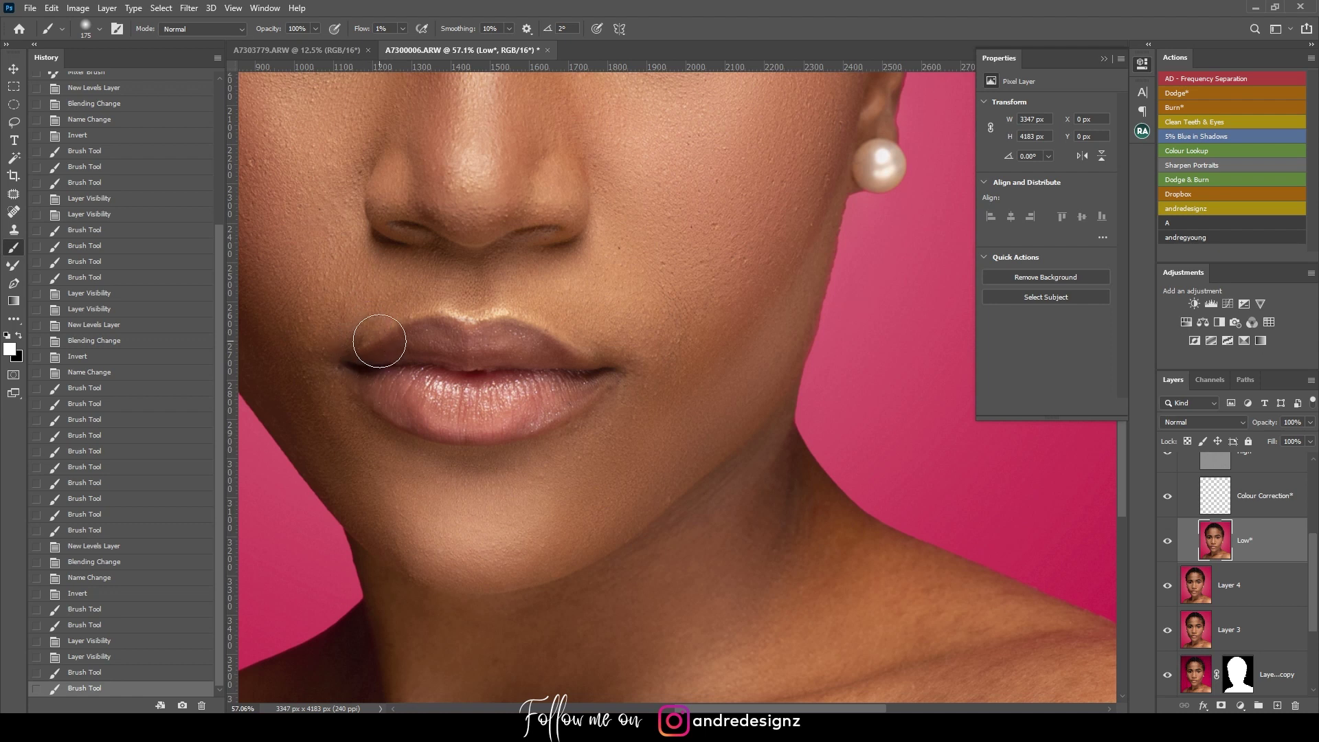
key(l)
mouse_move(765, 273)
mouse_down()
mouse_move(674, 467)
mouse_move(796, 305)
mouse_move(766, 268)
mouse_up()
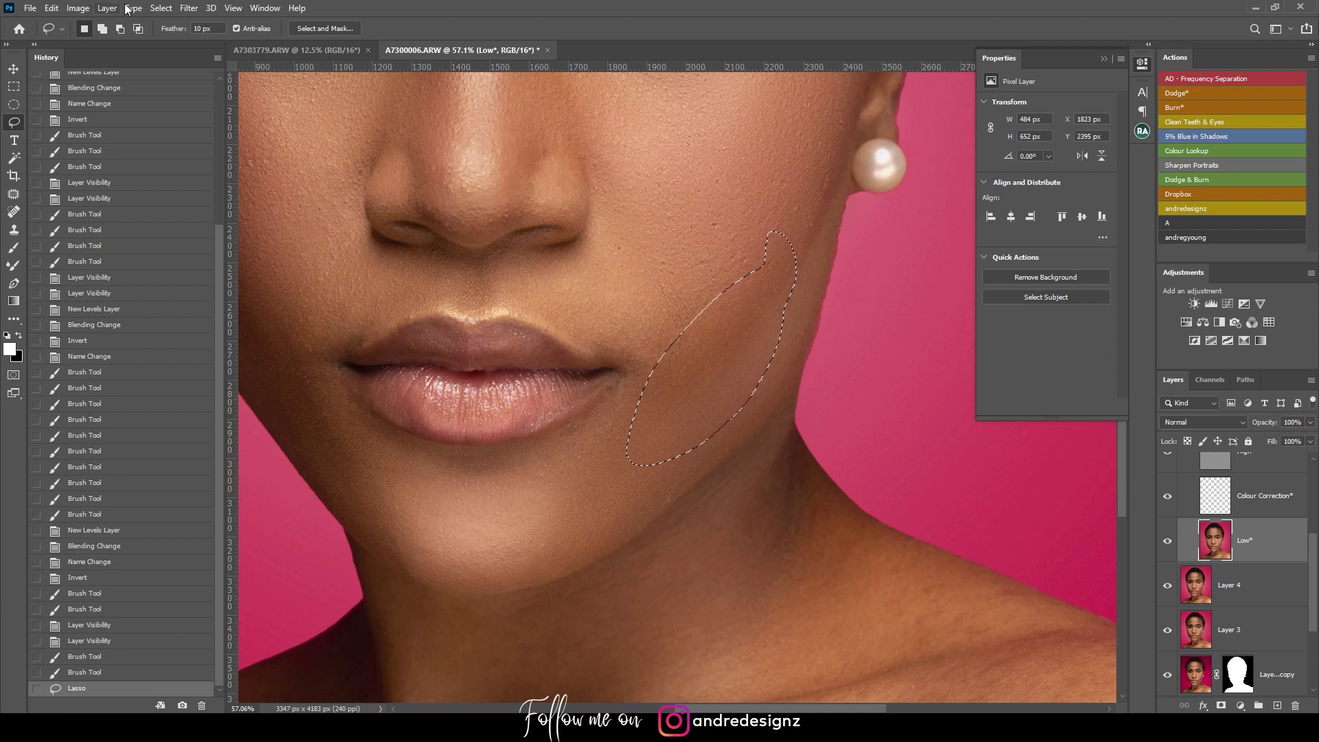
click(189, 8)
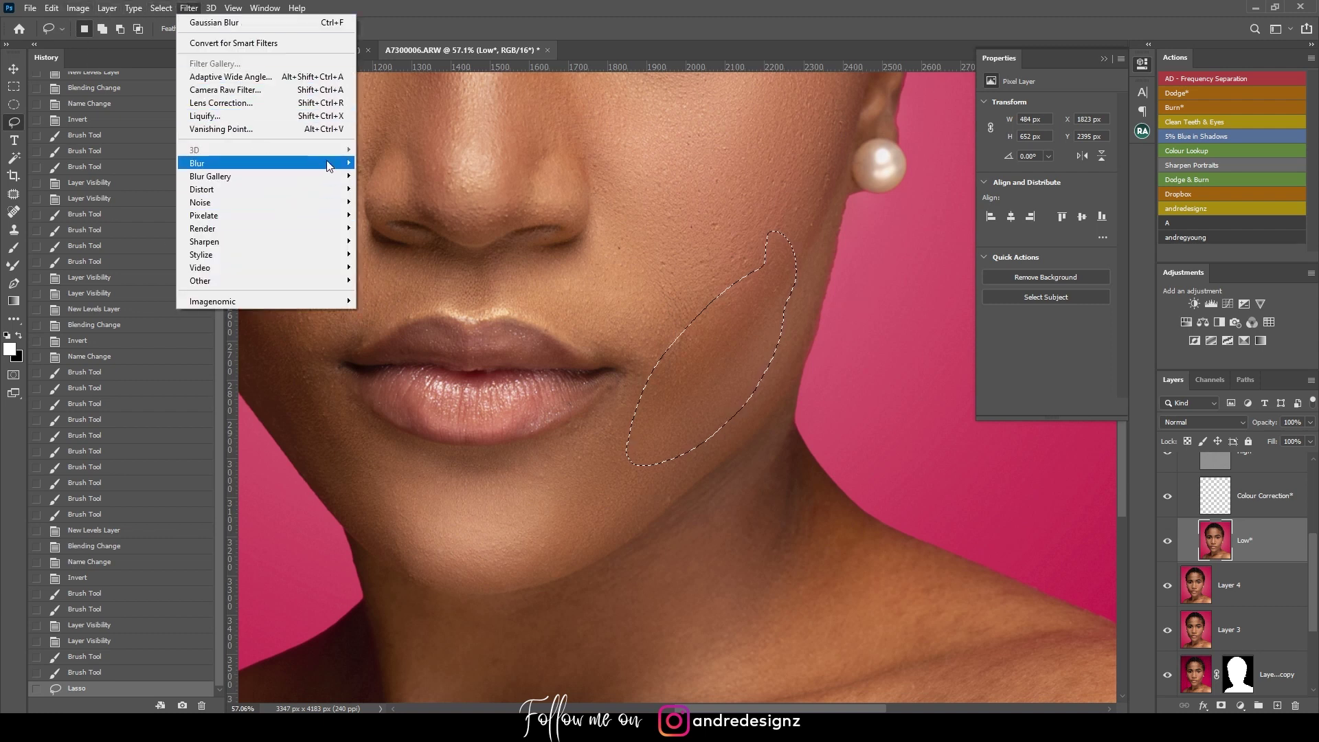
mouse_move(330, 165)
click(426, 215)
drag(725, 213, 404, 226)
drag(317, 432, 348, 433)
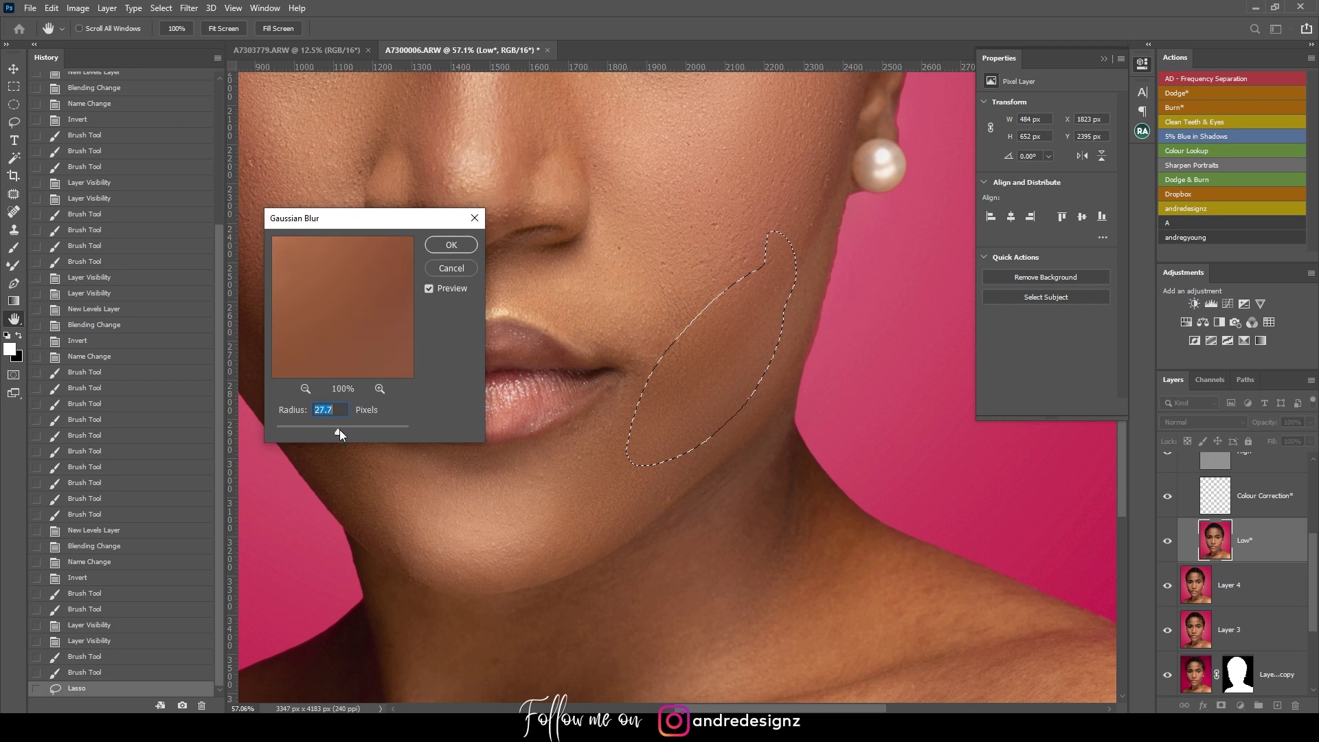
click(450, 245)
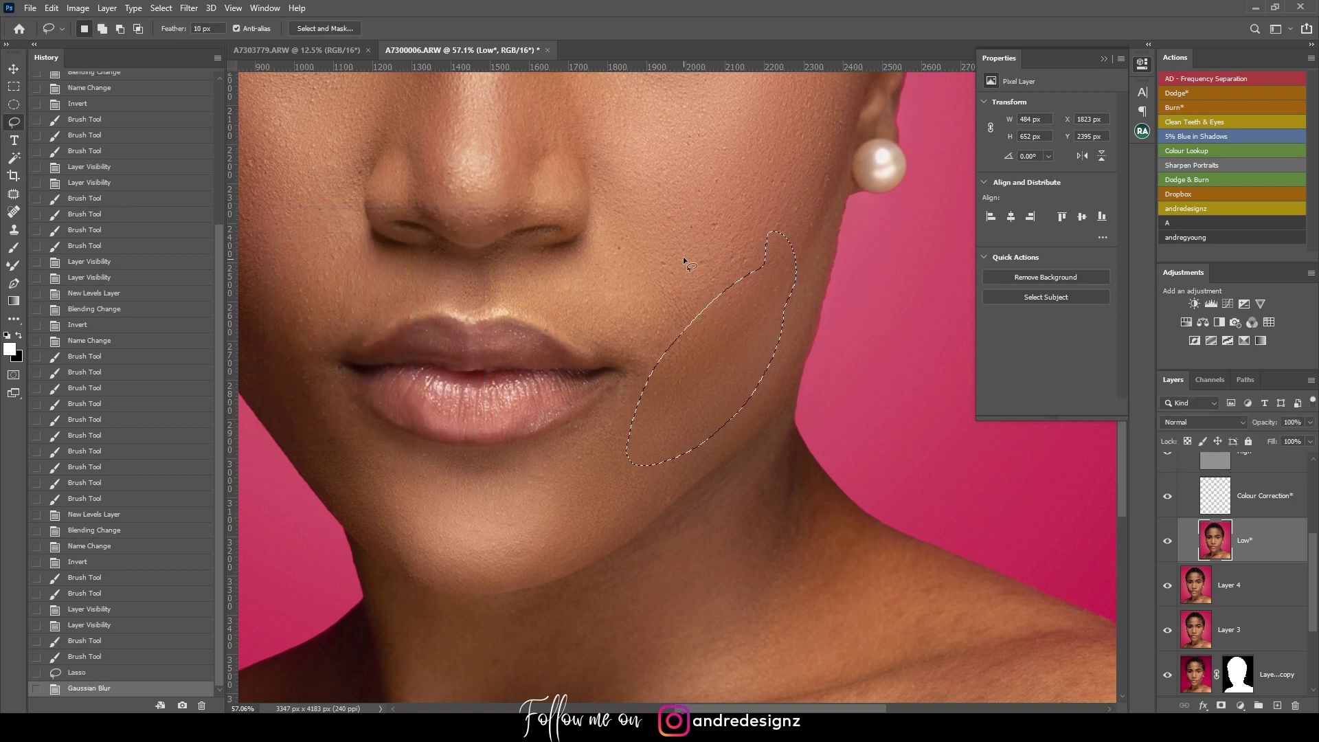
key(ctrl+d)
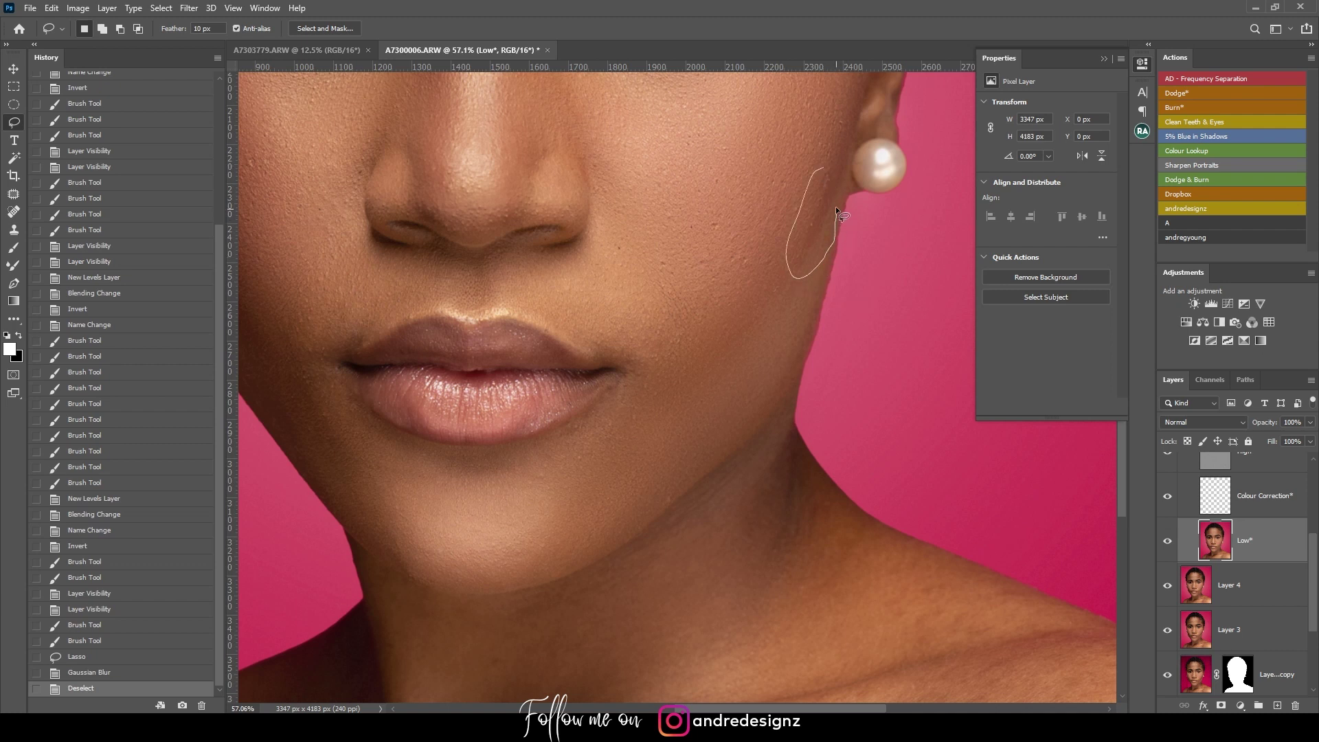
- Lasso the narrow strip of cheek below the right-hand earring on the Low* layer and reapply the last Gaussian Blur
drag(831, 158, 833, 160)
key(ctrl+d)
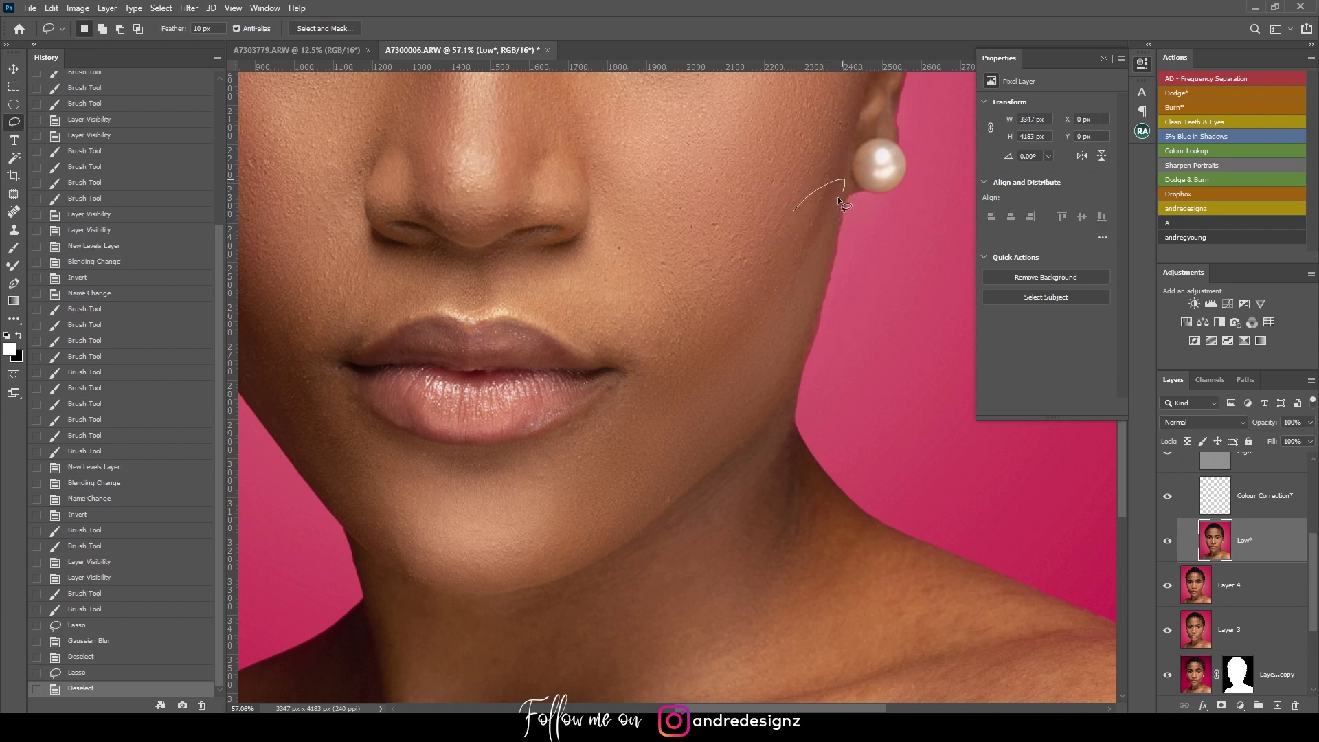
drag(725, 314, 713, 303)
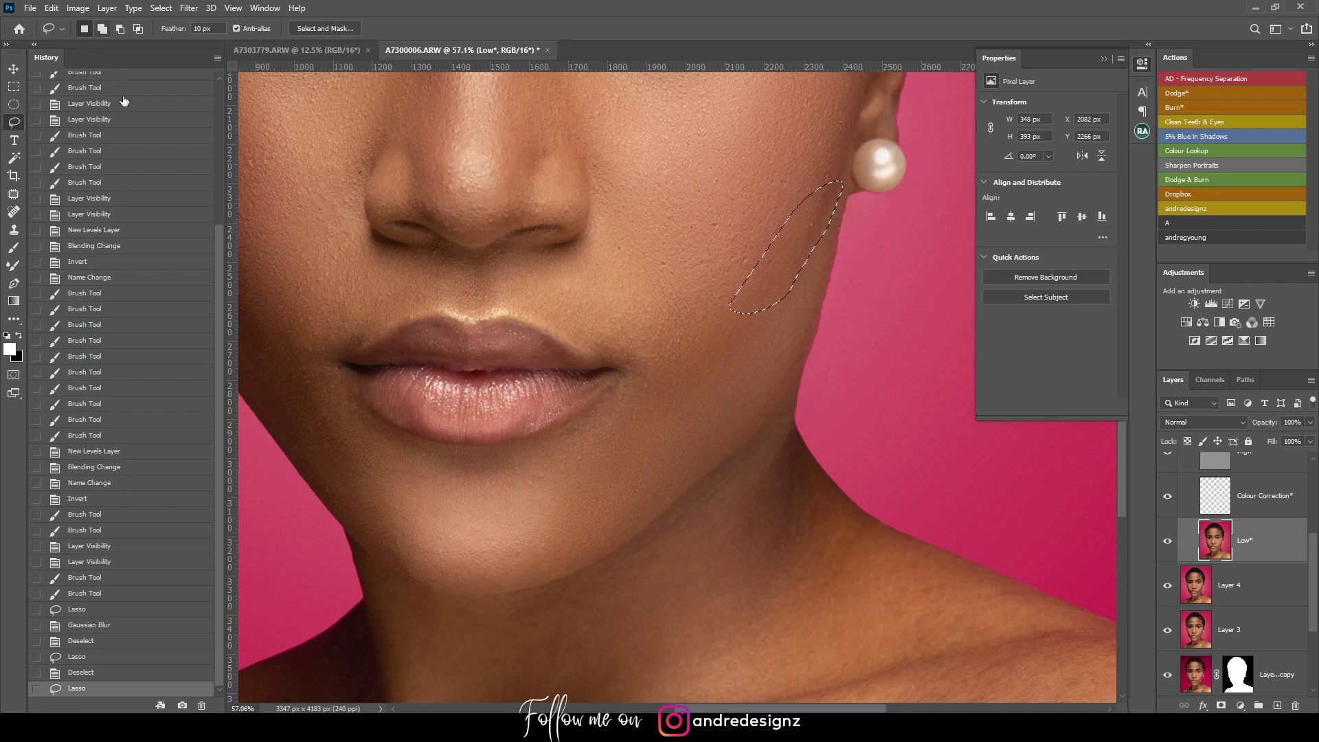
click(189, 8)
mouse_move(211, 8)
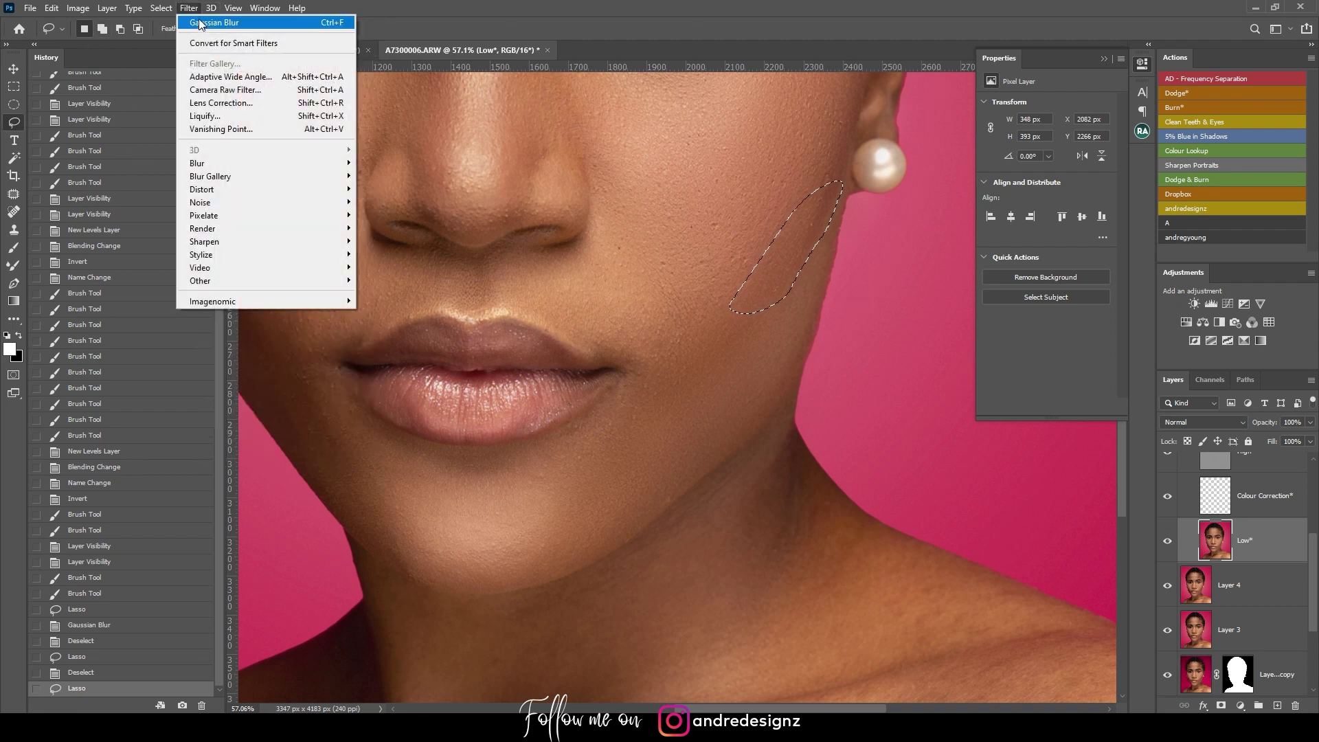
click(206, 22)
key(ctrl+d)
- Examine the blurred cheek and the jawline edge below the right-hand earring up close and within the whole portrait
scroll(859, 323, up, 8)
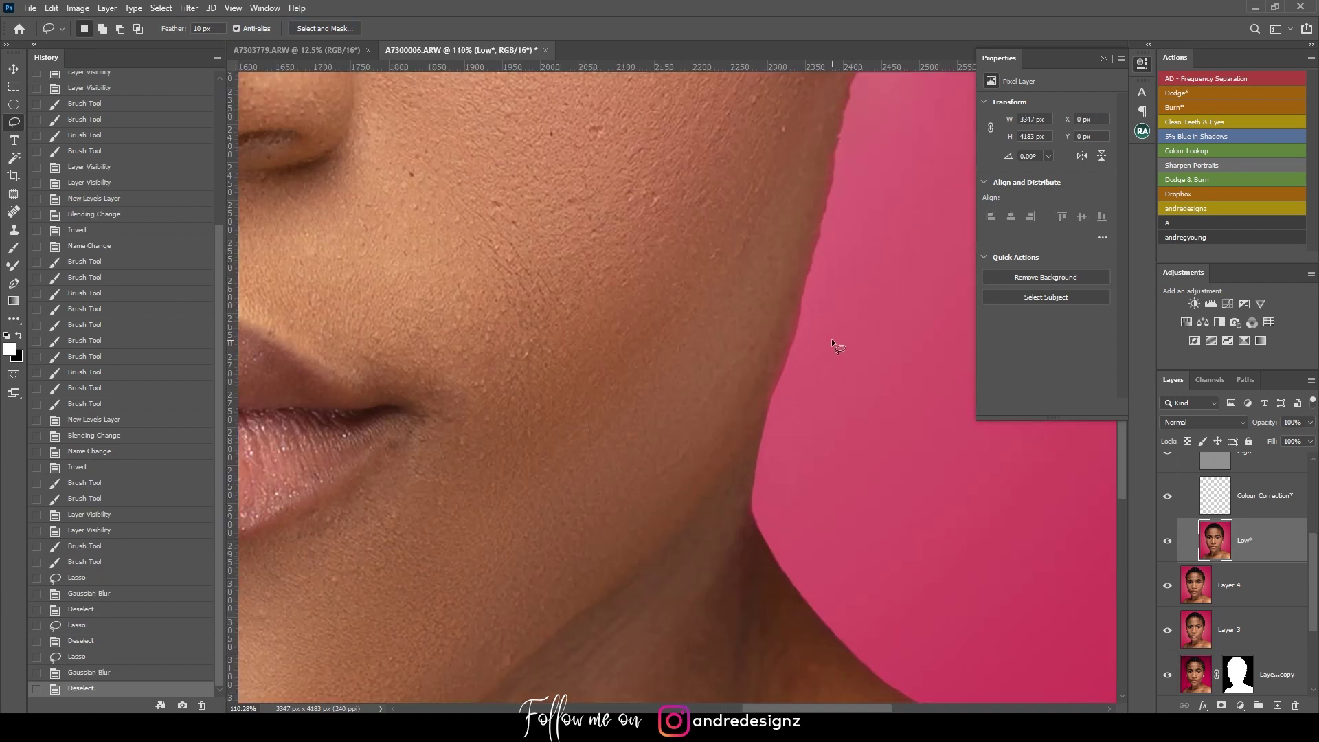
drag(845, 312, 695, 520)
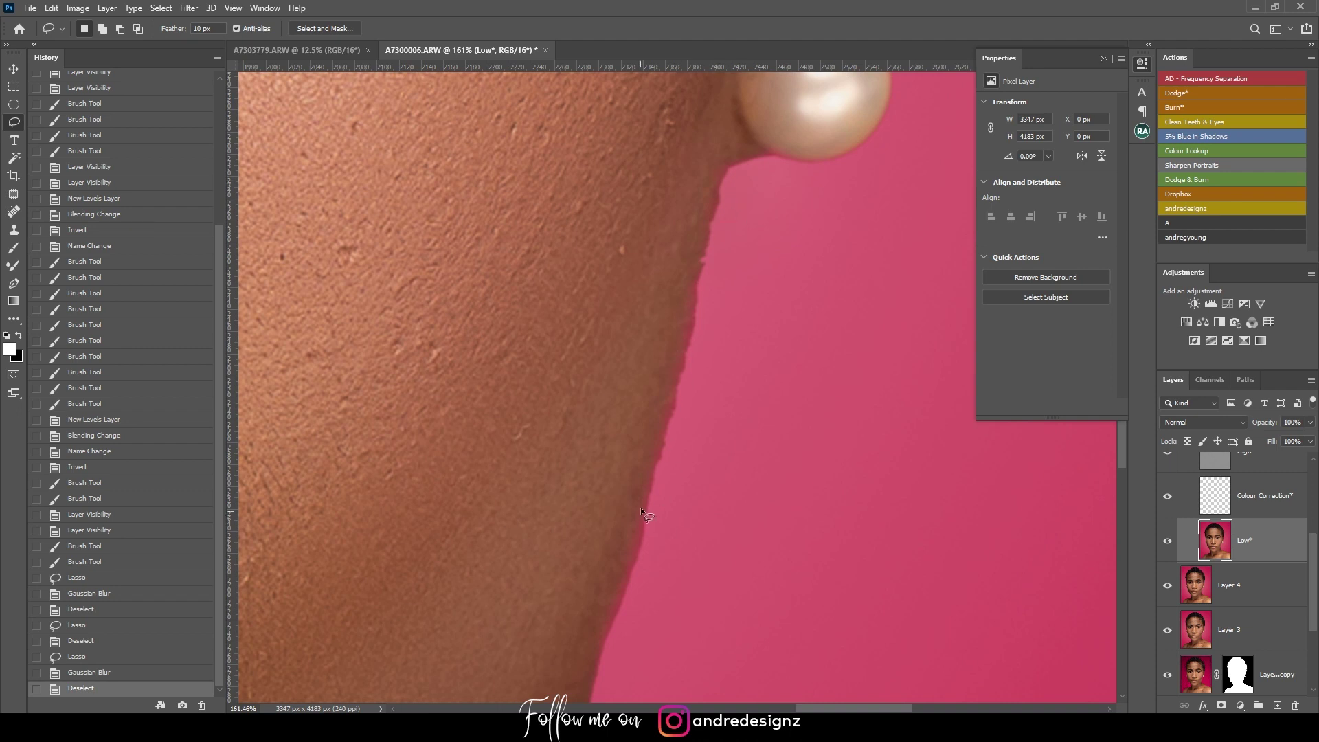
scroll(674, 371, down, 16)
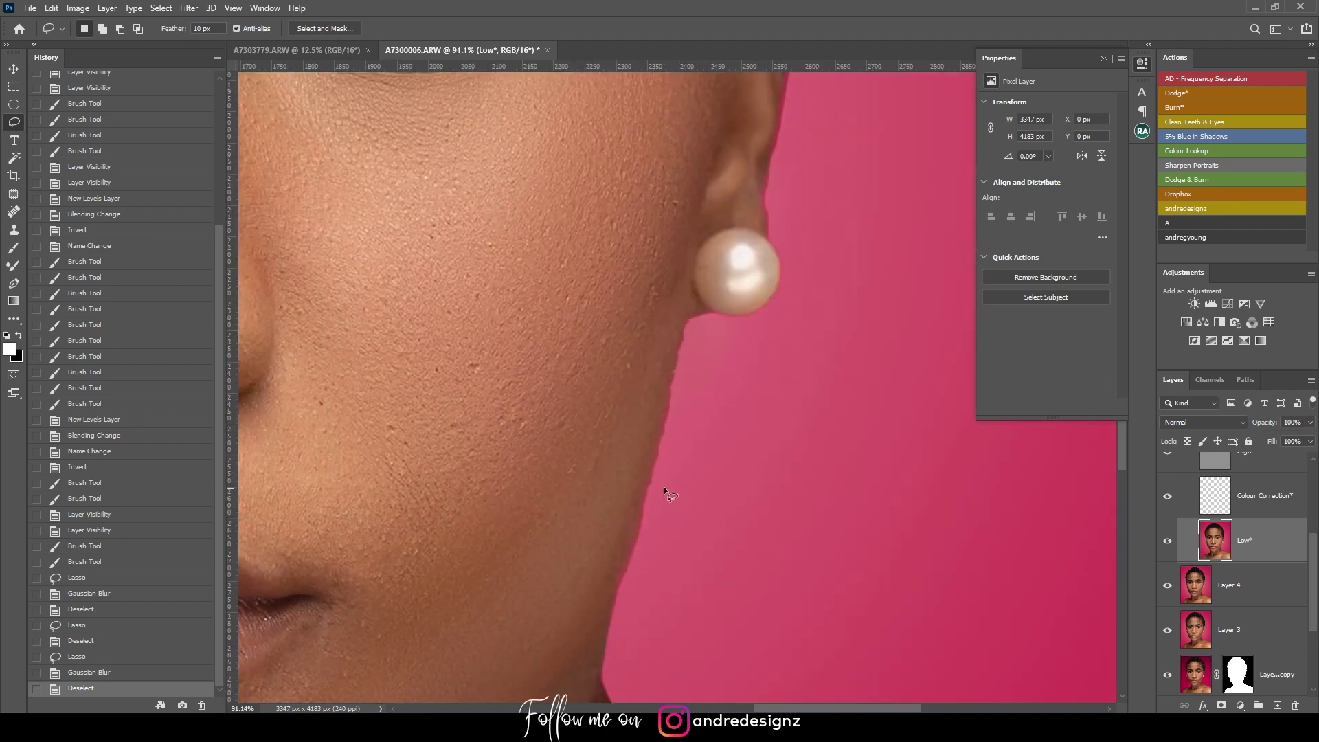
scroll(798, 387, up, 2)
scroll(798, 387, down, 5)
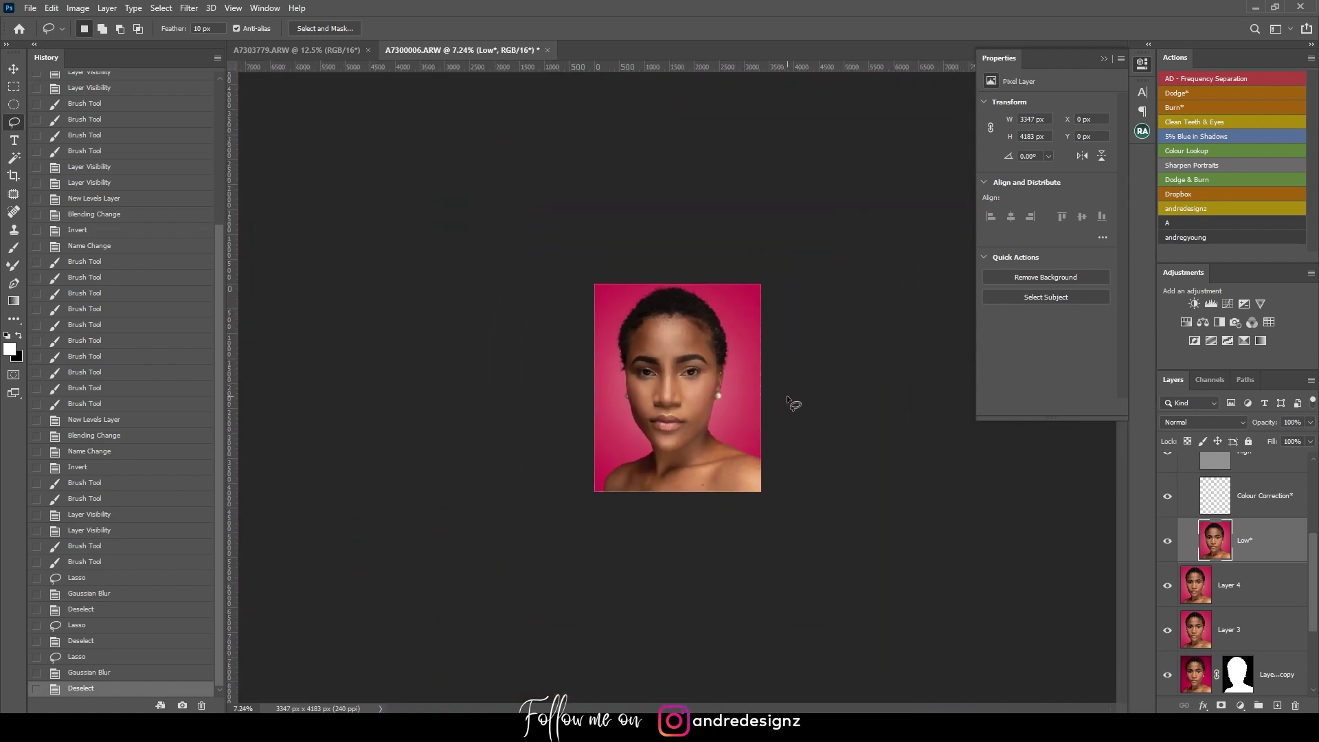
scroll(790, 404, up, 8)
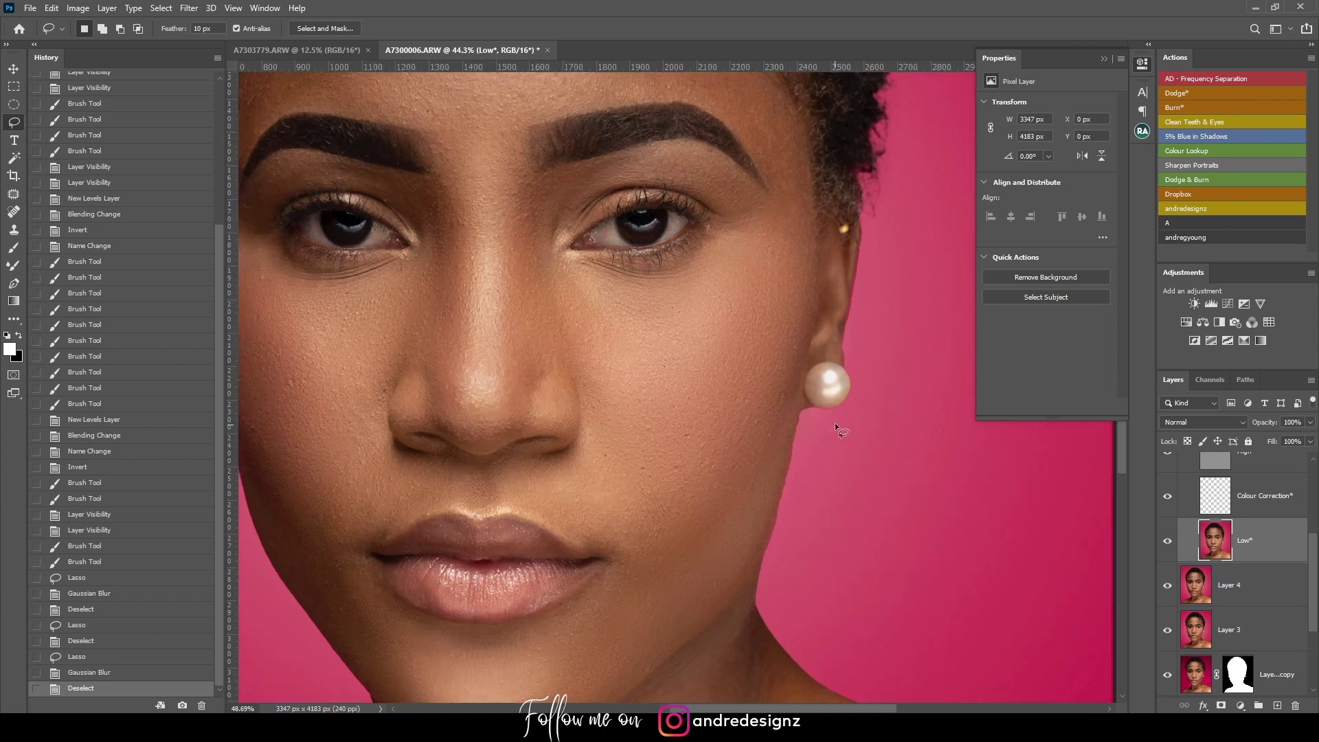
scroll(839, 426, up, 3)
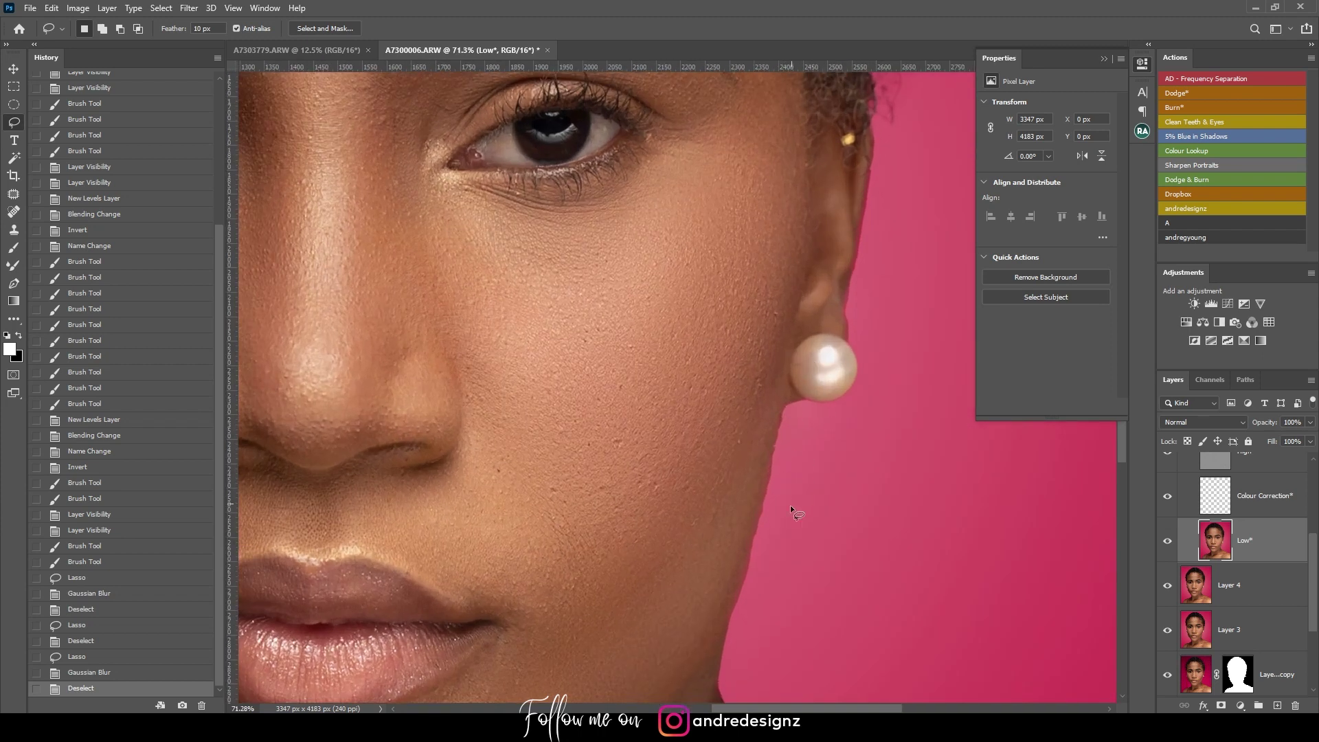
scroll(767, 523, down, 8)
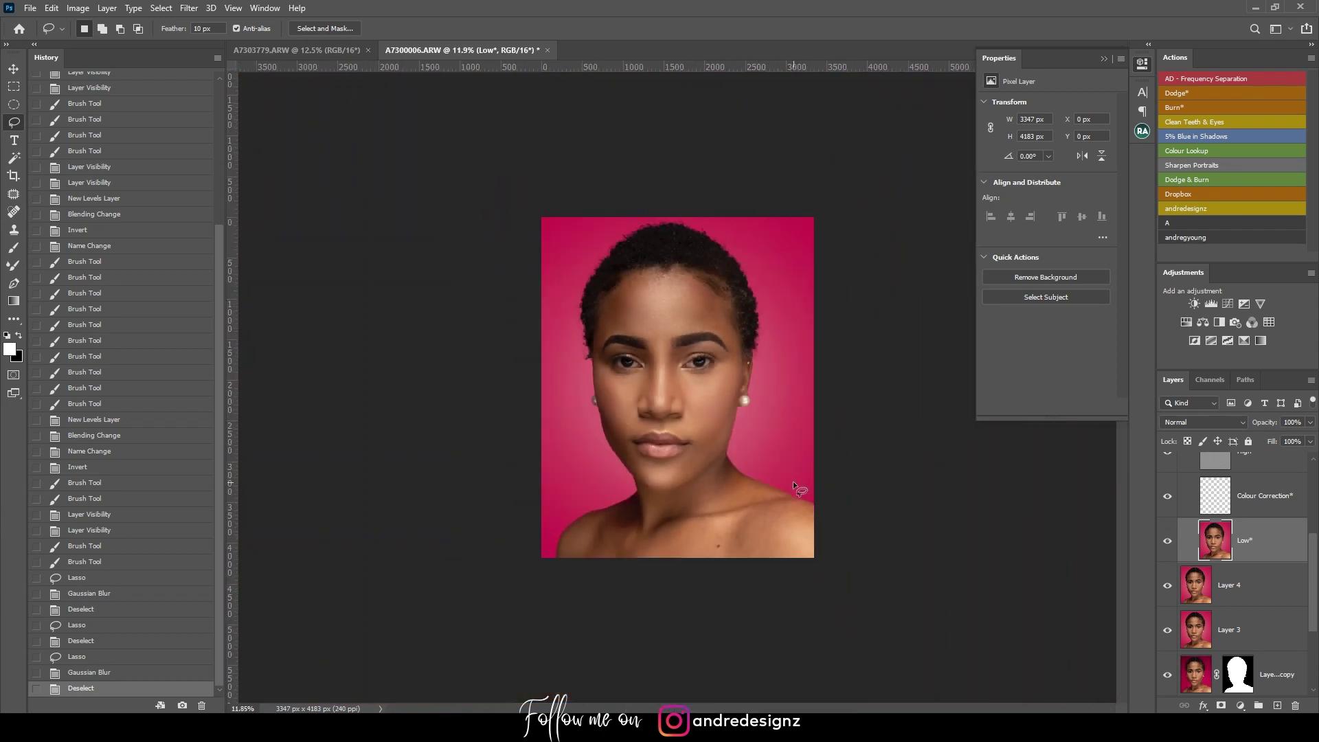
scroll(779, 467, up, 4)
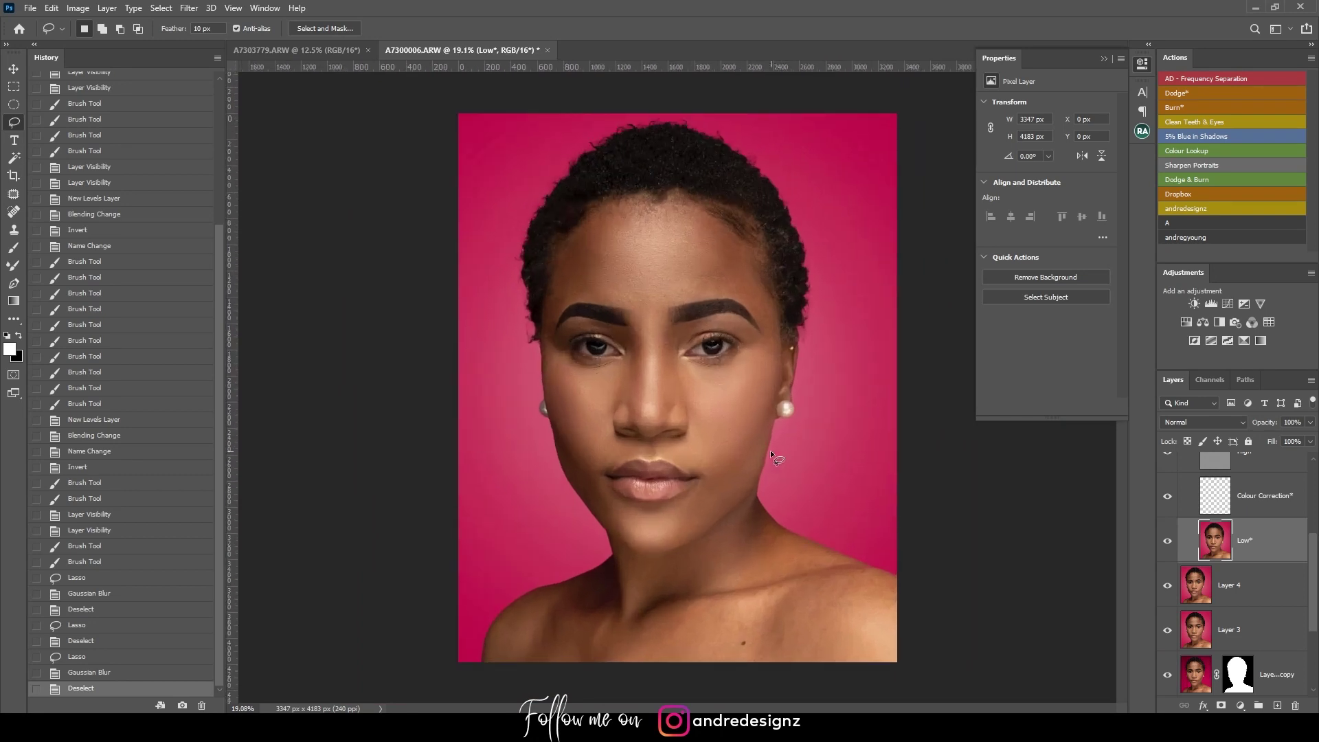
scroll(787, 461, down, 4)
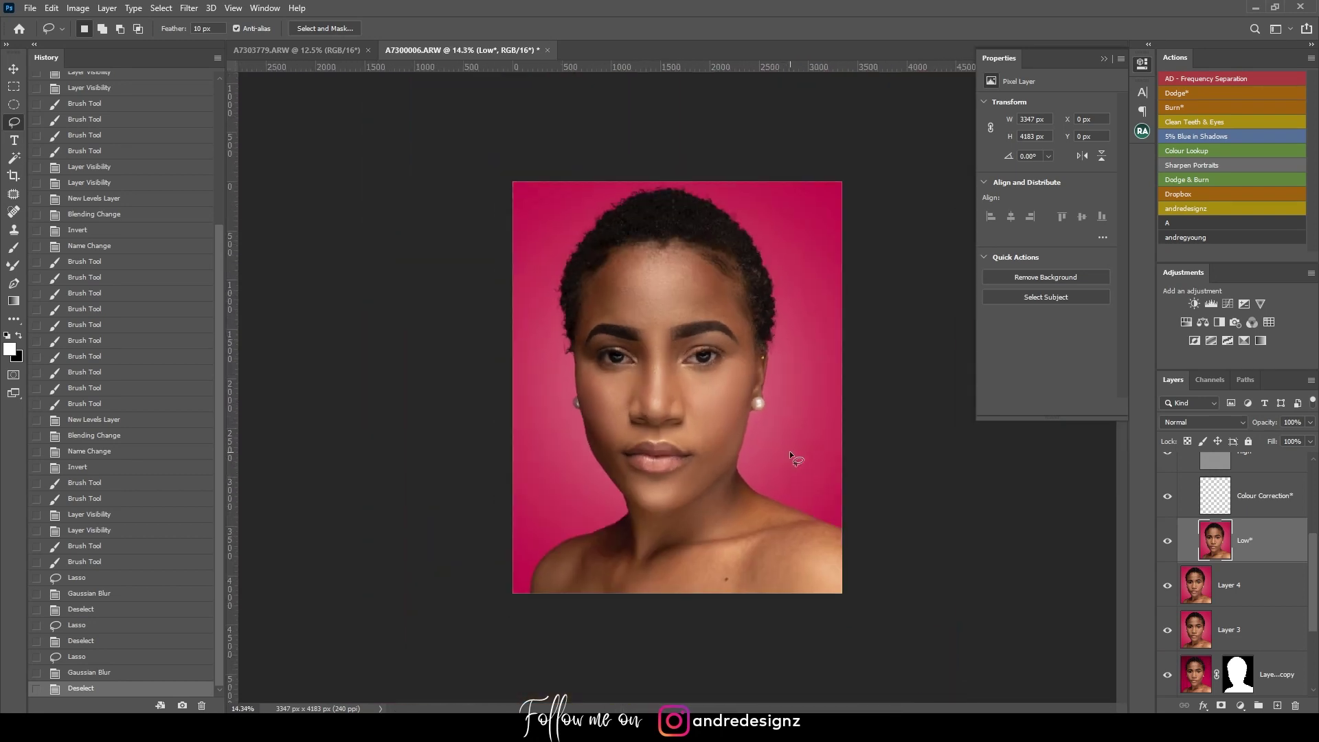
scroll(797, 481, up, 2)
- Compare the whole portrait with the Frequency Separation group hidden and shown
scroll(1195, 509, down, 2)
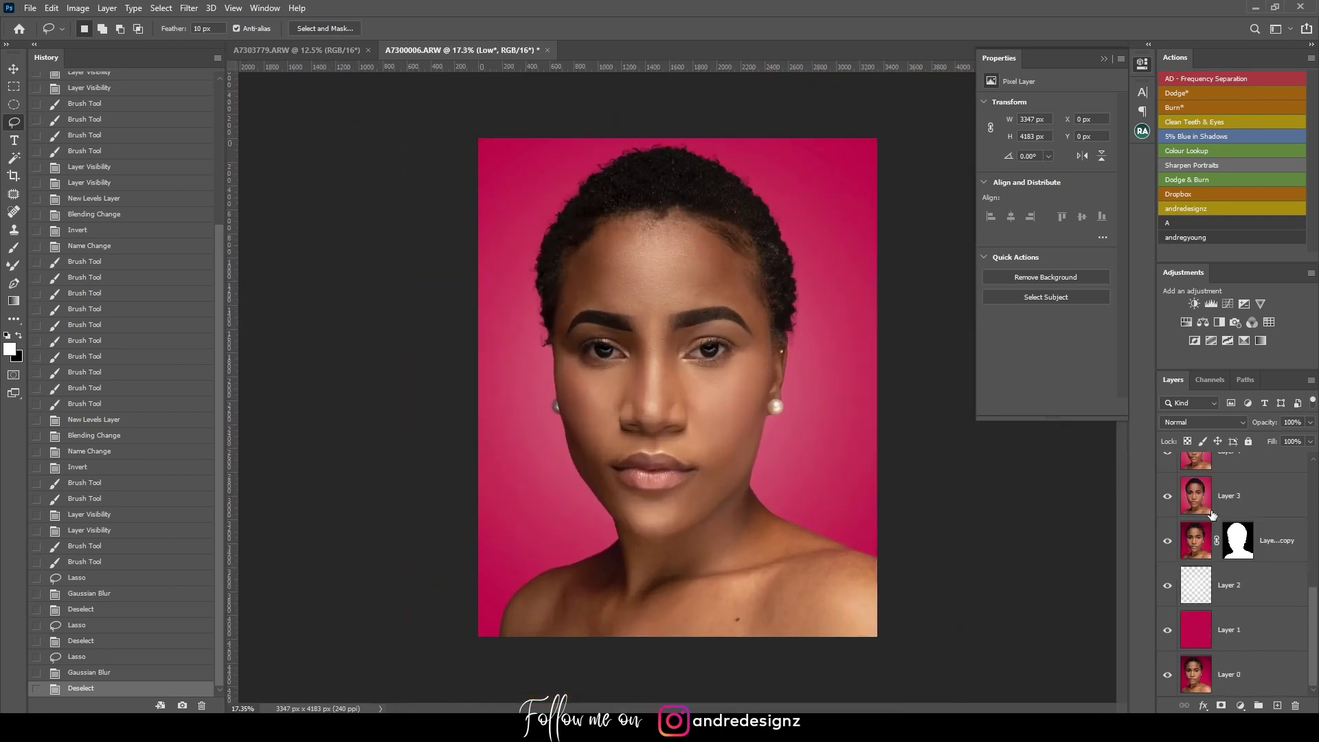
scroll(1186, 549, up, 5)
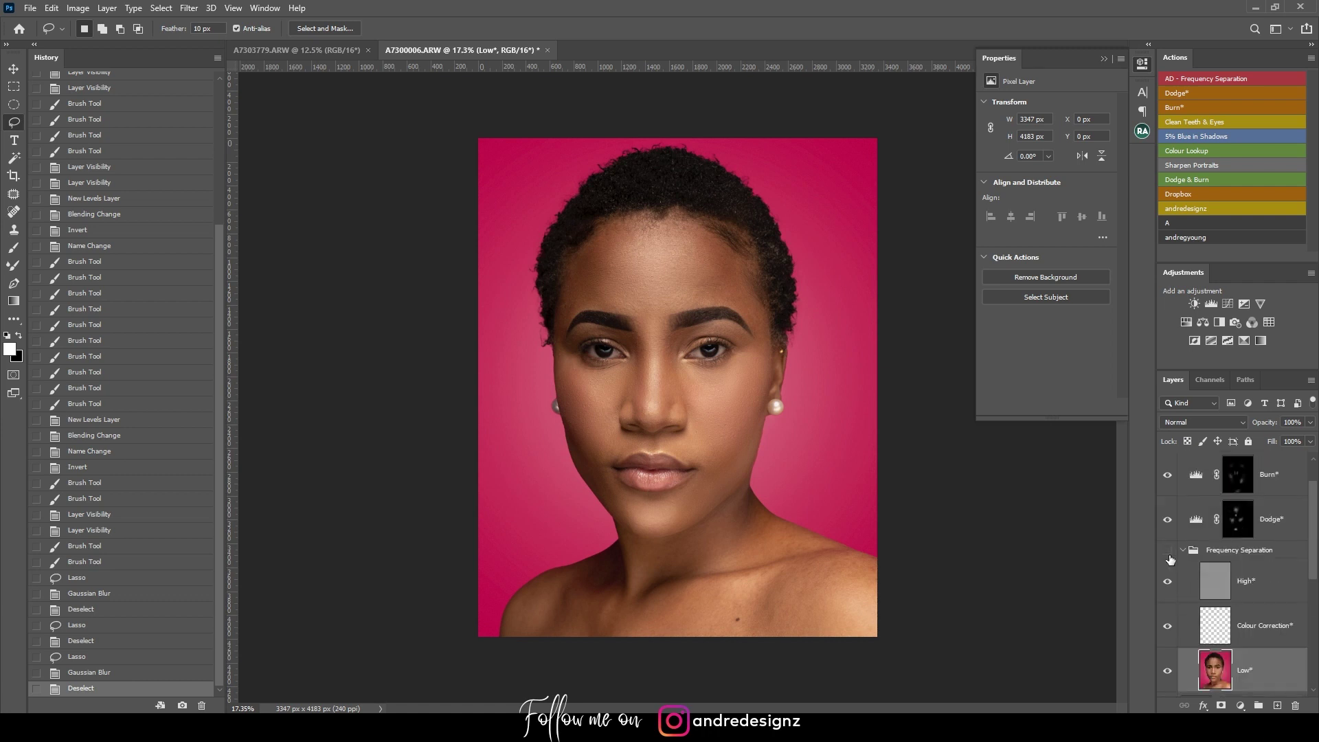
click(1168, 553)
click(1169, 552)
click(1169, 555)
click(1168, 555)
scroll(893, 495, down, 2)
scroll(868, 440, up, 2)
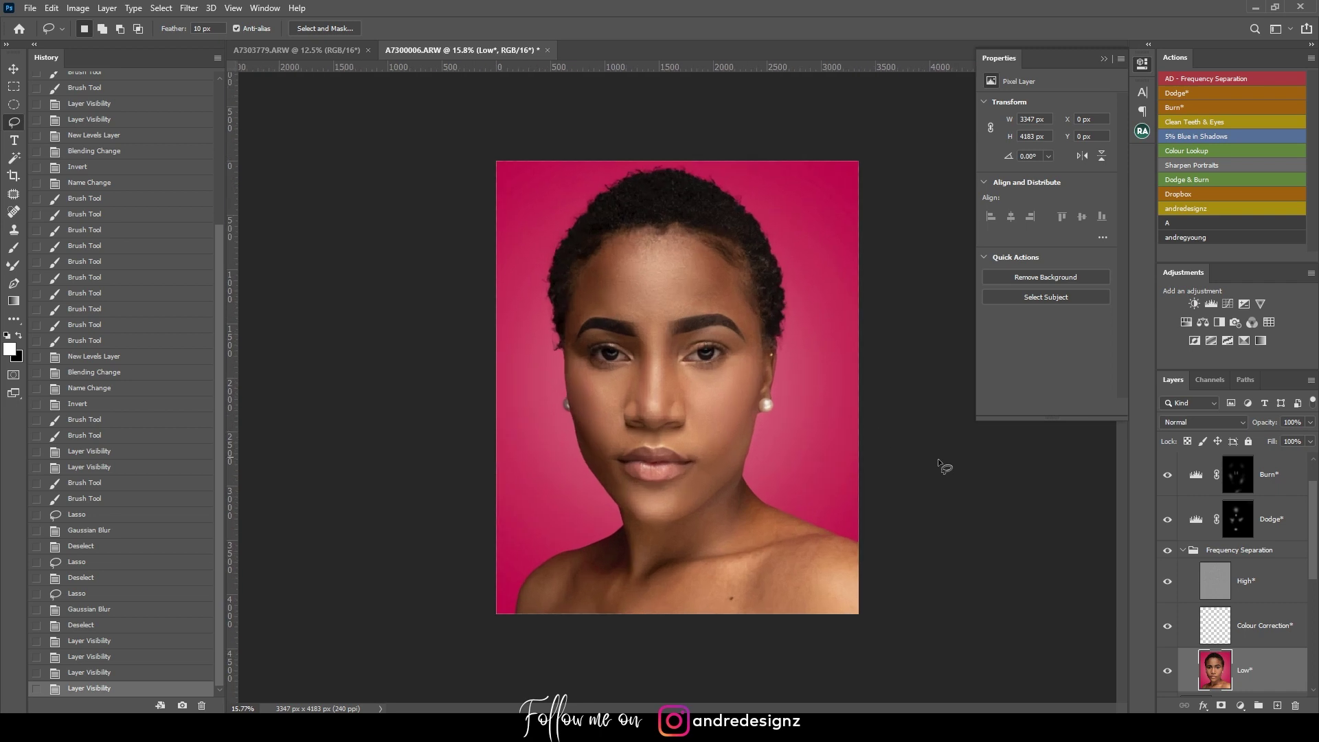
scroll(528, 300, up, 4)
scroll(533, 296, down, 4)
key(ctrl+0)
scroll(1276, 521, up, 1)
- Add a masked Clean Teeth & Eyes group above the newest Dodge* layer with the saved action
scroll(1275, 520, down, 3)
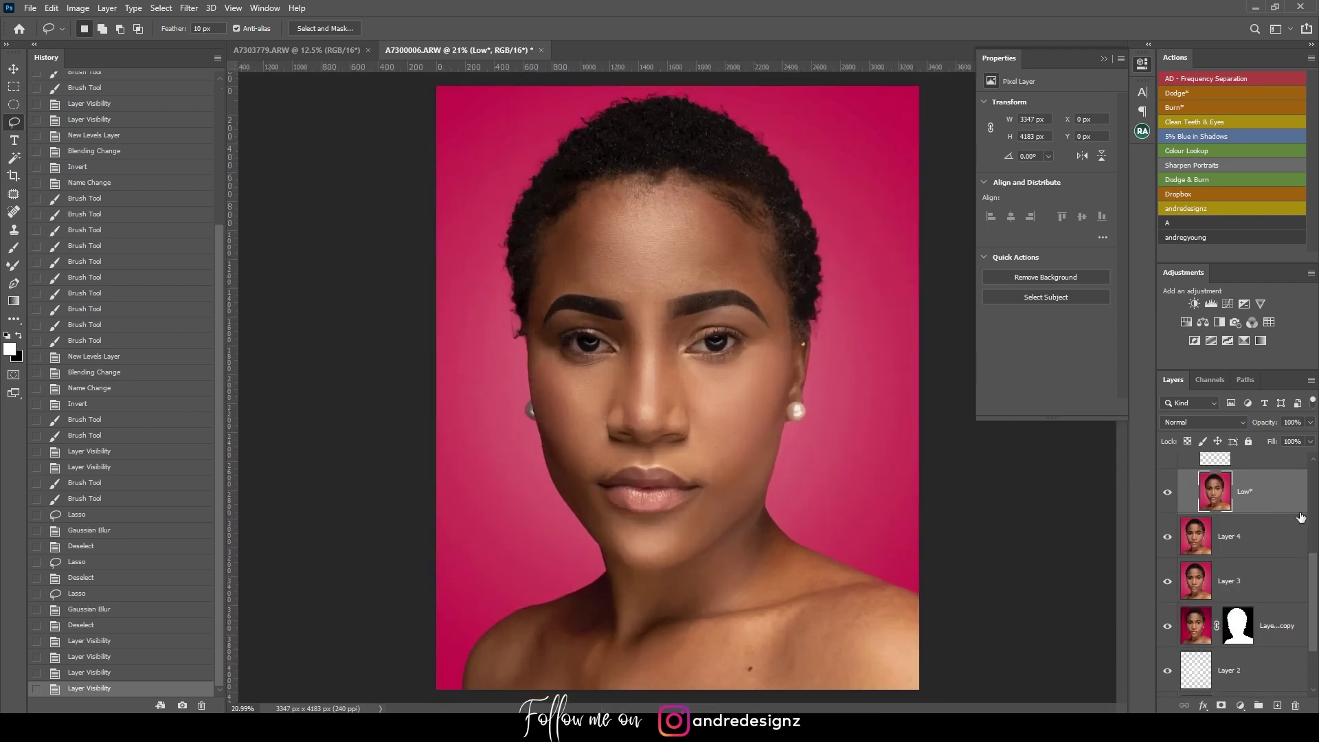
scroll(1272, 515, up, 3)
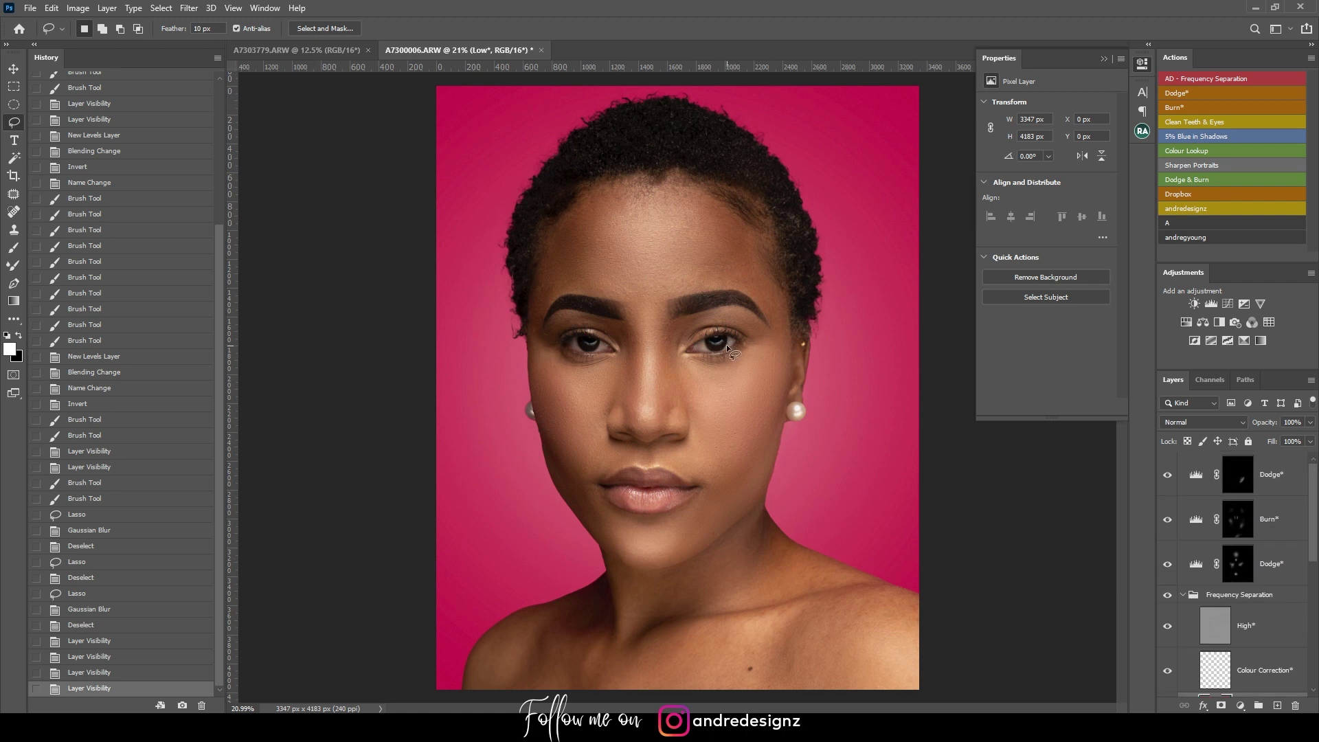
click(1238, 474)
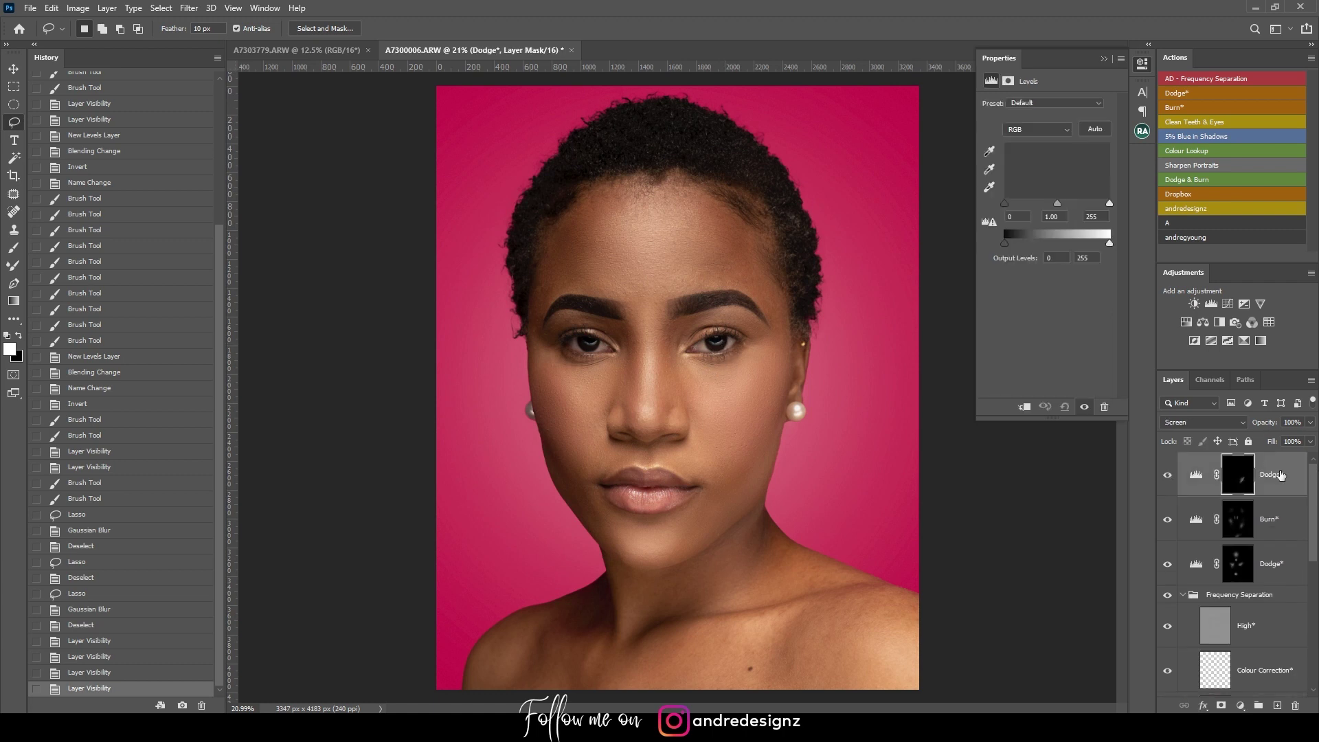
click(1201, 121)
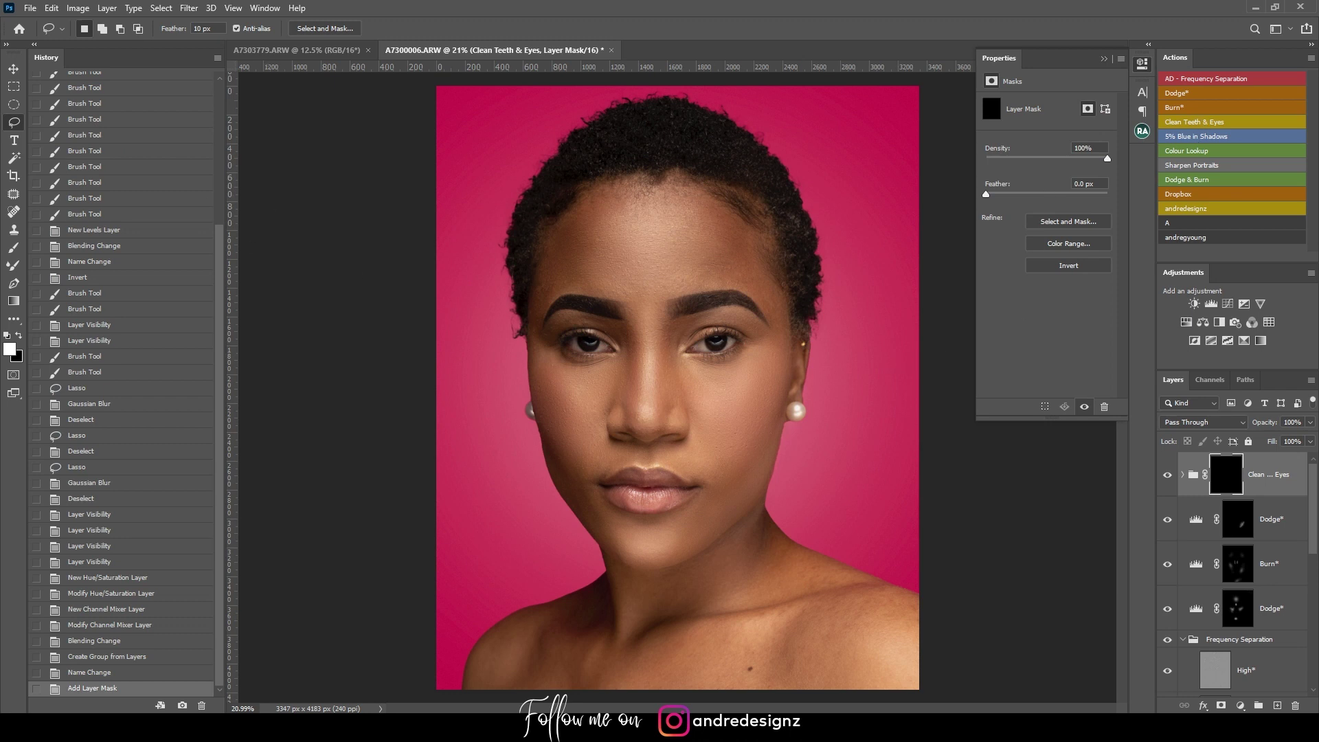
- Brighten both eyes on the Clean Teeth & Eyes mask with a 90-pixel brush at 34% flow, and compare the group hidden and shown
click(16, 251)
click(402, 29)
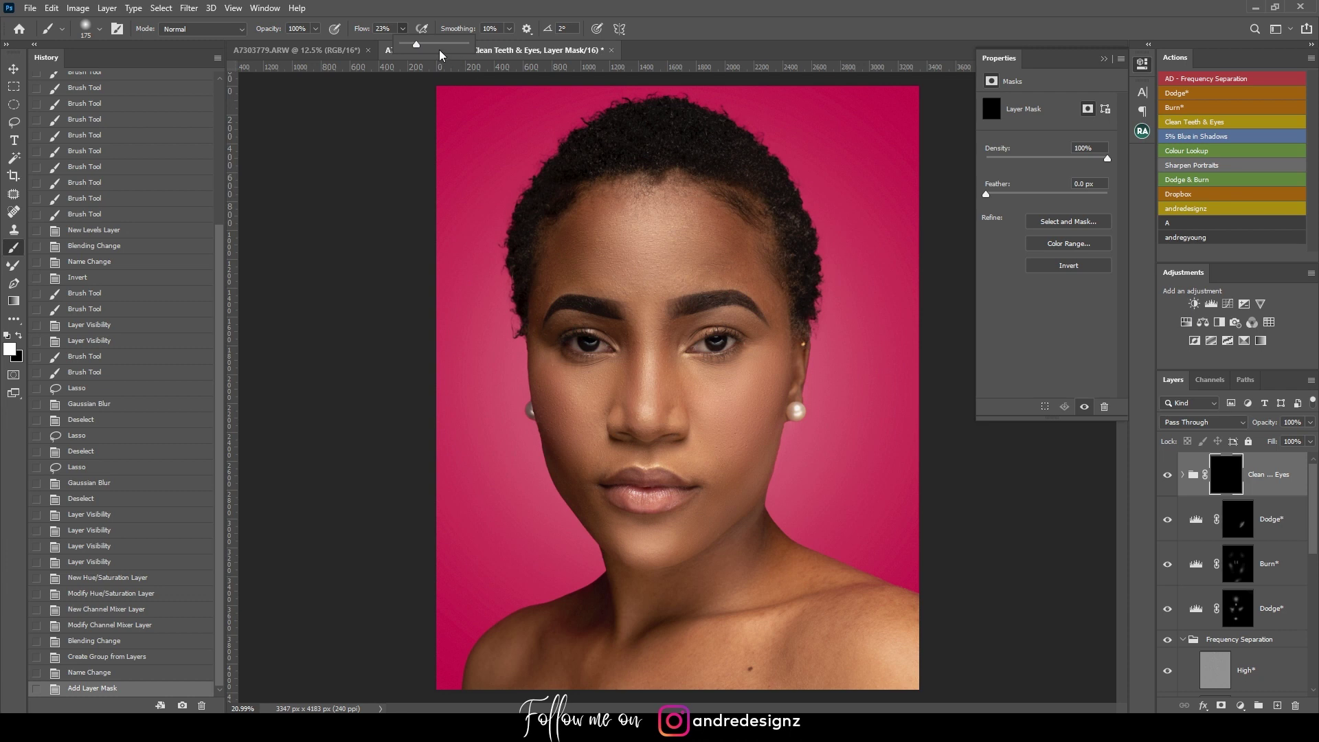
drag(420, 45, 424, 46)
key(bracketleft)
key(bracketleft)
key(bracketleft)
key(bracketleft)
drag(699, 347, 729, 345)
click(727, 346)
drag(576, 344, 611, 349)
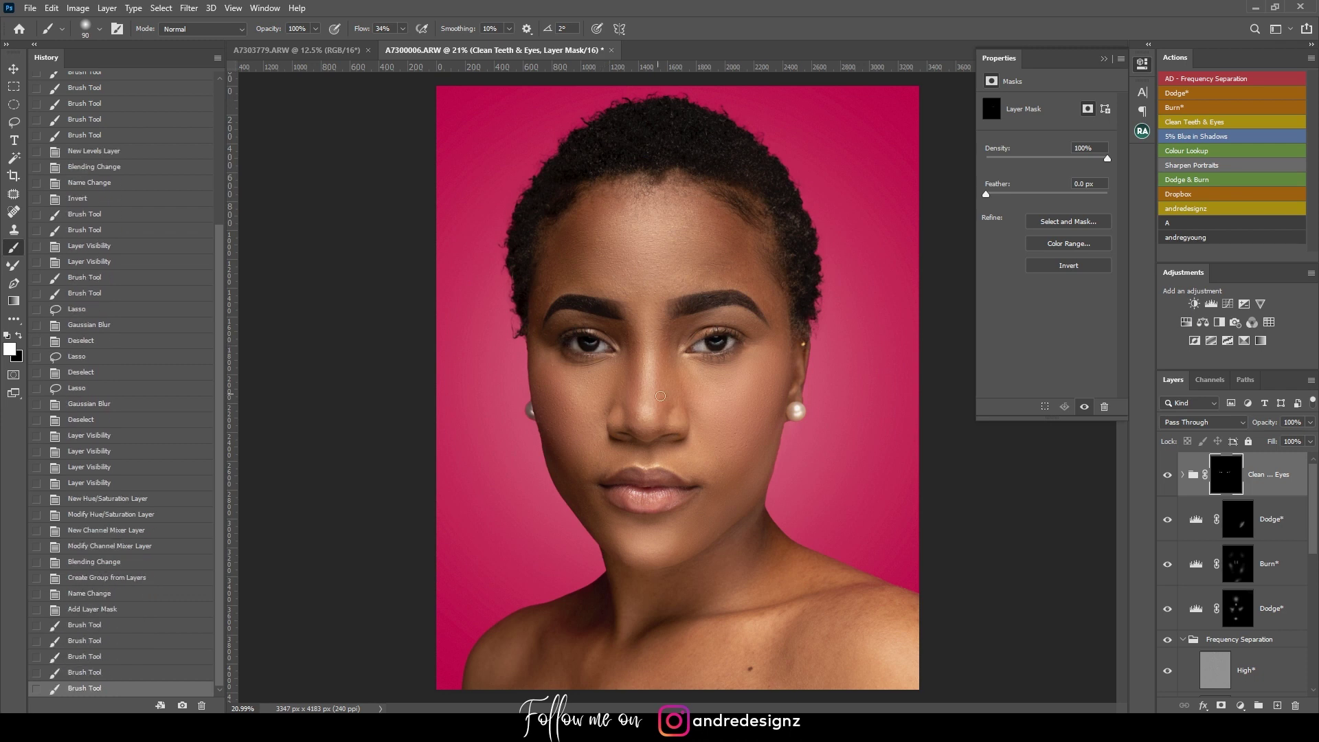
click(1168, 475)
click(1170, 476)
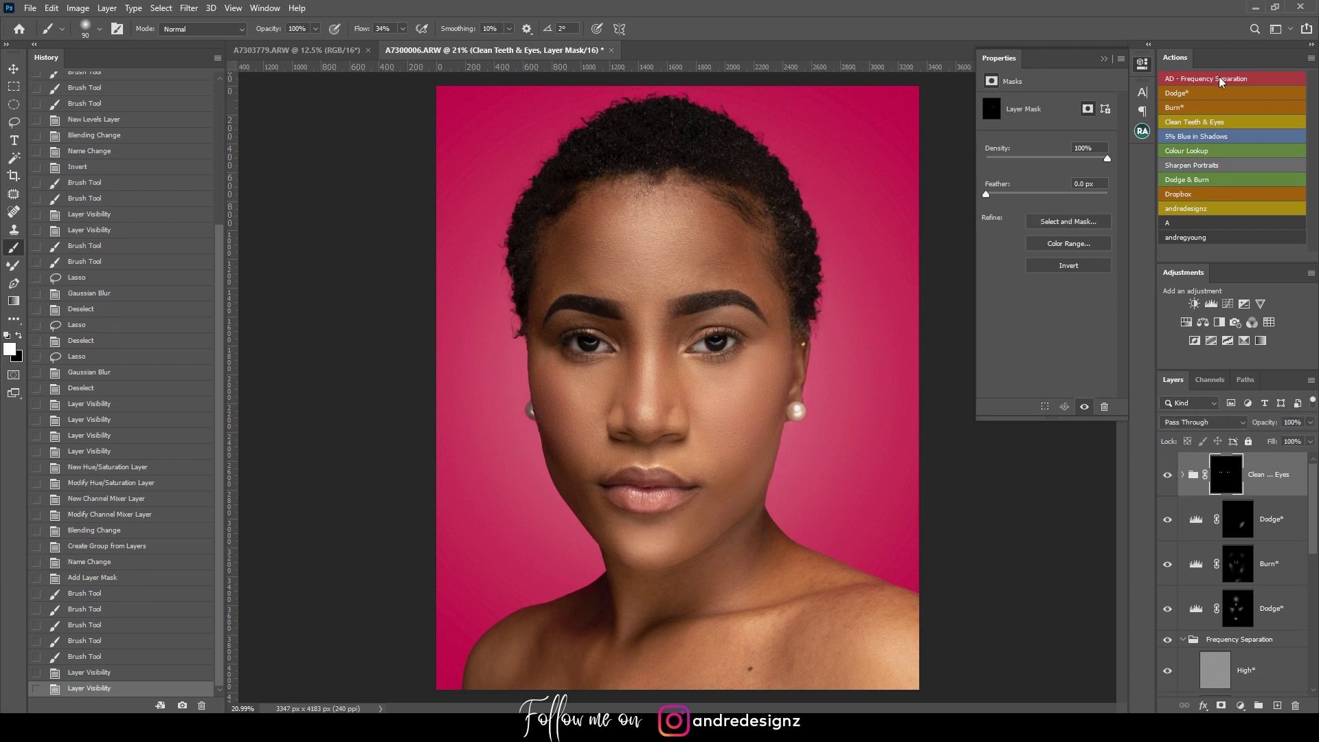
- Add a Curves adjustment above the Clean Teeth & Eyes group, lift its midtones, and invert its mask to black
click(1227, 305)
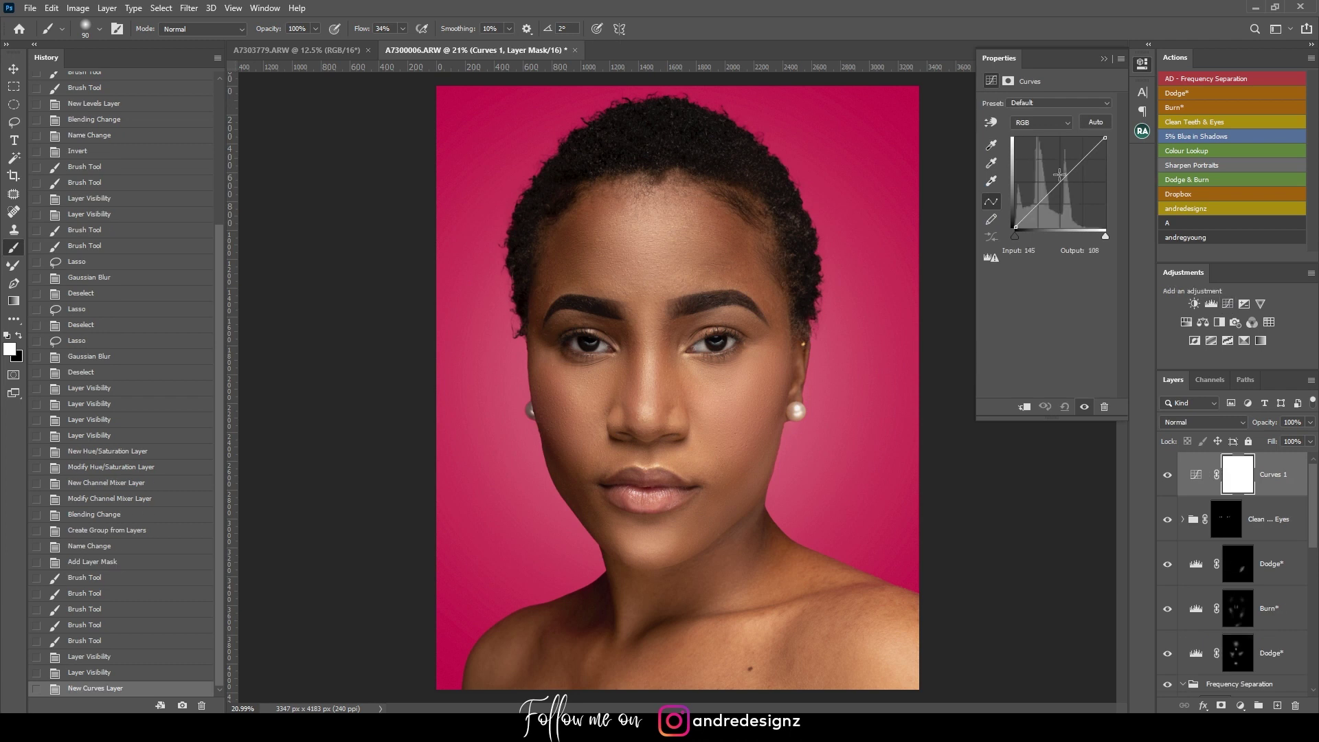
drag(1058, 187, 1056, 166)
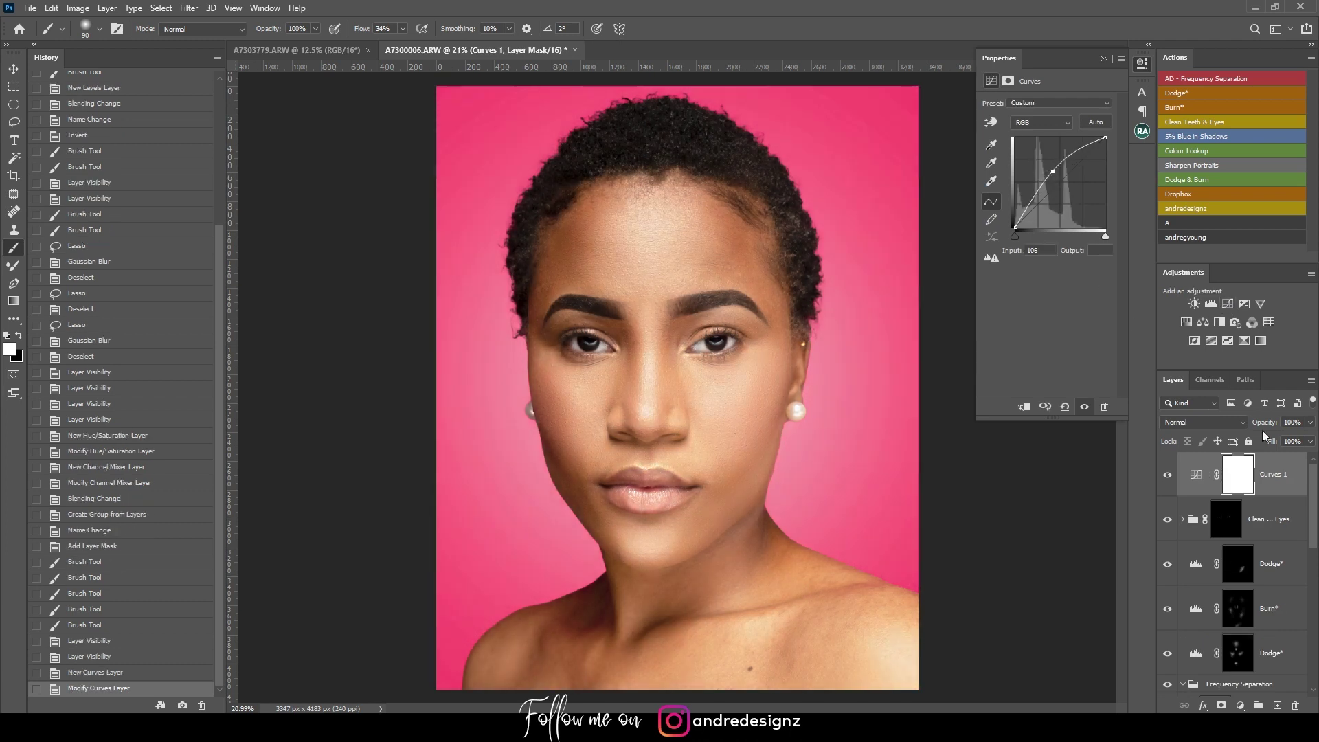
click(1235, 470)
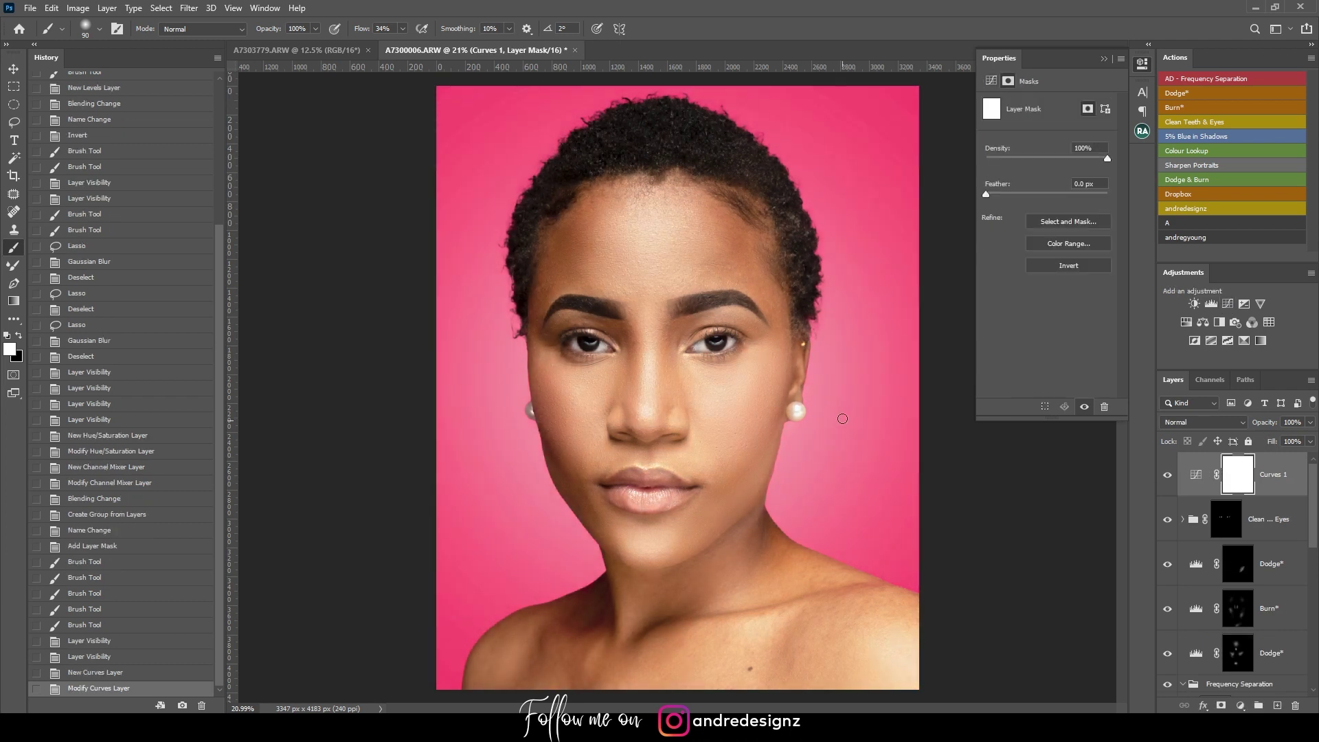
key(ctrl+i)
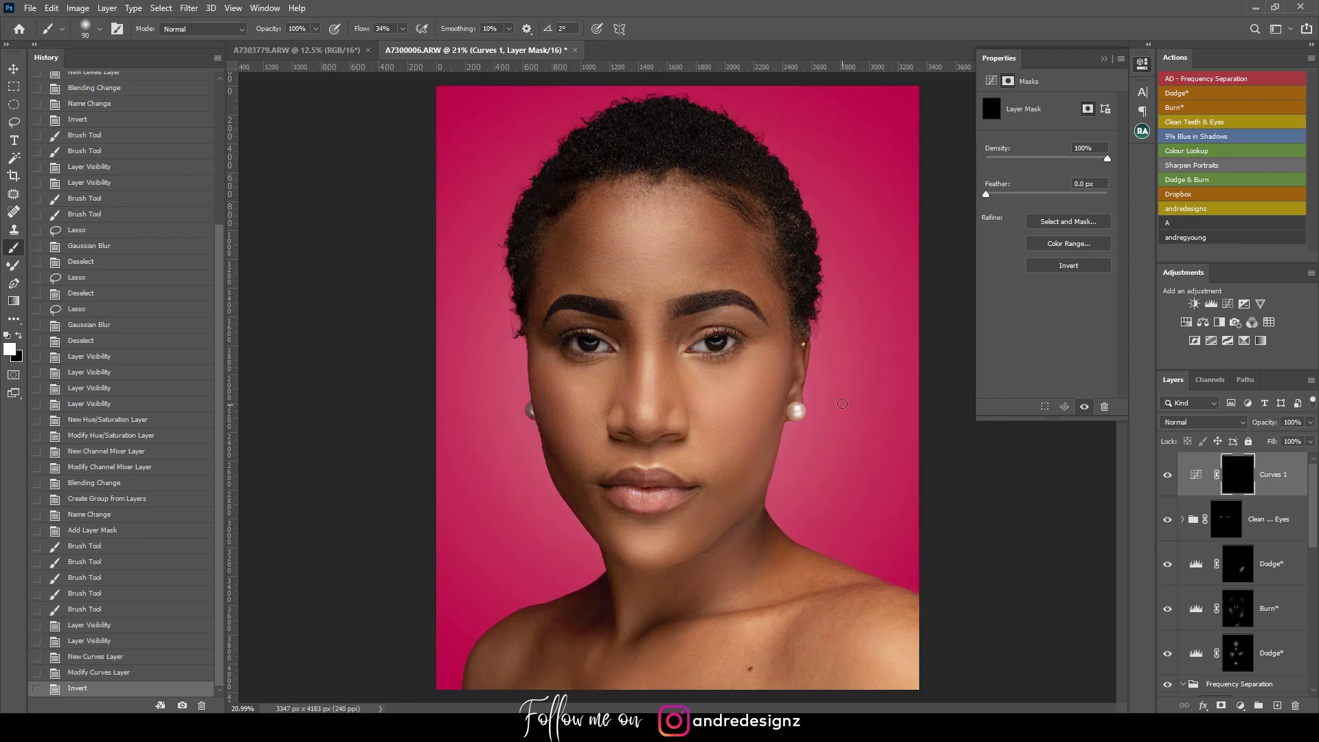
- Brighten the irises and catchlights of both eyes on the Curves mask with a white 50-pixel brush at 34% flow
key(ctrl+plus)
key(ctrl+plus)
key(ctrl+plus)
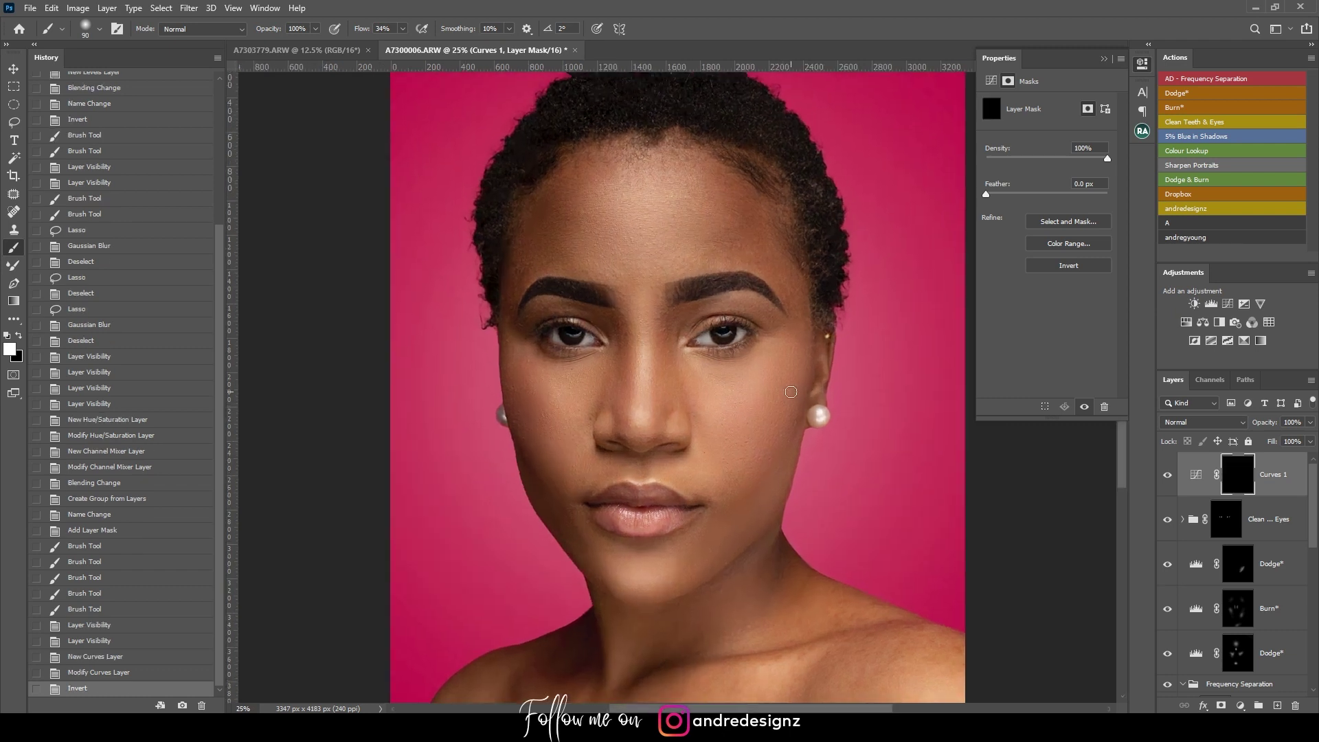
key(ctrl+plus)
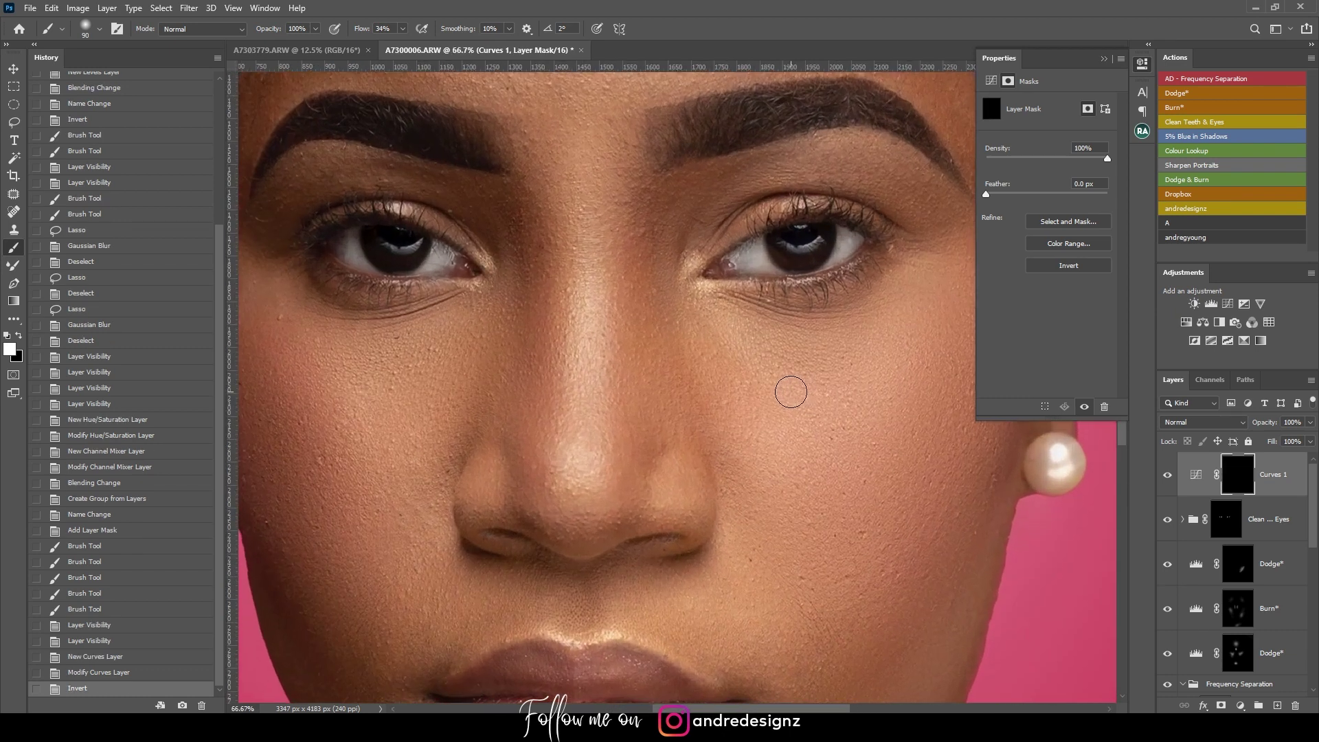
key(bracketleft)
key(bracketleft)
key(bracketleft)
key(bracketleft)
mouse_move(808, 249)
mouse_down()
mouse_move(783, 246)
mouse_move(825, 251)
mouse_move(806, 235)
mouse_up()
drag(375, 248, 415, 263)
mouse_move(814, 229)
mouse_down()
mouse_move(812, 265)
mouse_move(819, 238)
mouse_up()
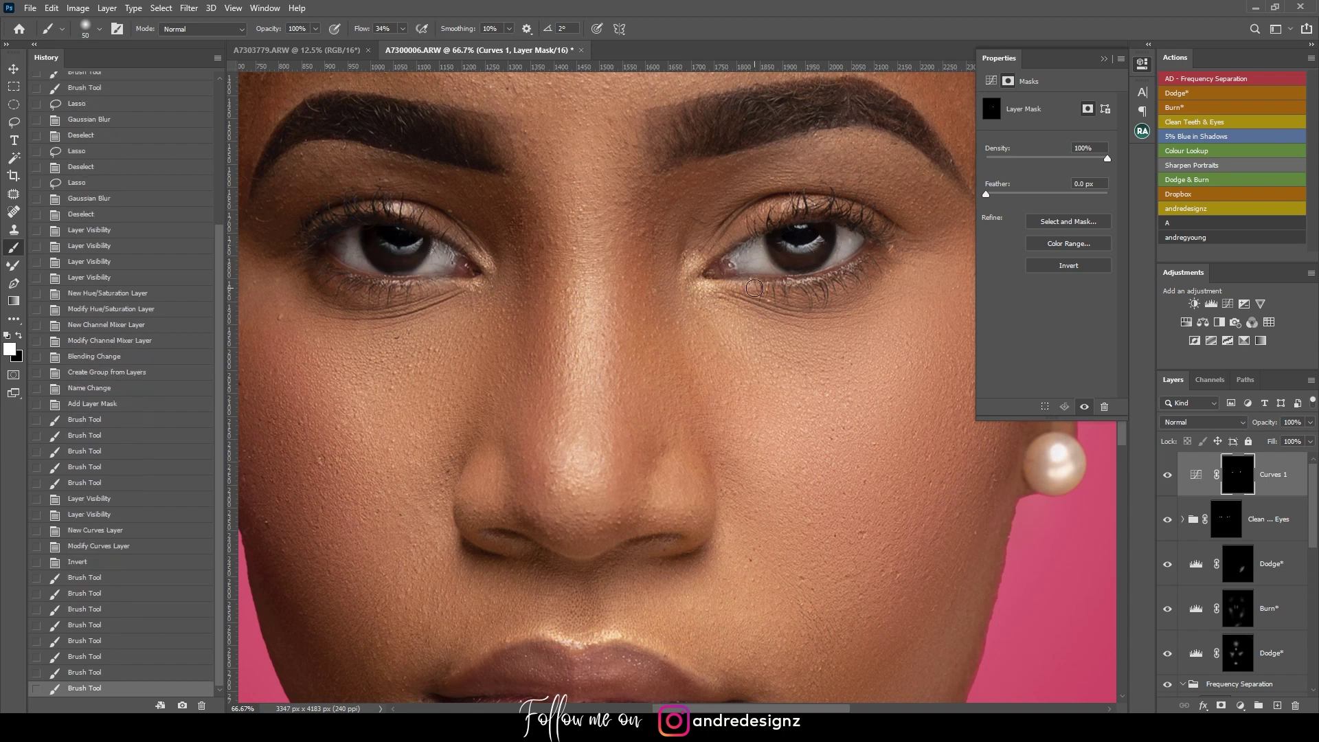
- Compare the eyes with the Curves adjustment hidden and shown, and examine the whole portrait and the lower face up close
scroll(754, 288, down, 16)
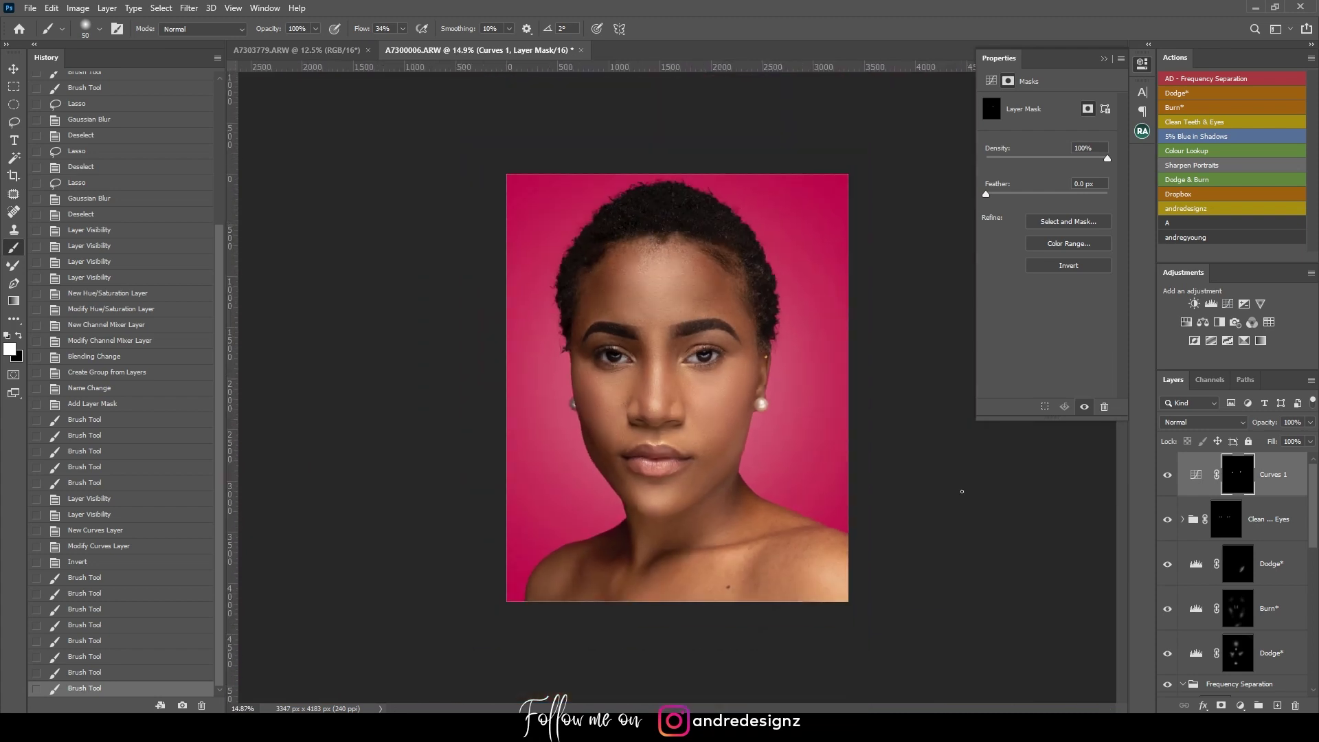
scroll(957, 490, up, 2)
scroll(761, 430, up, 3)
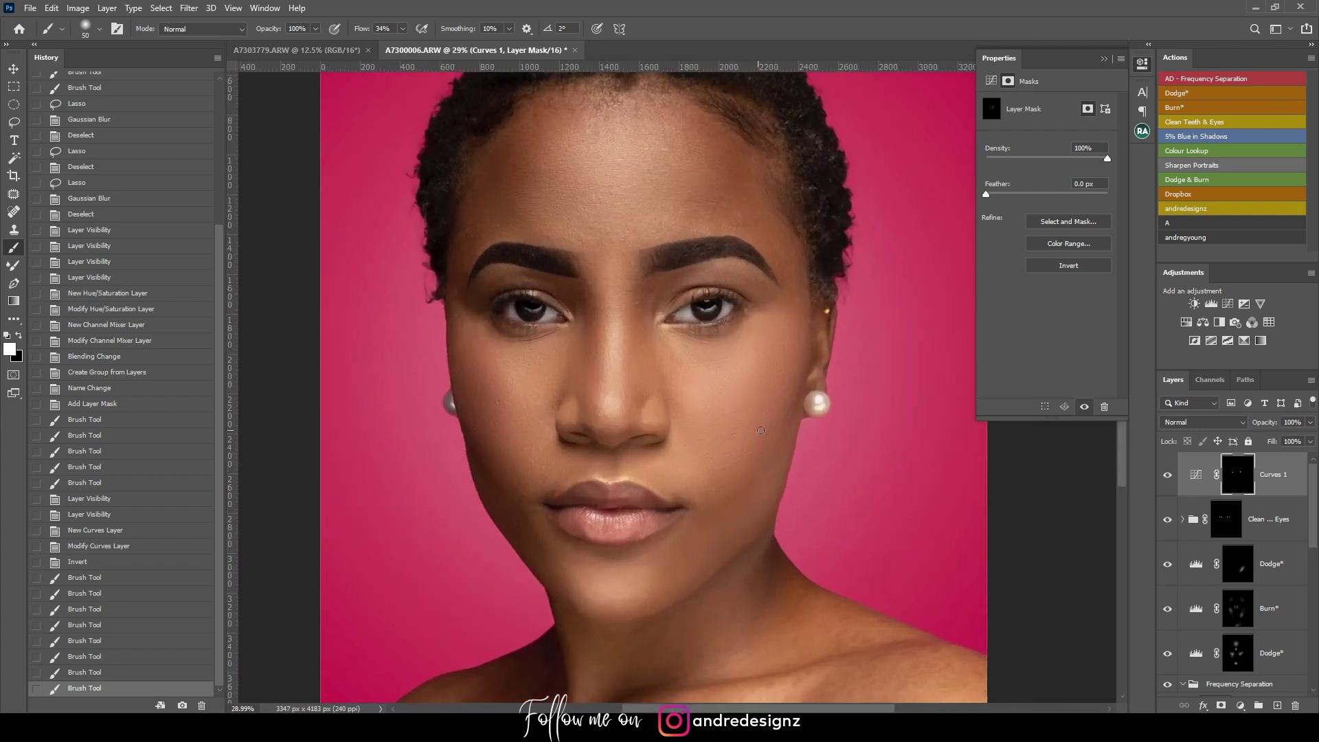
click(1166, 483)
click(1167, 483)
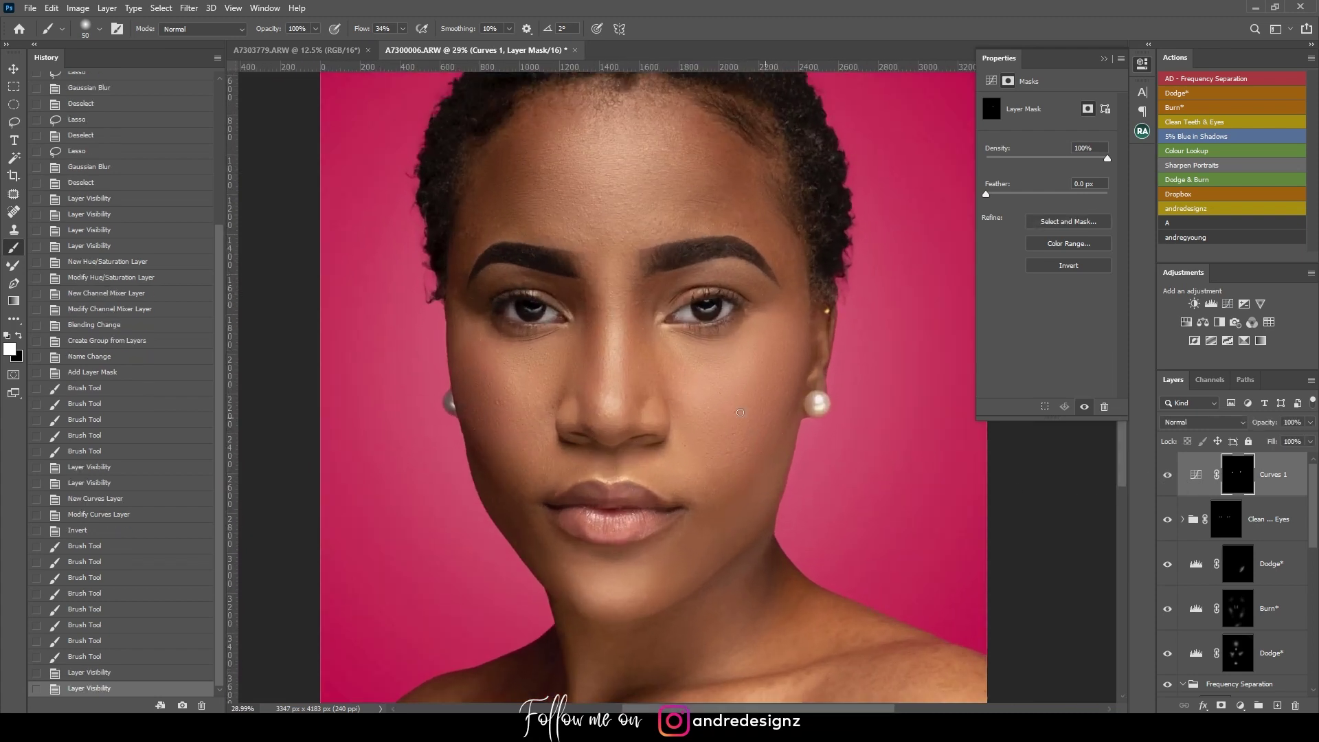
scroll(657, 387, down, 2)
scroll(657, 386, down, 3)
scroll(796, 411, up, 3)
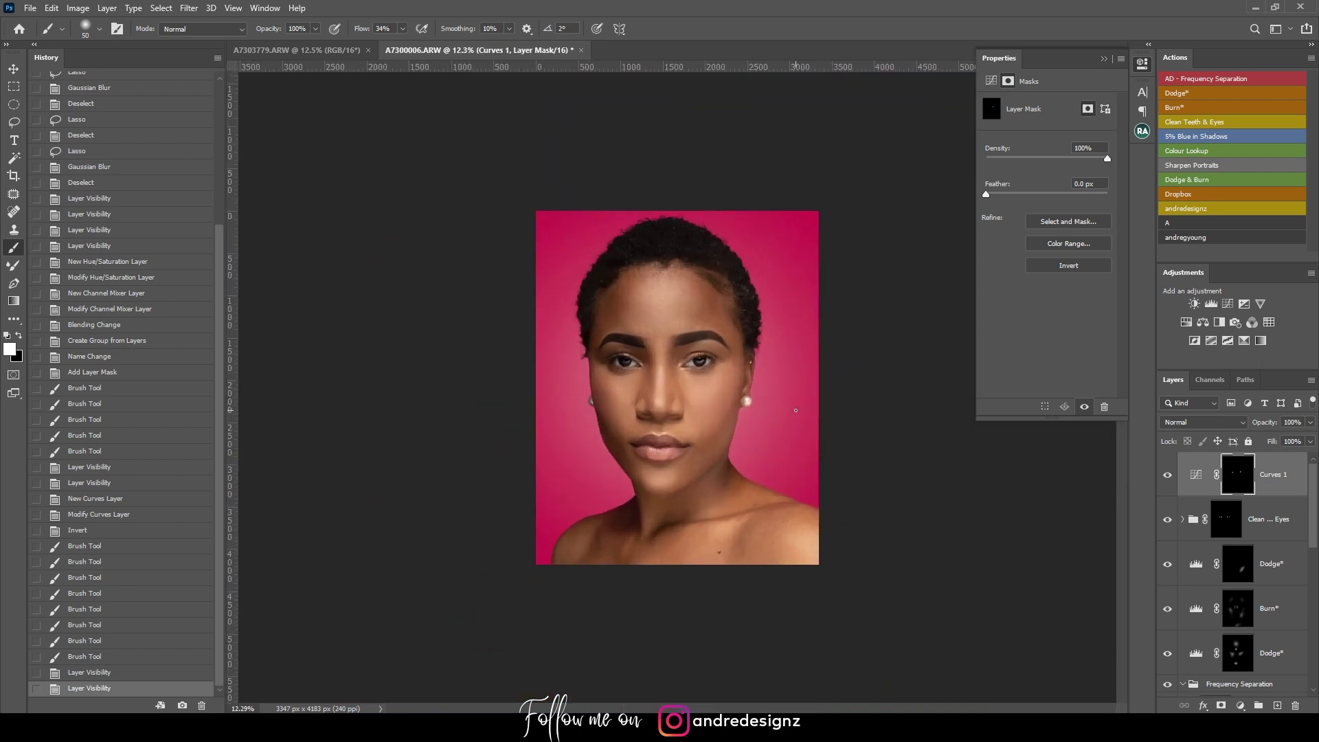
scroll(796, 411, up, 2)
scroll(790, 428, down, 1)
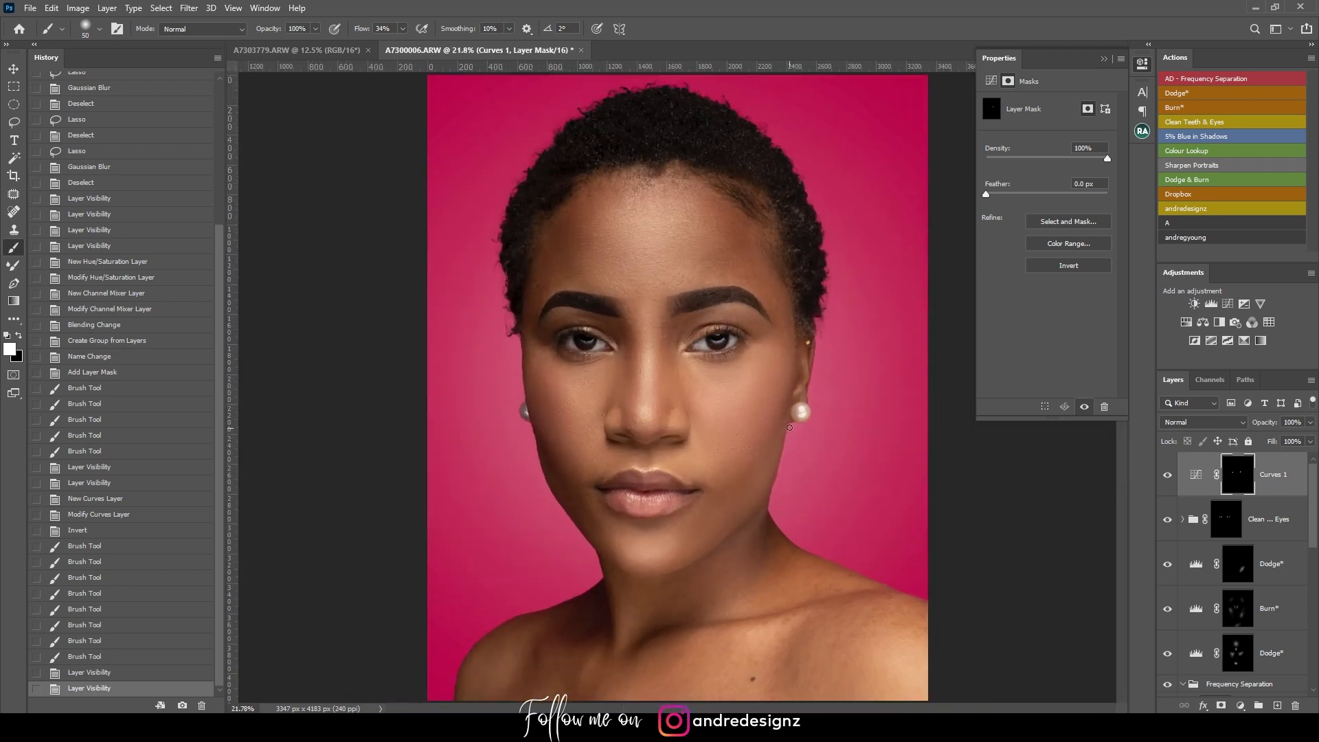
scroll(790, 428, up, 5)
scroll(784, 491, down, 4)
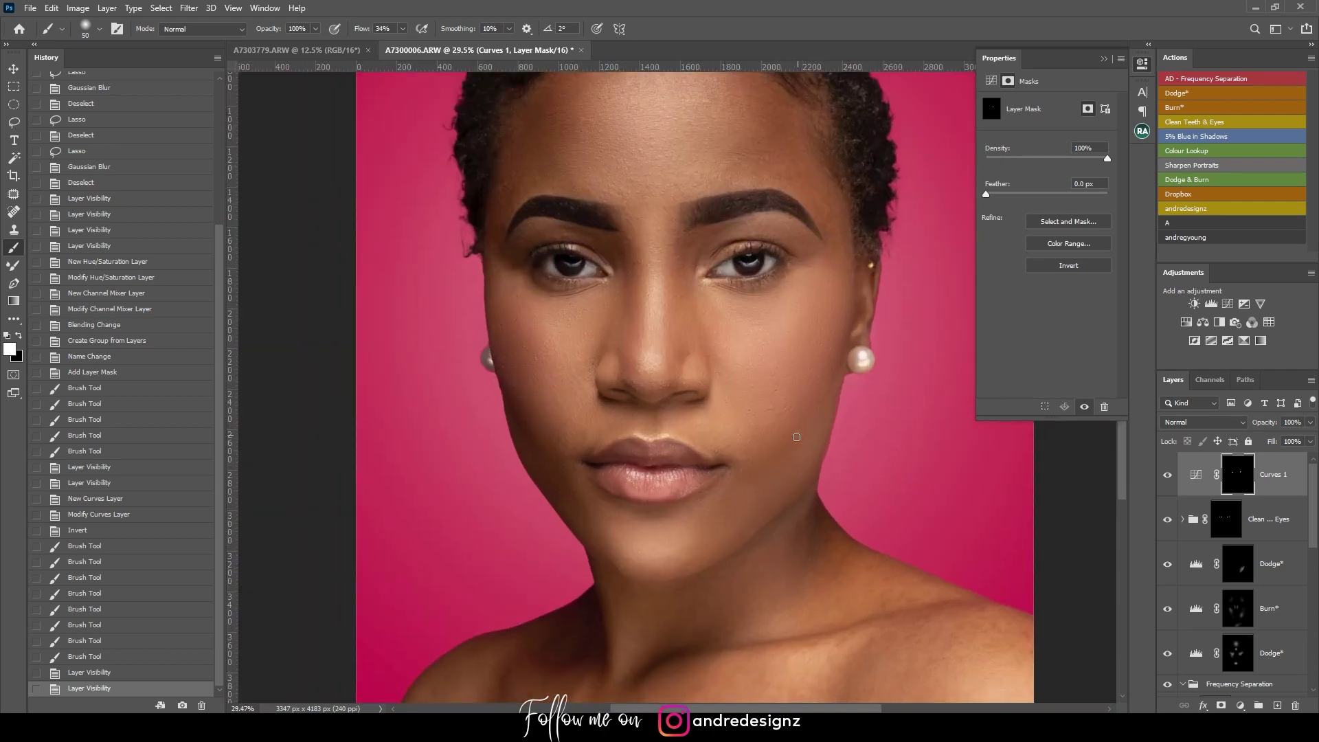
scroll(779, 469, up, 2)
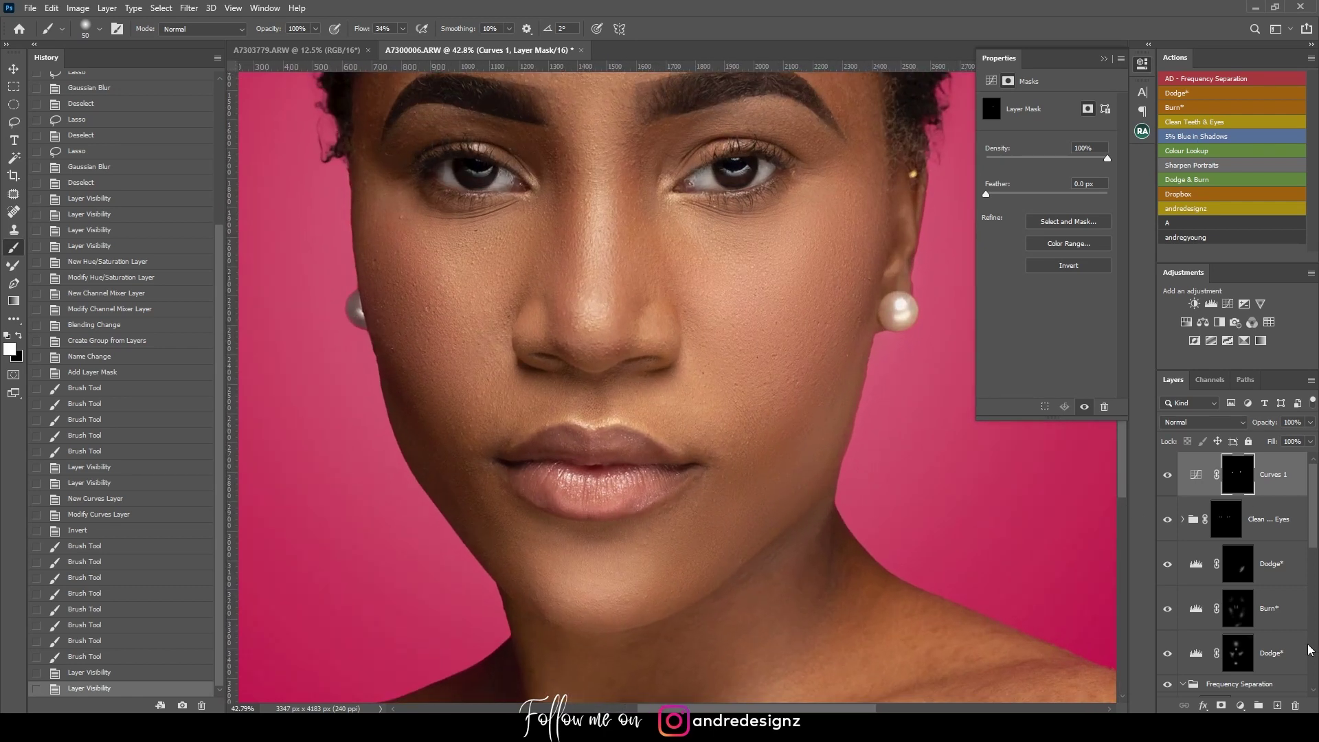
- Add a blank layer at the top of the stack and set up a 175-pixel brush at 1% flow with skin tone sampled beside the mouth
click(1278, 706)
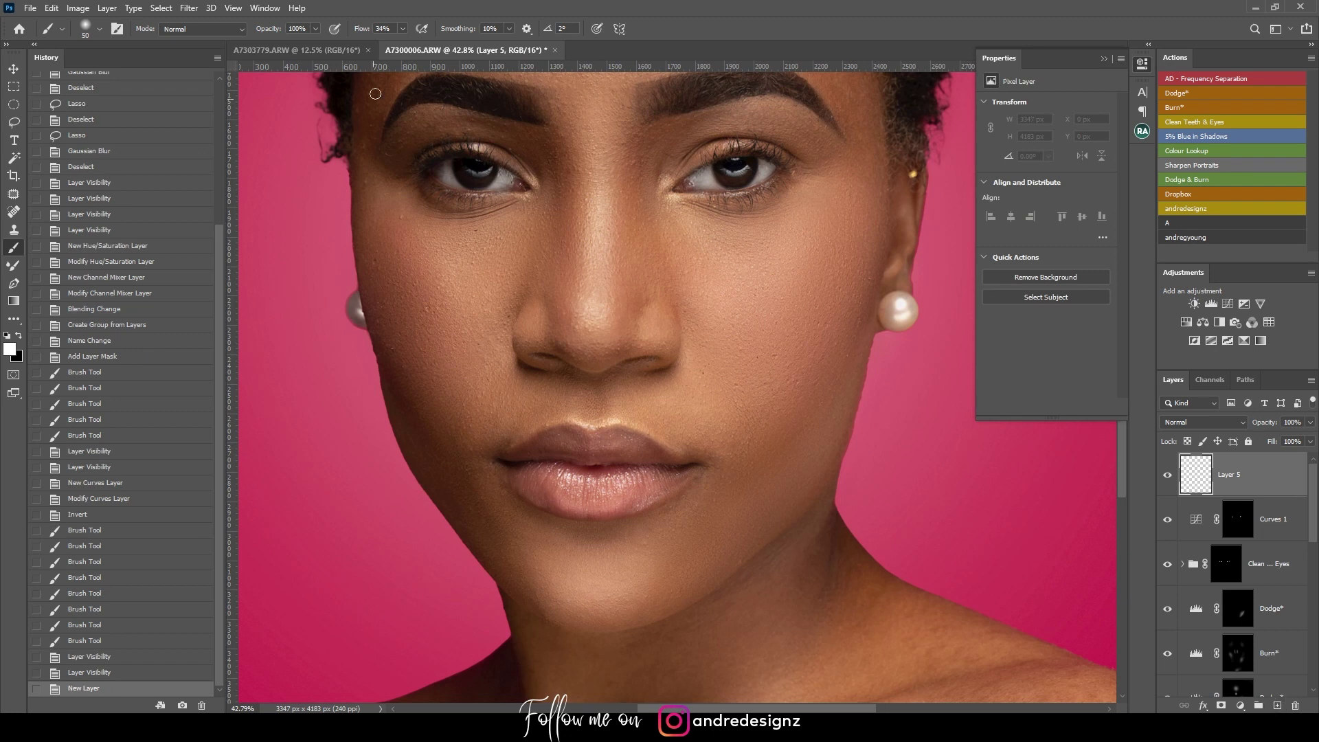
click(428, 24)
alt+click(749, 463)
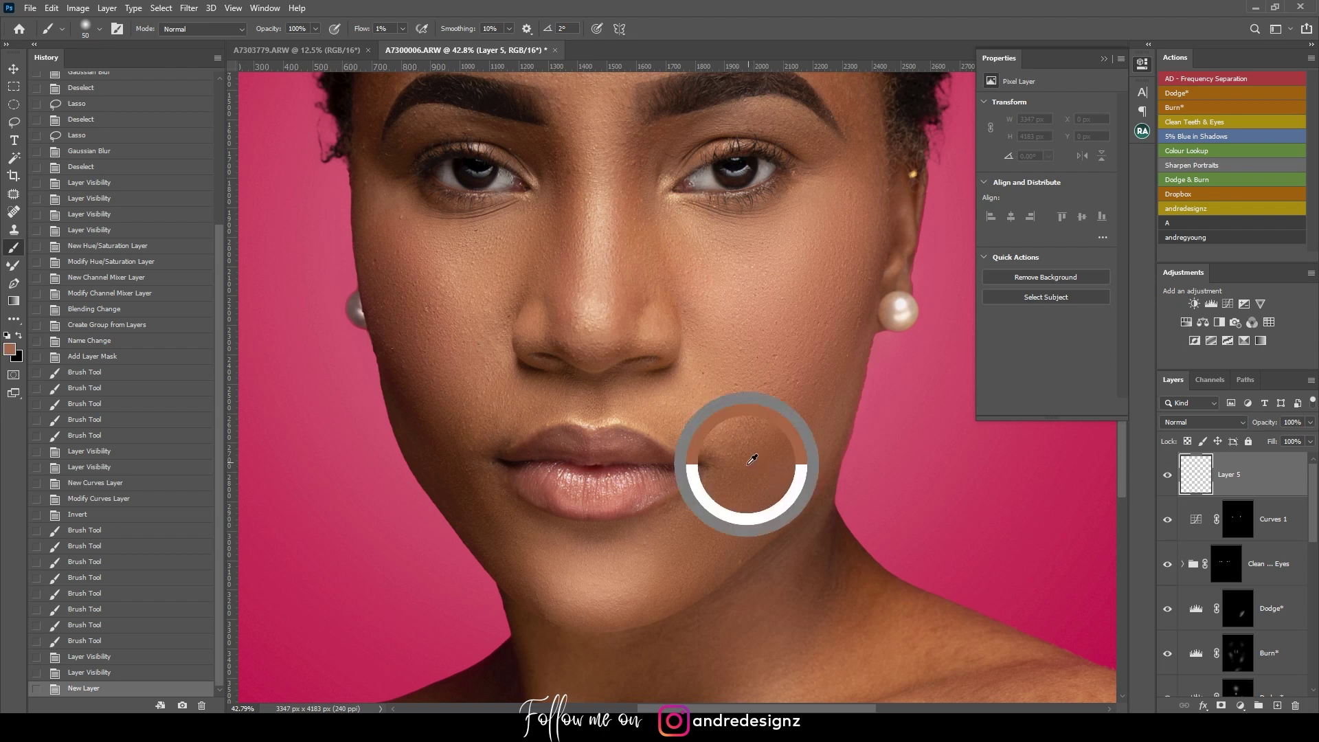
key(bracketright)
key(bracketright)
key(bracketright)
key(bracketright)
key(bracketright)
key(bracketright)
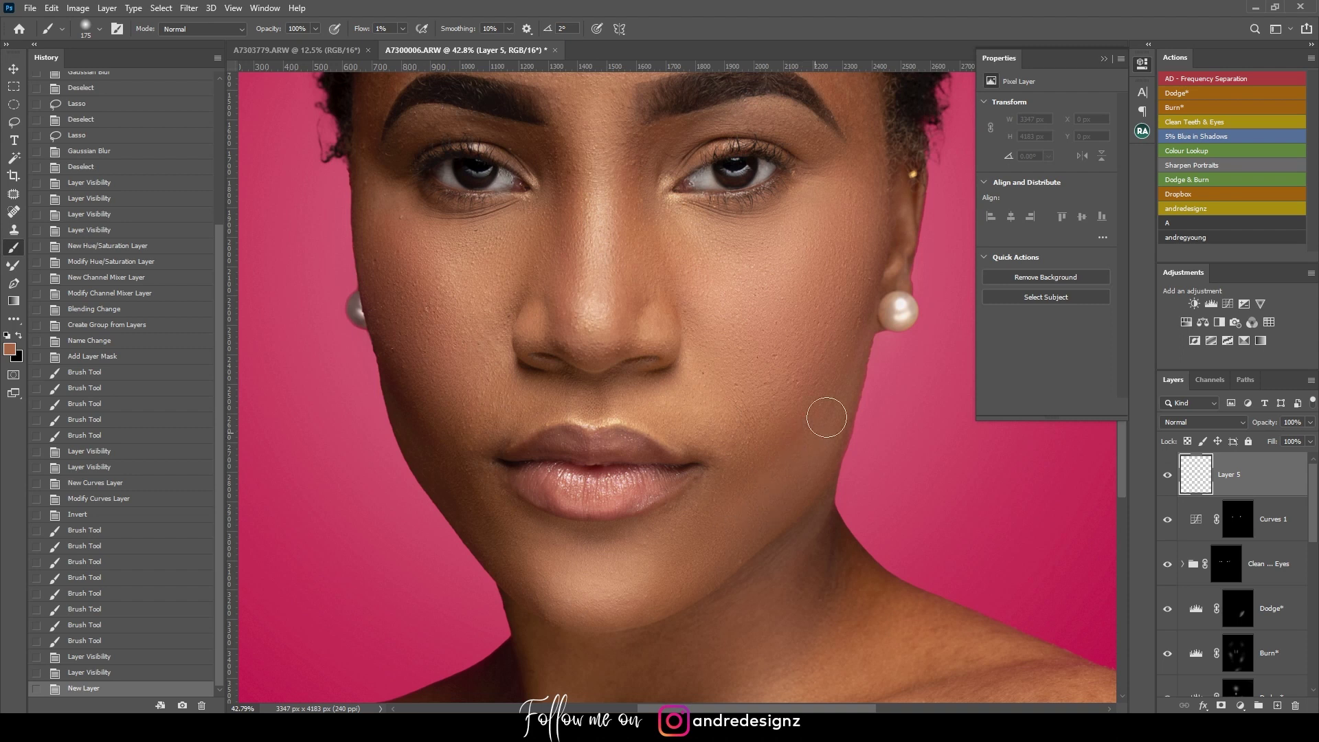
- Paint the sampled skin tone over the lower cheek and jaw below the right-hand earring, and compare the new layer hidden and shown
drag(736, 476, 690, 570)
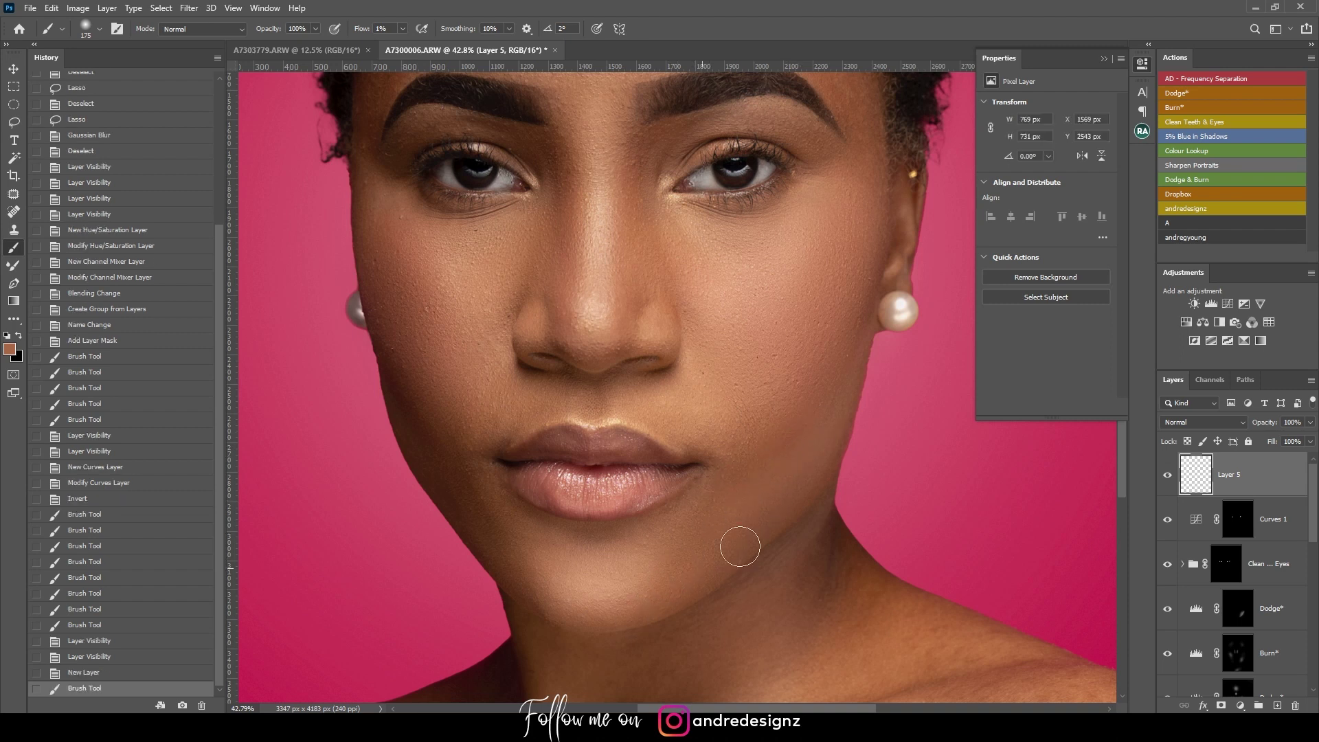
mouse_move(789, 452)
mouse_down()
mouse_move(747, 512)
mouse_move(760, 598)
mouse_up()
click(1169, 475)
click(1168, 475)
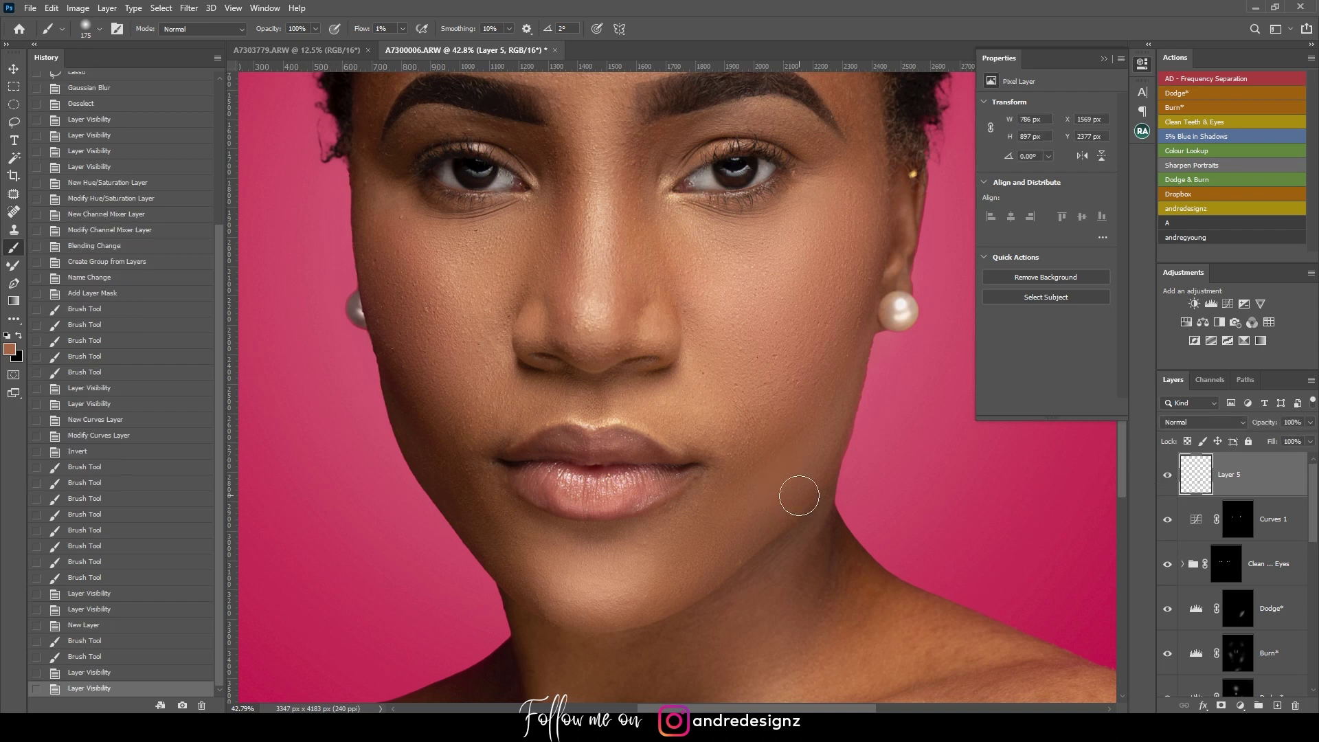
scroll(799, 496, down, 8)
scroll(878, 489, up, 4)
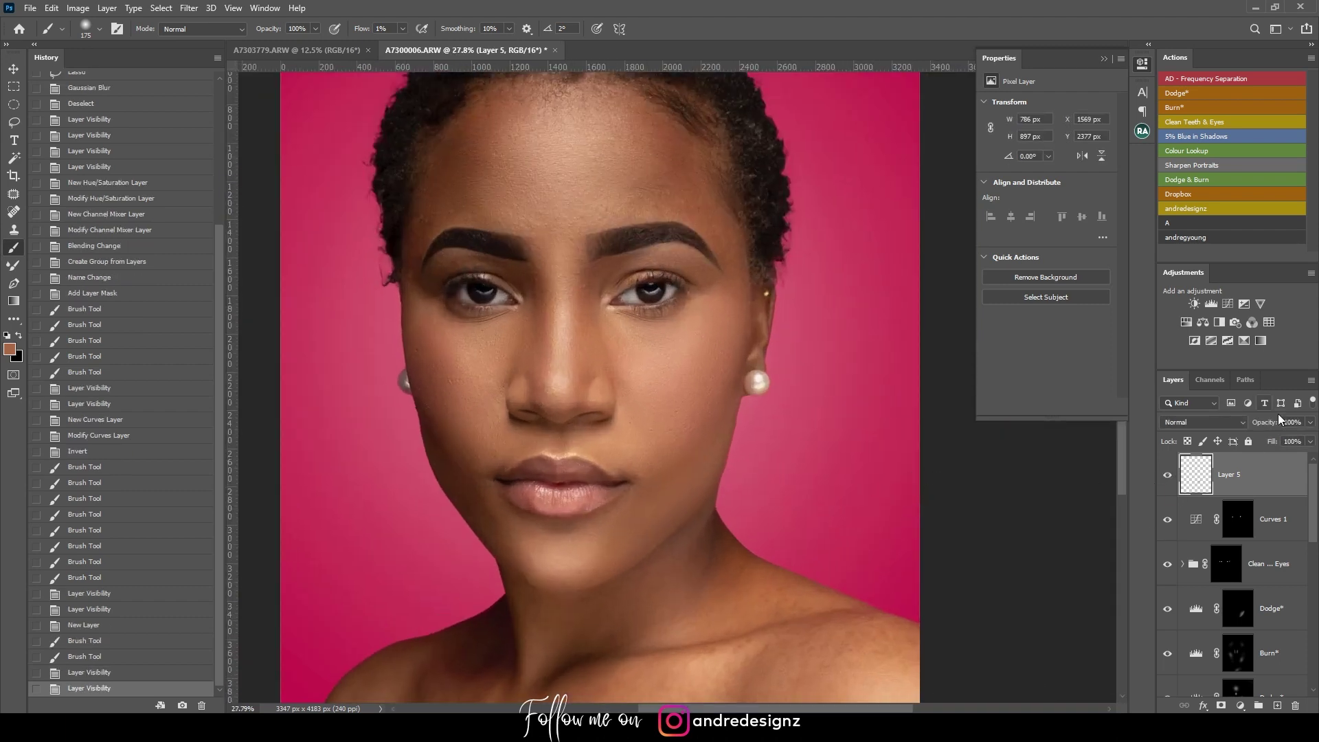
- Try the Color blending mode on the painted skin-tone layer and compare the portrait with that layer hidden and shown
click(1240, 420)
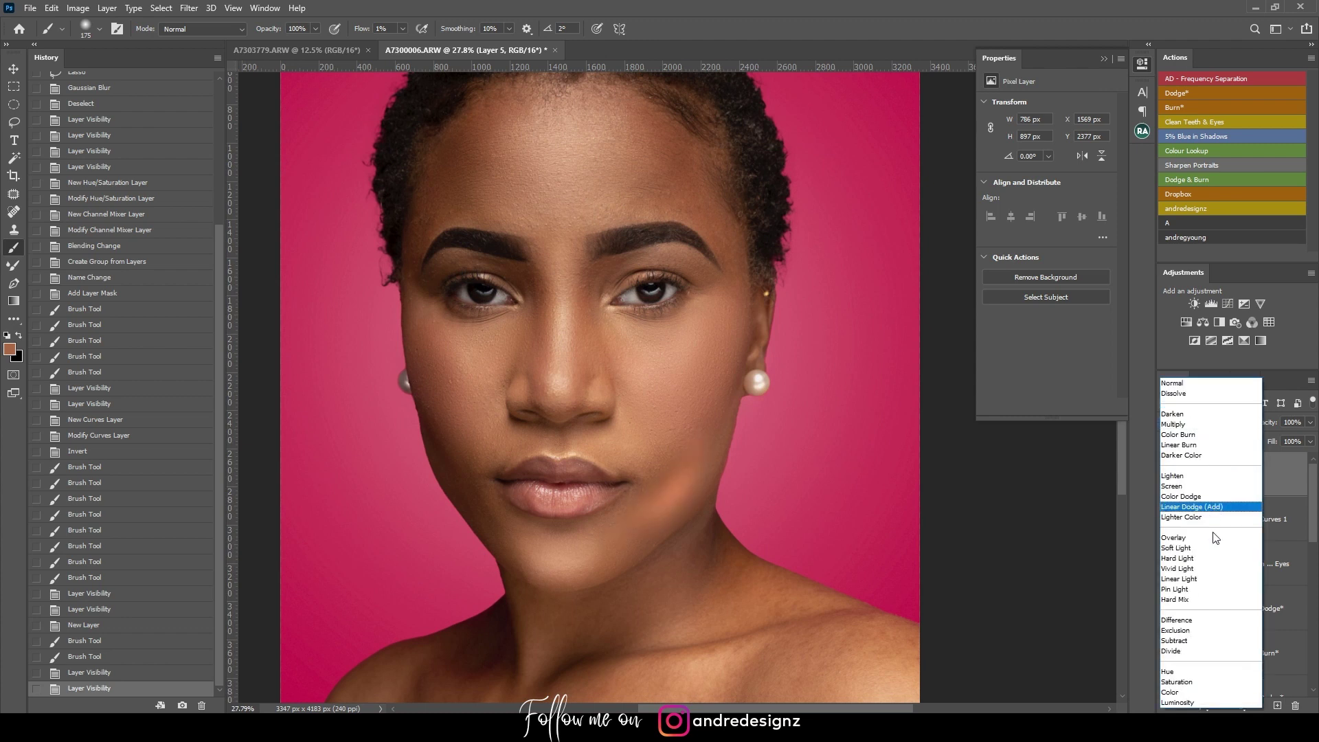
click(1191, 692)
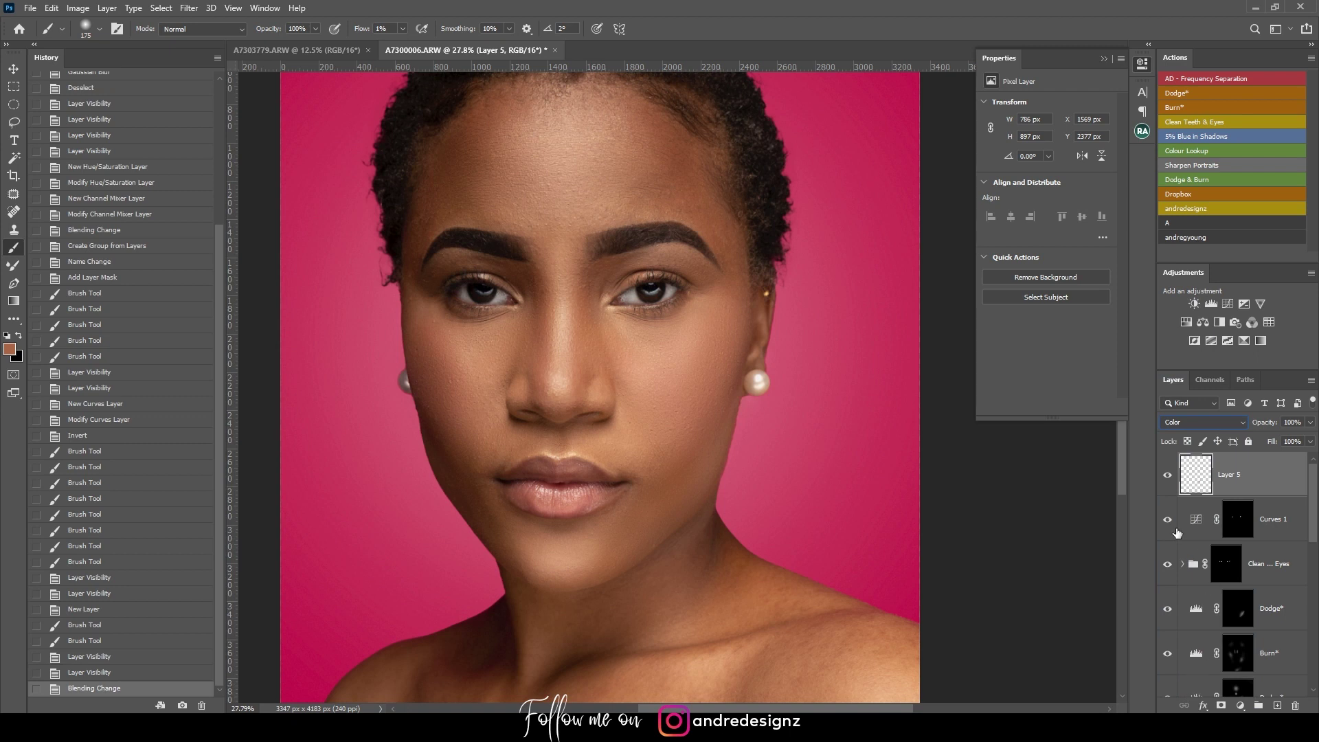
click(1167, 476)
click(1168, 475)
click(1168, 475)
click(1167, 476)
scroll(789, 477, down, 5)
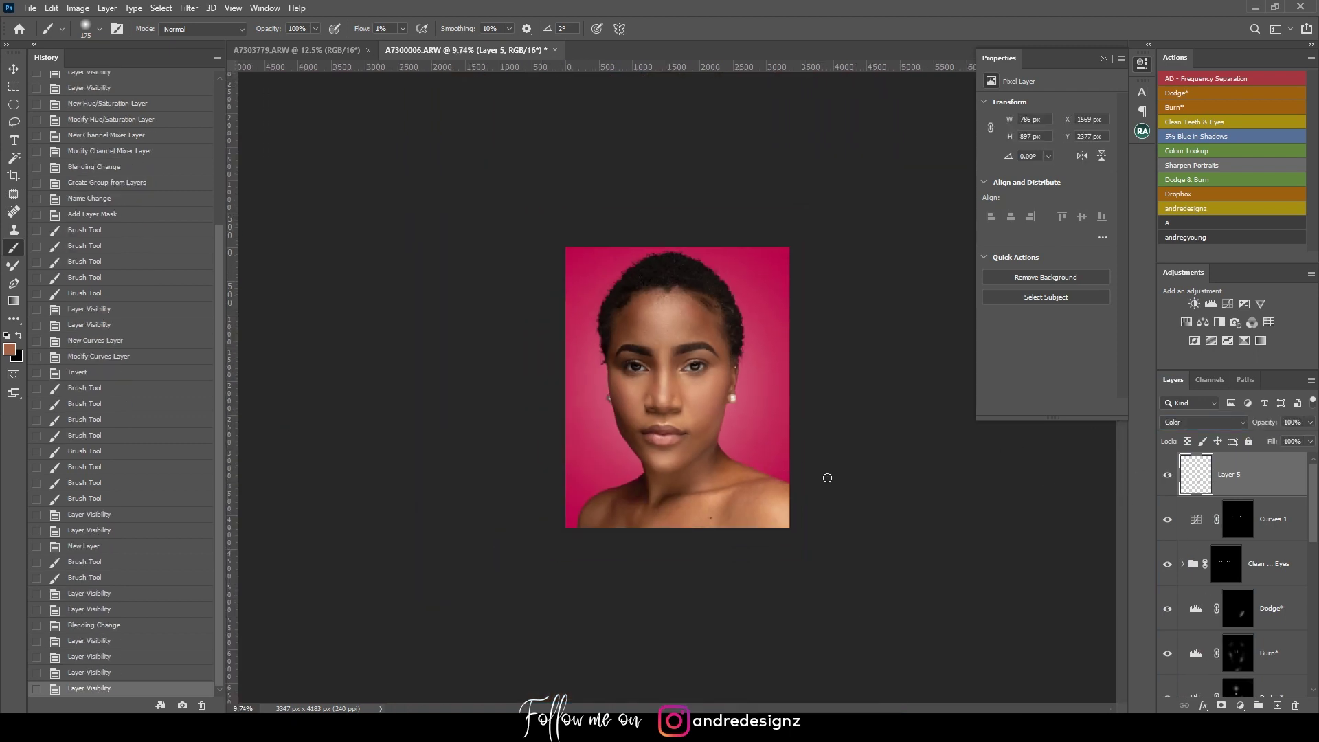
scroll(756, 440, up, 2)
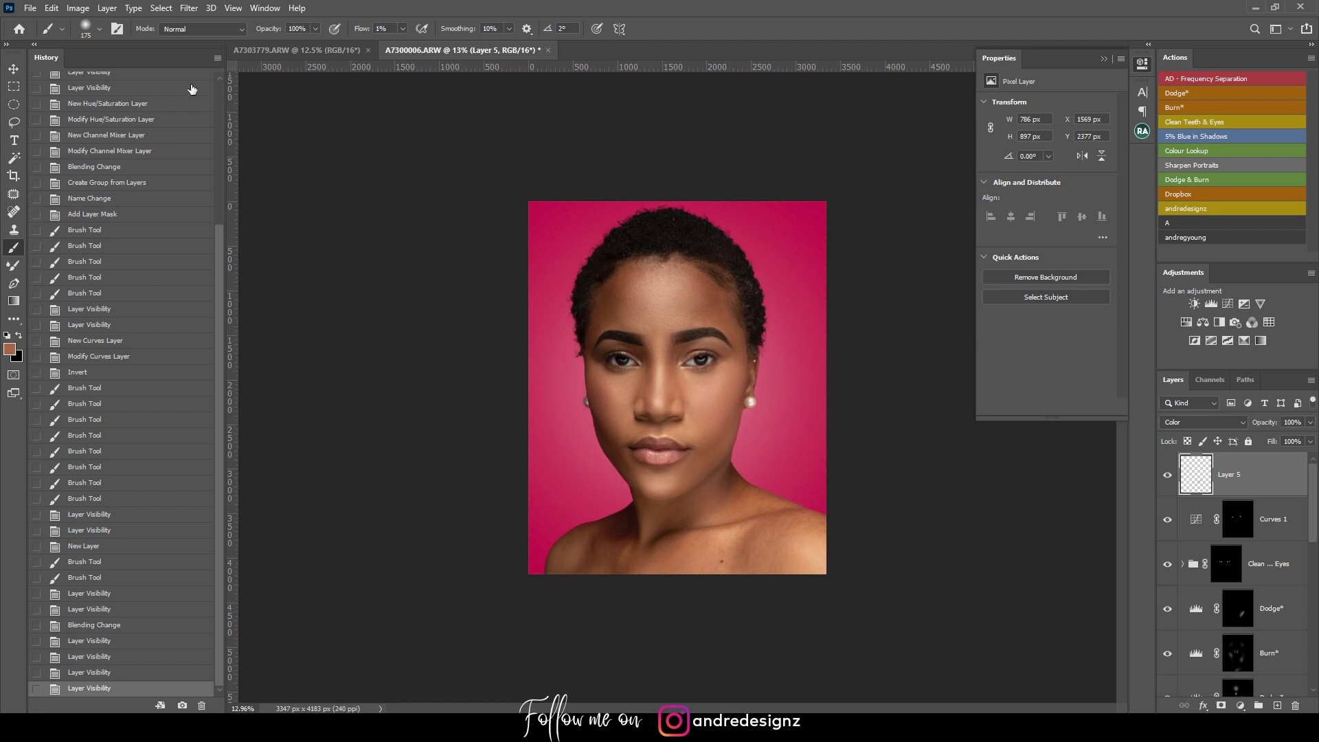
- Compare the painted skin-tone layer hidden and shown, both close to the cheek and across the whole portrait
key(v)
scroll(765, 422, up, 10)
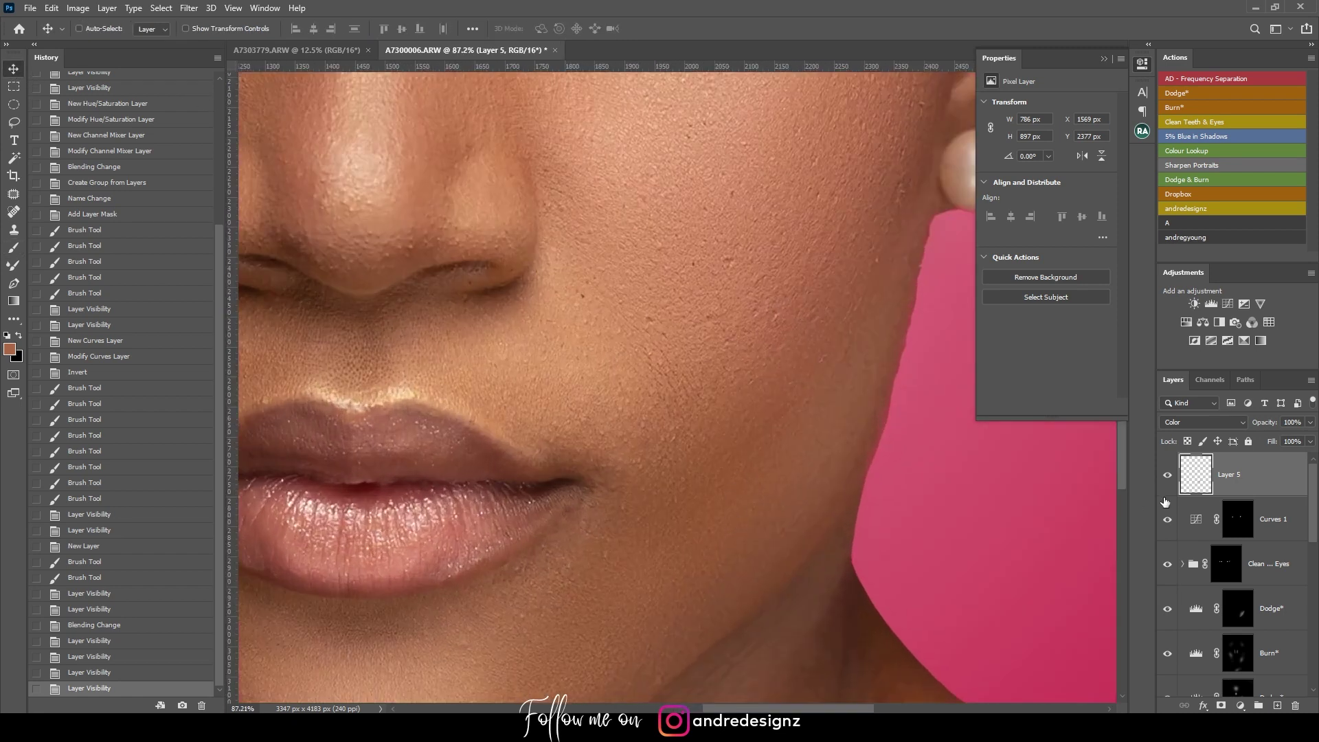
click(1168, 477)
key(ctrl+0)
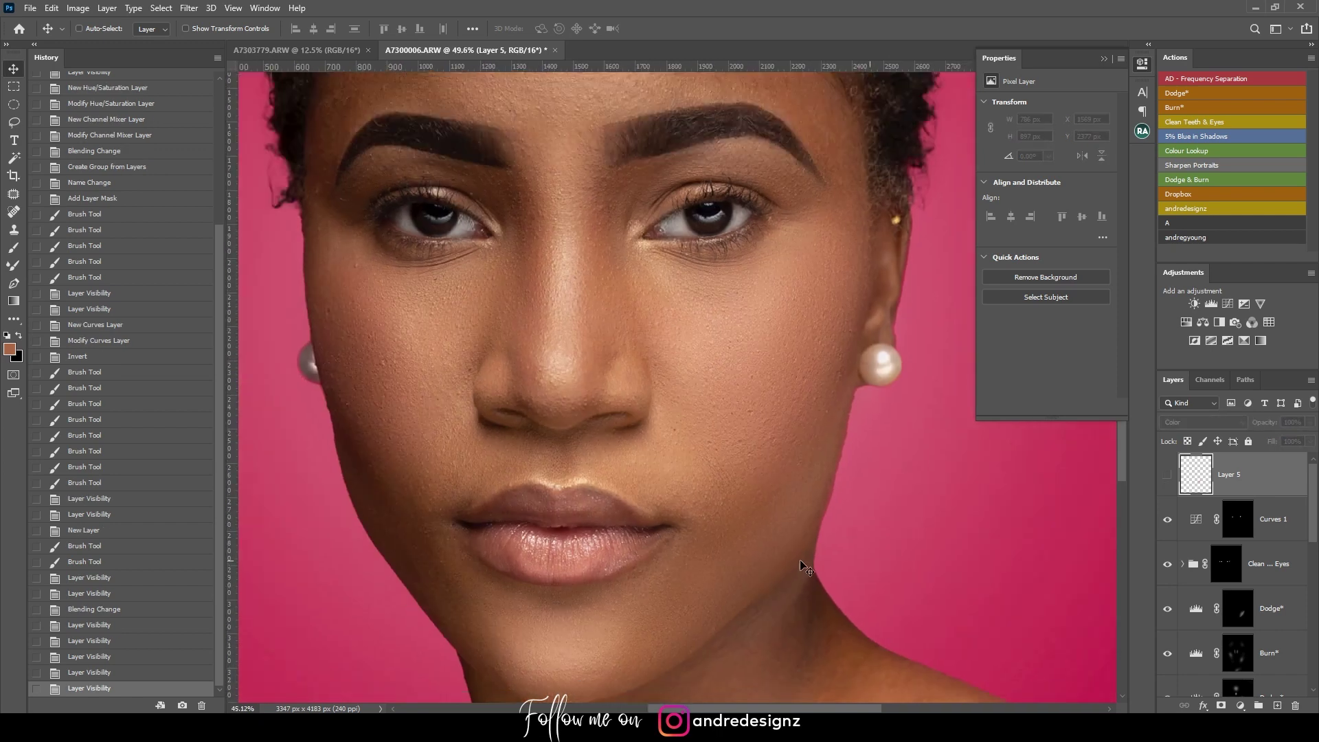
click(1167, 477)
click(1169, 477)
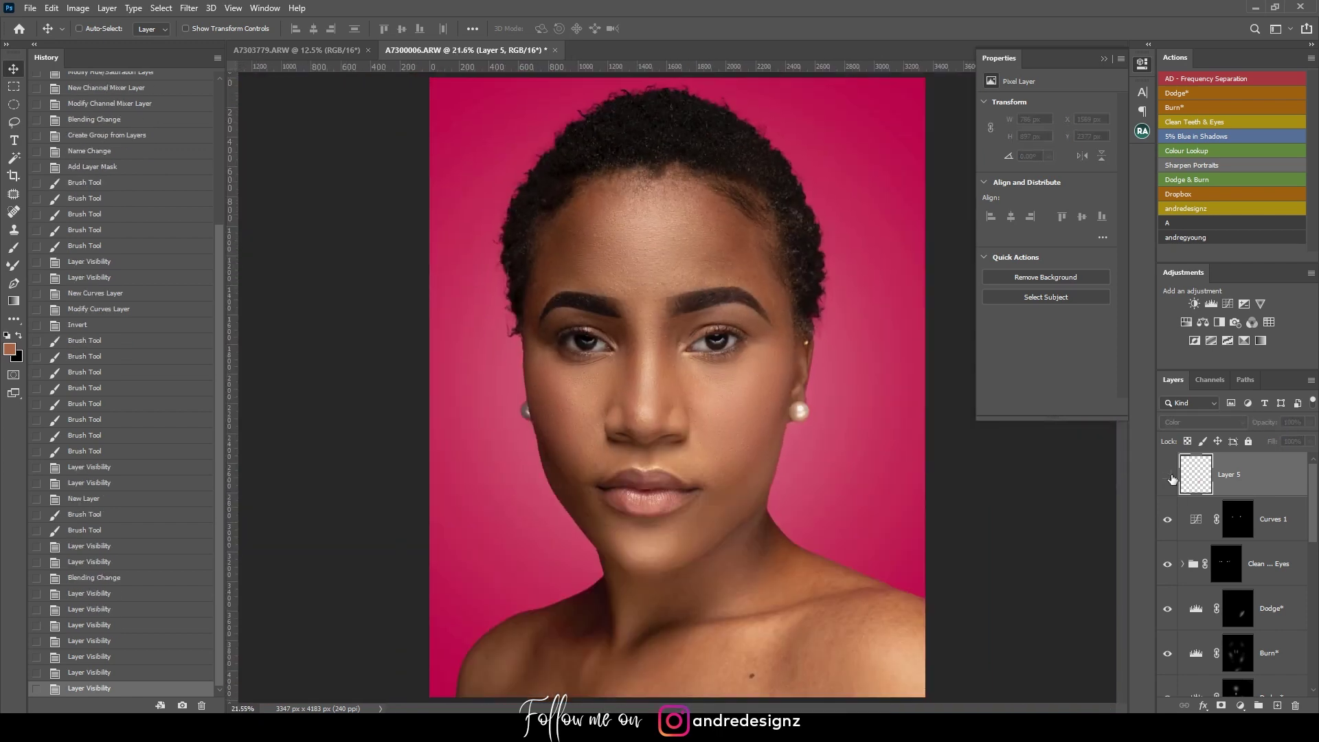
click(1168, 476)
- Return the painted skin-tone layer to the Normal blending mode and reduce its opacity to 63%
click(1214, 422)
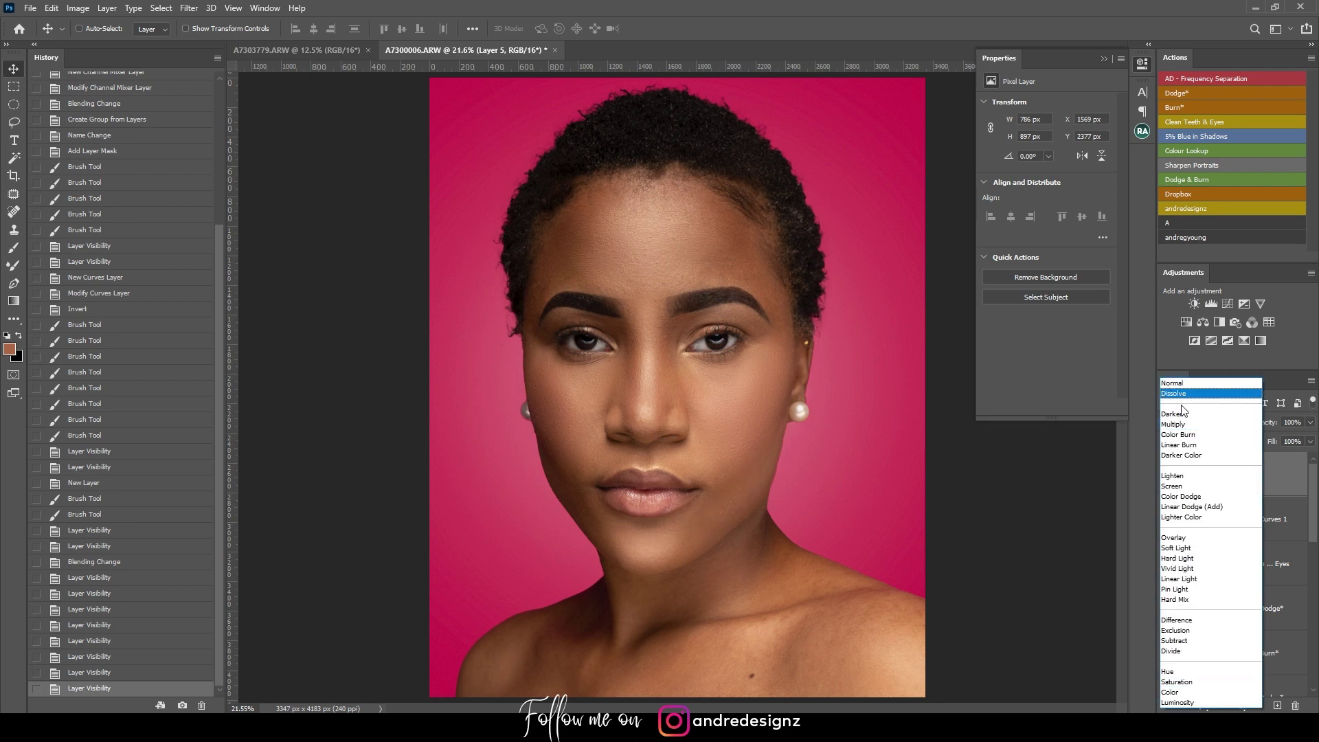
click(1187, 386)
click(1195, 422)
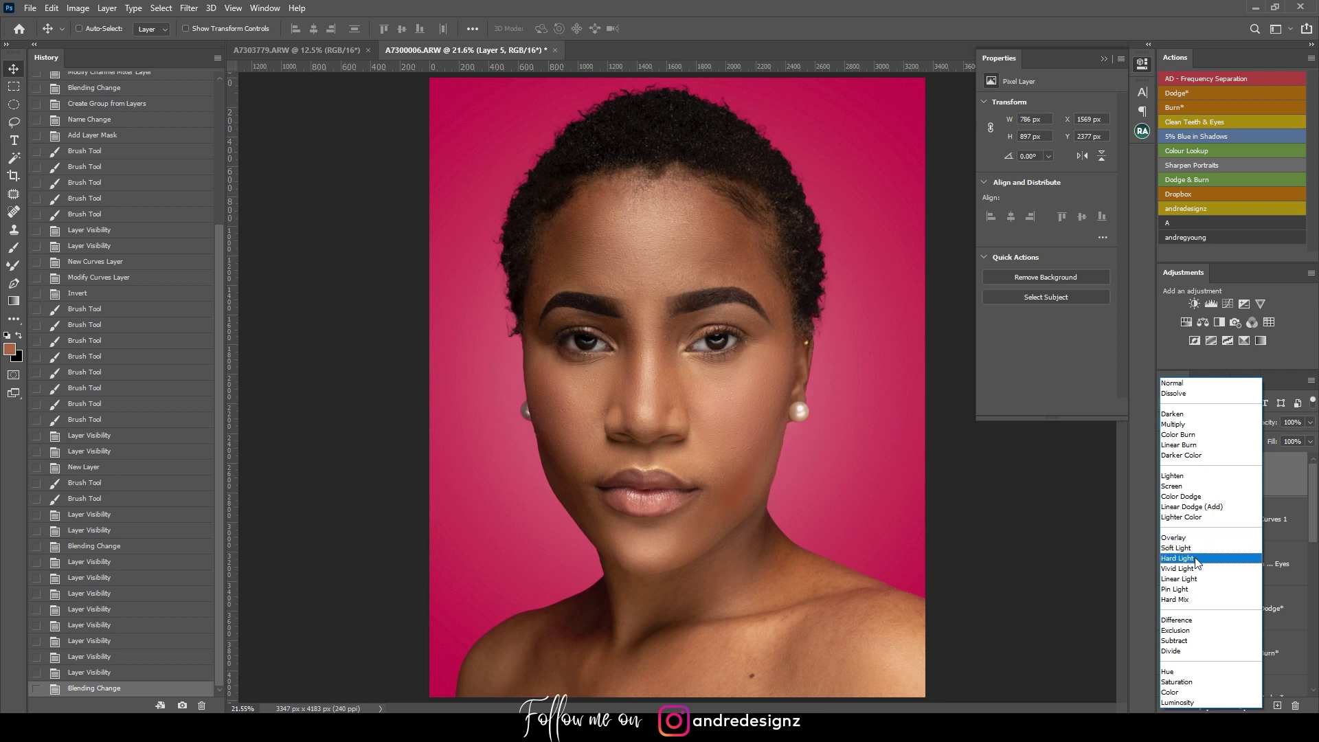
click(1191, 385)
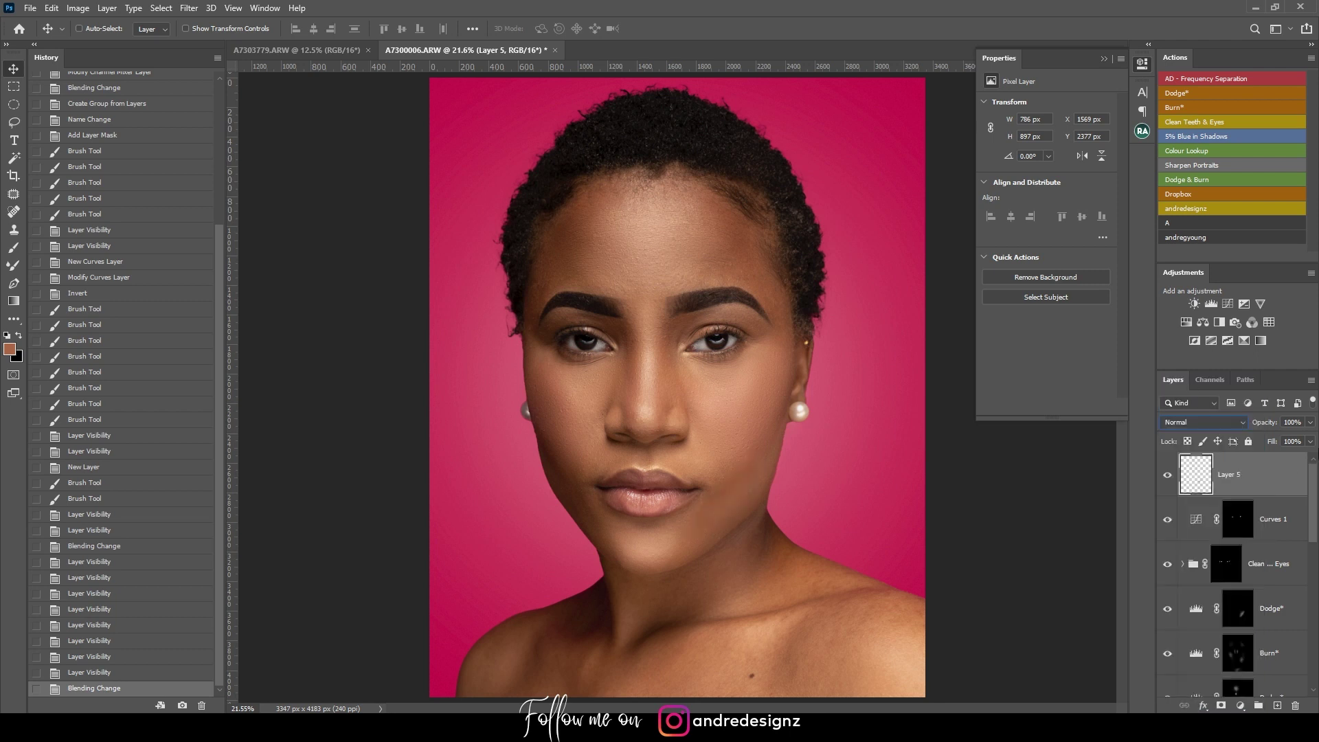
click(1311, 423)
drag(1310, 437, 1288, 438)
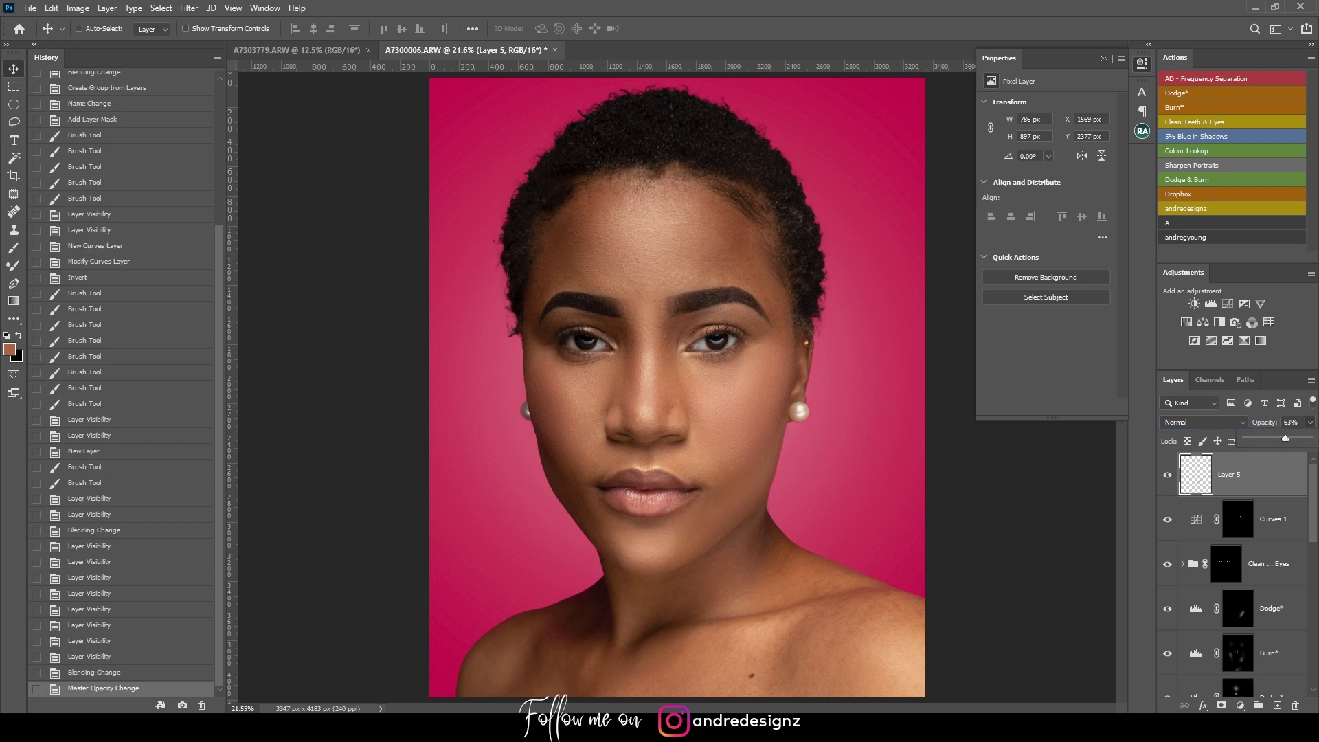
- Stamp all visible layers into a new merged layer above the painted skin-tone layer
click(11, 70)
scroll(732, 211, down, 4)
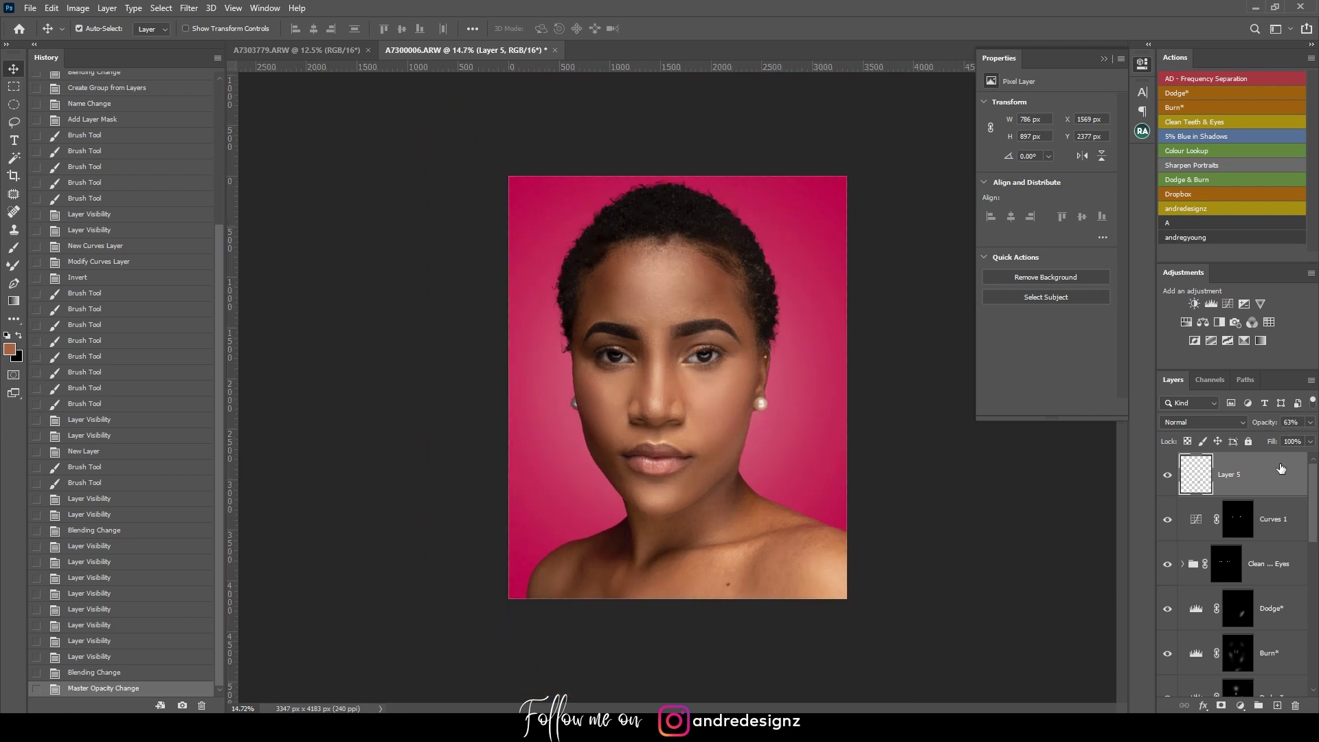
key(ctrl+shift+alt+e)
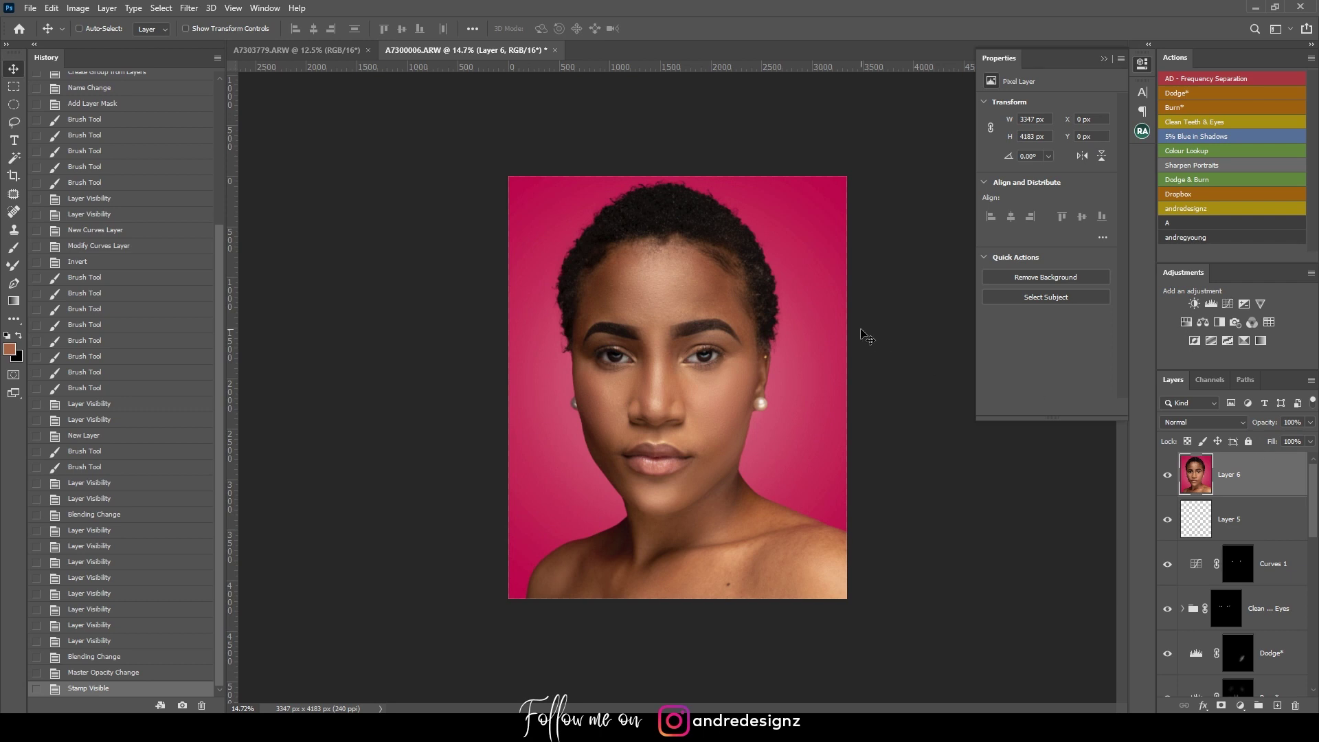
- Open the merged portrait layer in the Camera Raw Filter
scroll(1036, 278, up, 1)
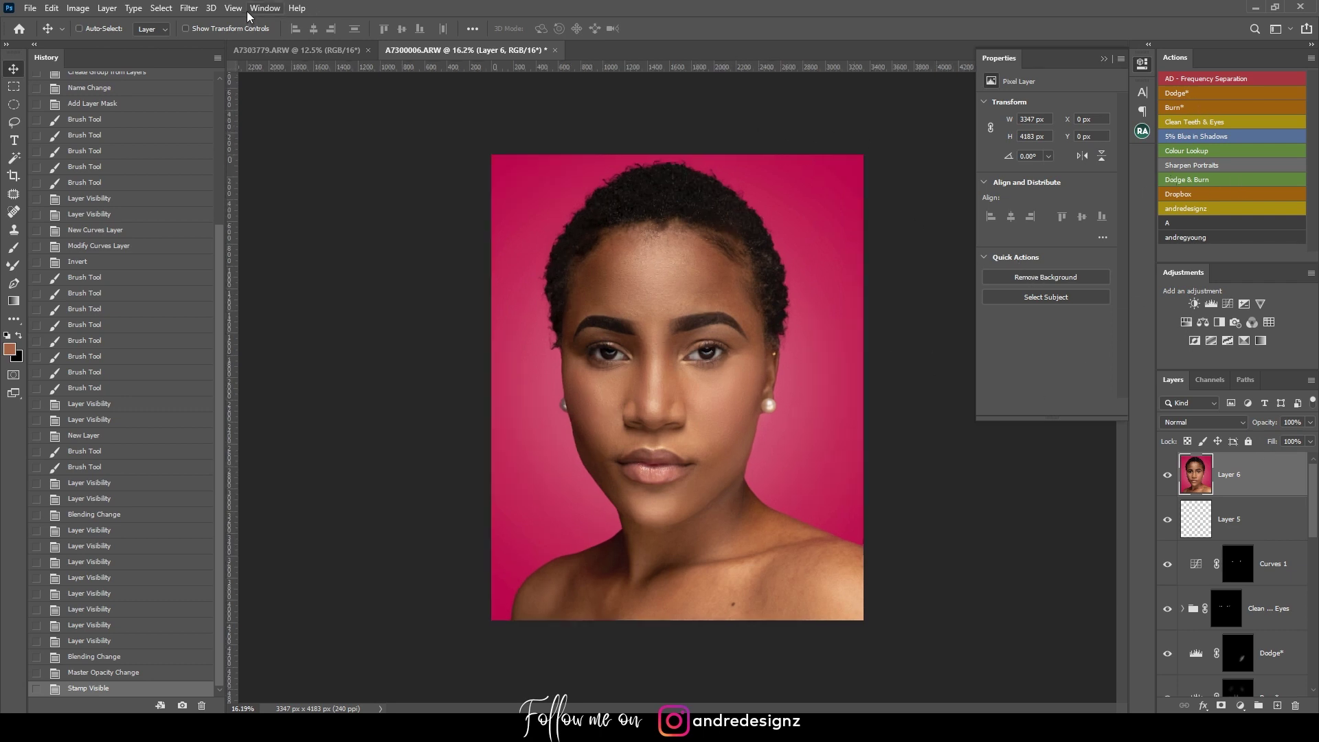
click(188, 7)
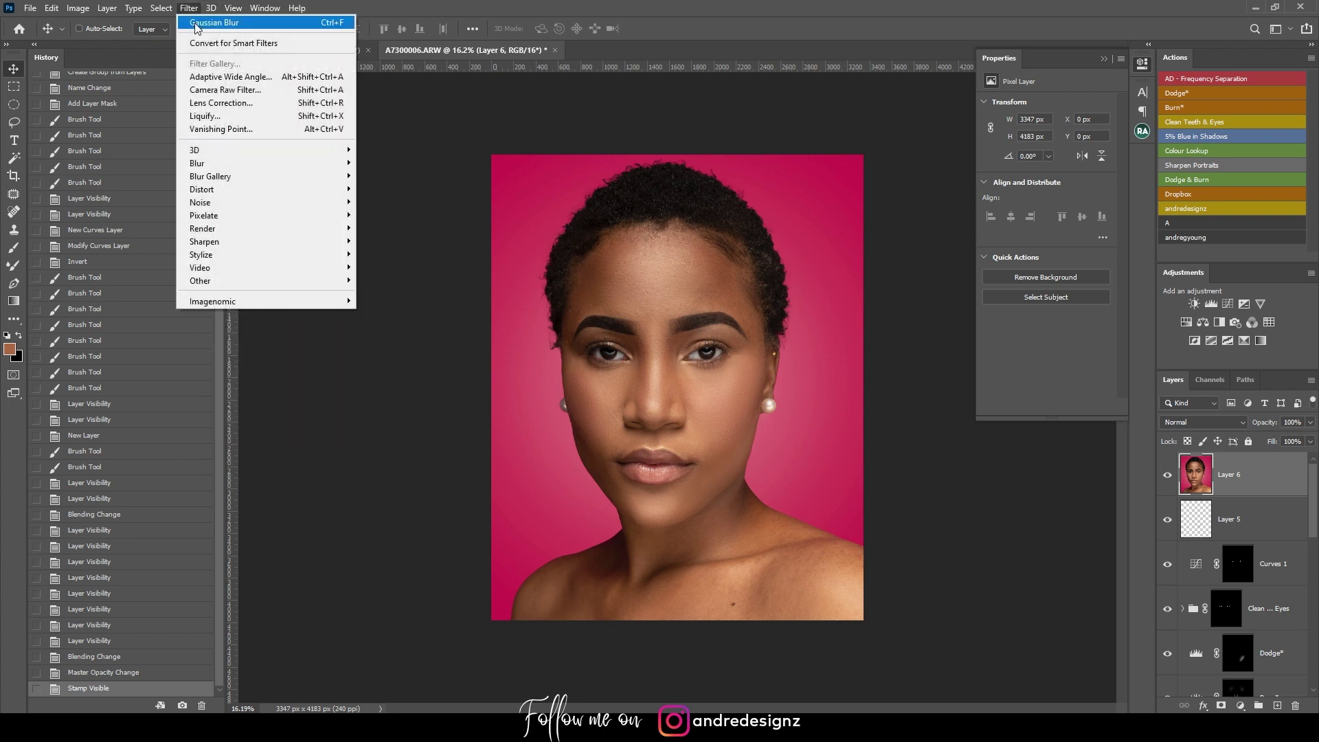
click(220, 89)
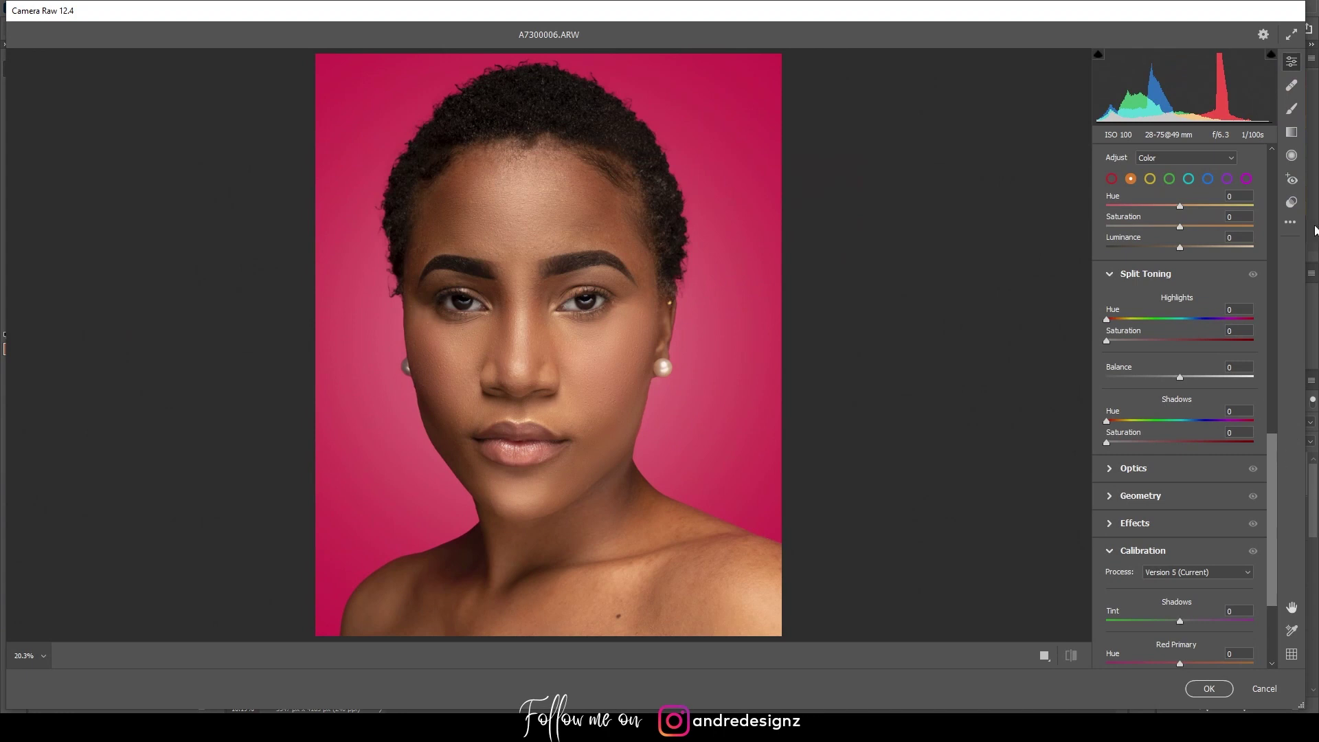
- Preview the Natural Look and Warm Tone user presets on the portrait, then return to the editing controls
click(1292, 202)
click(1188, 479)
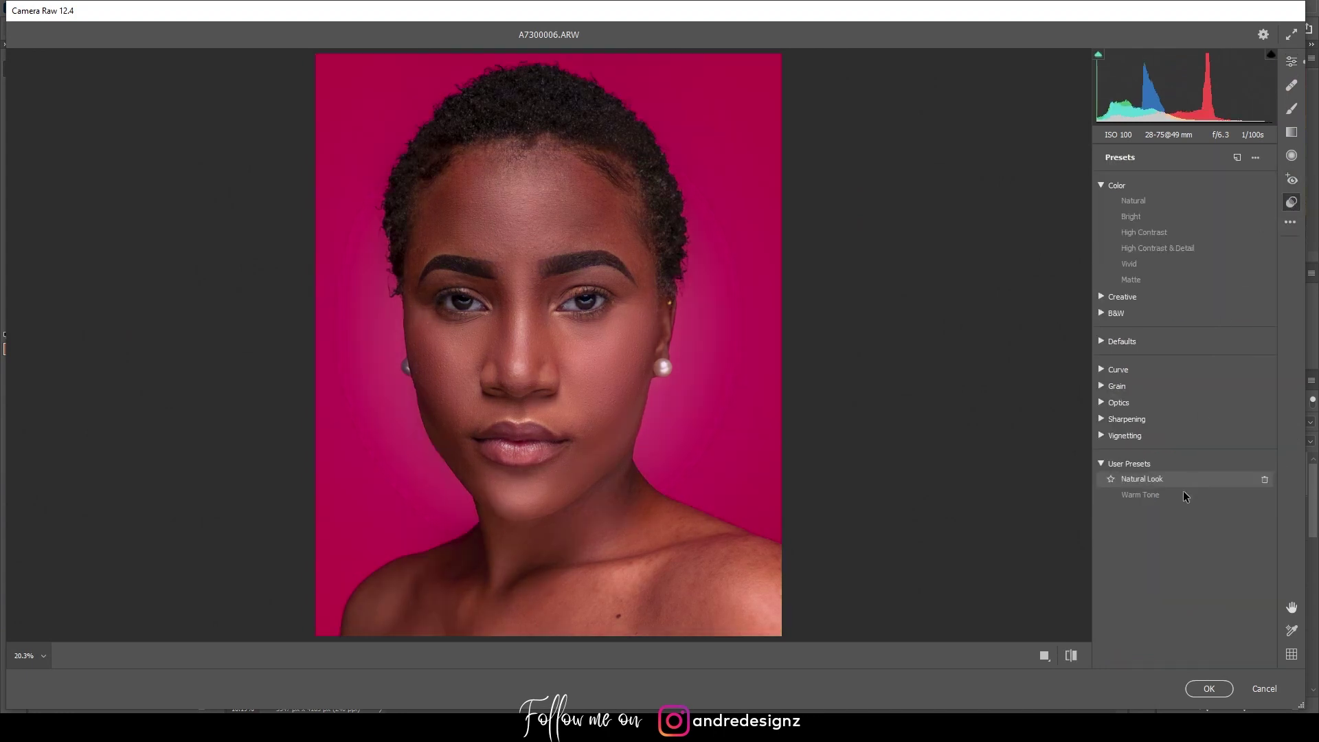
click(1166, 496)
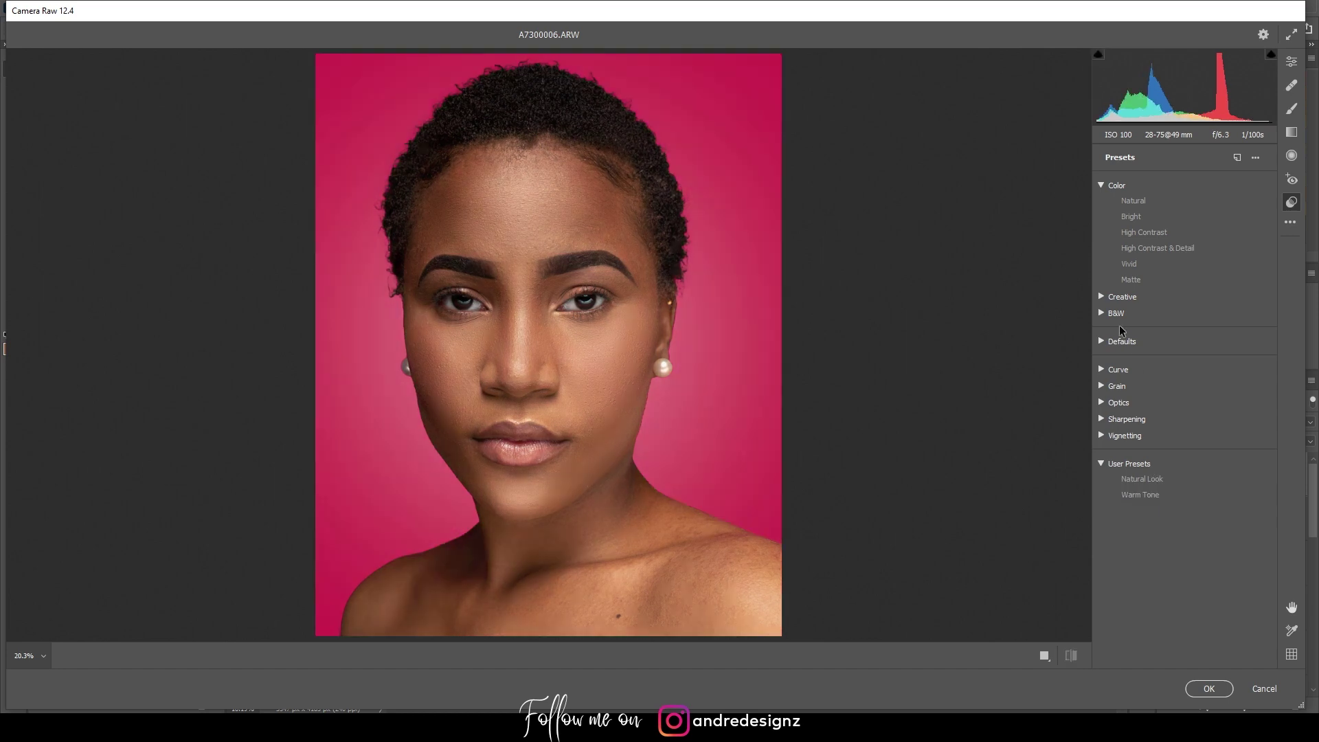
click(1144, 481)
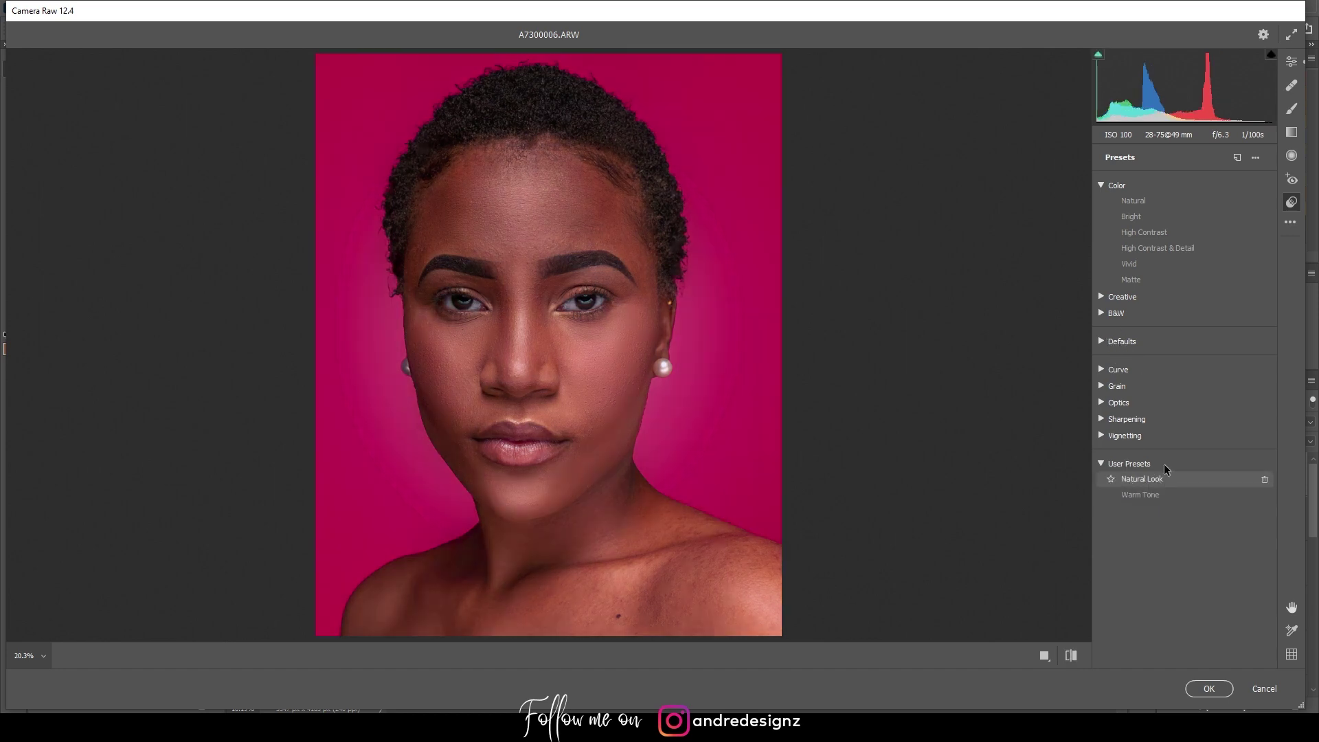
click(1291, 61)
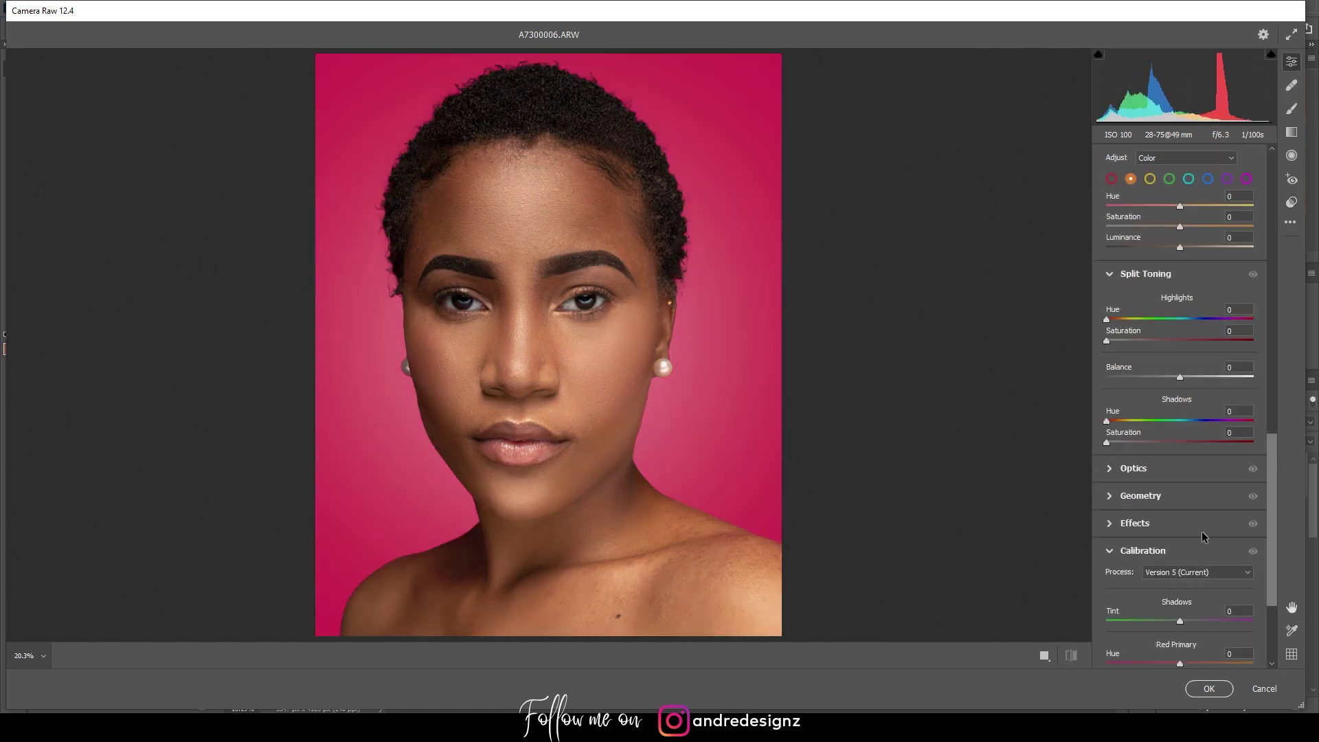
- Shift the Blue Primary hue in the calibration settings toward teal to redden the skin tones
scroll(1202, 508, down, 3)
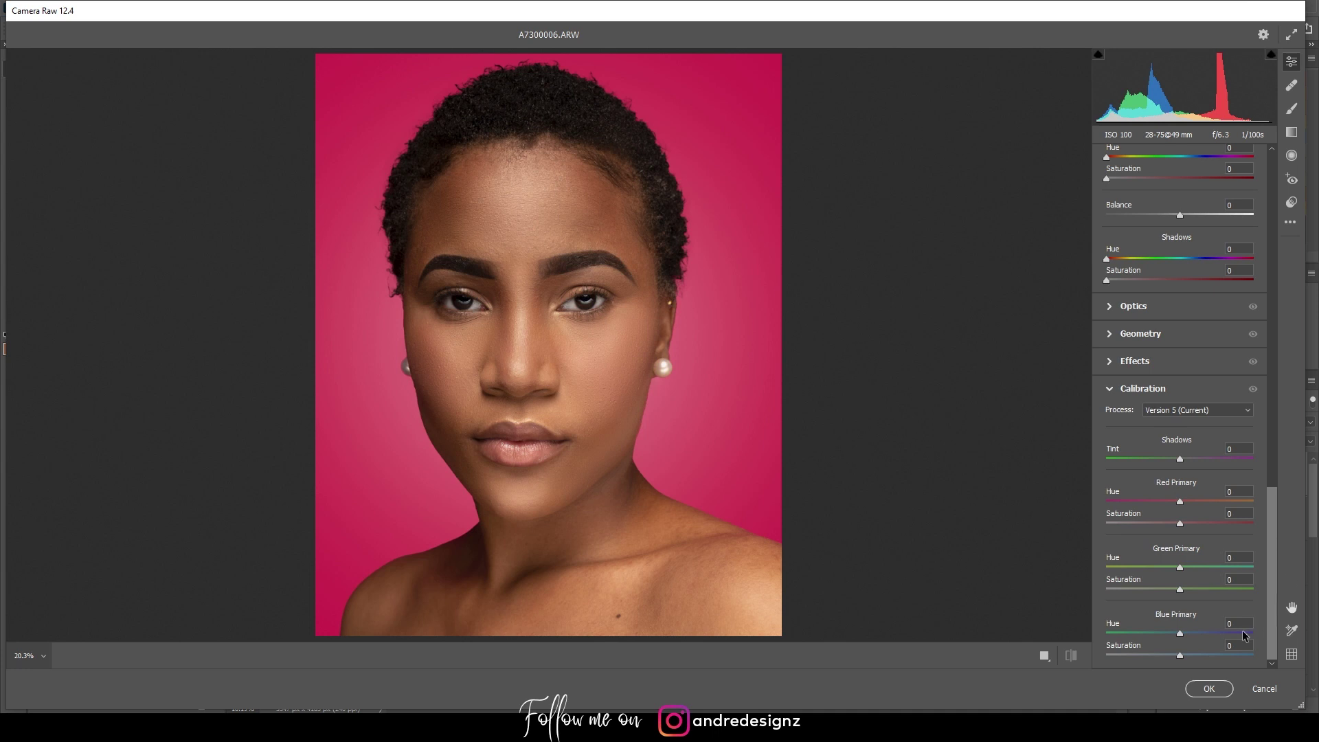
drag(1180, 633, 1152, 638)
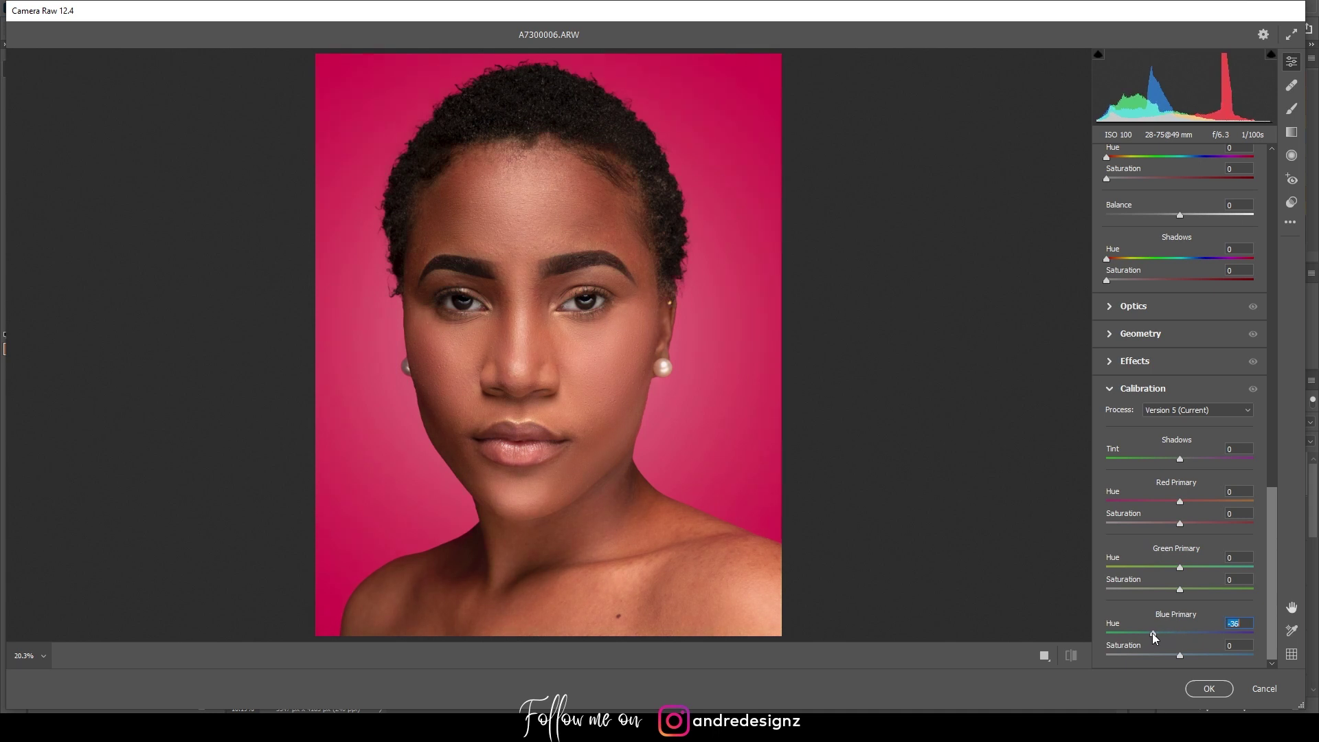
mouse_move(1154, 637)
mouse_down()
mouse_move(1223, 633)
mouse_move(1141, 641)
mouse_up()
- Set Dehaze to +13 and slightly raise Shadows and Contrast in the basic adjustments
drag(1272, 525, 1306, 155)
drag(1180, 507, 1191, 507)
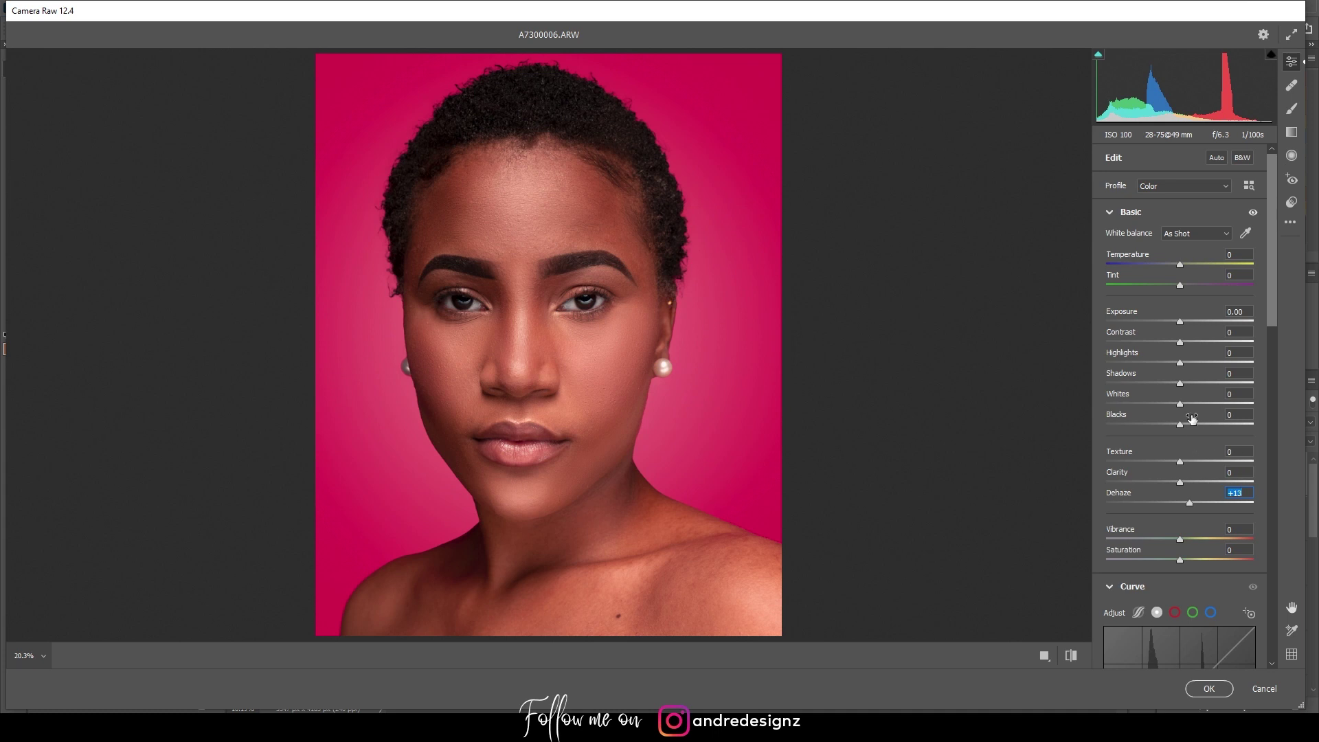
mouse_move(1181, 384)
mouse_down()
mouse_move(1202, 389)
mouse_move(1185, 396)
mouse_up()
drag(1182, 343, 1184, 349)
- Try an orange hue of +62 in the Color Mixer, reset it, and set the orange hue to -6
drag(1272, 275, 1272, 465)
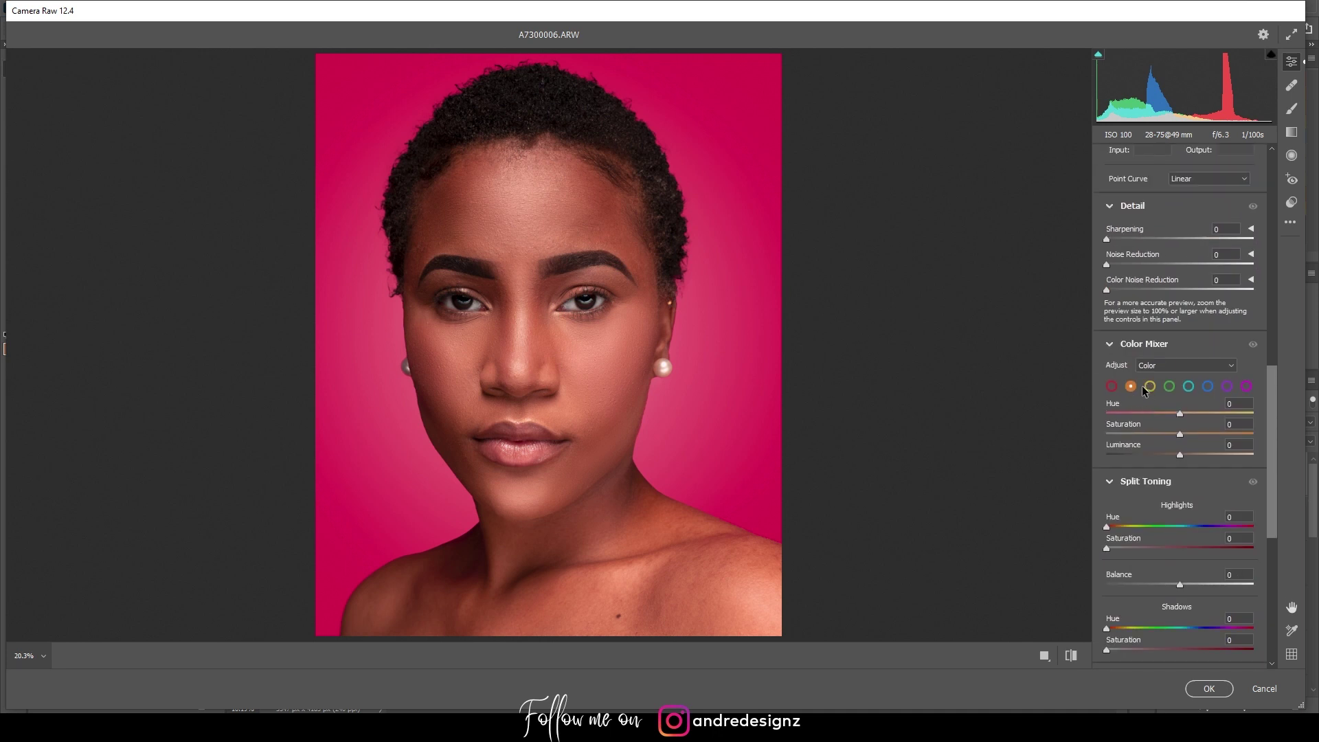
drag(1194, 414, 1226, 423)
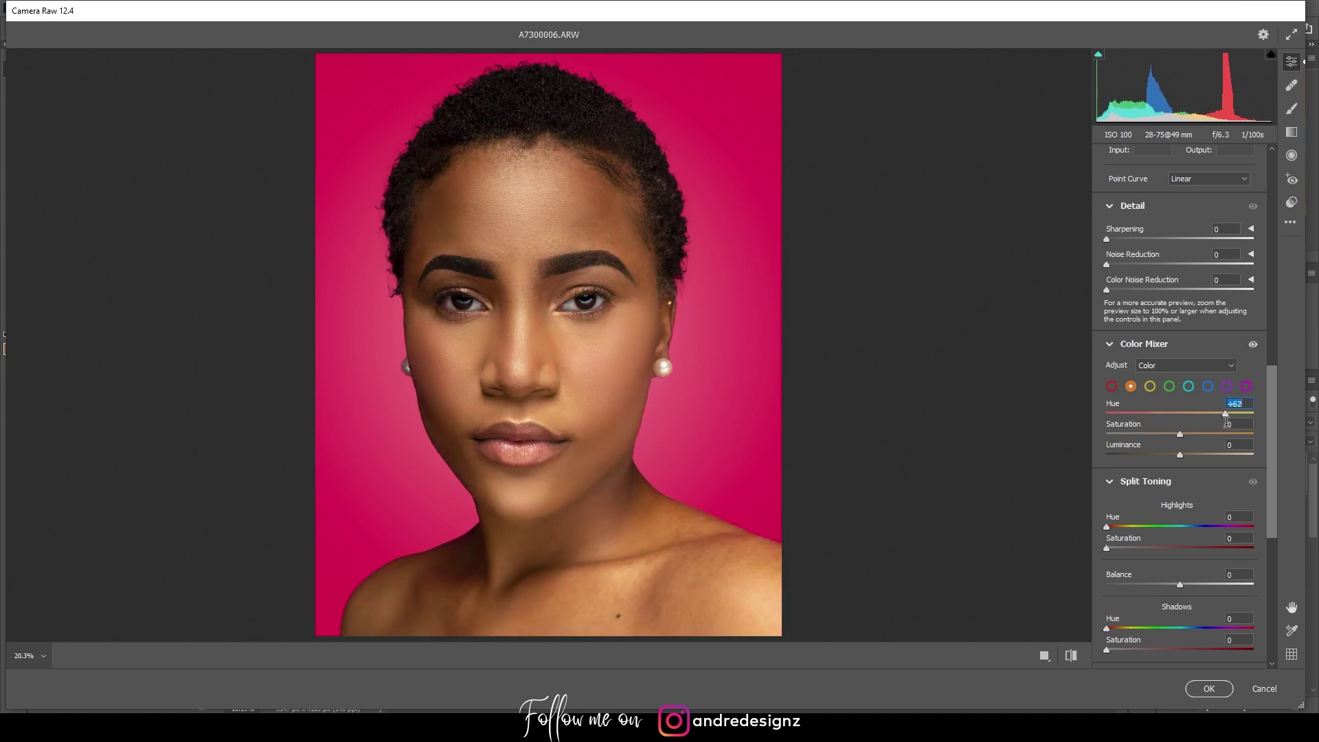
double_click(1222, 409)
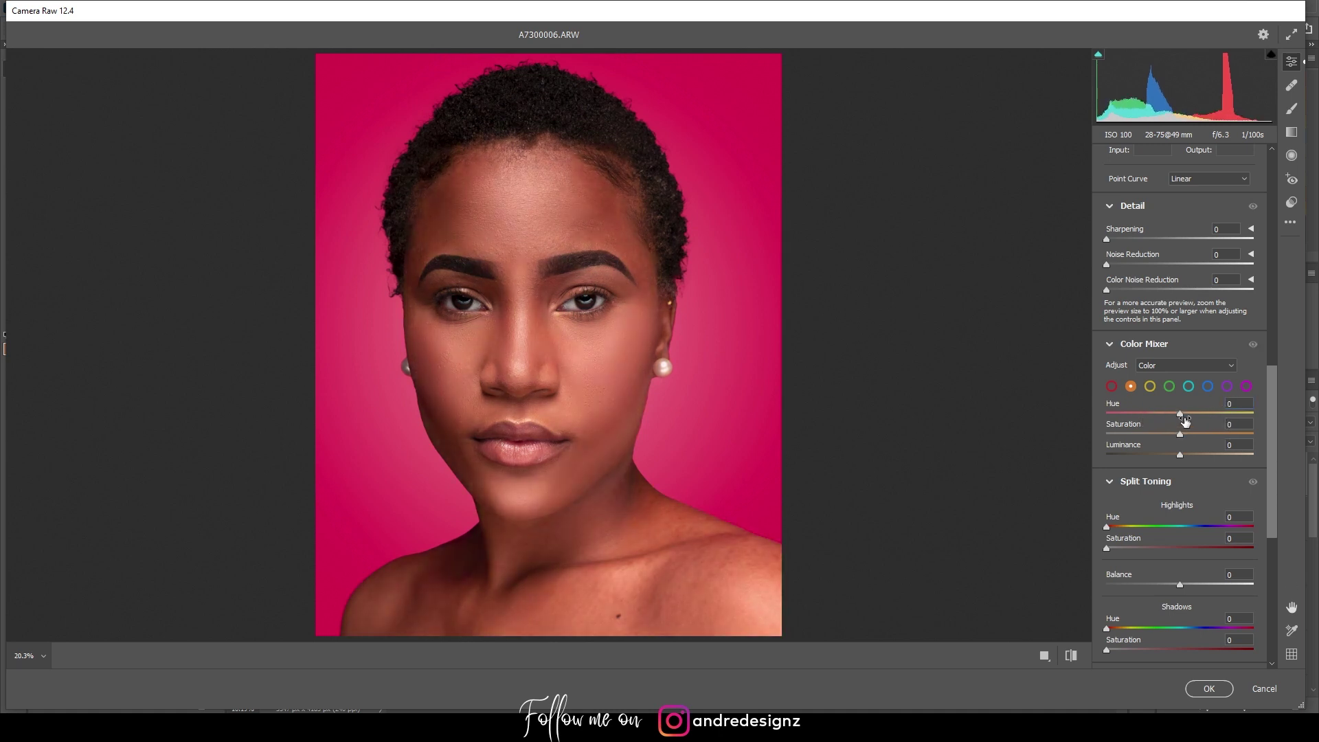
click(1181, 415)
- Compare the portrait before and after side by side, then apply the Camera Raw adjustments
click(1071, 655)
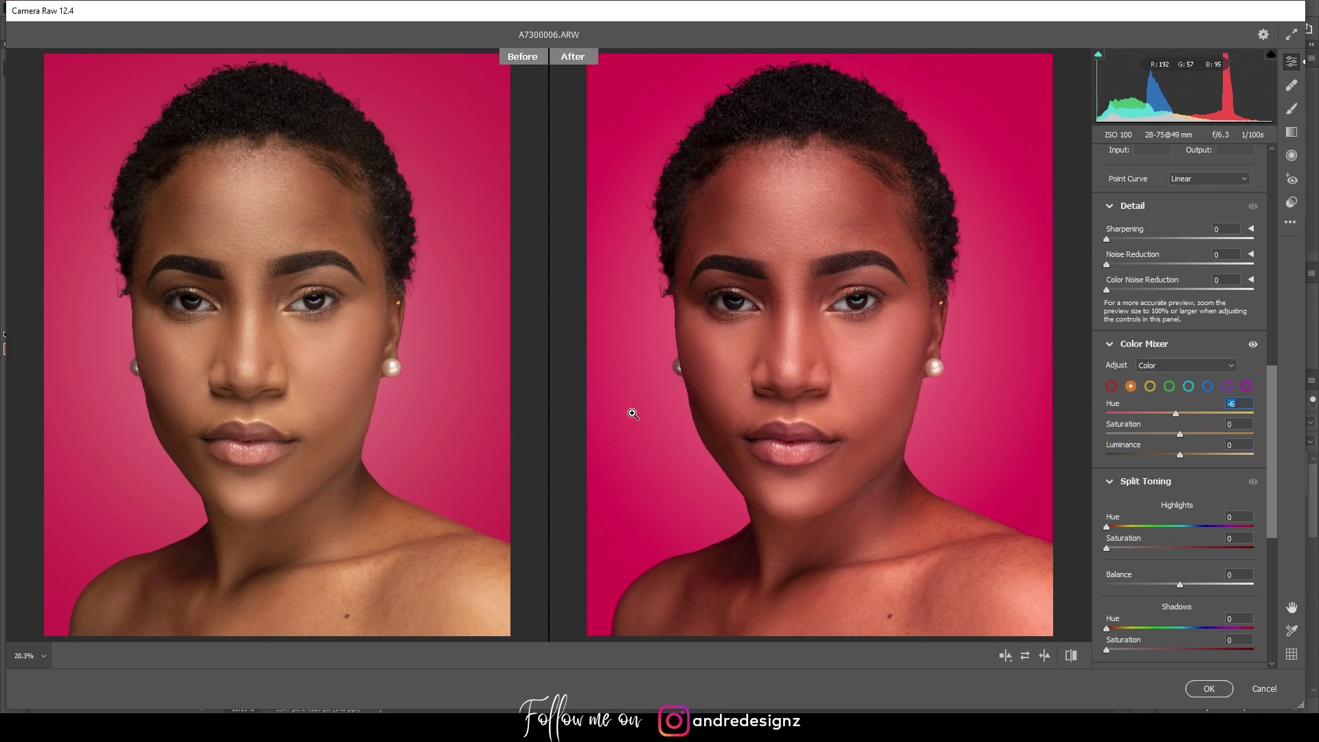
click(1211, 690)
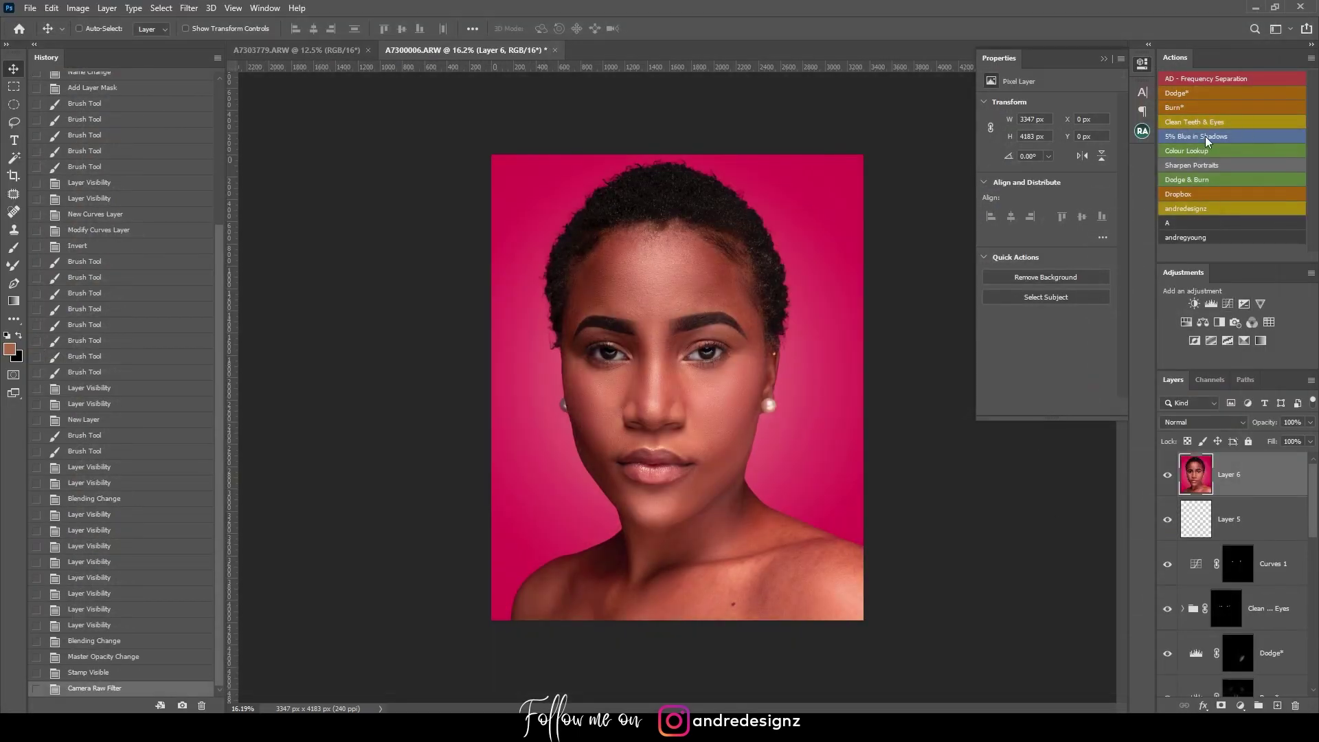
- Try the 5% Blue in Shadows action, compare its Color Balance layer hidden and shown, and delete that layer
click(1206, 136)
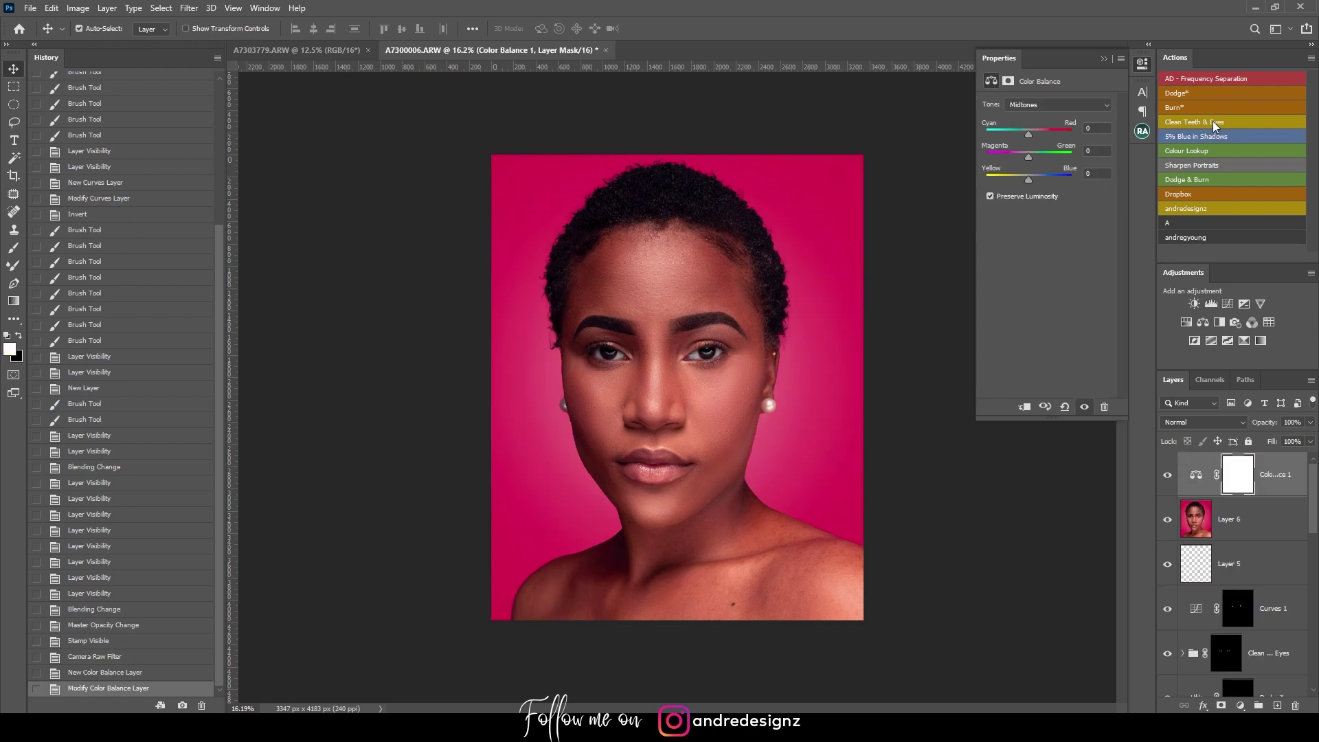
key(ctrl+z)
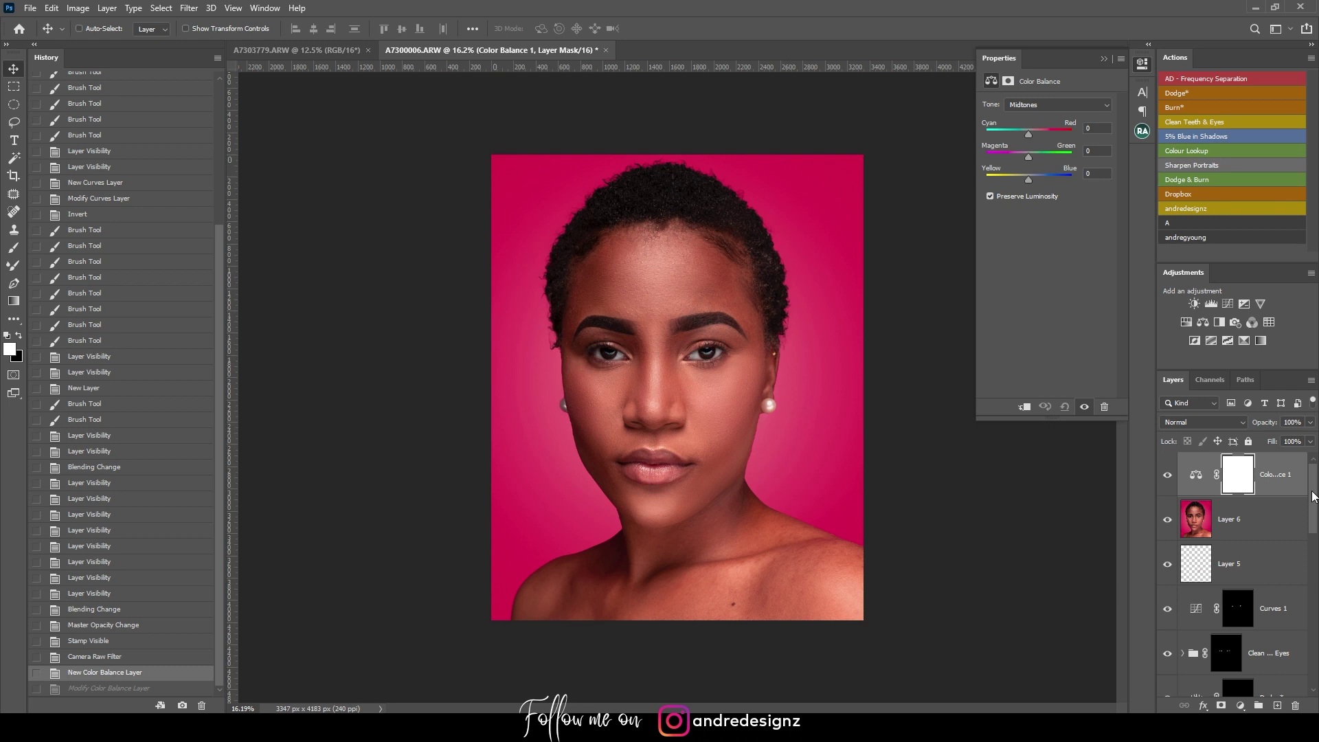
click(1200, 477)
click(1168, 476)
click(1168, 476)
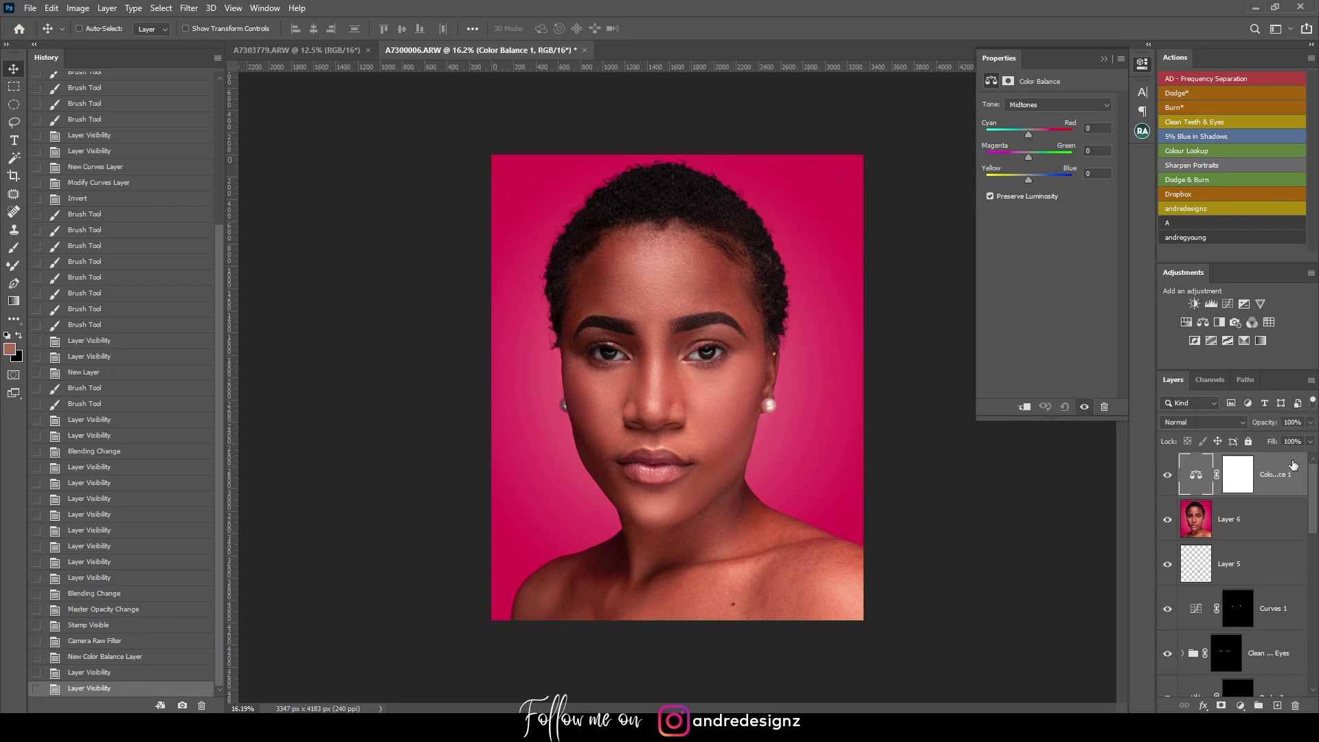
key(Delete)
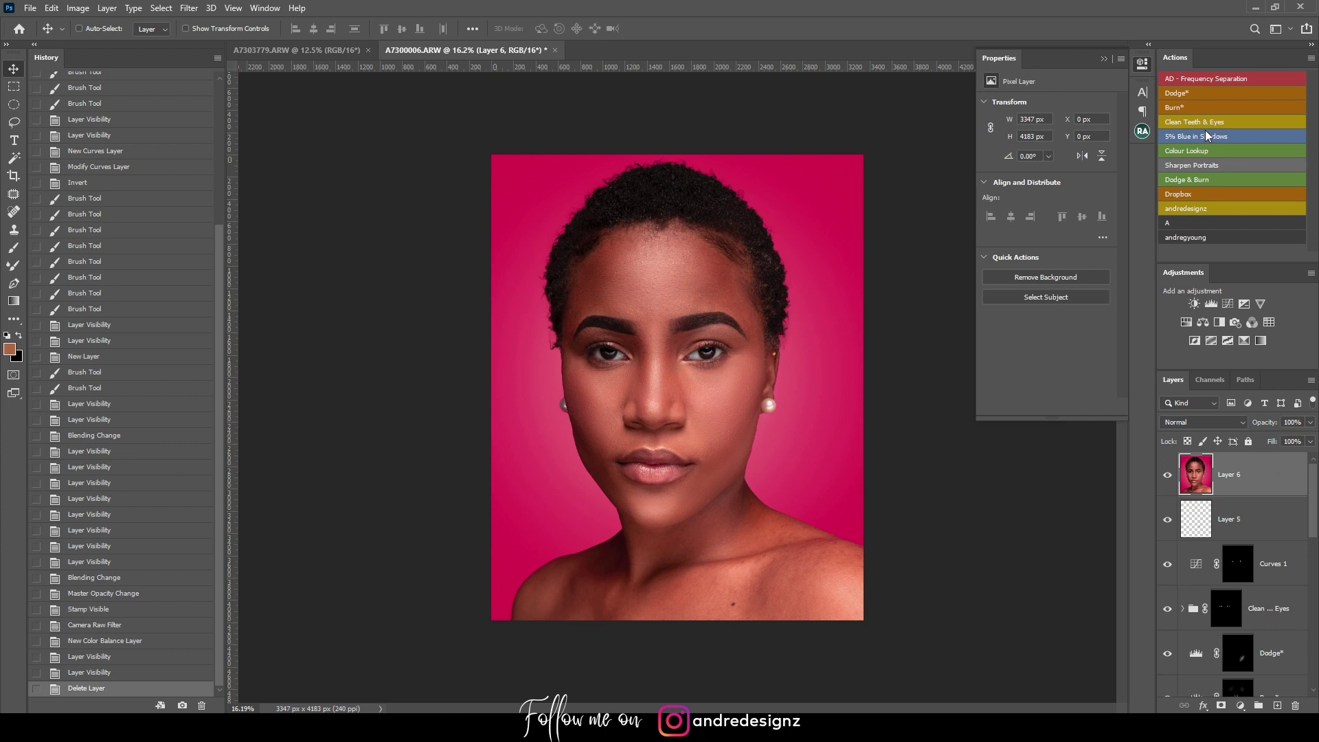
- Add a color lookup layer with the Colour Lookup action, reduce its opacity to 5%, and compare it hidden and shown
click(1199, 150)
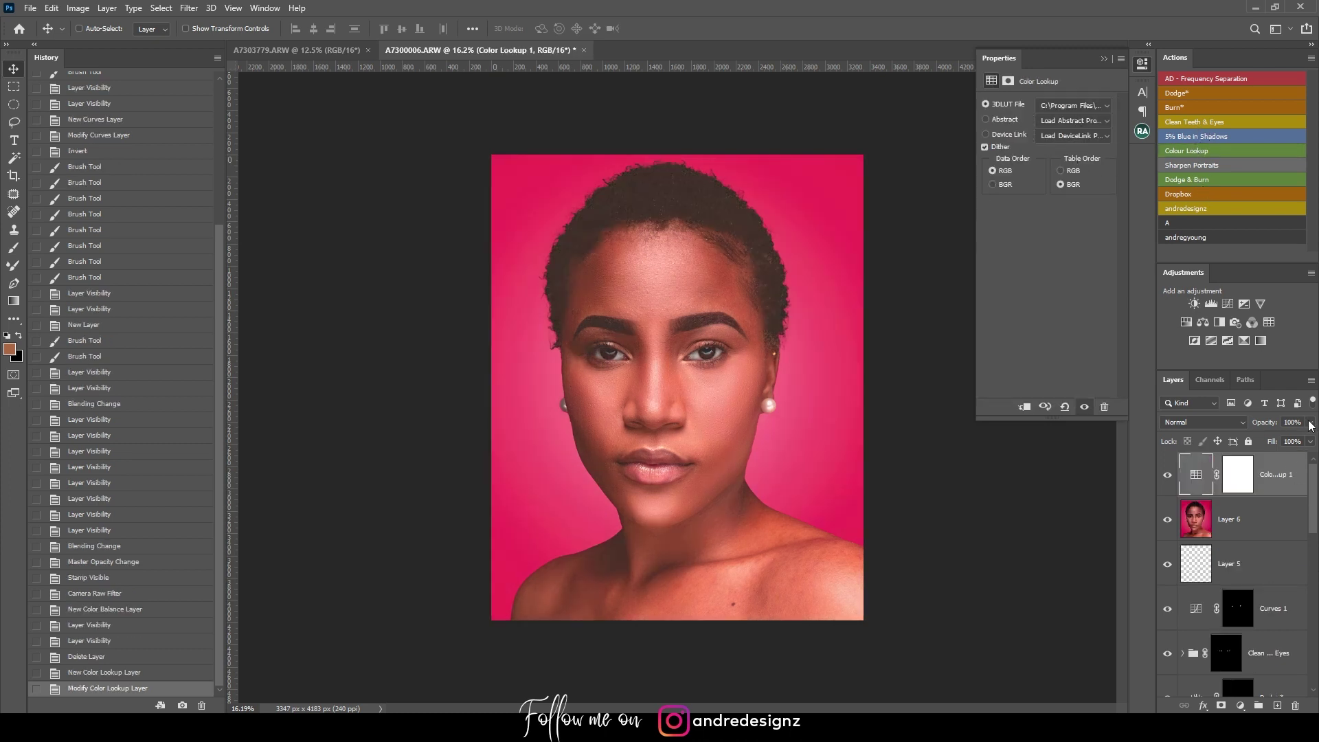
drag(1249, 437, 1249, 437)
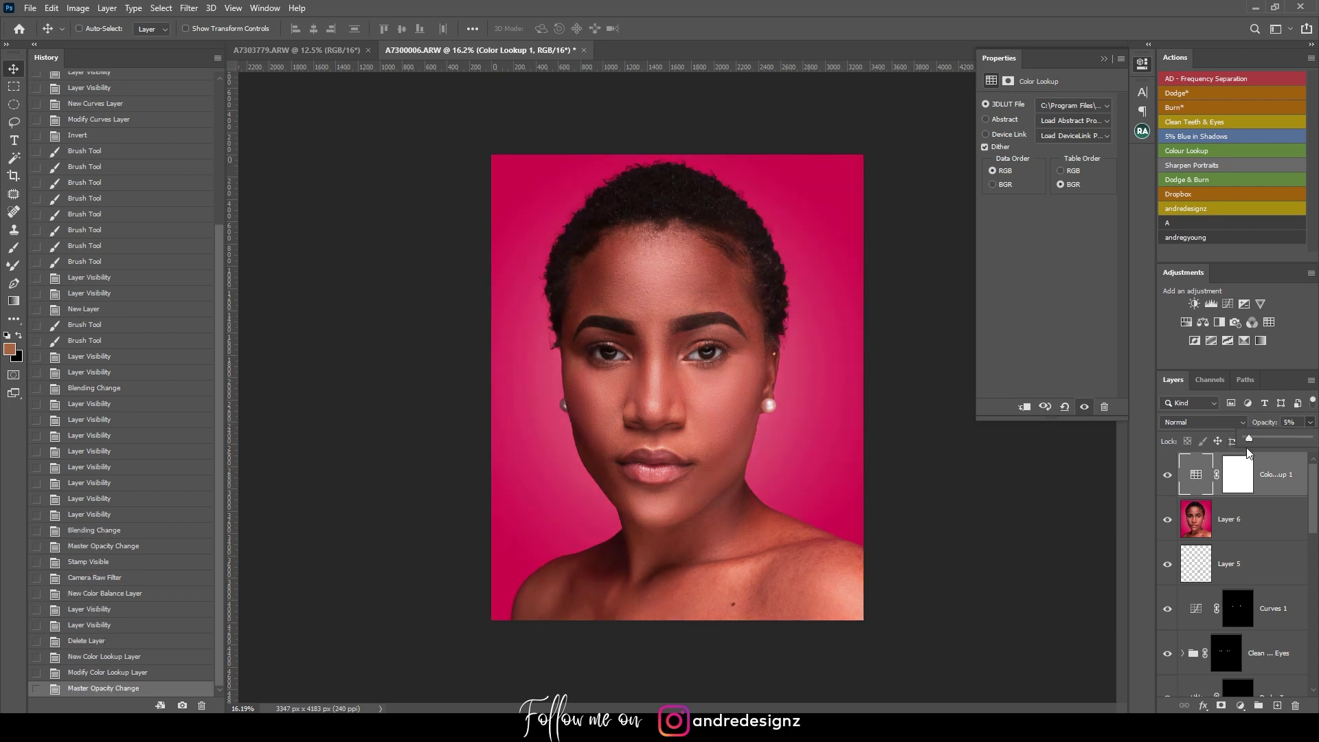
click(1168, 476)
click(1168, 475)
click(1167, 475)
click(1167, 475)
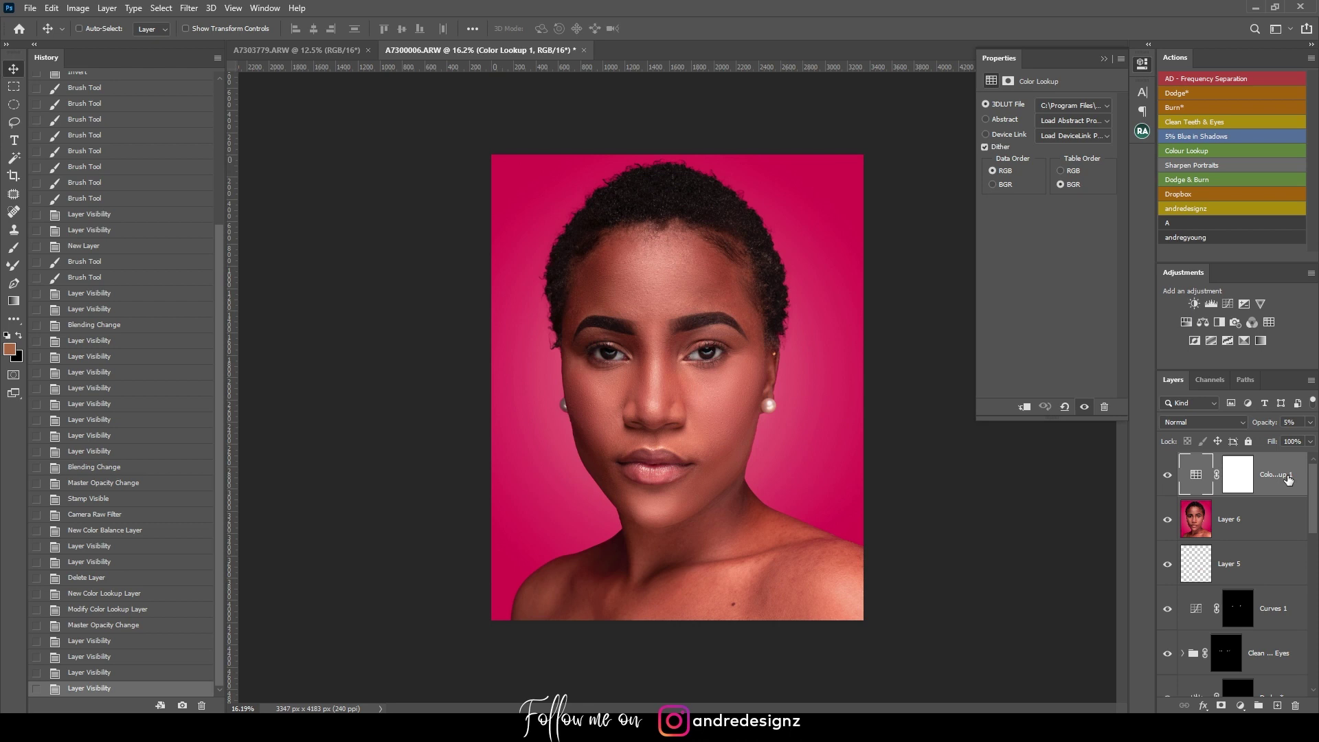
- Stamp all visible layers into a new layer and merge everything above the original Layer 0 into one layer
key(ctrl+shift+alt+e)
scroll(1291, 564, down, 3)
scroll(1291, 584, down, 3)
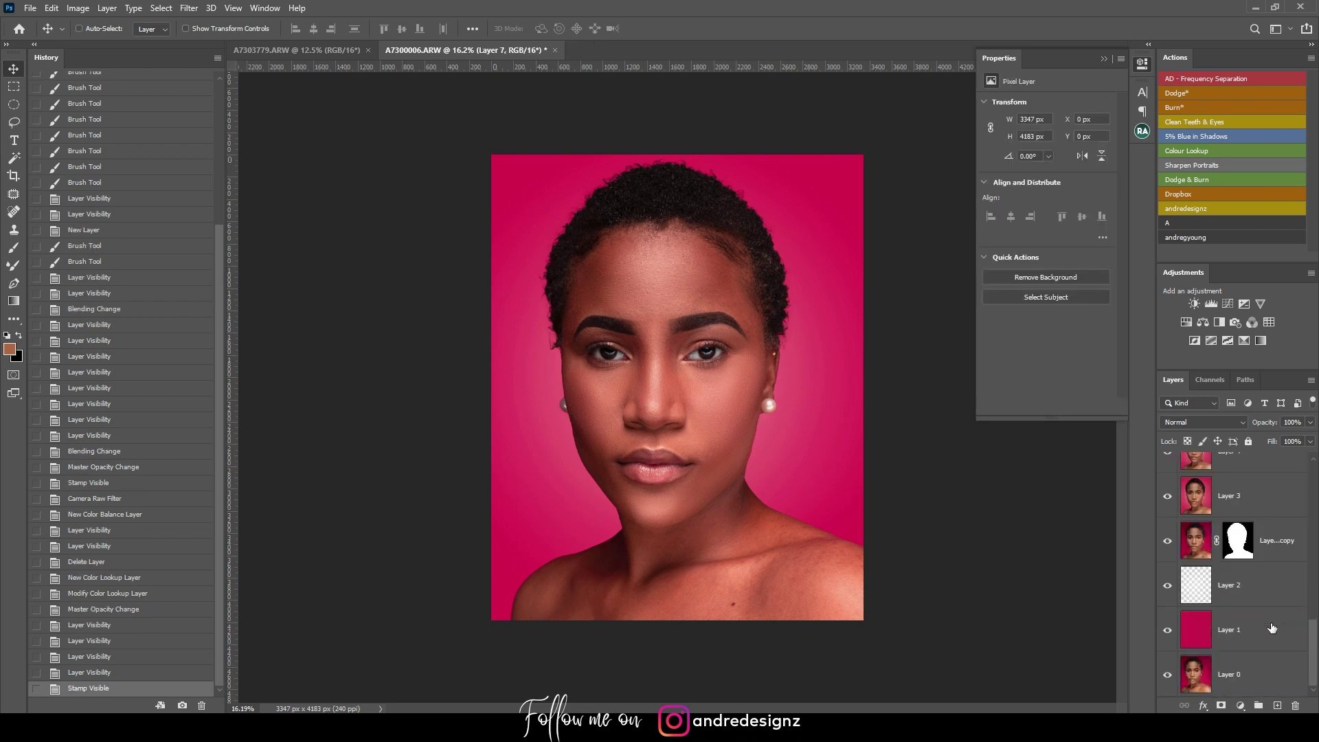
shift+click(1255, 640)
key(ctrl+e)
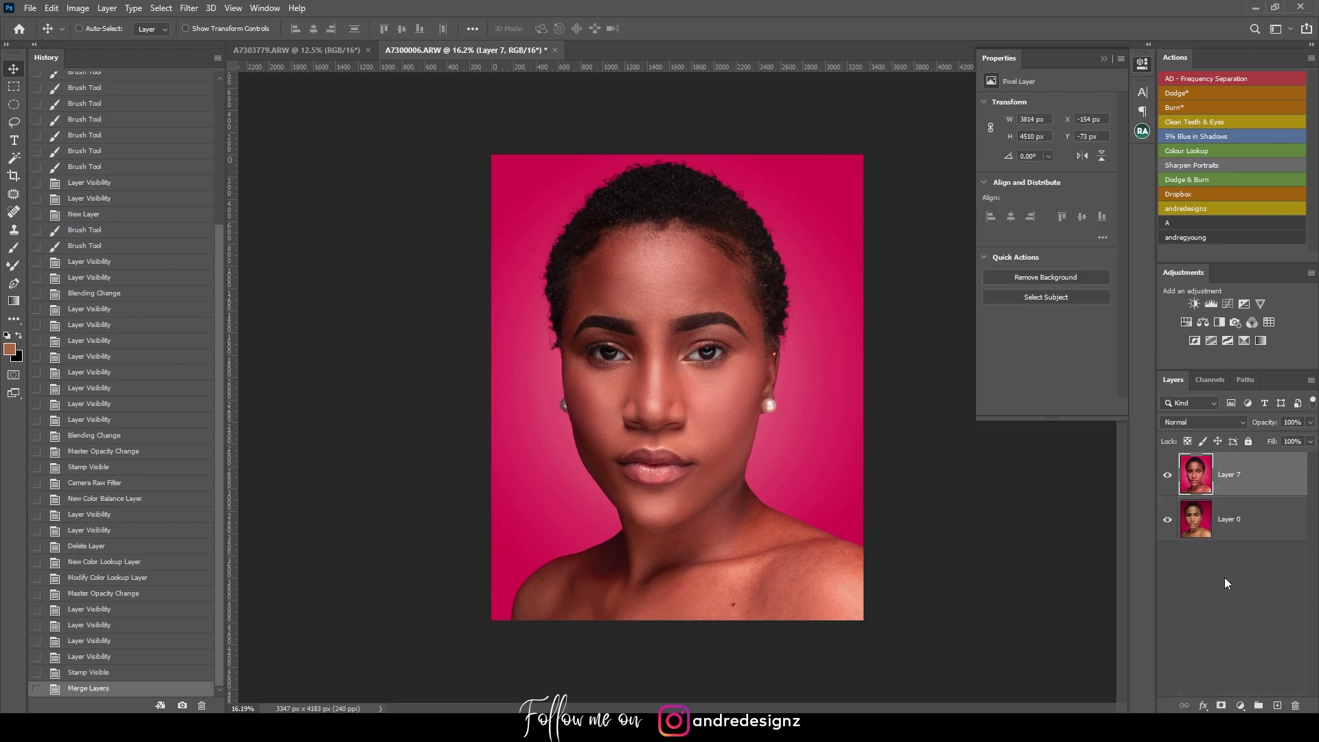
click(31, 7)
click(62, 163)
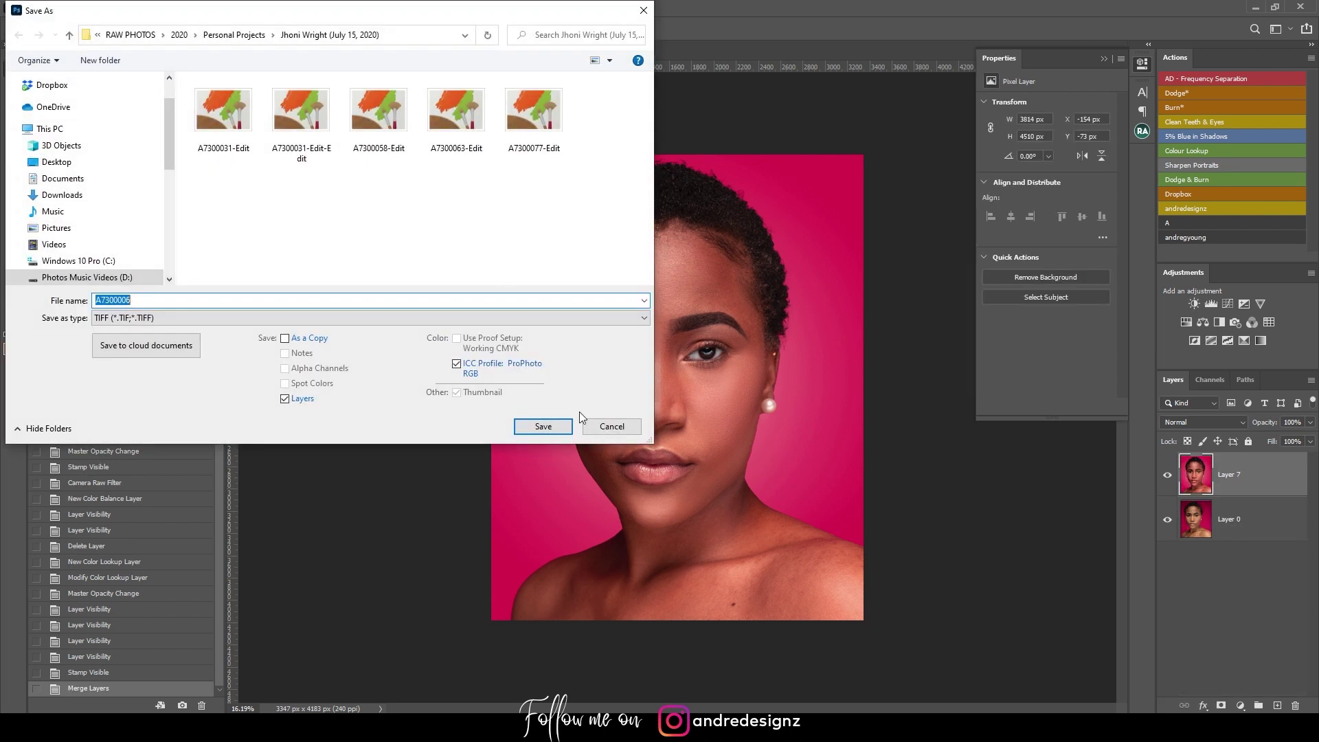
click(605, 426)
- Save the edited portrait, check A7300006-Edit.tif in the Lightroom Classic library, and return to Photoshop
click(30, 7)
click(62, 148)
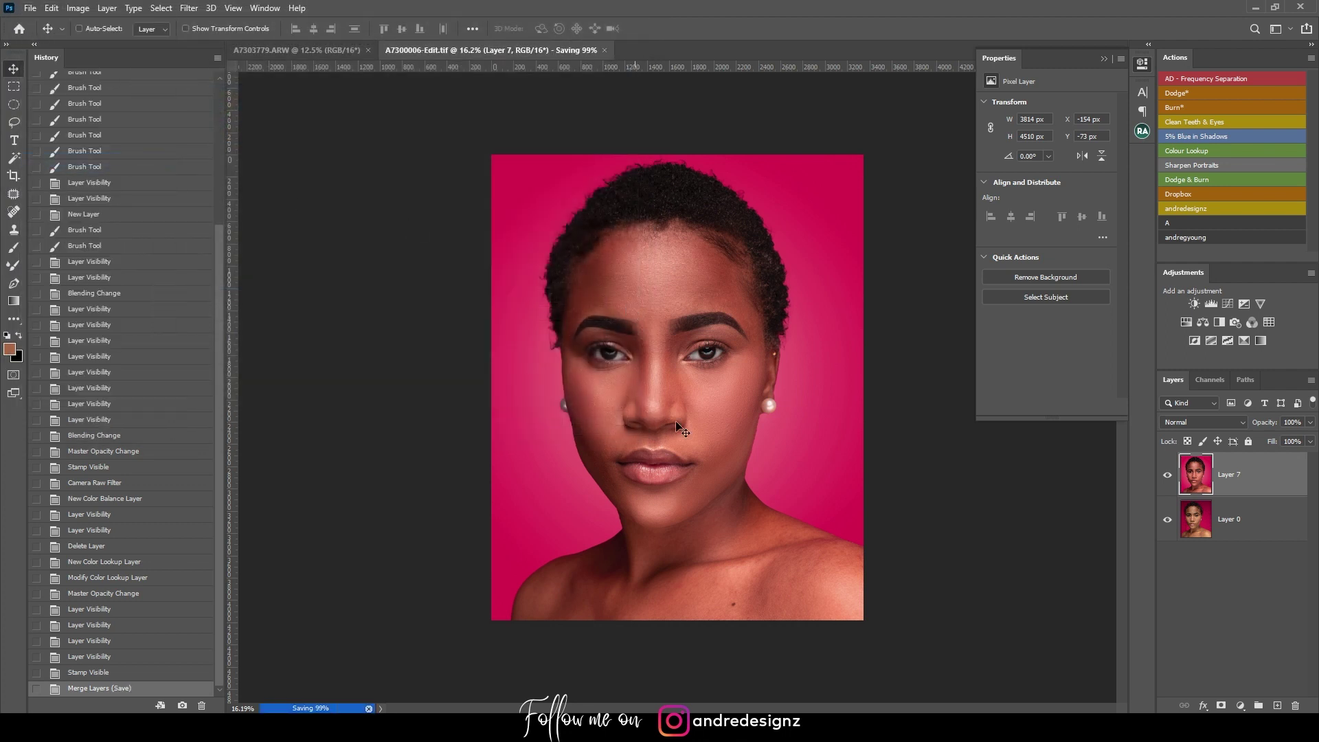
click(722, 729)
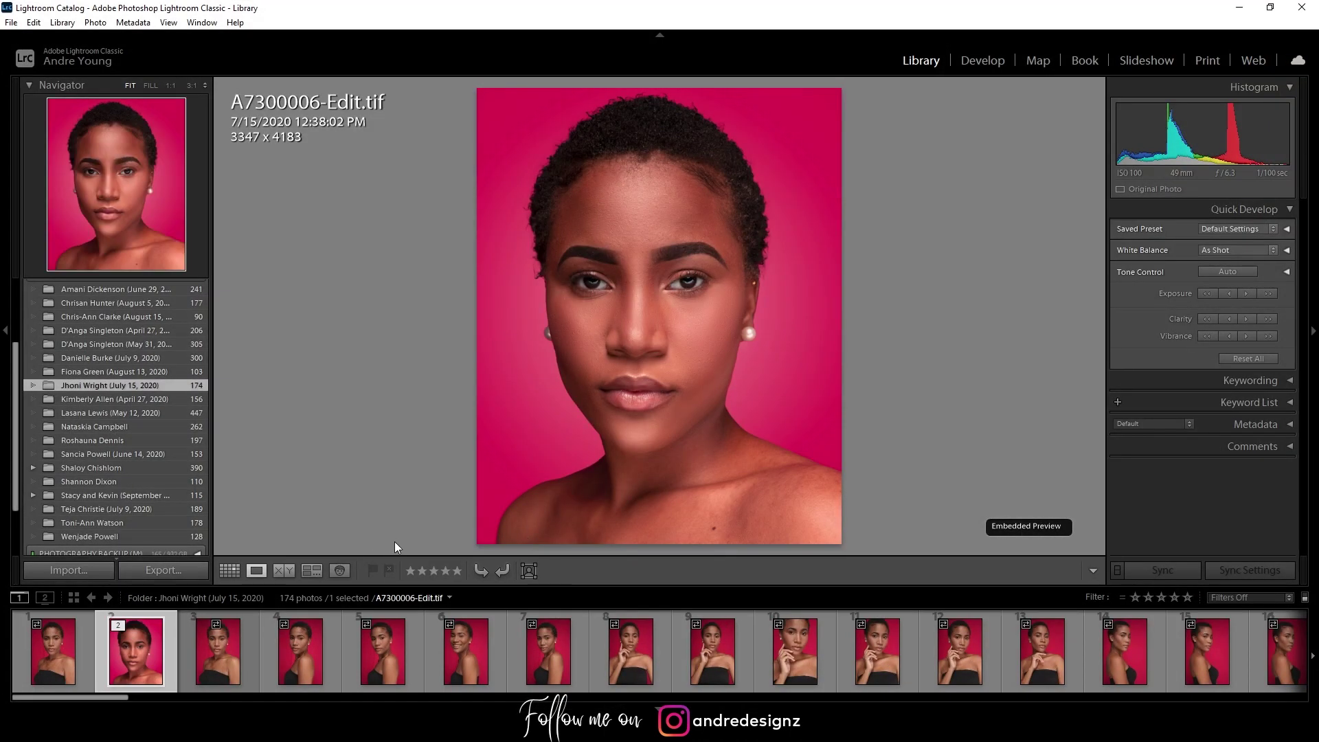
click(1239, 12)
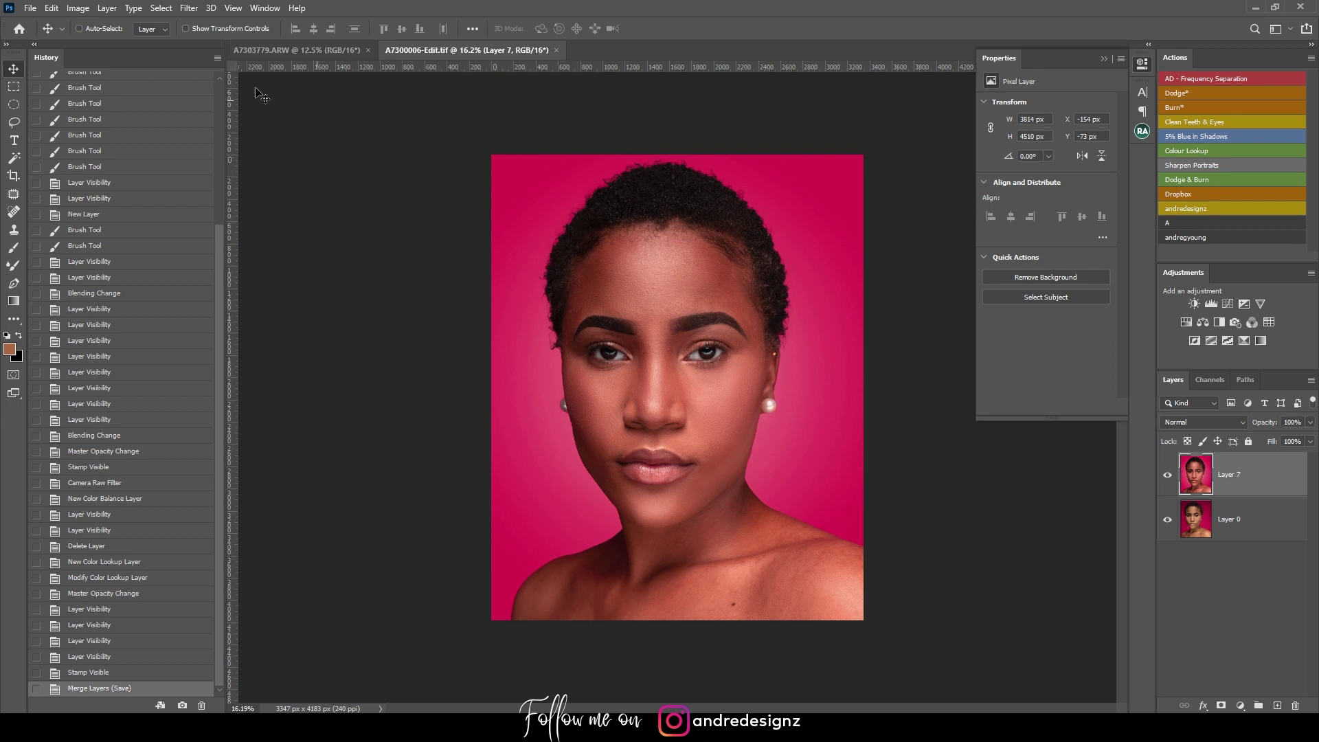
click(30, 8)
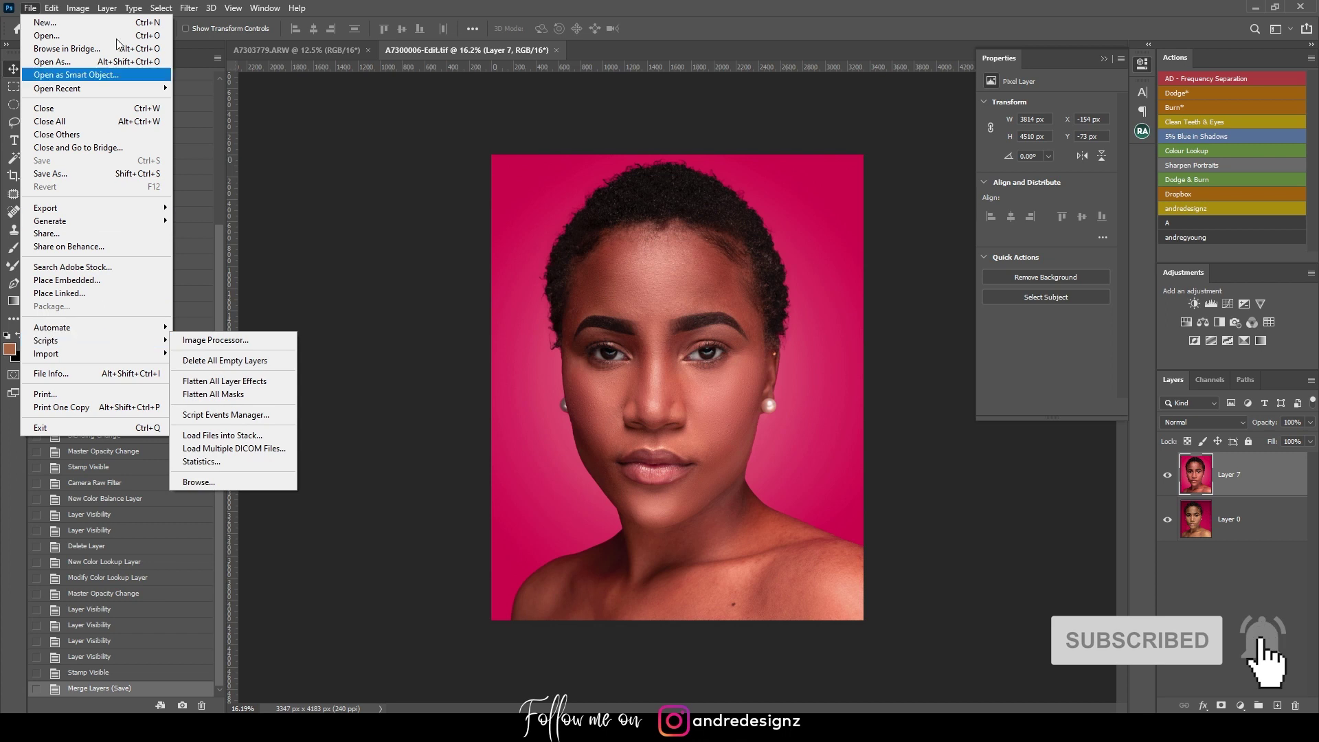
mouse_move(77, 8)
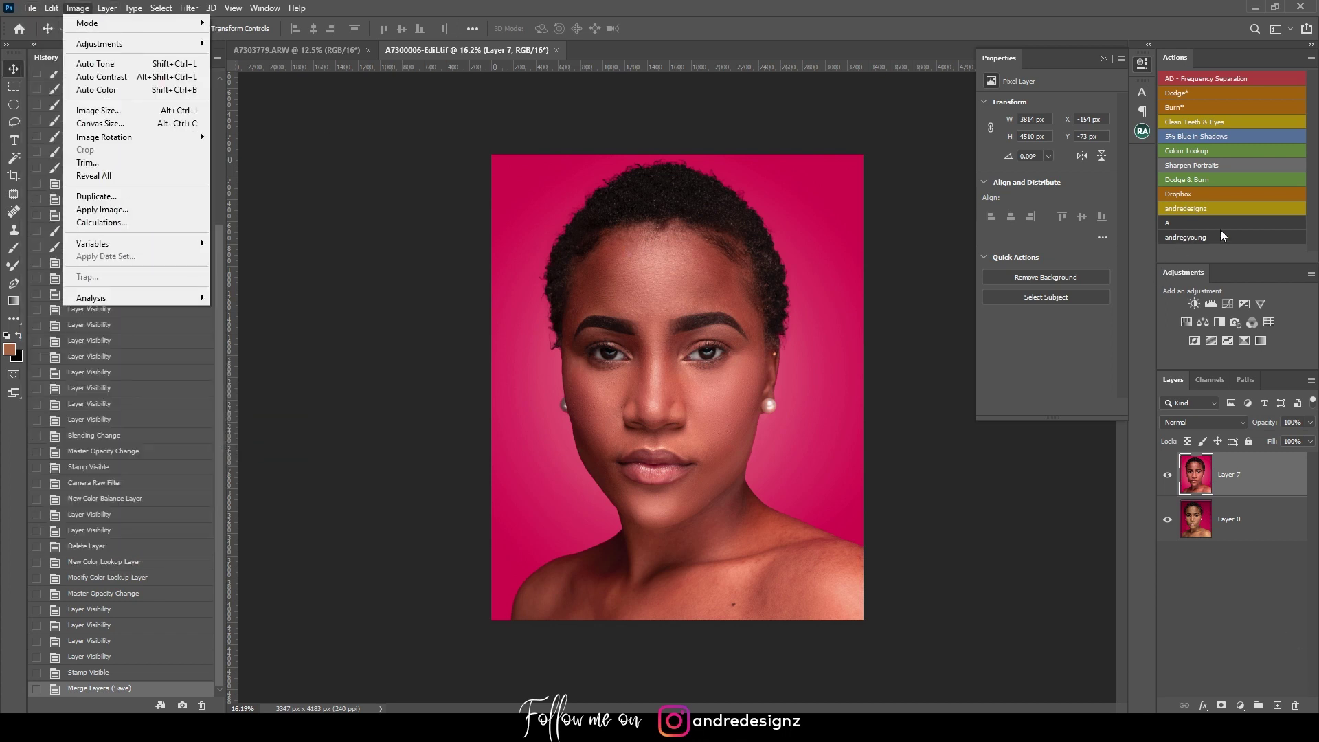
click(1179, 207)
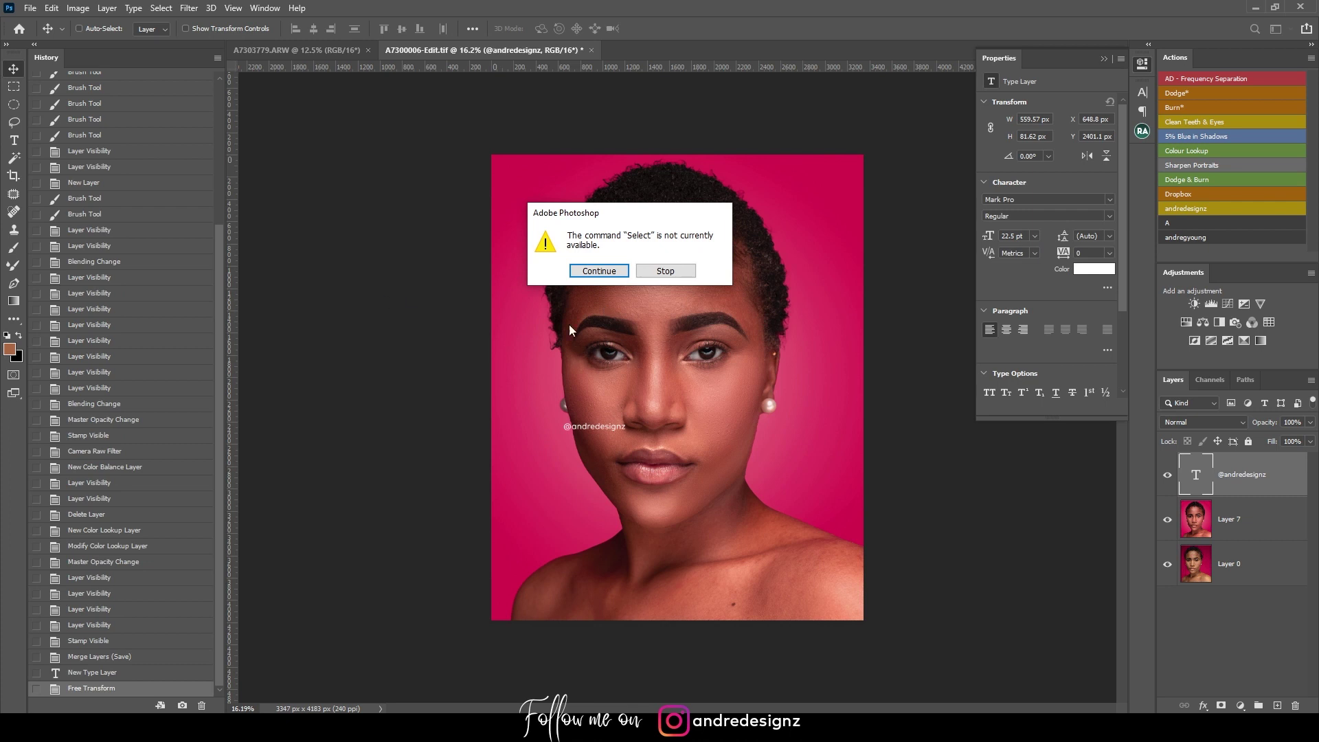
click(665, 270)
drag(596, 433, 567, 533)
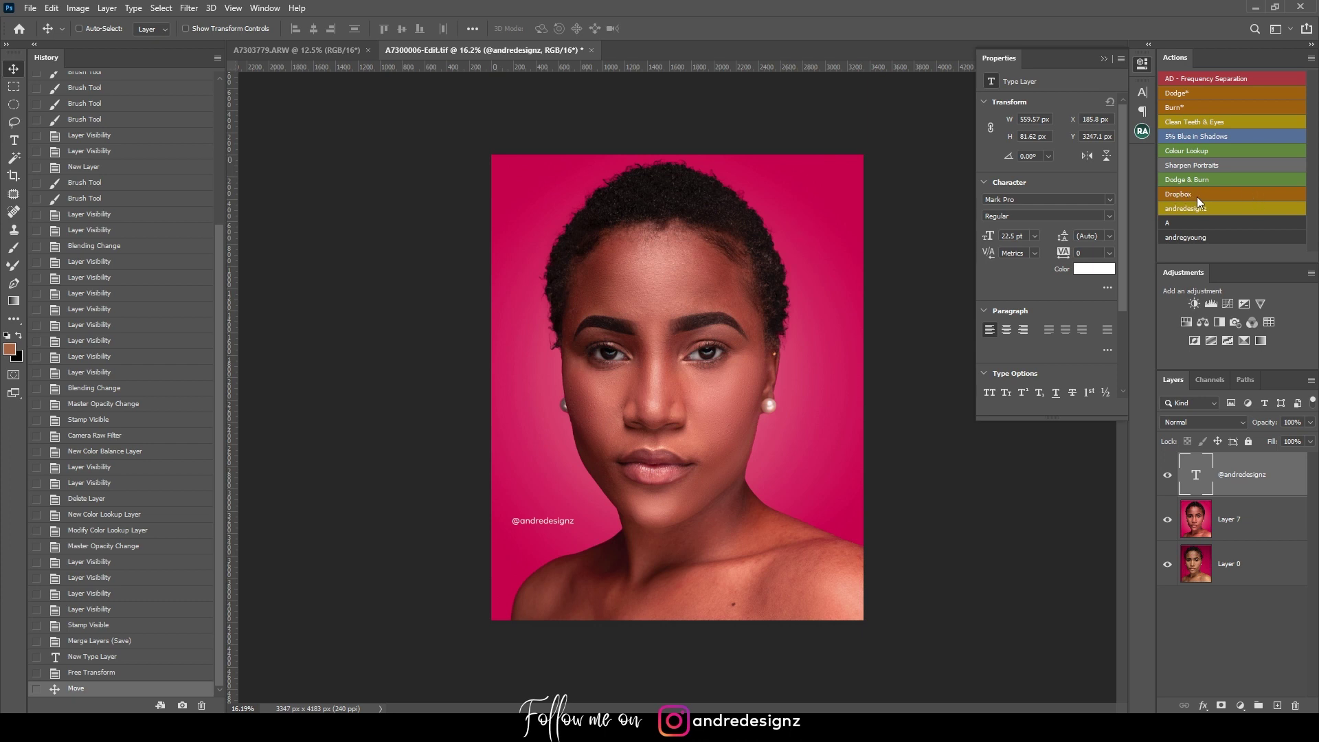
- Set up a Save for Web JPEG export of the portrait at 1080 px wide and preview the whole image
click(31, 9)
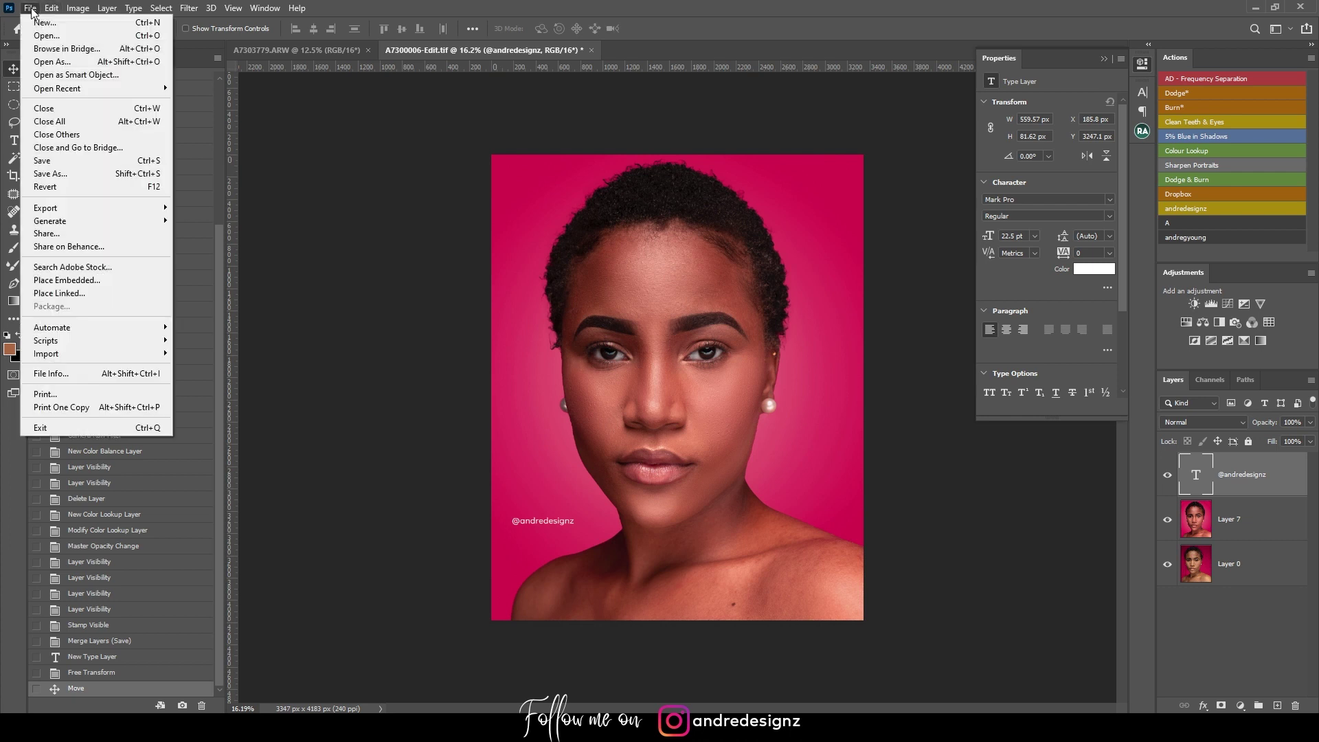
mouse_move(92, 208)
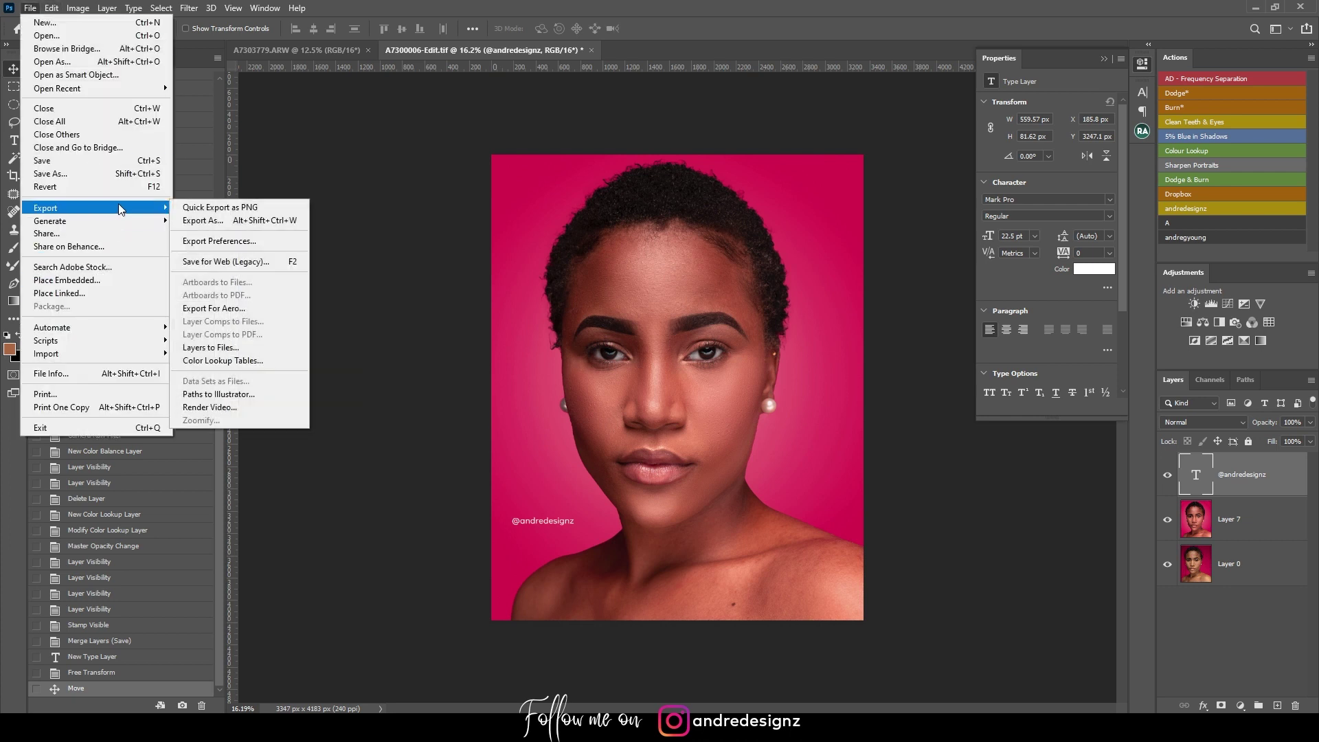
click(246, 261)
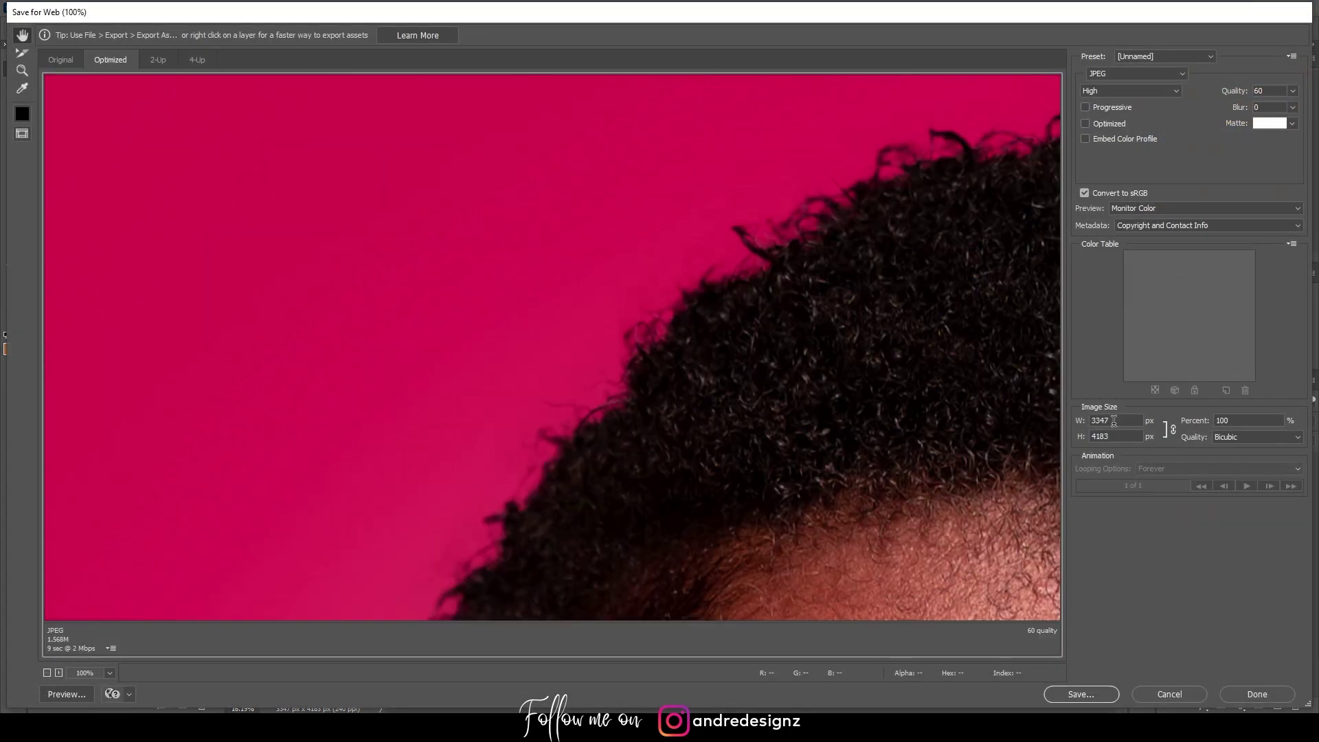
double_click(1107, 418)
text(1080)
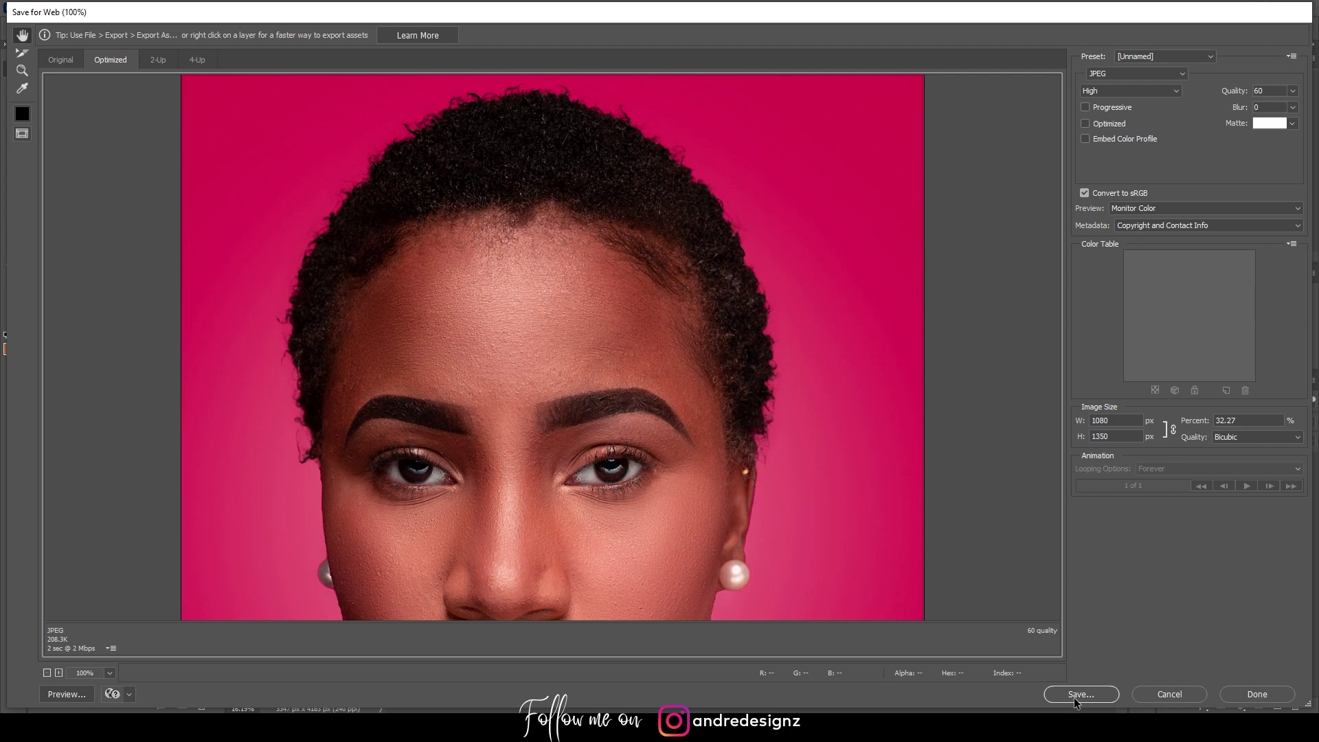
click(47, 674)
click(46, 673)
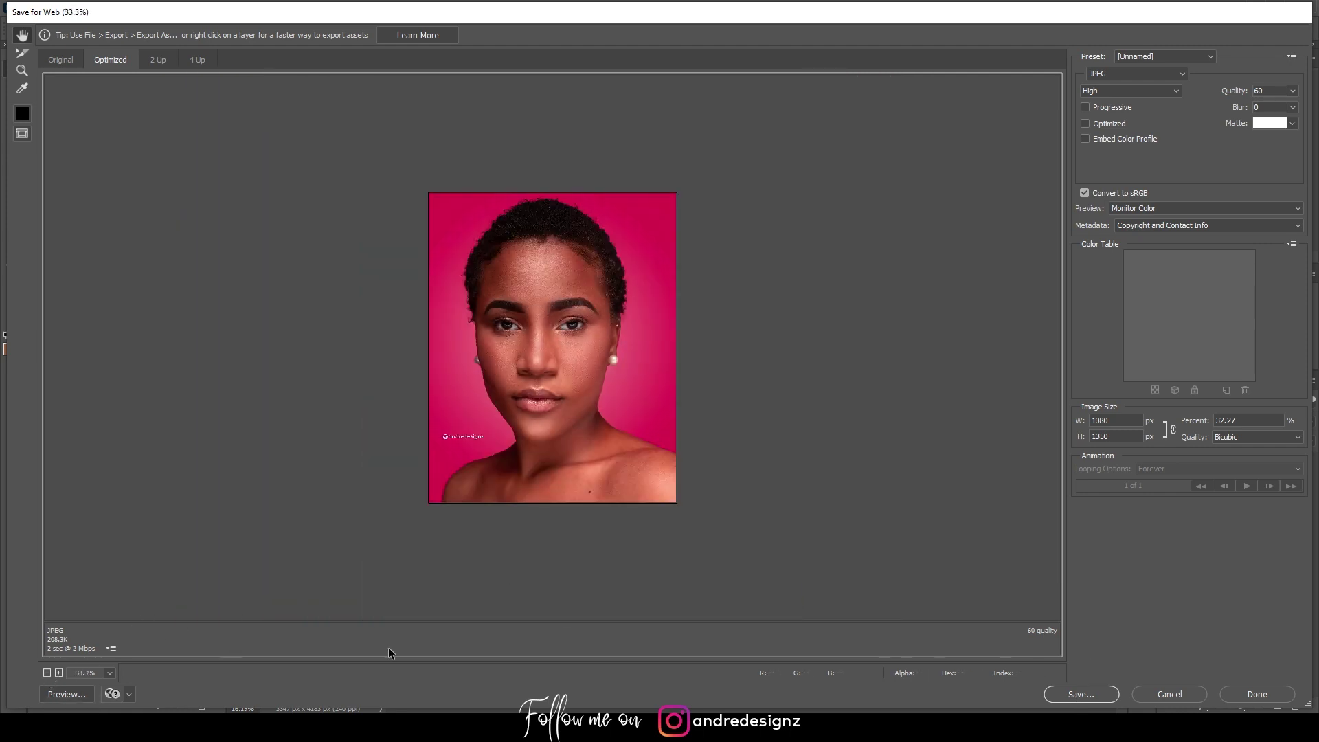
- Open the save destination for the optimized image, then cancel saving and the web export
click(1090, 696)
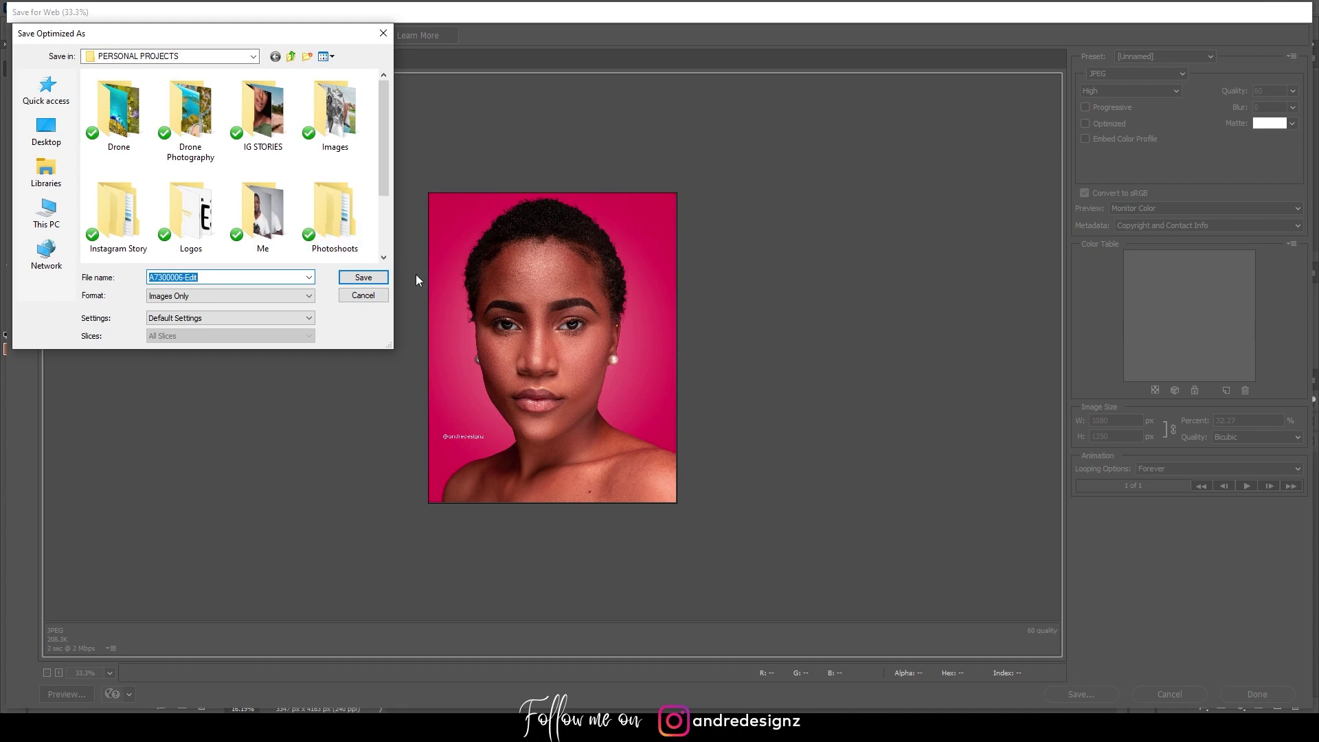
click(379, 297)
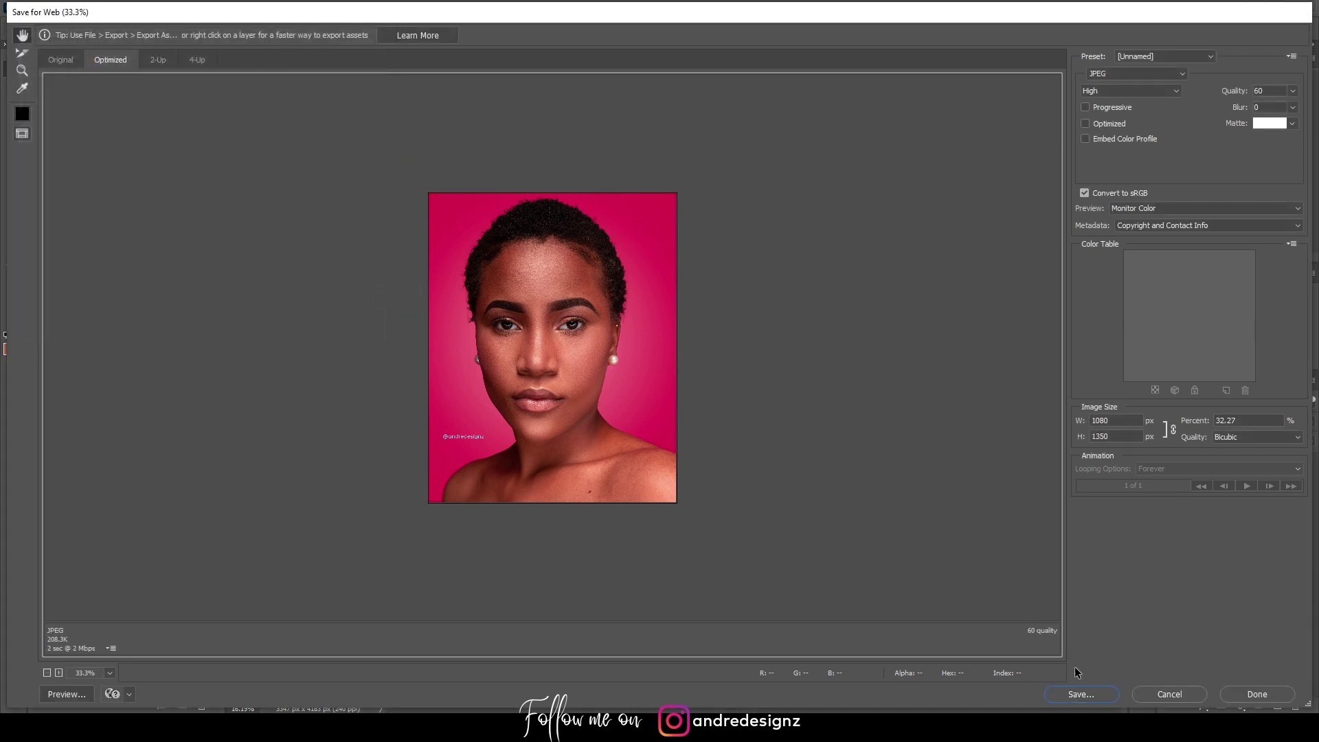
click(1184, 694)
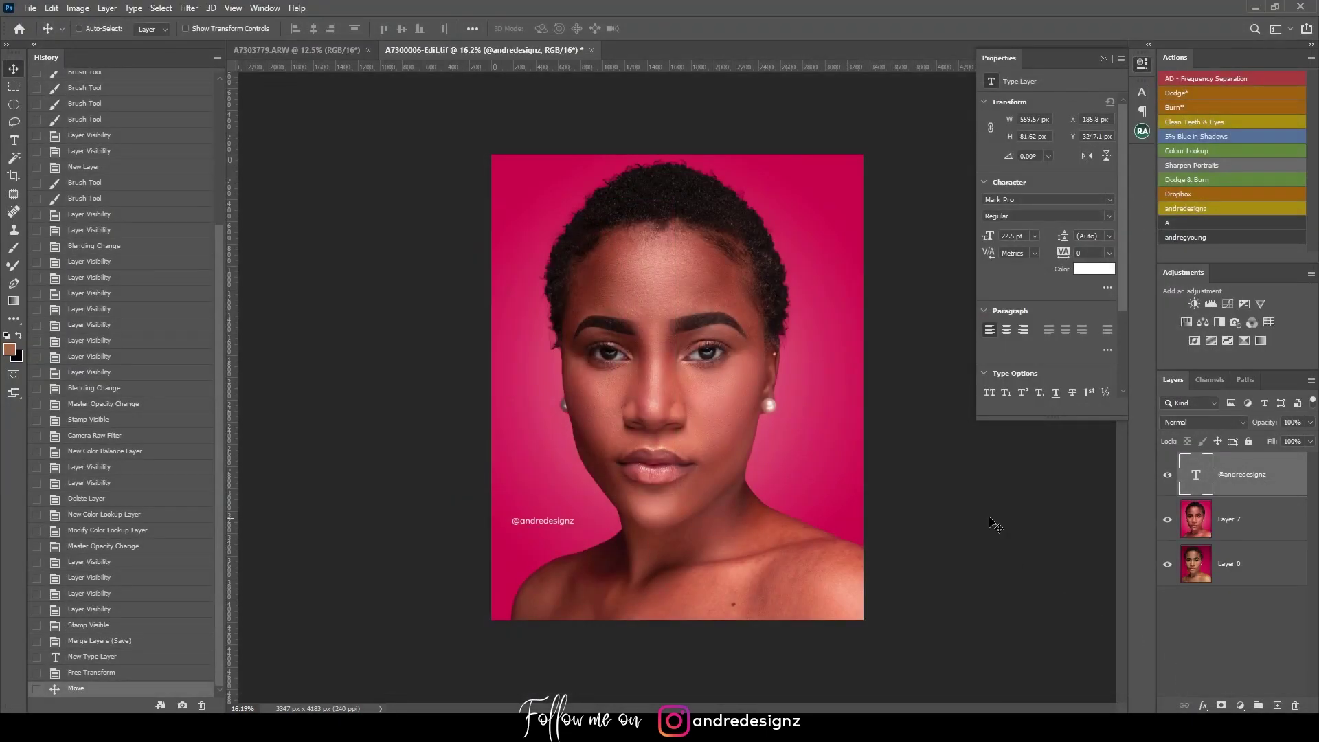